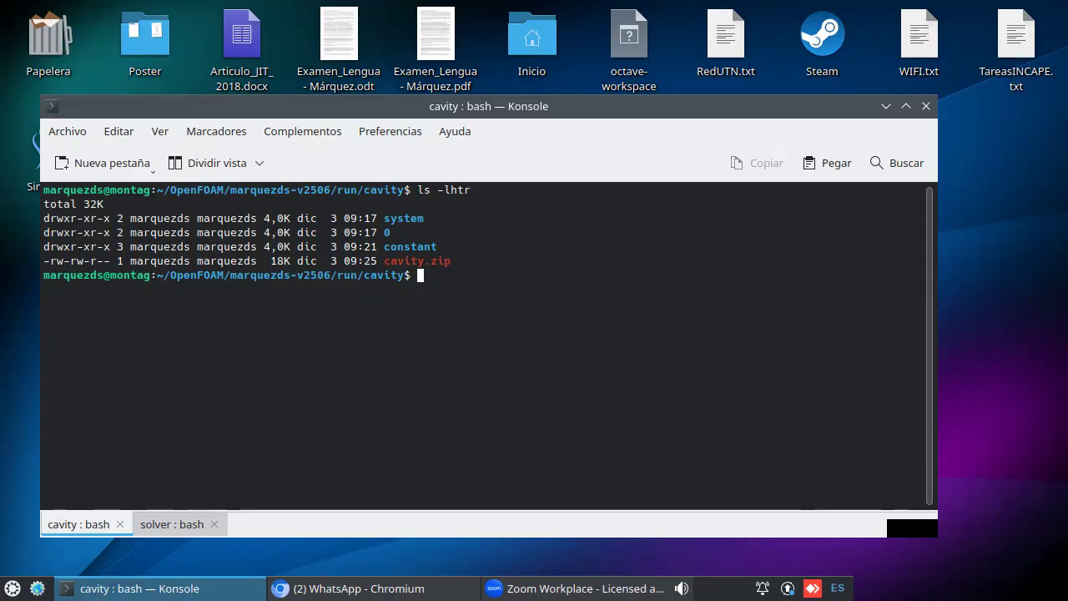
# - List the cavity case folder and its constant subfolder with ls -lhtr in the terminal
pyautogui.write('ls -lhtr')
pyautogui.press('Return')
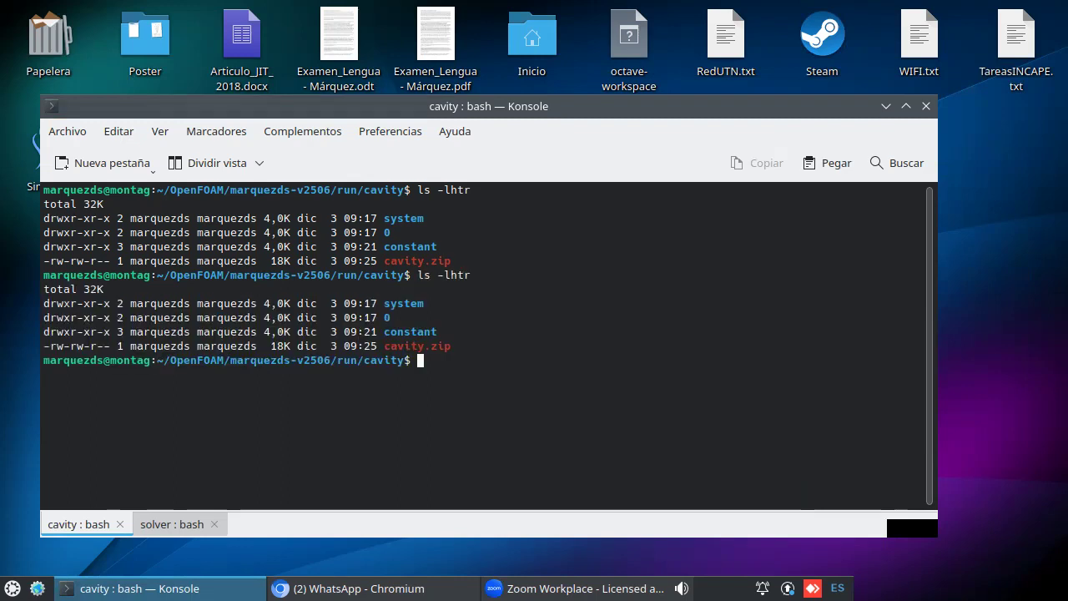
pyautogui.press('Up')
pyautogui.write('con')
pyautogui.press('Tab')
pyautogui.press('Return')
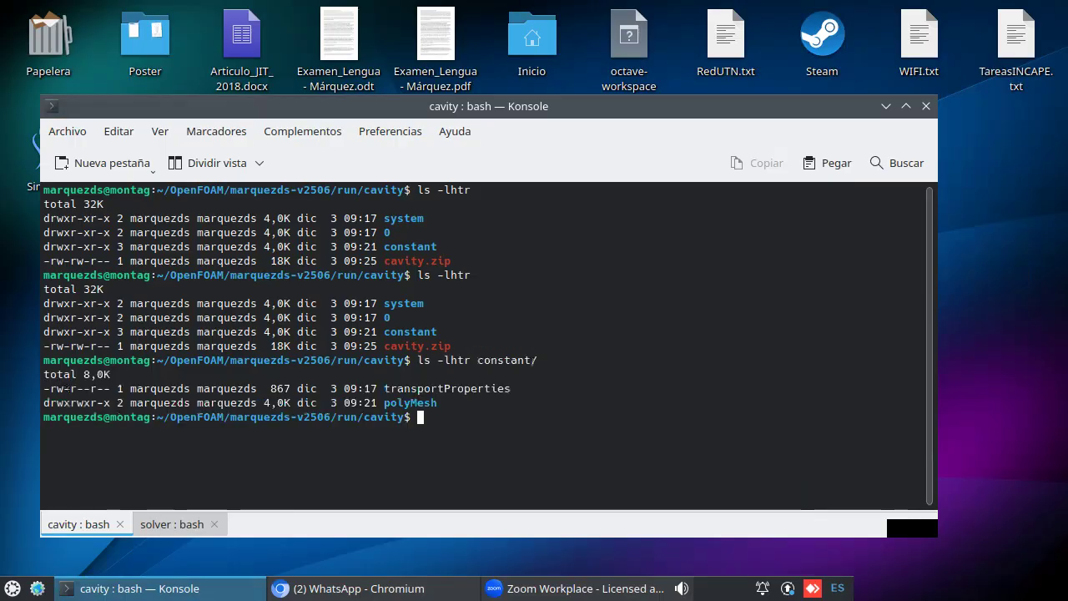
# - List the mesh files in constant/polyMesh, and list the cavity case folder again with ls -lhtr
pyautogui.press('Up')
pyautogui.write('po')
pyautogui.press('Tab')
pyautogui.press('Return')
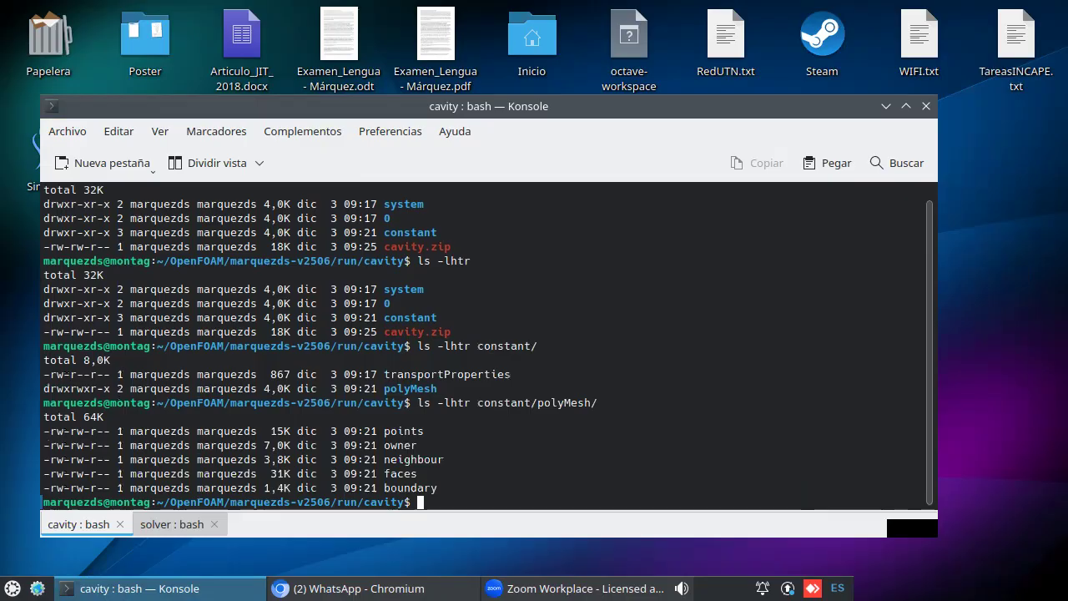
pyautogui.write('ls -lhtr')
pyautogui.press('Return')
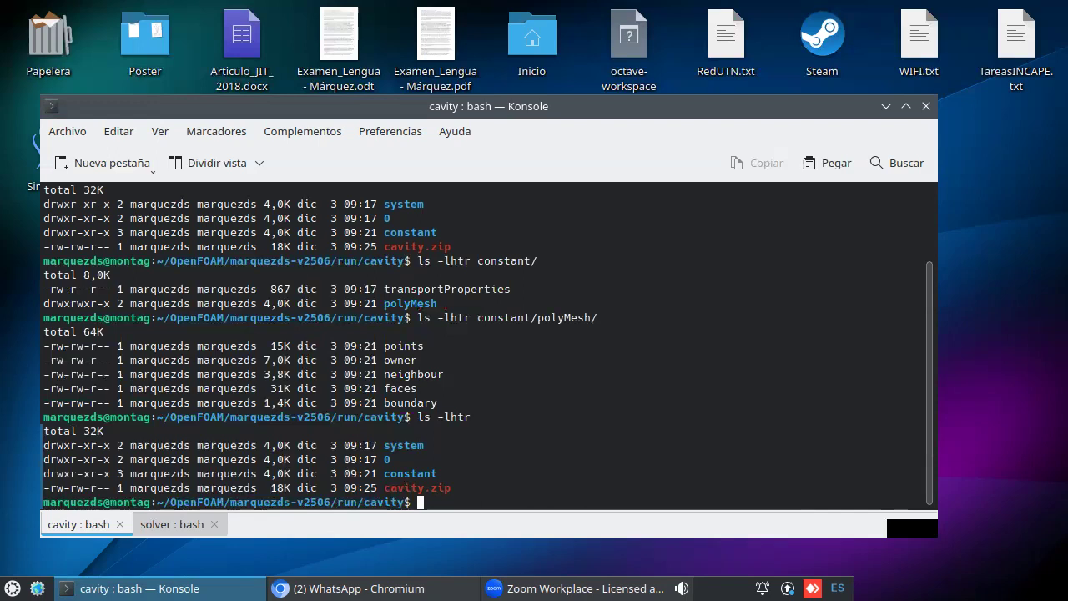
# - Print constant/polyMesh/boundary in a taller terminal window to read its patches, and list the case folder with ls -lghtr
pyautogui.write('cat constant/polyMesh/boundary')
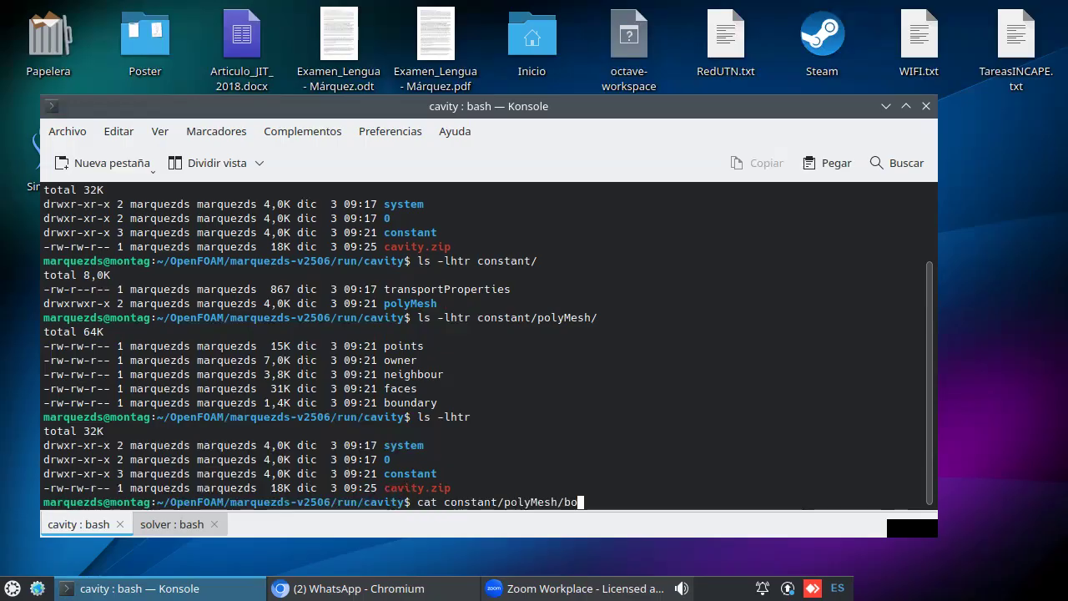
pyautogui.press('Return')
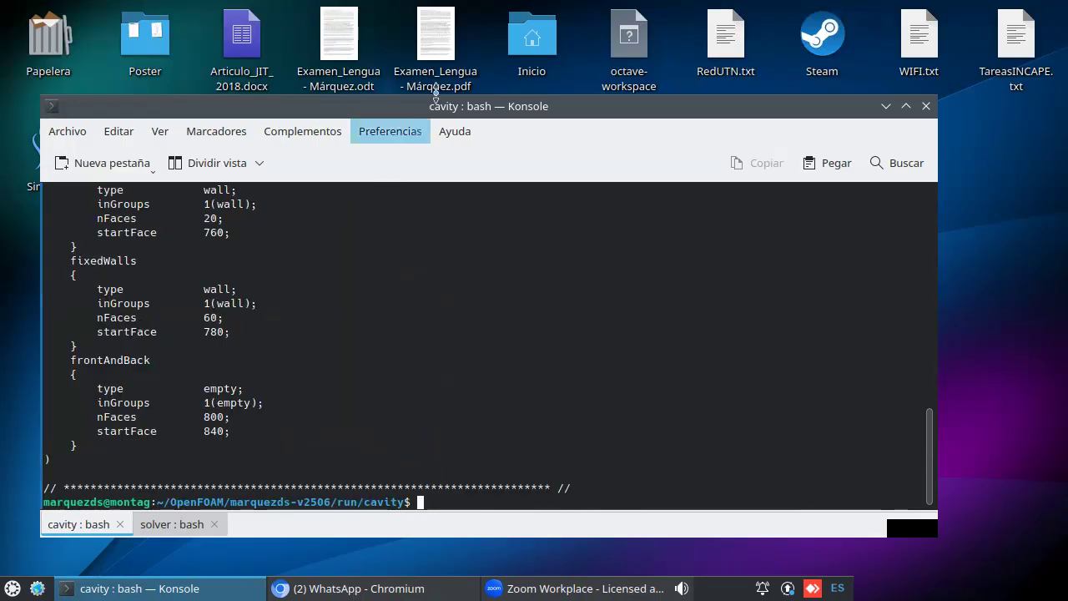
pyautogui.moveTo(439, 99); pyautogui.dragTo(437, 38)
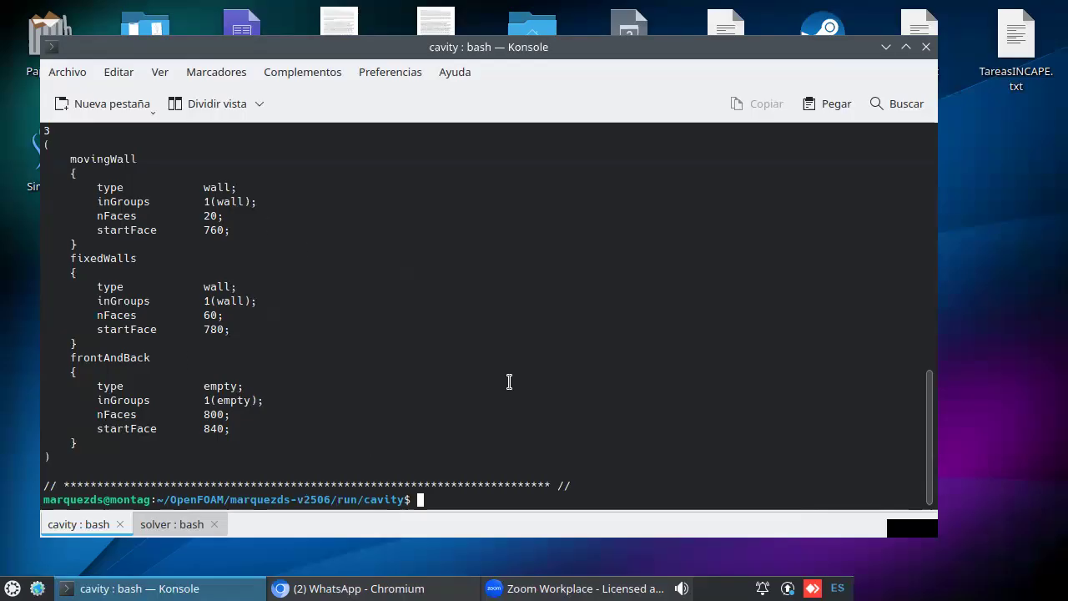
pyautogui.write('ls -lghtr')
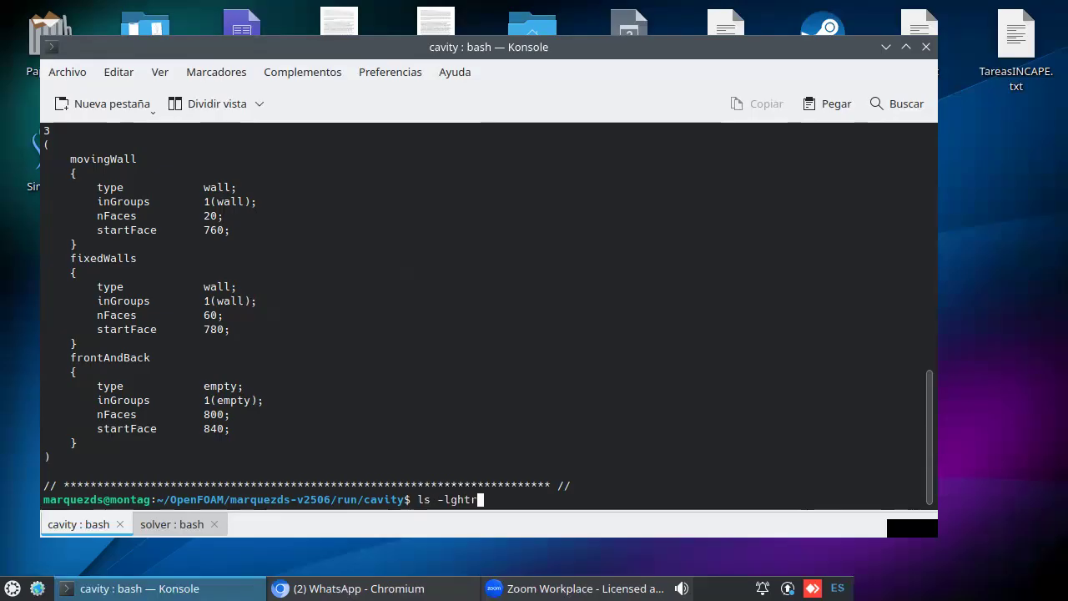
pyautogui.press('Return')
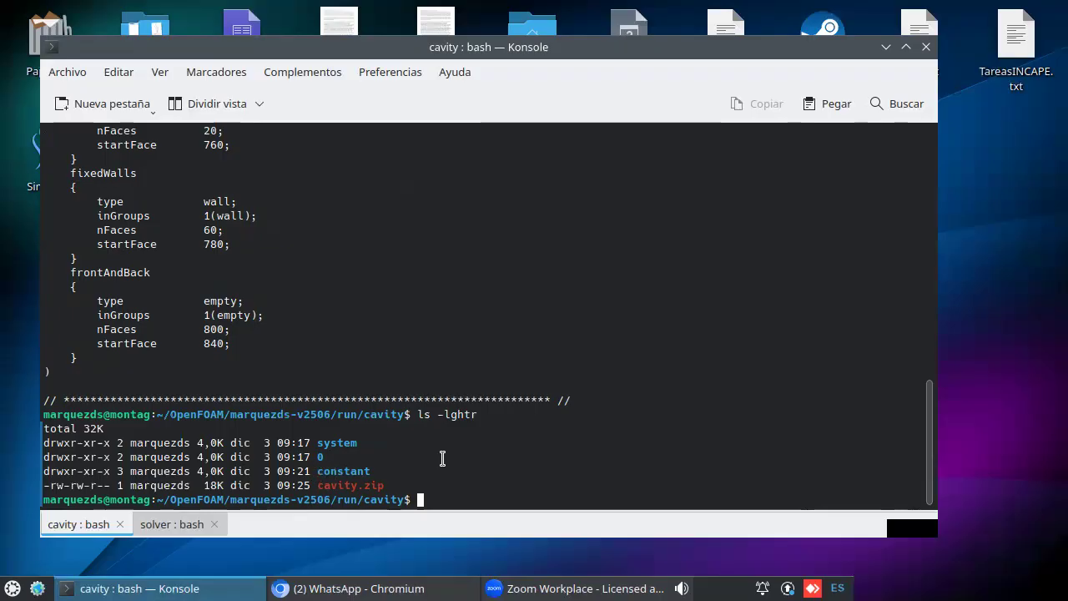
# - Move the terminal window aside to uncover the desktop and launch SimFlow
pyautogui.moveTo(219, 53); pyautogui.dragTo(384, 39)
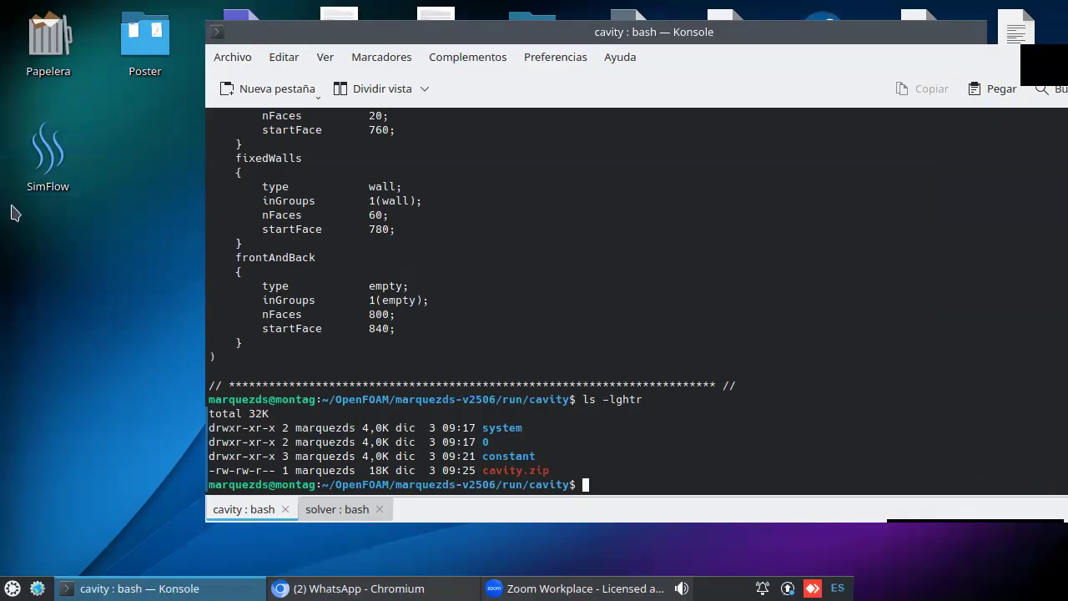
pyautogui.click(13, 587)
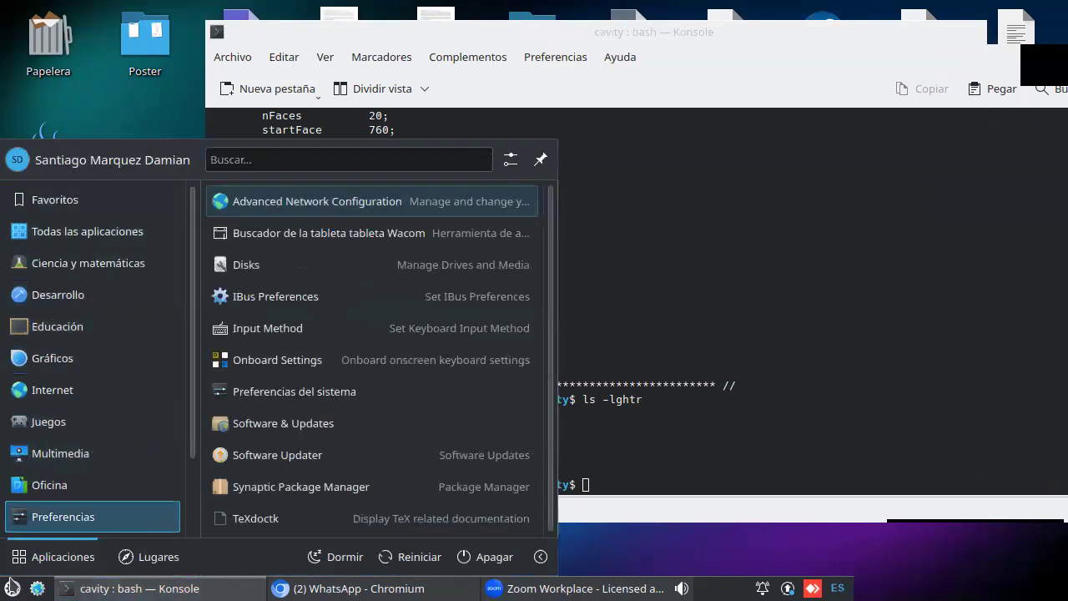
pyautogui.click(12, 588)
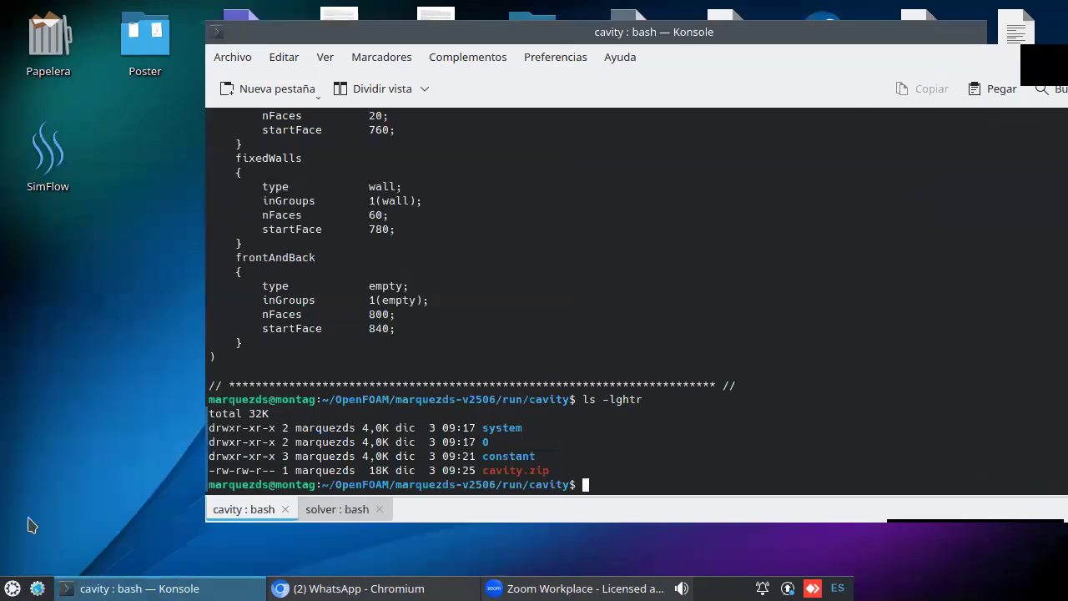
pyautogui.doubleClick(47, 159)
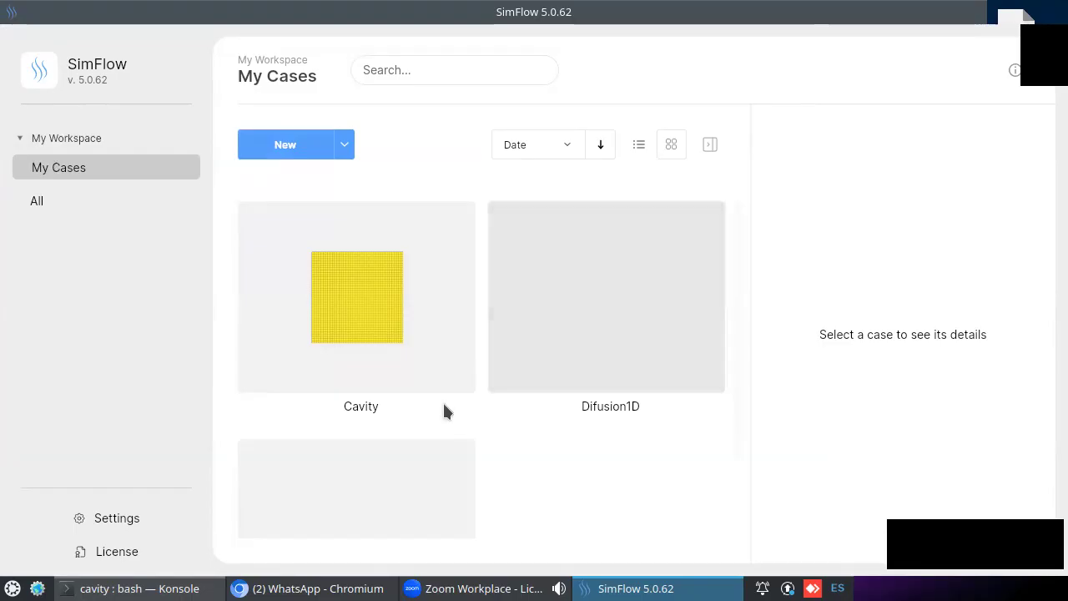
# - Examine the saved cases and the case creation options in SimFlow alongside the cavity case files in the terminal
pyautogui.click(148, 587)
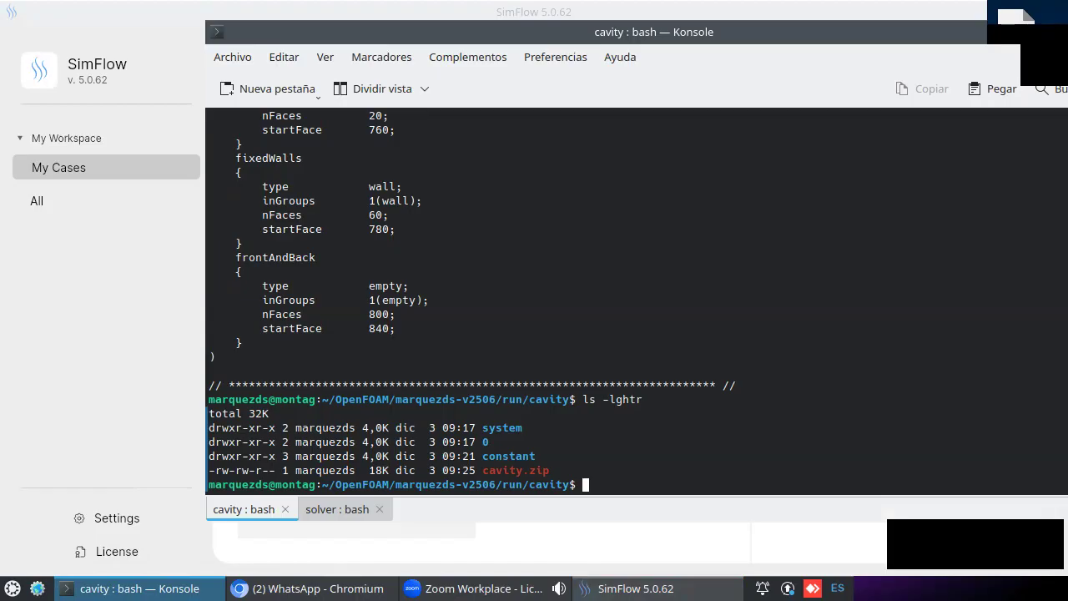
pyautogui.click(161, 22)
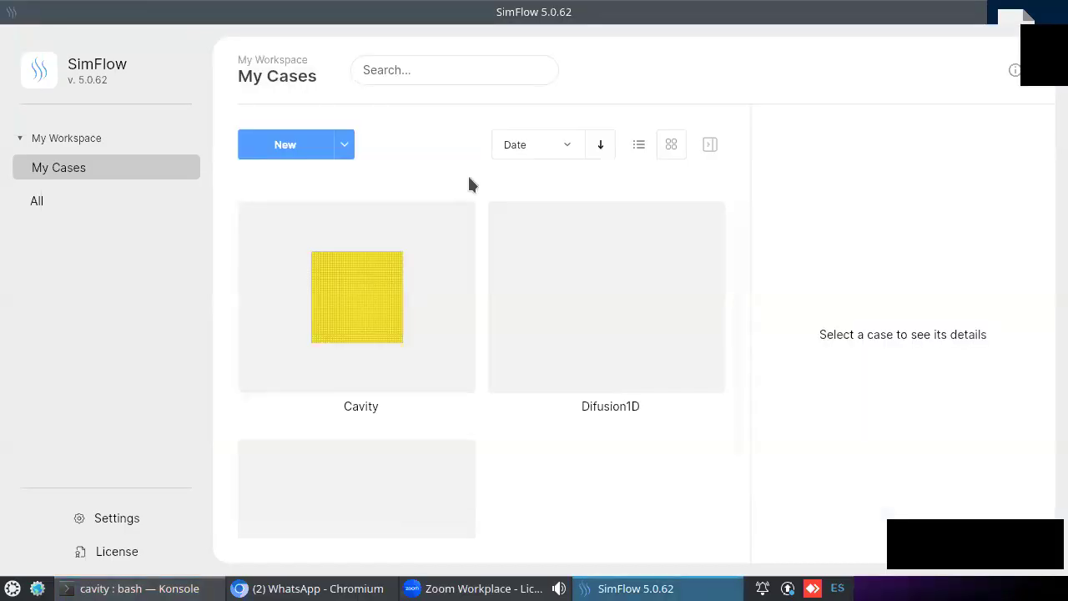
pyautogui.click(138, 587)
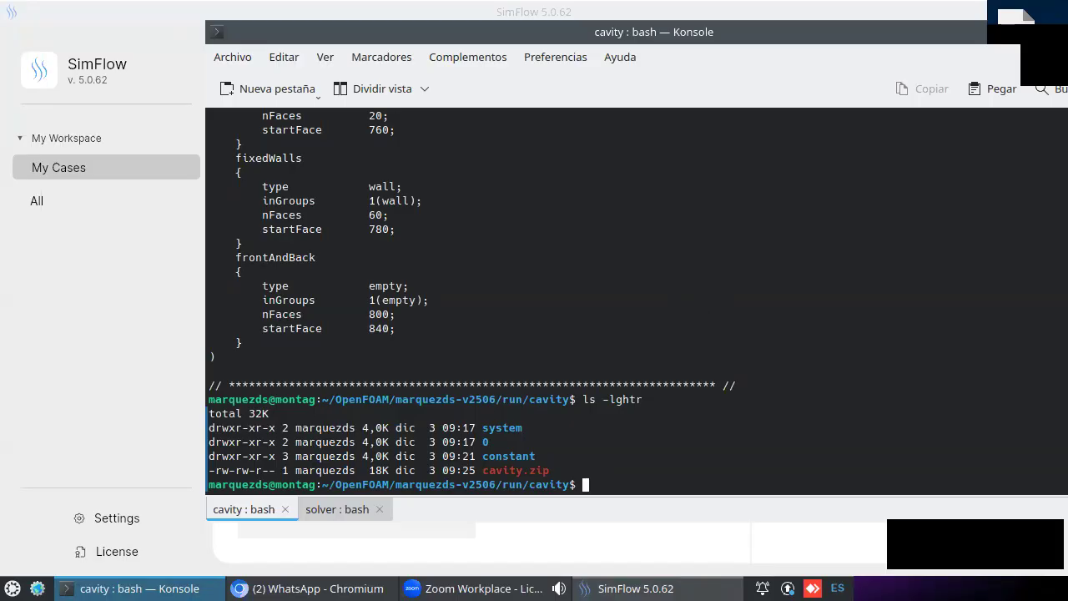
pyautogui.click(139, 364)
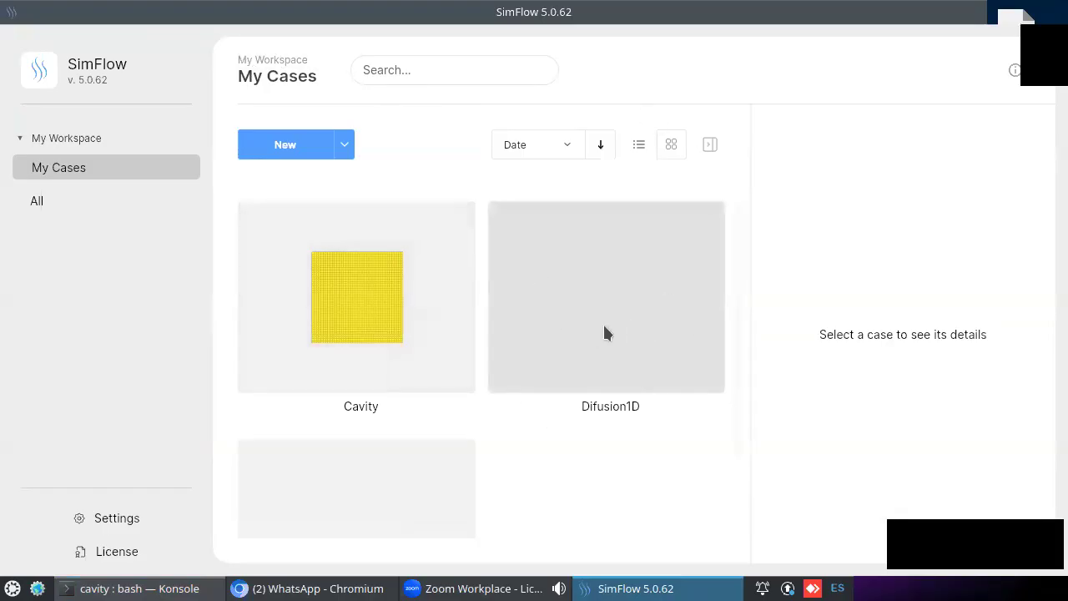
pyautogui.scroll(-2, 604, 326)
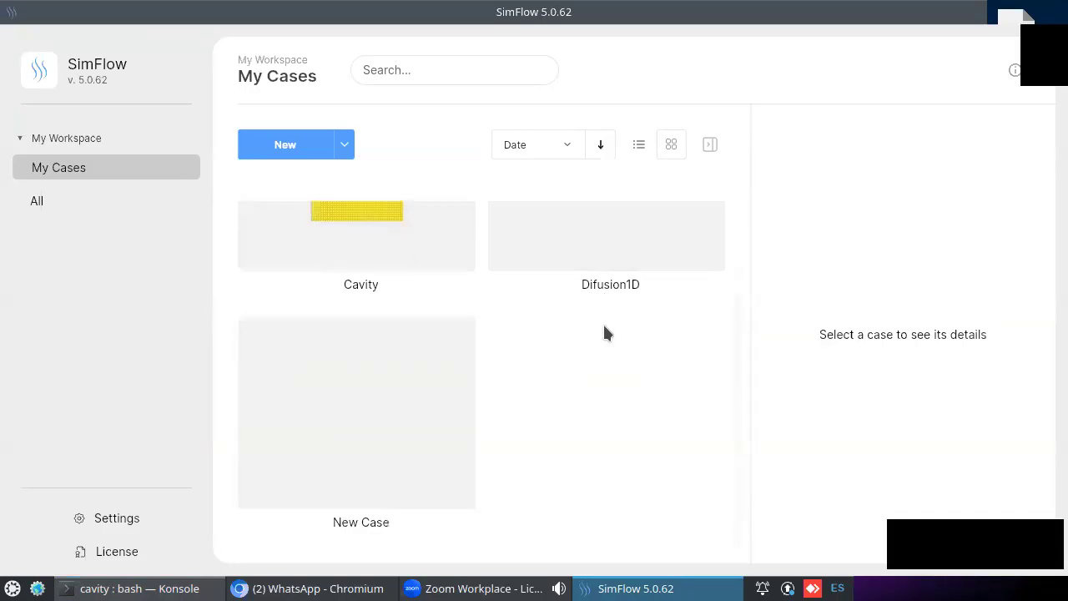
pyautogui.scroll(2, 604, 326)
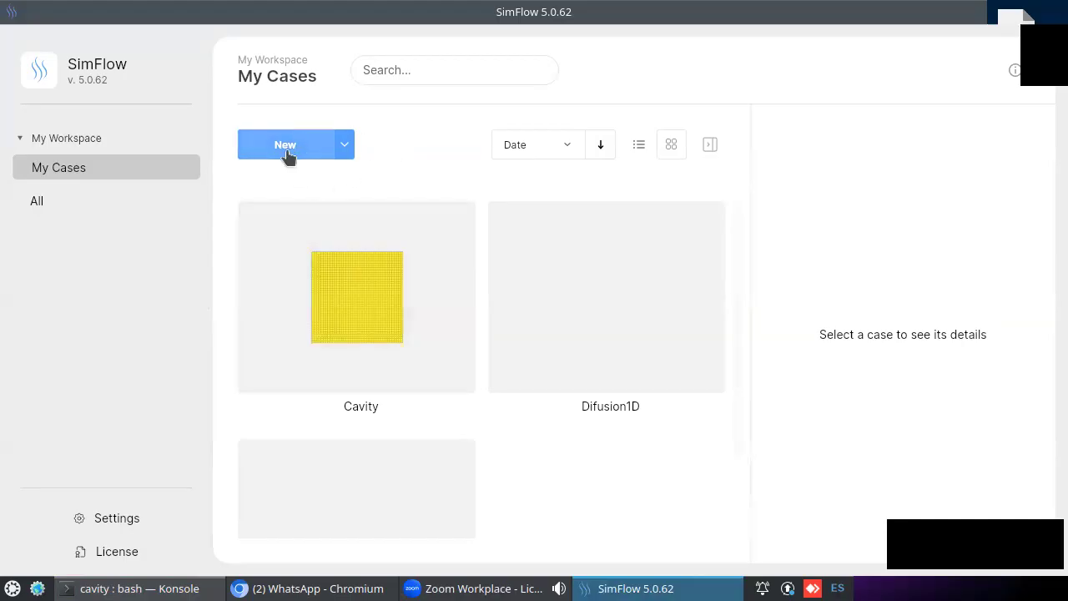
pyautogui.click(345, 156)
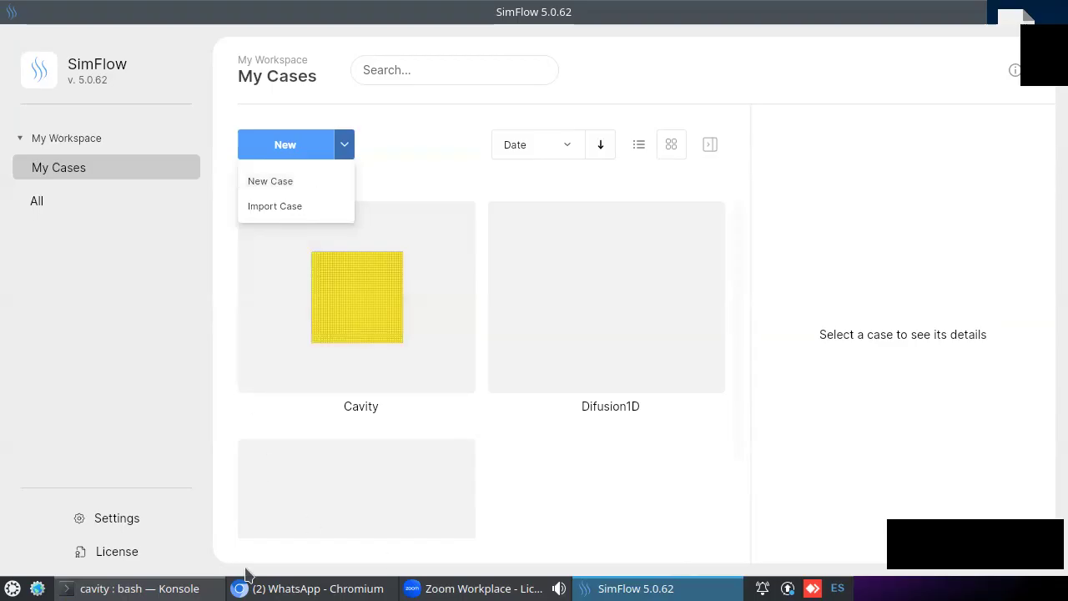
pyautogui.click(167, 587)
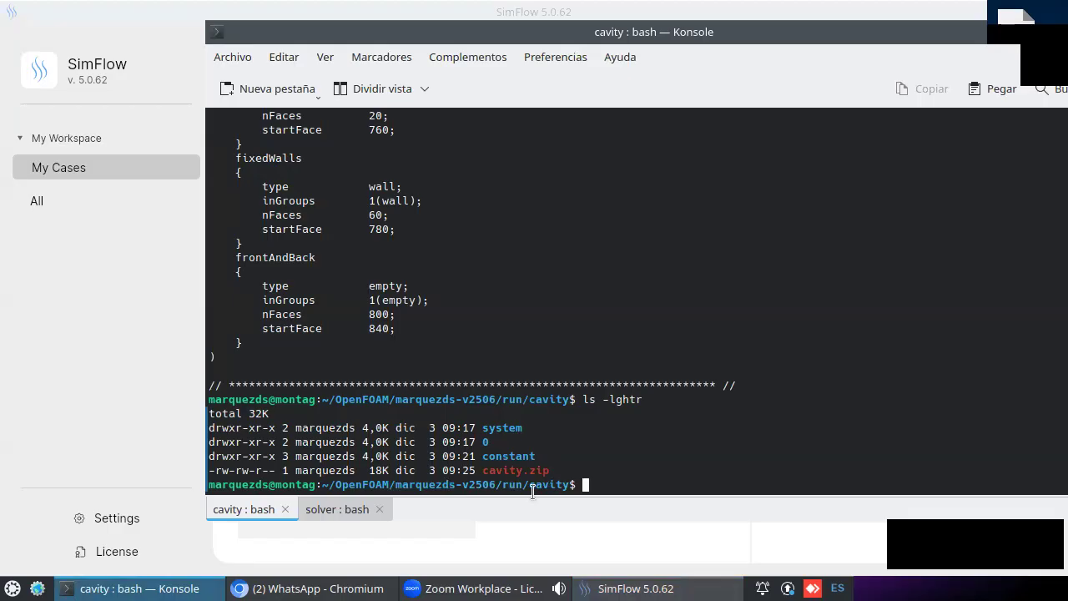
pyautogui.click(125, 343)
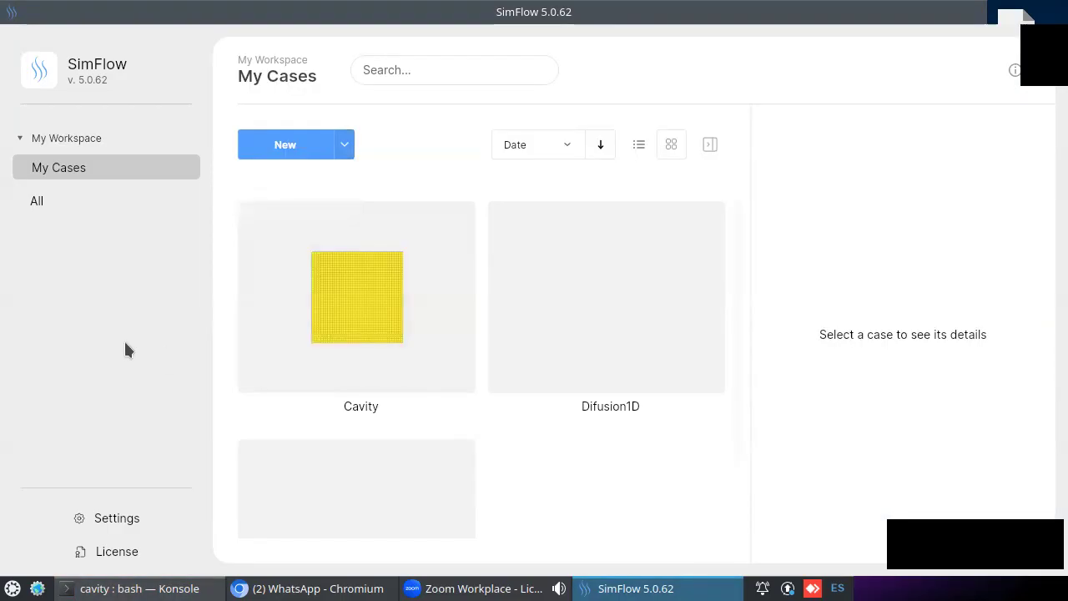
# - Import the recent file cavity.zip from the OpenFOAM run/cavity folder as a case named cavity 1
pyautogui.click(344, 152)
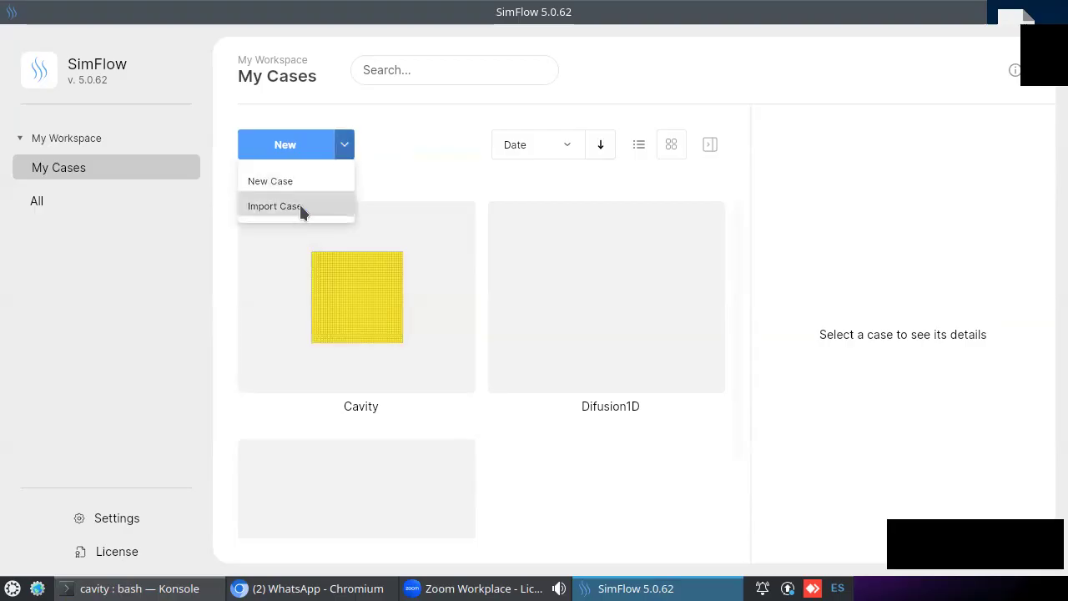
pyautogui.click(296, 208)
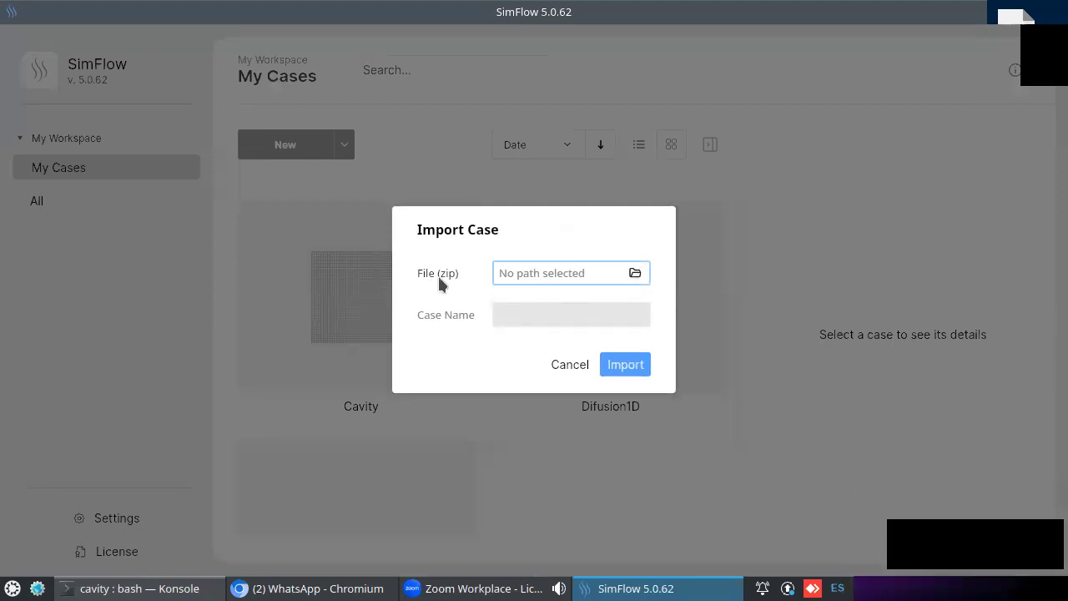
pyautogui.click(634, 271)
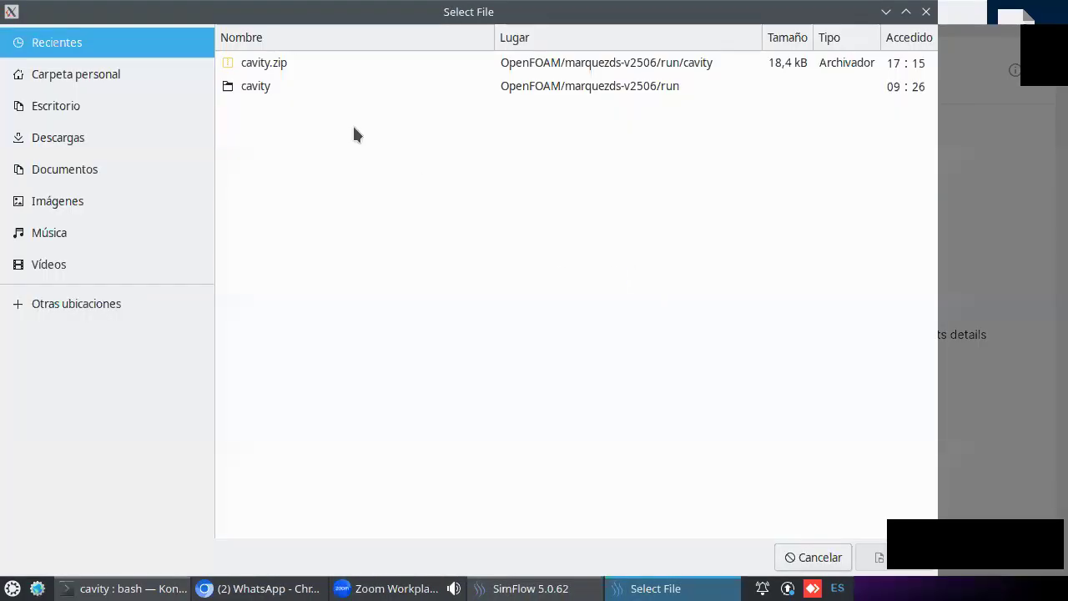
pyautogui.click(283, 71)
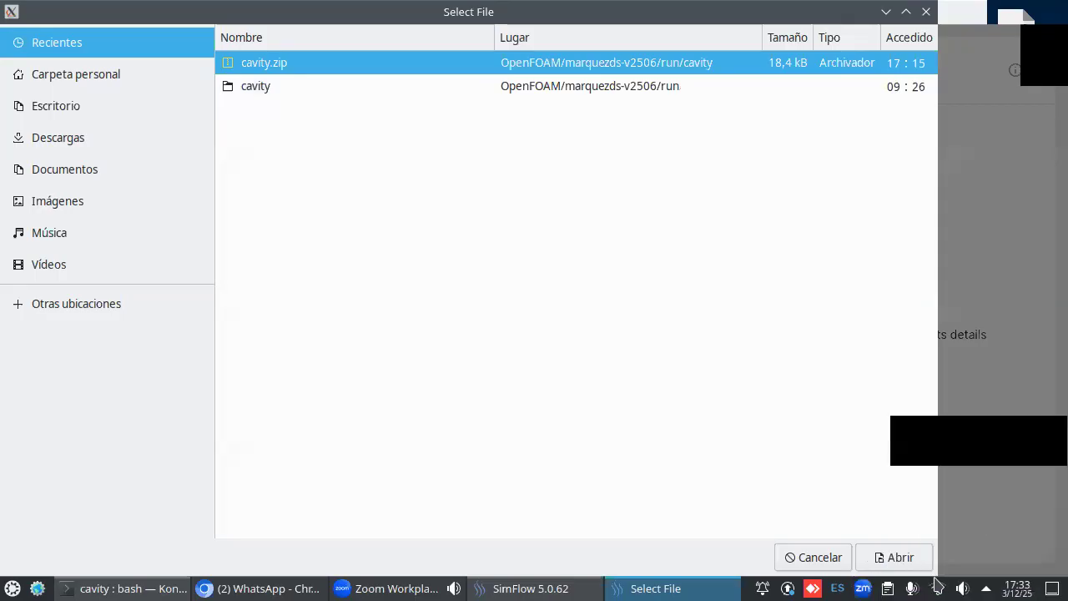
pyautogui.click(899, 566)
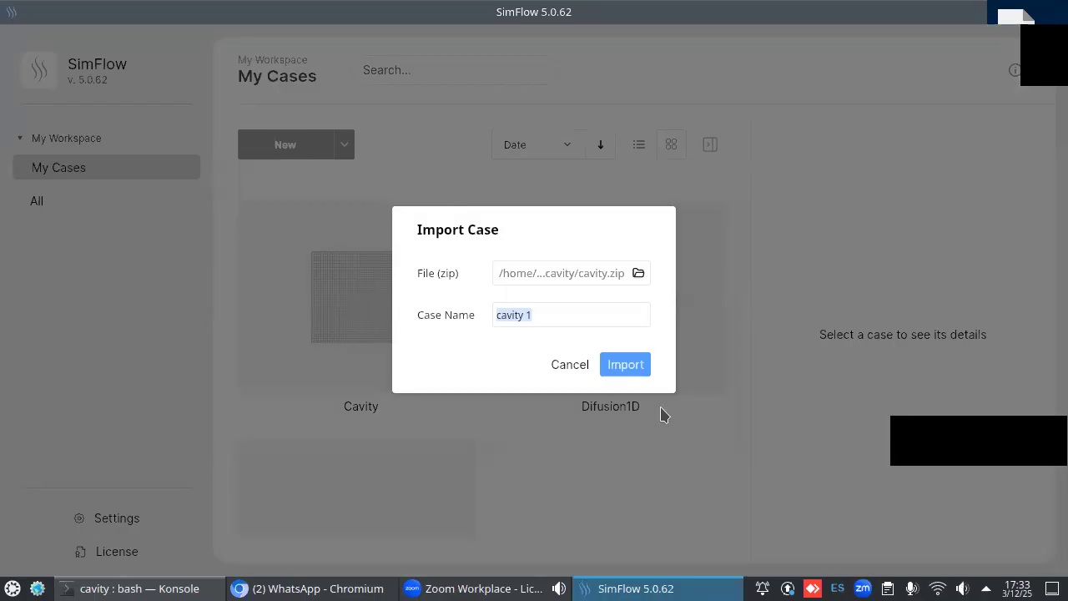
pyautogui.click(619, 365)
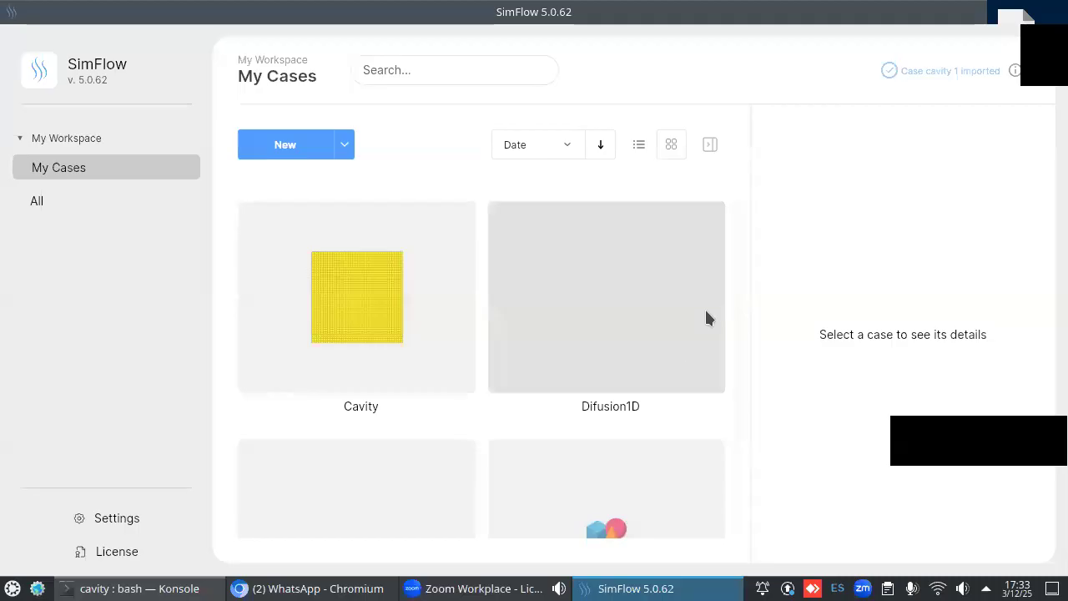
# - Rename the imported case cavity 1 to CavityImport and open it
pyautogui.scroll(-2, 706, 312)
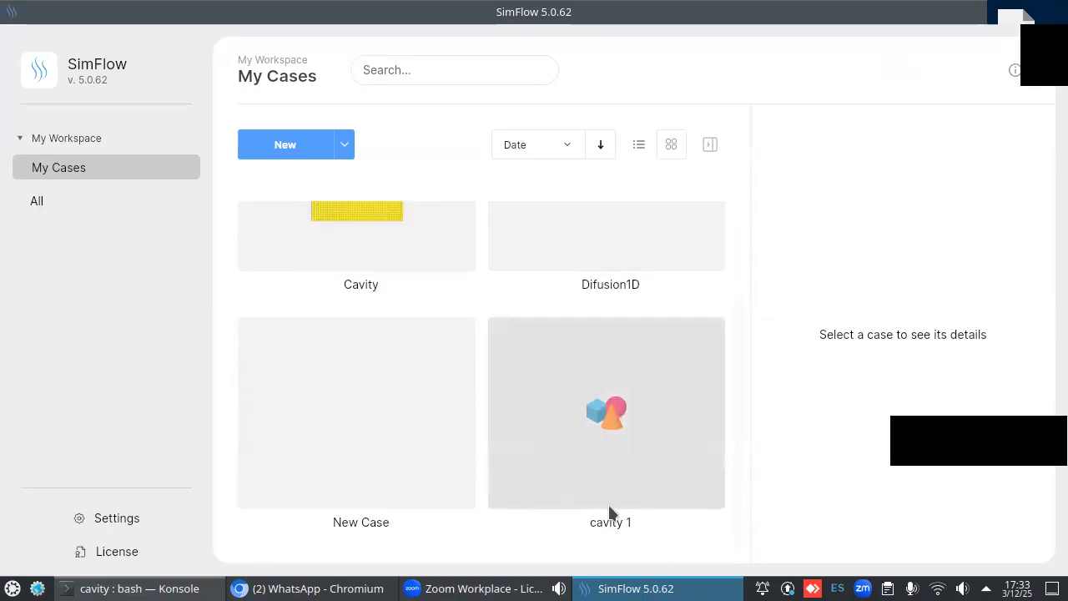
pyautogui.rightClick(582, 467)
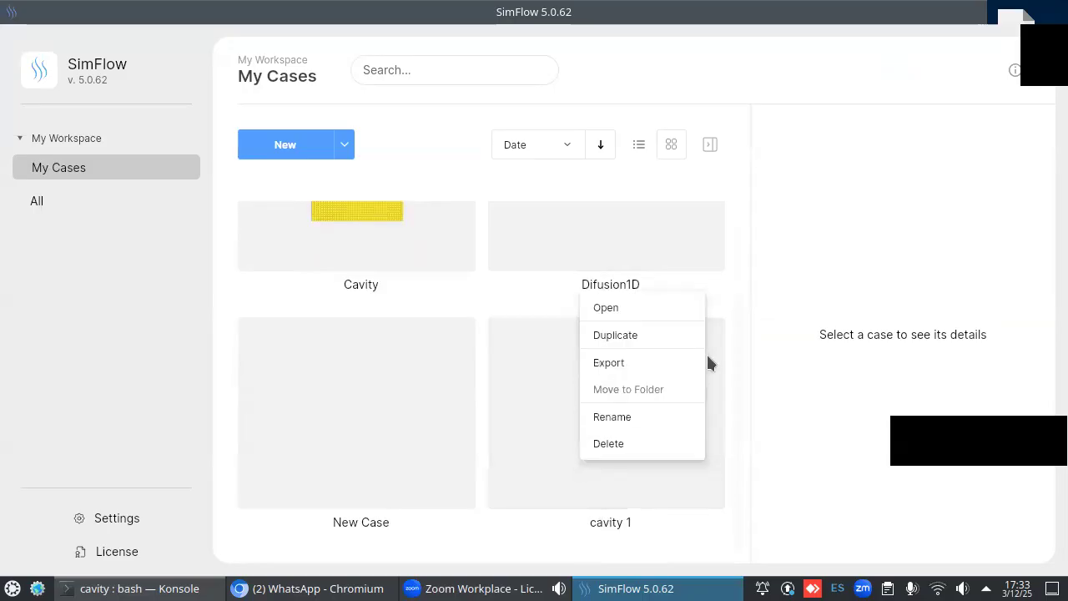
pyautogui.click(652, 421)
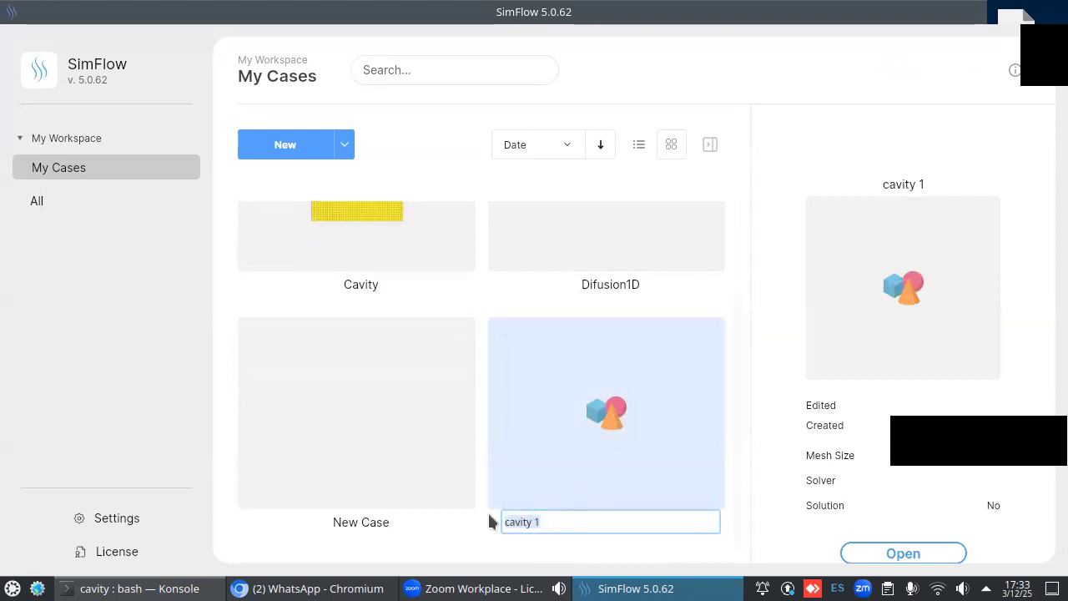
pyautogui.write('Cavity_Impo')
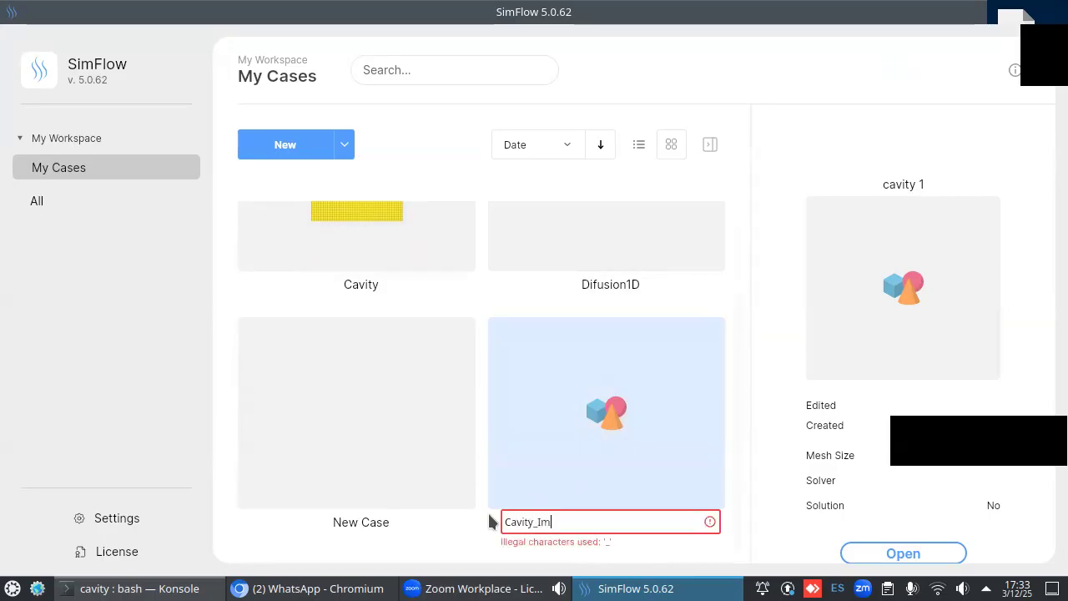
pyautogui.press('BackSpace')
pyautogui.press('BackSpace')
pyautogui.press('BackSpace')
pyautogui.press('BackSpace')
pyautogui.press('BackSpace')
pyautogui.write('Import')
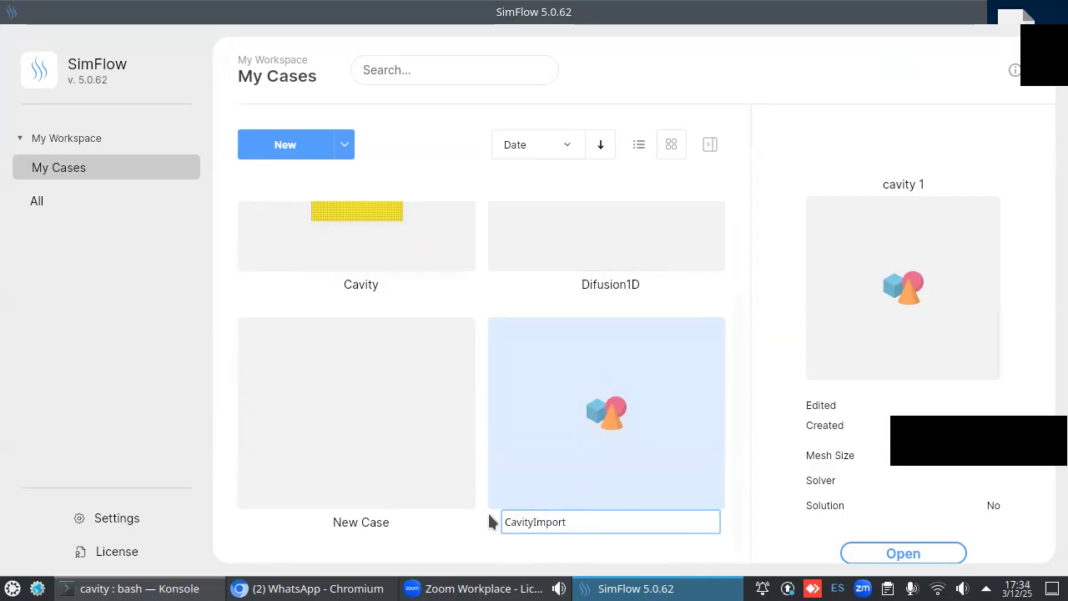
pyautogui.press('Return')
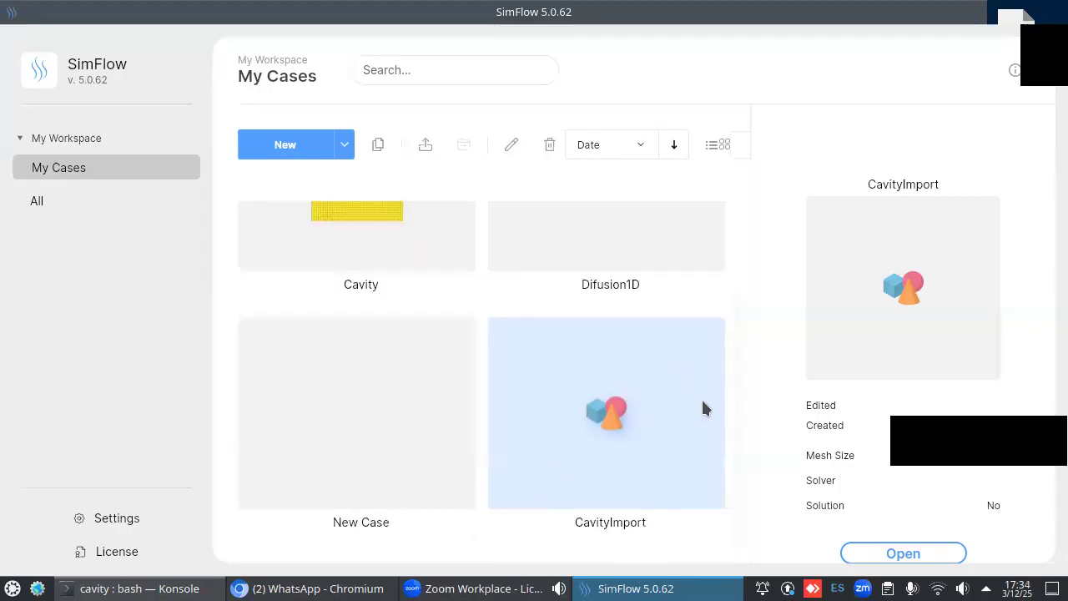
pyautogui.doubleClick(600, 424)
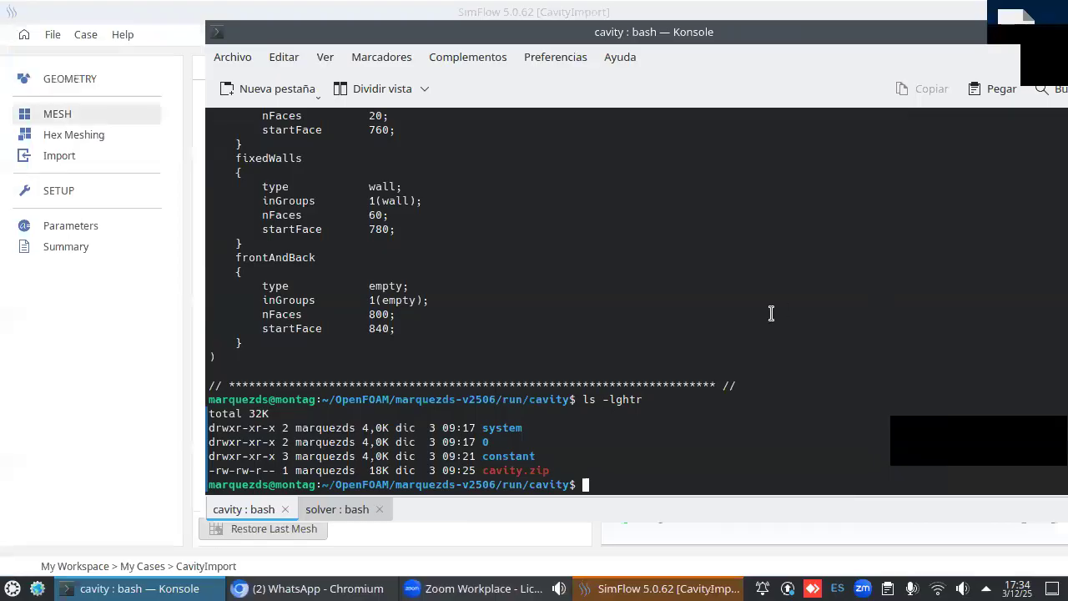
# - Bring the SimFlow window to the front and inspect the imported cavity mesh from several angles
pyautogui.click(178, 10)
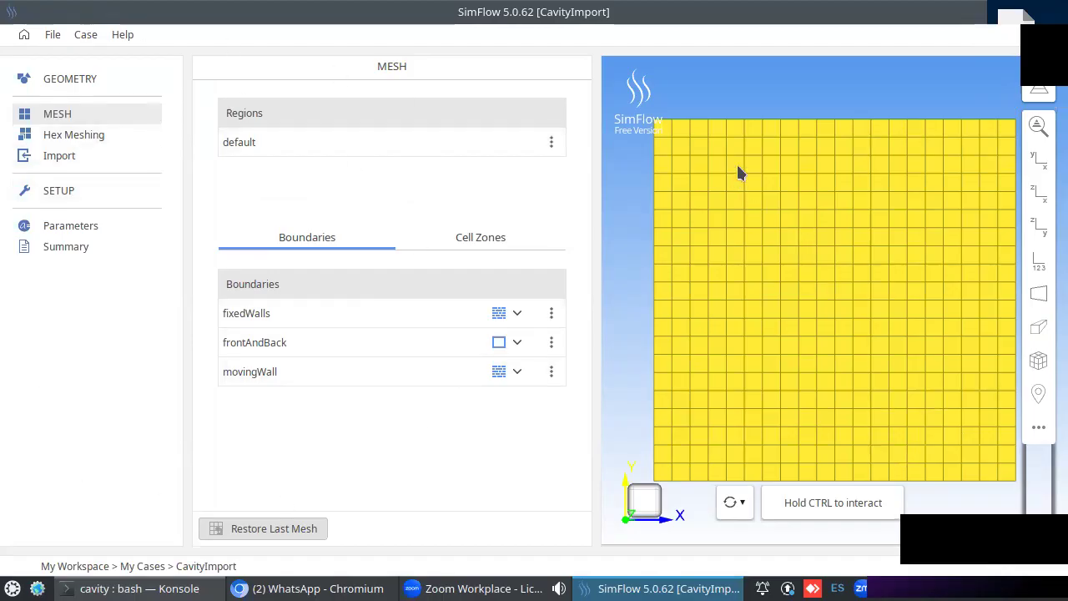
pyautogui.keyDown('ctrl'); pyautogui.moveTo(739, 172); pyautogui.dragTo(759, 225); pyautogui.keyUp('ctrl')
pyautogui.keyDown('ctrl'); pyautogui.moveTo(817, 264); pyautogui.dragTo(879, 246); pyautogui.keyUp('ctrl')
pyautogui.keyDown('ctrl'); pyautogui.moveTo(790, 244); pyautogui.dragTo(818, 268); pyautogui.keyUp('ctrl')
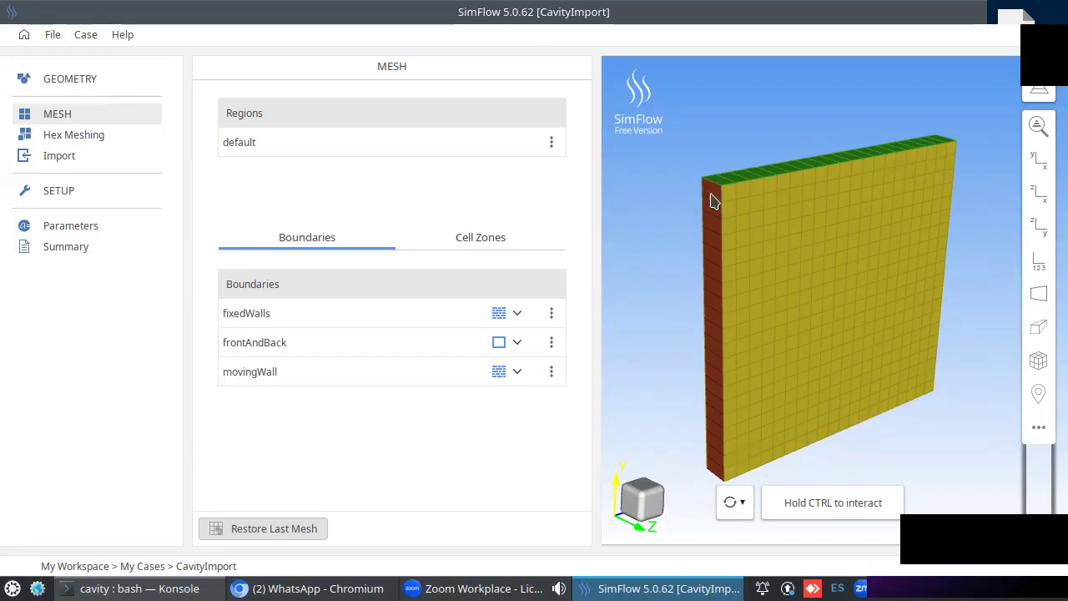
pyautogui.moveTo(834, 320); pyautogui.dragTo(722, 413)
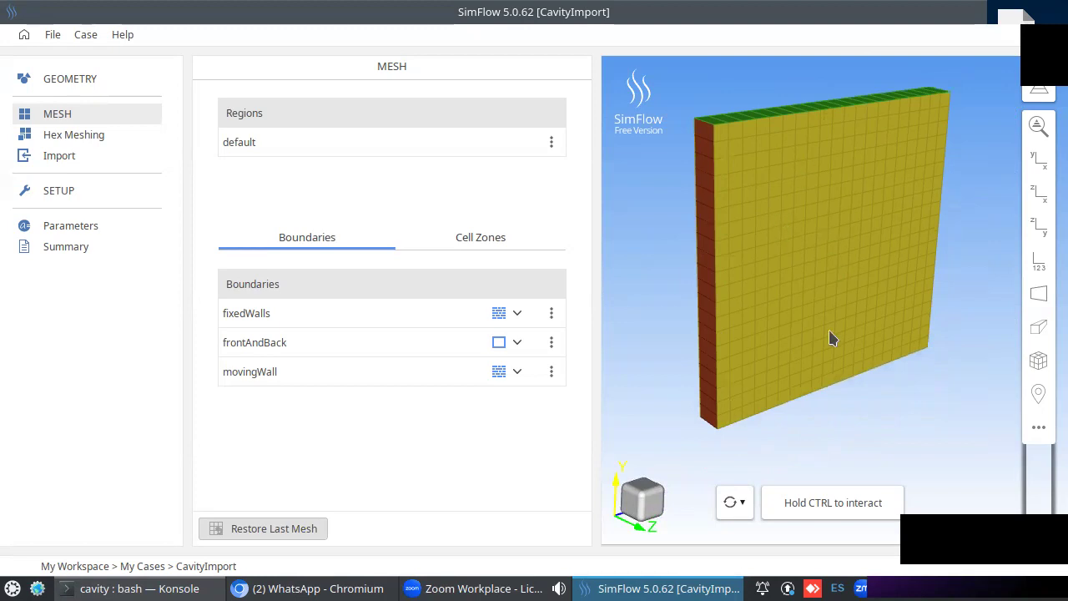
pyautogui.moveTo(831, 332); pyautogui.dragTo(790, 186)
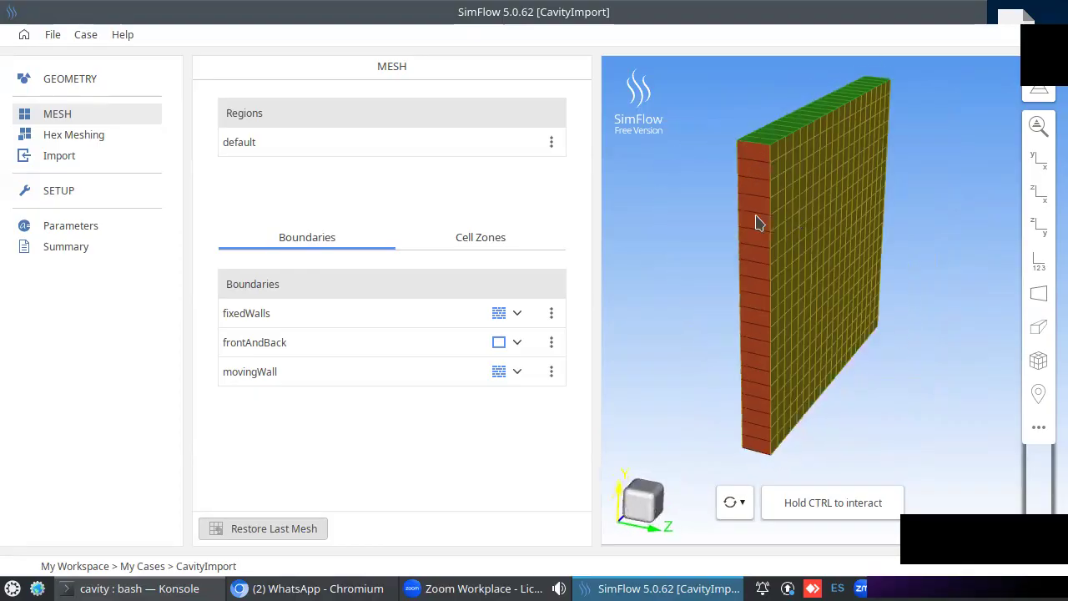
pyautogui.moveTo(898, 377); pyautogui.dragTo(806, 262)
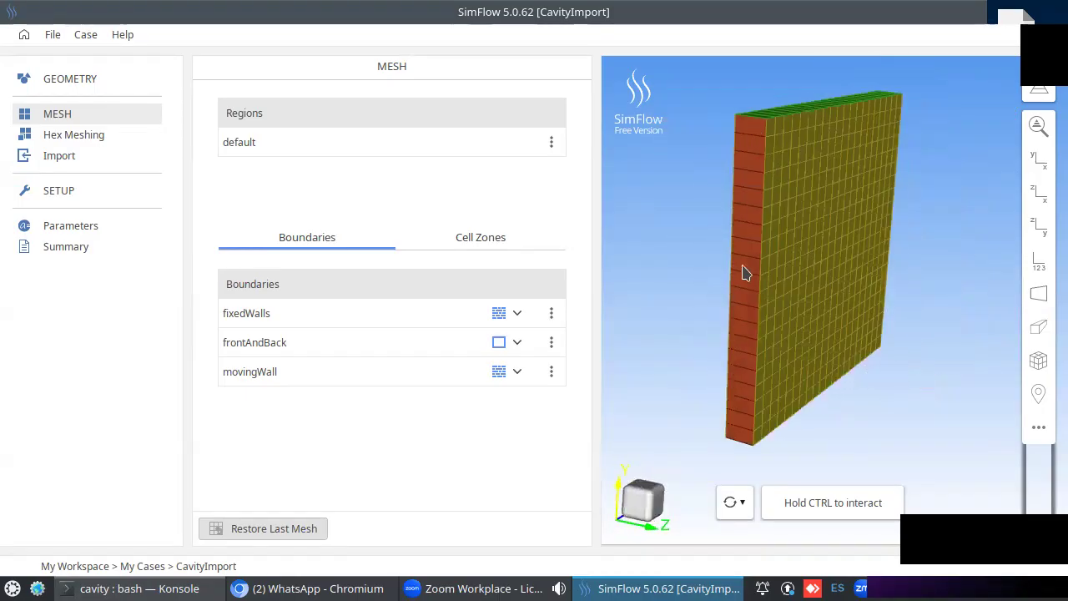
pyautogui.moveTo(725, 405); pyautogui.dragTo(740, 108)
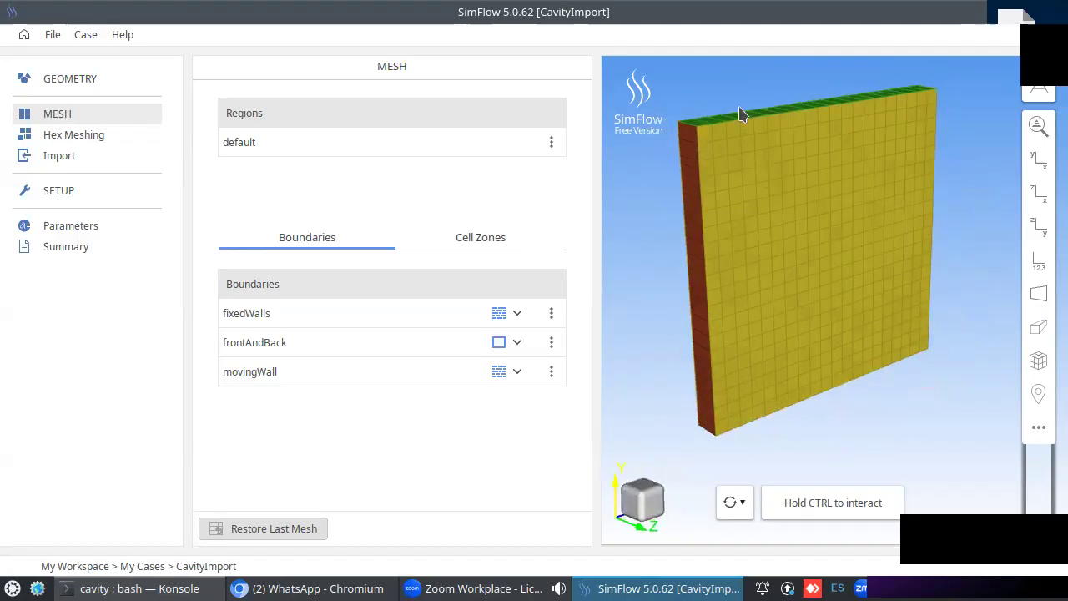
pyautogui.moveTo(790, 182)
pyautogui.mouseDown()
pyautogui.moveTo(872, 231)
pyautogui.moveTo(801, 174)
pyautogui.moveTo(777, 172)
pyautogui.mouseUp()
pyautogui.moveTo(701, 229); pyautogui.dragTo(725, 255)
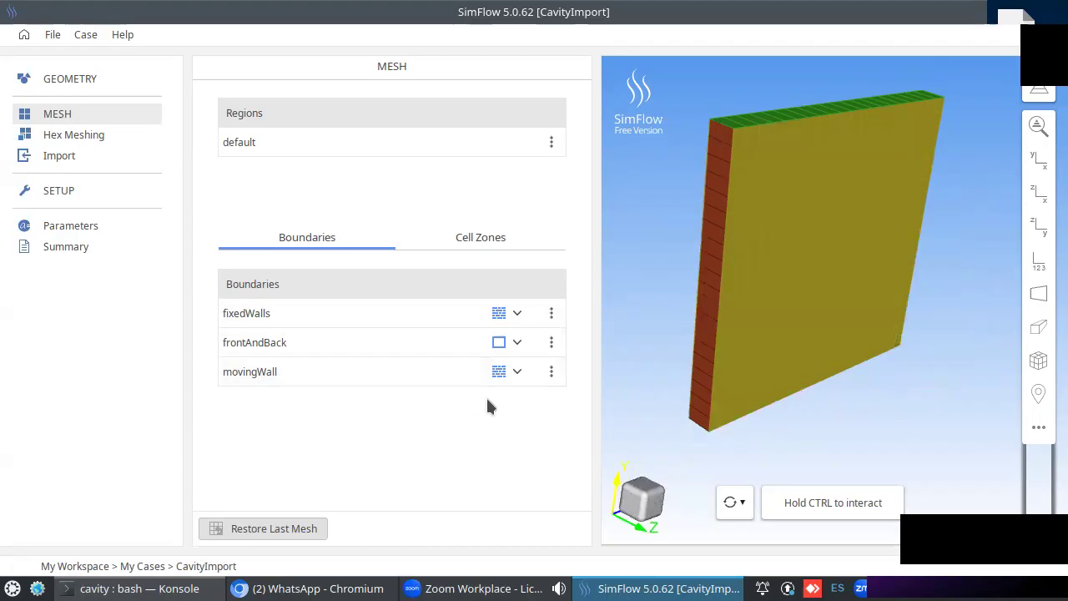
# - Highlight the fixedWalls boundary and inspect its faces around the cavity mesh
pyautogui.click(249, 316)
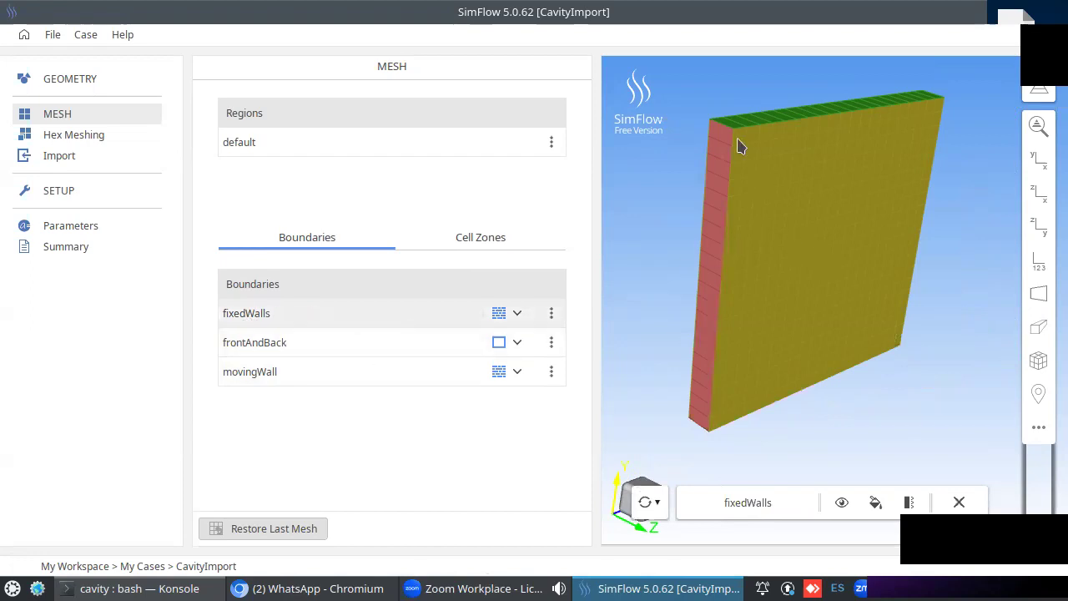
pyautogui.moveTo(745, 317); pyautogui.dragTo(758, 231)
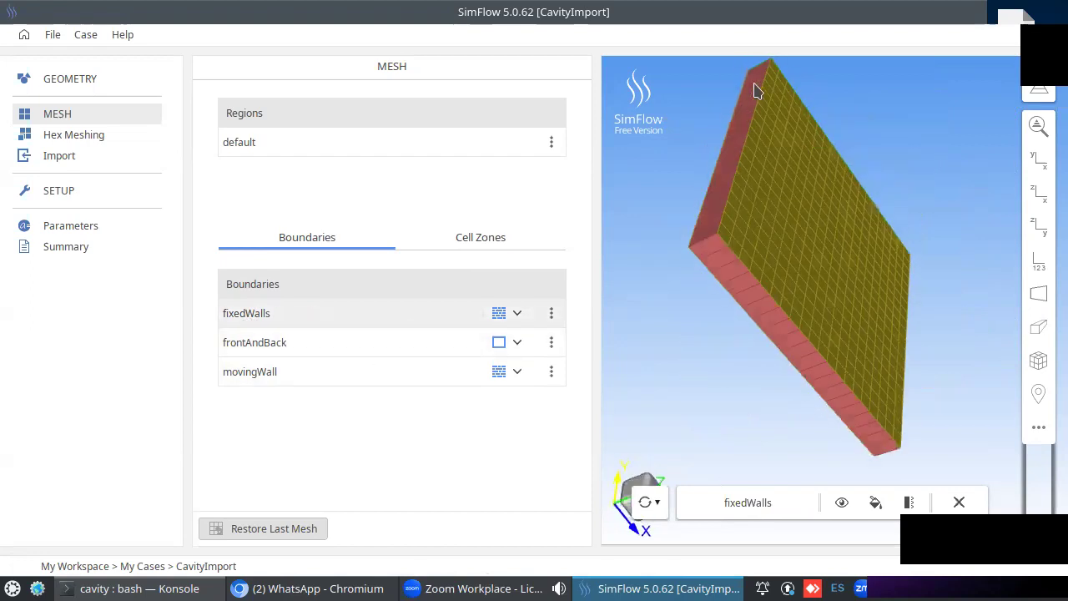
pyautogui.moveTo(853, 341); pyautogui.dragTo(767, 399)
pyautogui.moveTo(746, 293); pyautogui.dragTo(834, 455)
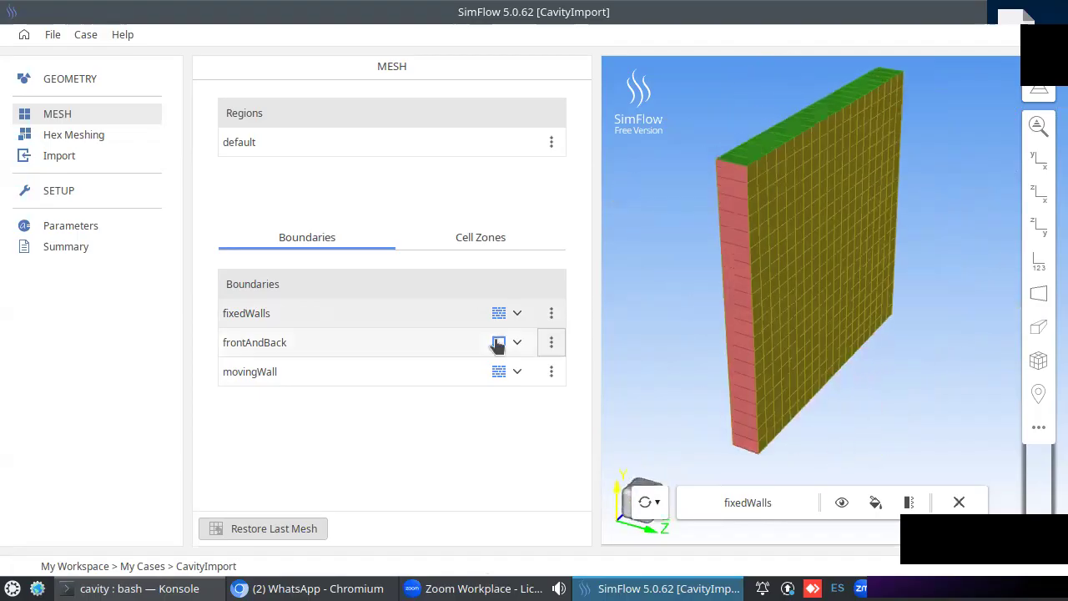
# - Highlight the frontAndBack and movingWall boundaries in turn and inspect their faces on the mesh
pyautogui.click(251, 350)
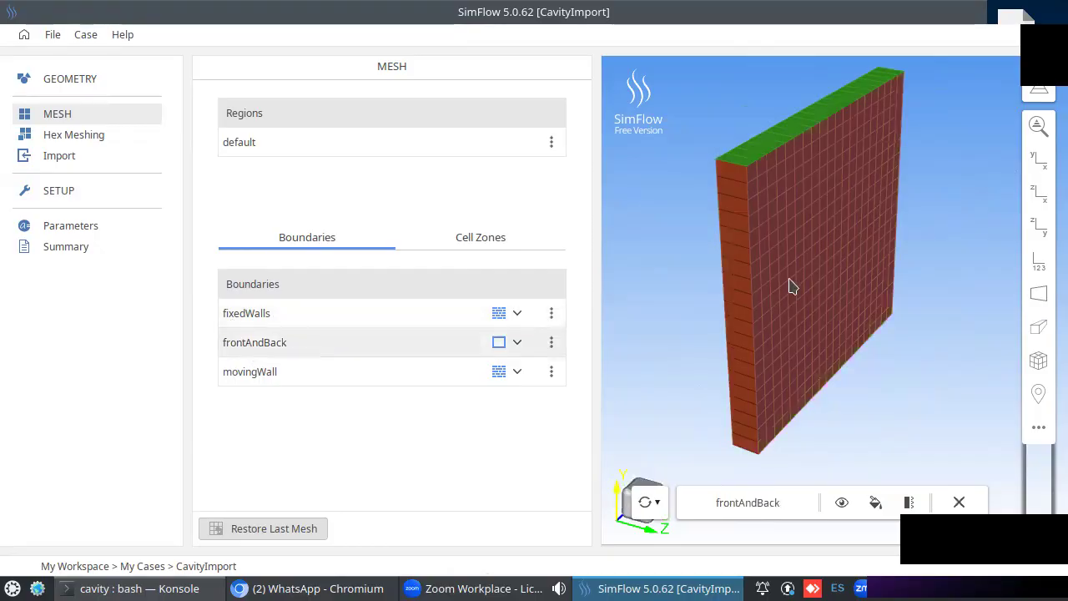
pyautogui.moveTo(839, 247); pyautogui.dragTo(801, 247)
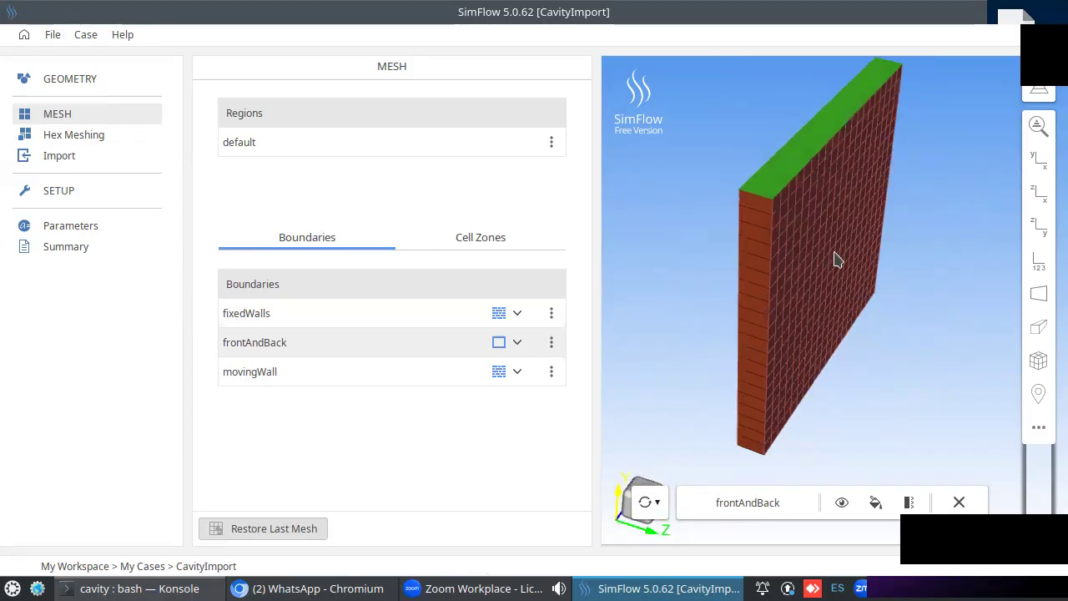
pyautogui.moveTo(832, 259); pyautogui.dragTo(836, 253)
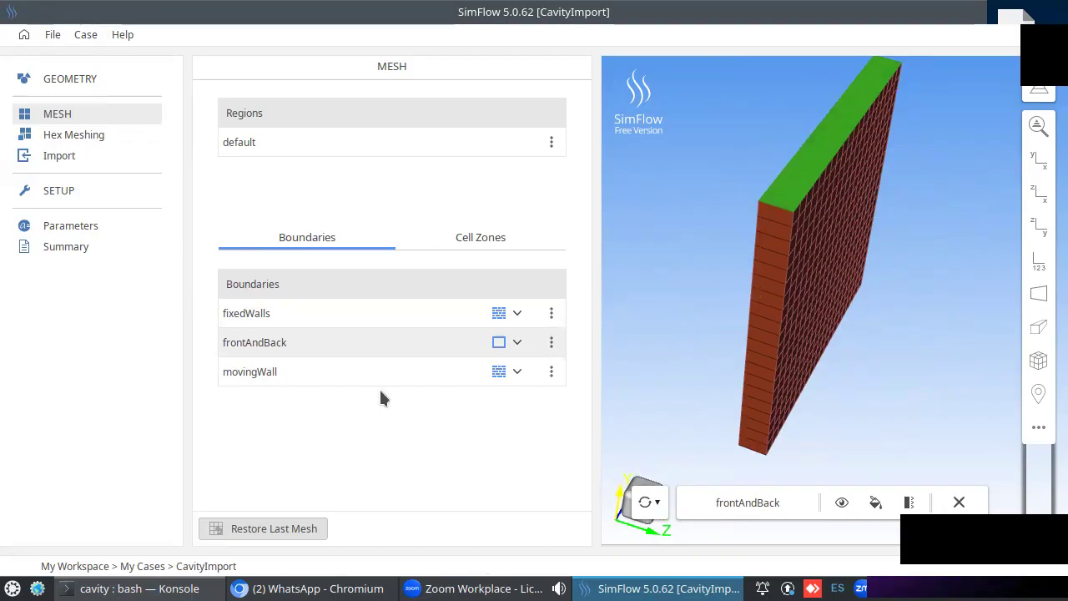
pyautogui.click(255, 373)
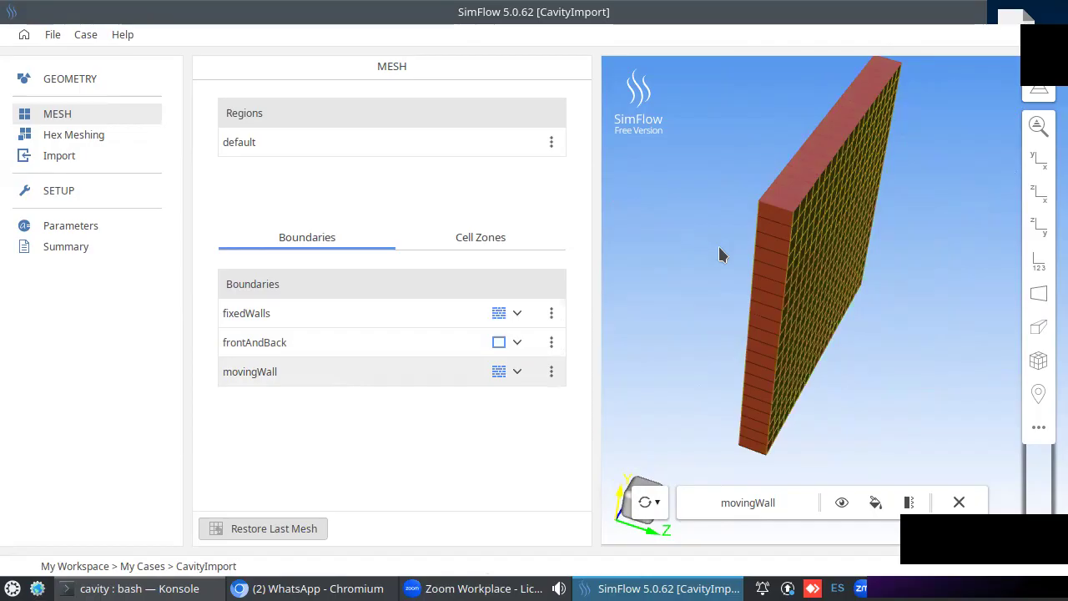
pyautogui.moveTo(792, 340); pyautogui.dragTo(758, 291)
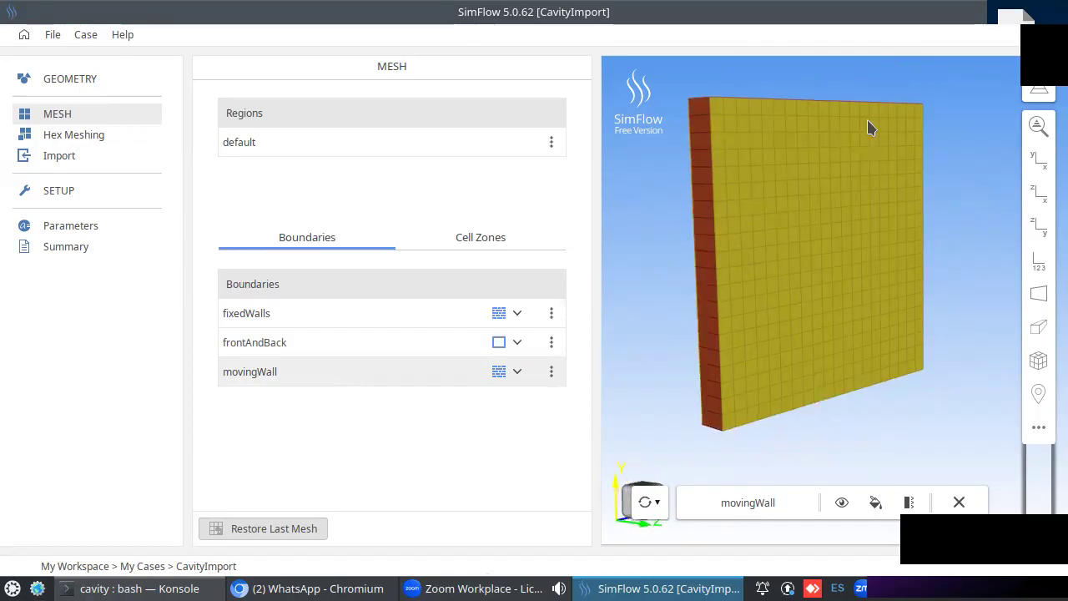
pyautogui.moveTo(823, 180); pyautogui.dragTo(850, 239)
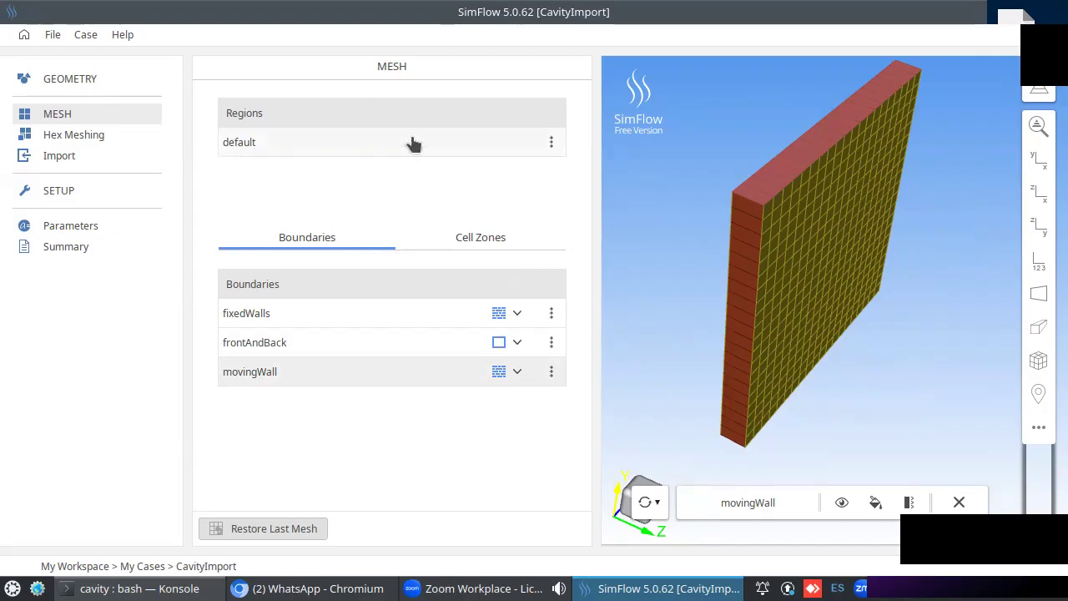
# - Review the mesh operations offered for the default region and for the fixedWalls boundary without applying any
pyautogui.click(552, 140)
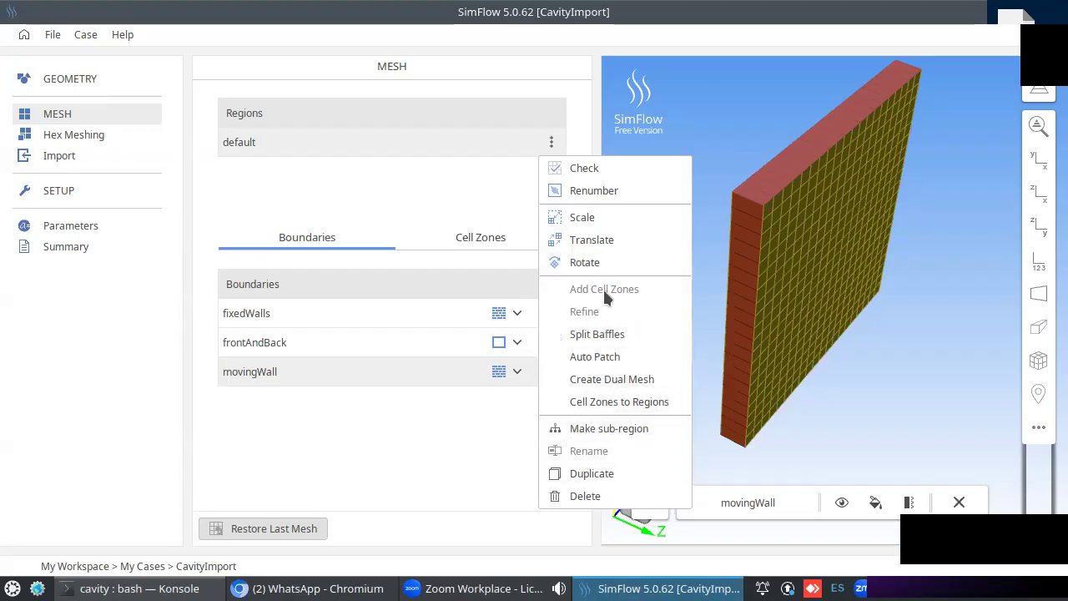
pyautogui.moveTo(881, 286)
pyautogui.mouseDown()
pyautogui.moveTo(862, 262)
pyautogui.moveTo(886, 281)
pyautogui.moveTo(872, 271)
pyautogui.mouseUp()
pyautogui.click(552, 144)
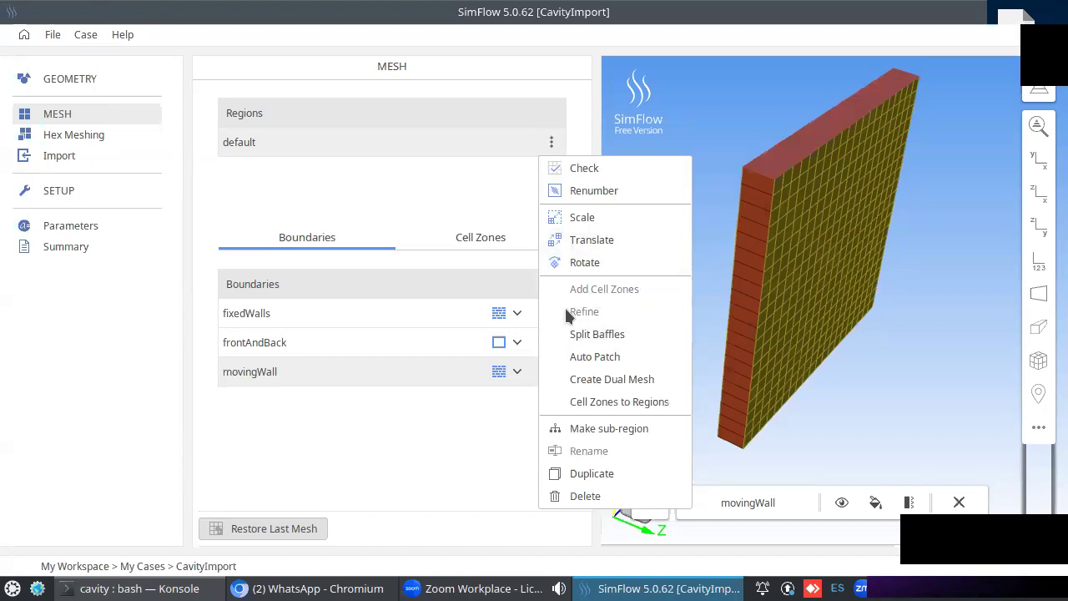
pyautogui.click(433, 466)
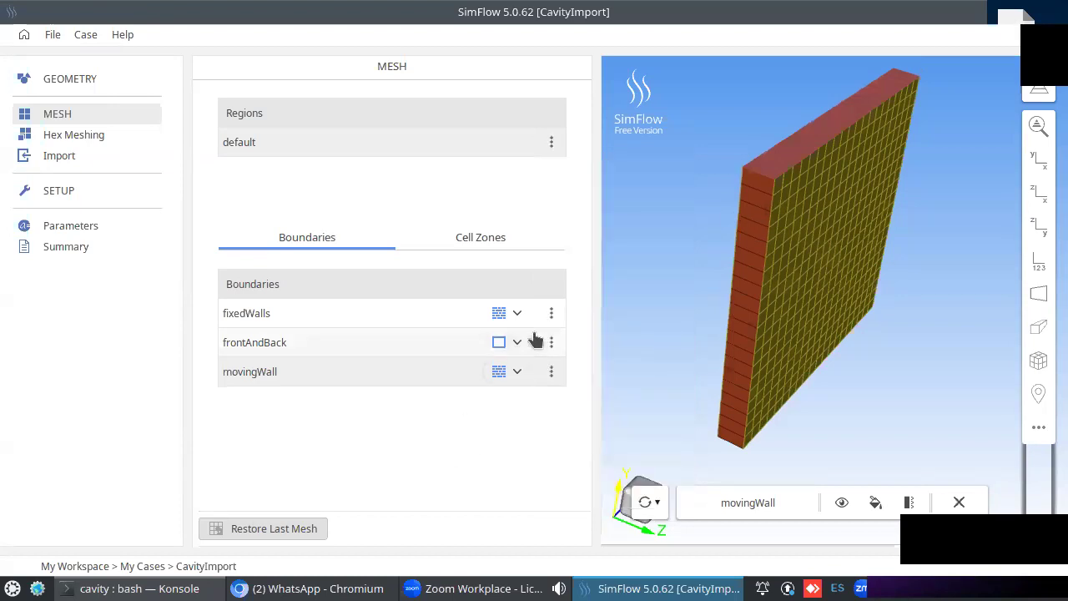
pyautogui.moveTo(784, 298); pyautogui.dragTo(773, 276)
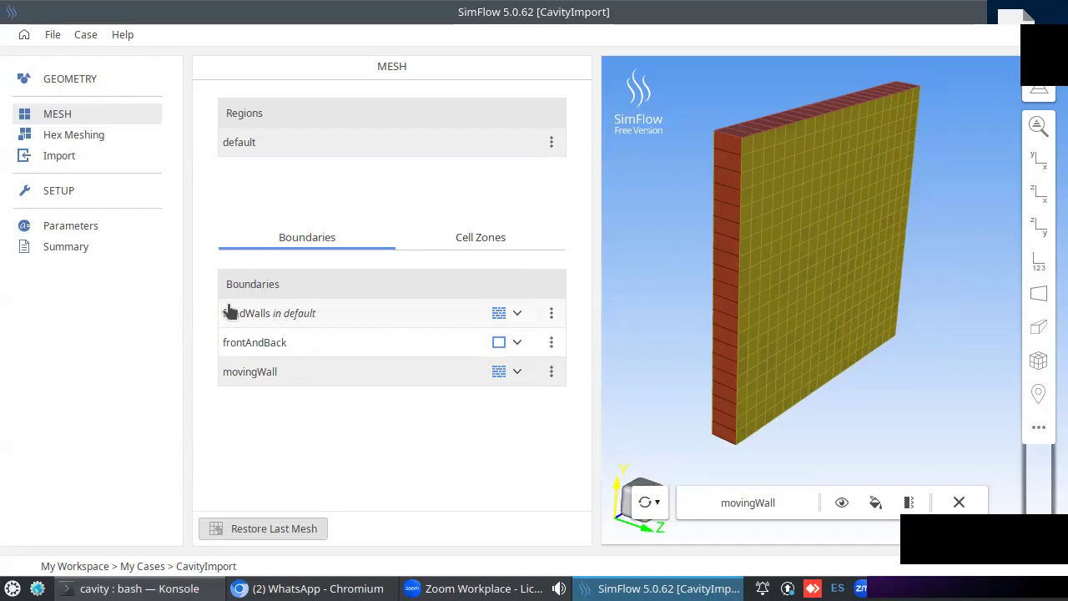
pyautogui.click(552, 315)
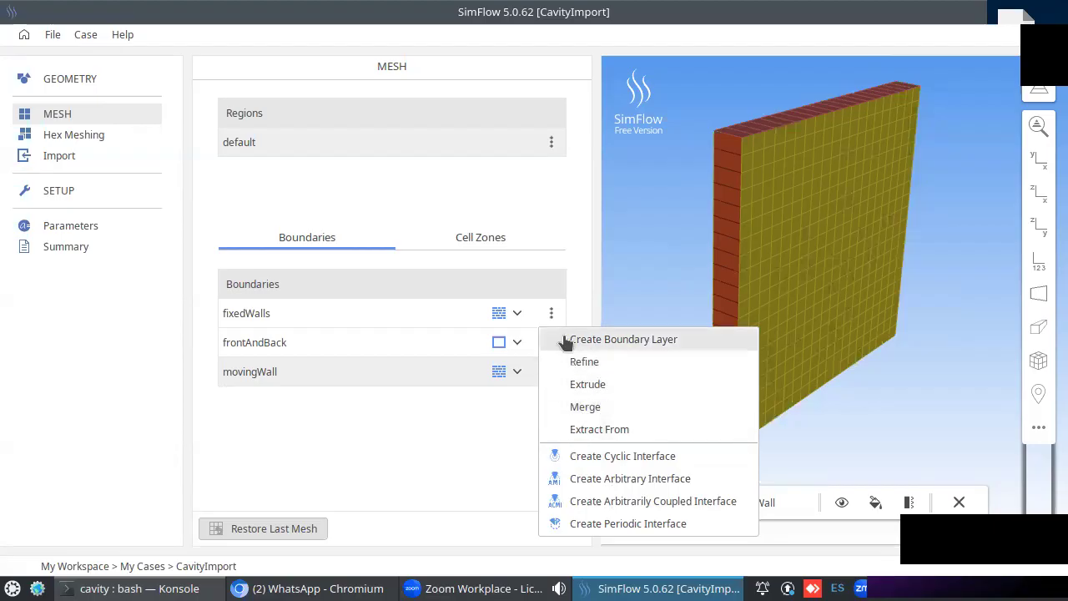
pyautogui.click(488, 455)
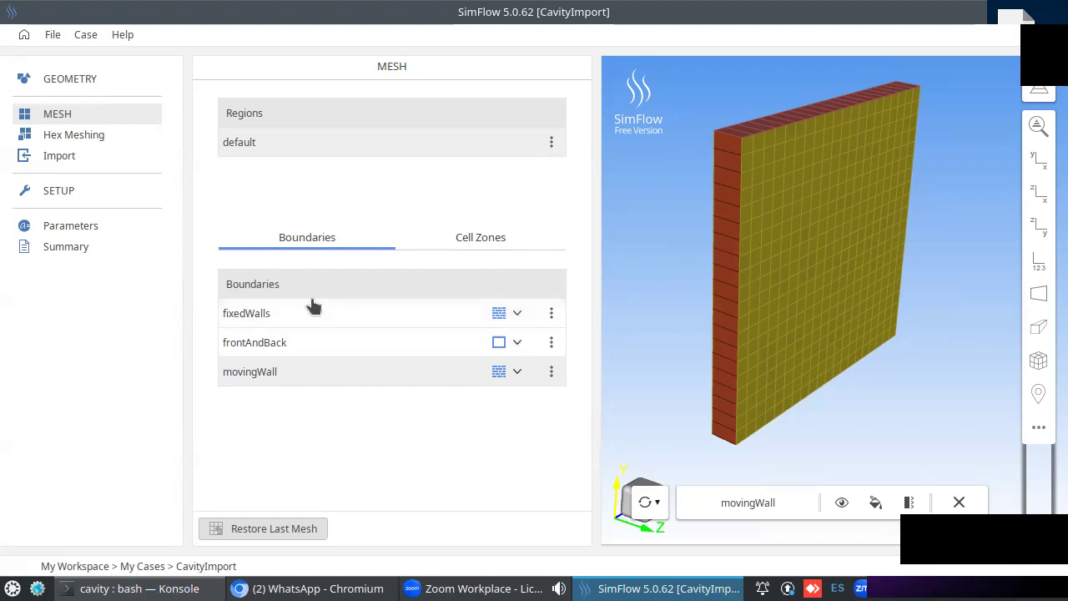
# - Check the boundary type choices for fixedWalls, movingWall and frontAndBack without changing any type
pyautogui.click(518, 314)
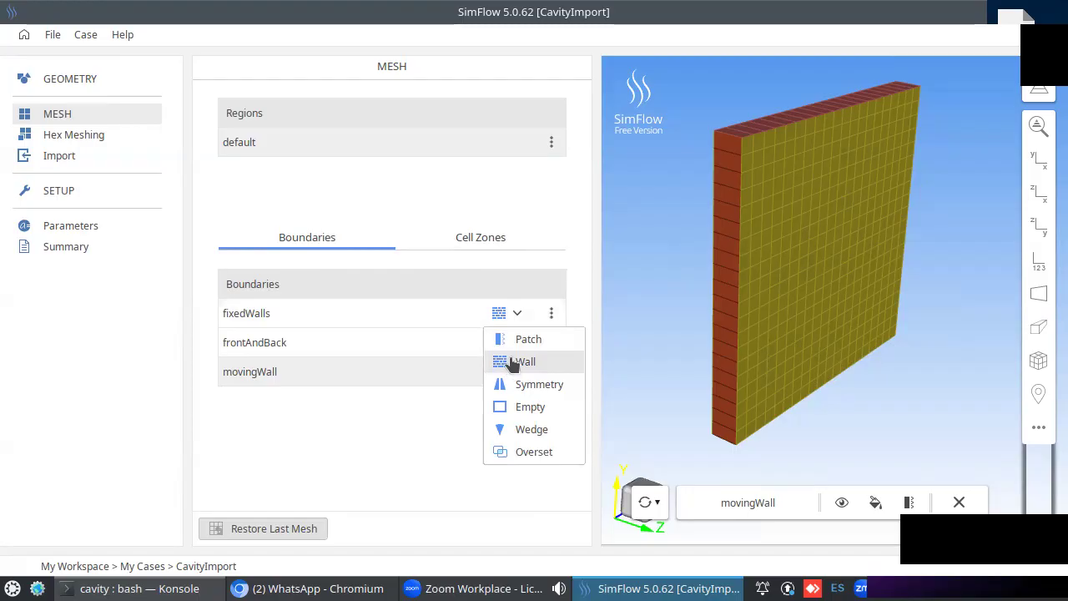
pyautogui.click(377, 397)
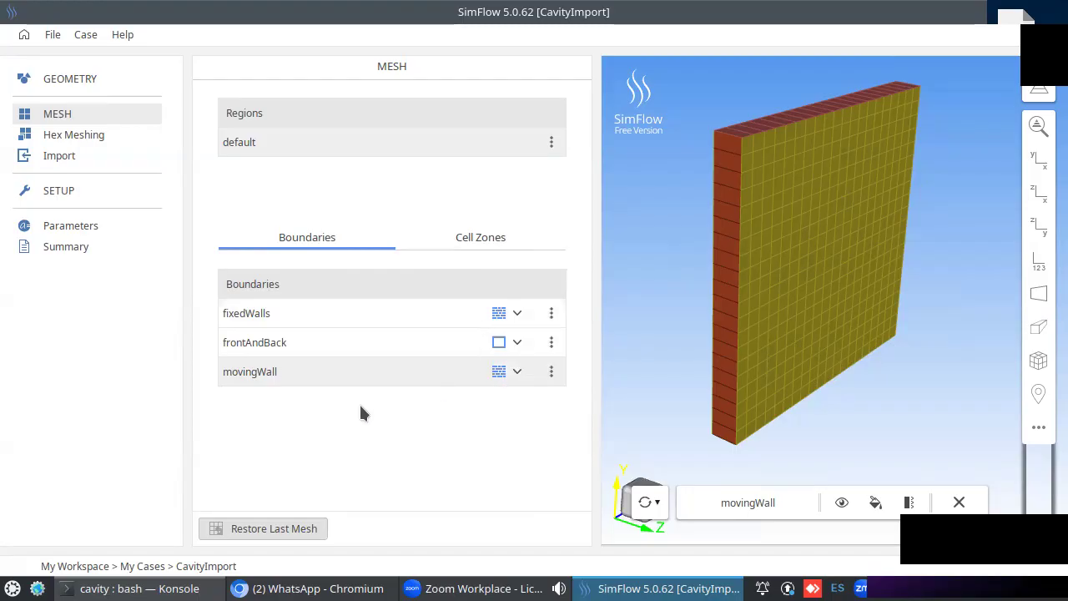
pyautogui.click(517, 373)
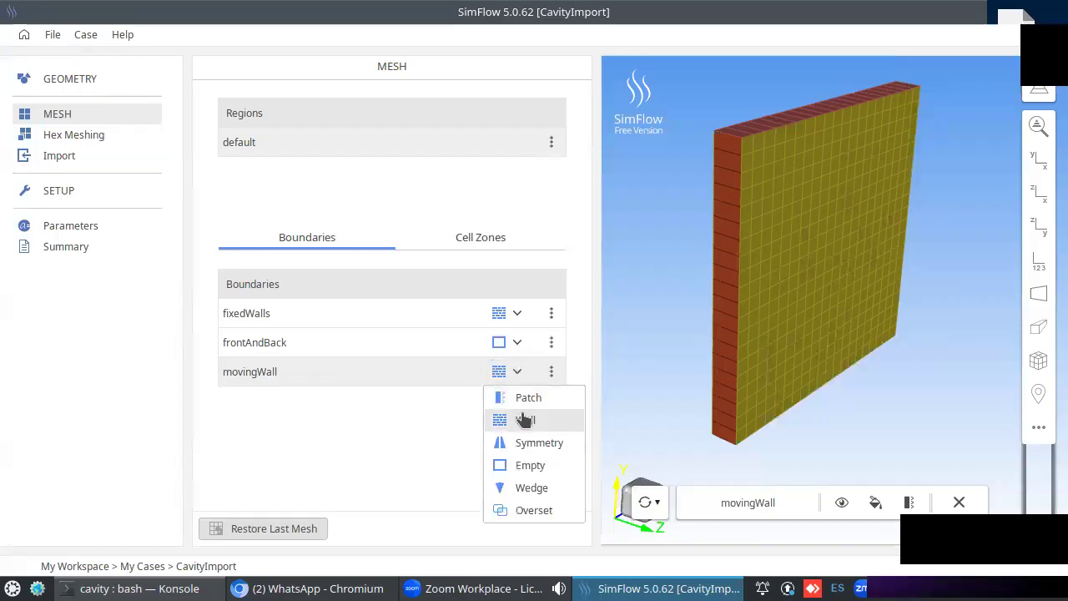
pyautogui.click(389, 433)
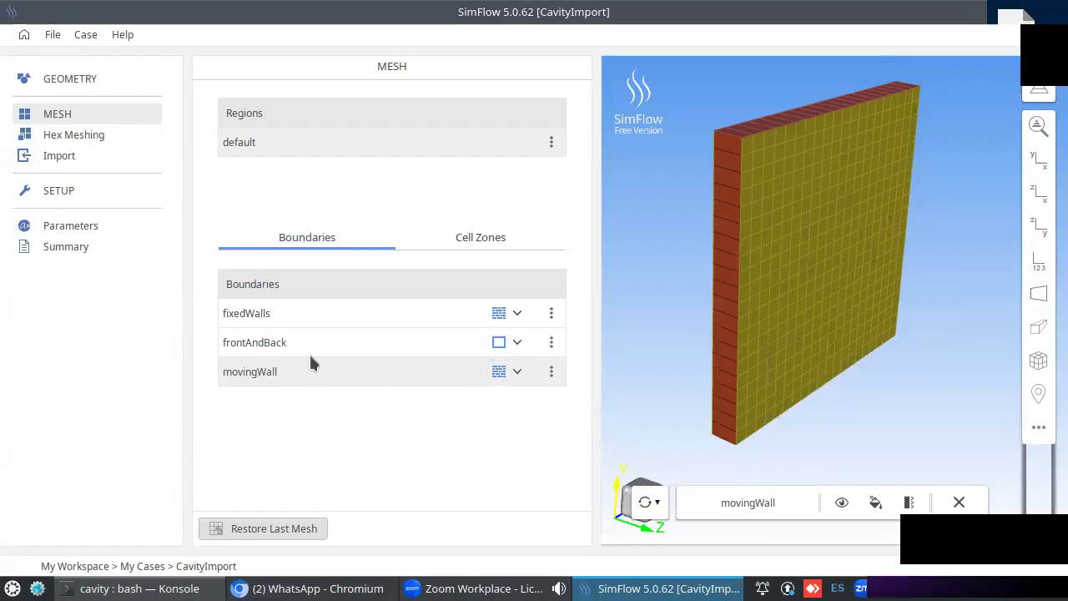
pyautogui.click(518, 344)
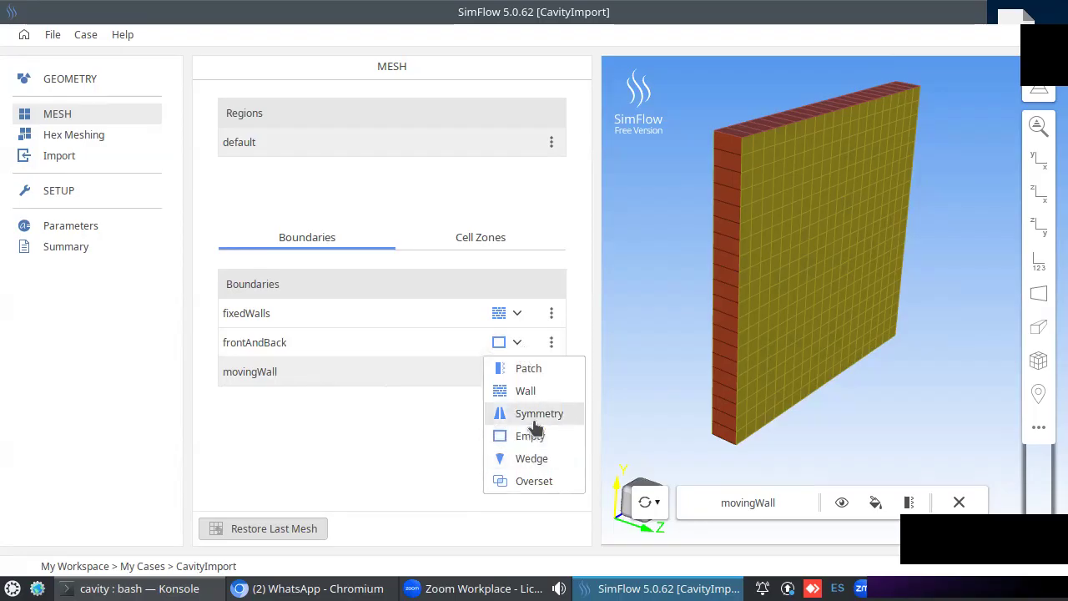
pyautogui.click(359, 429)
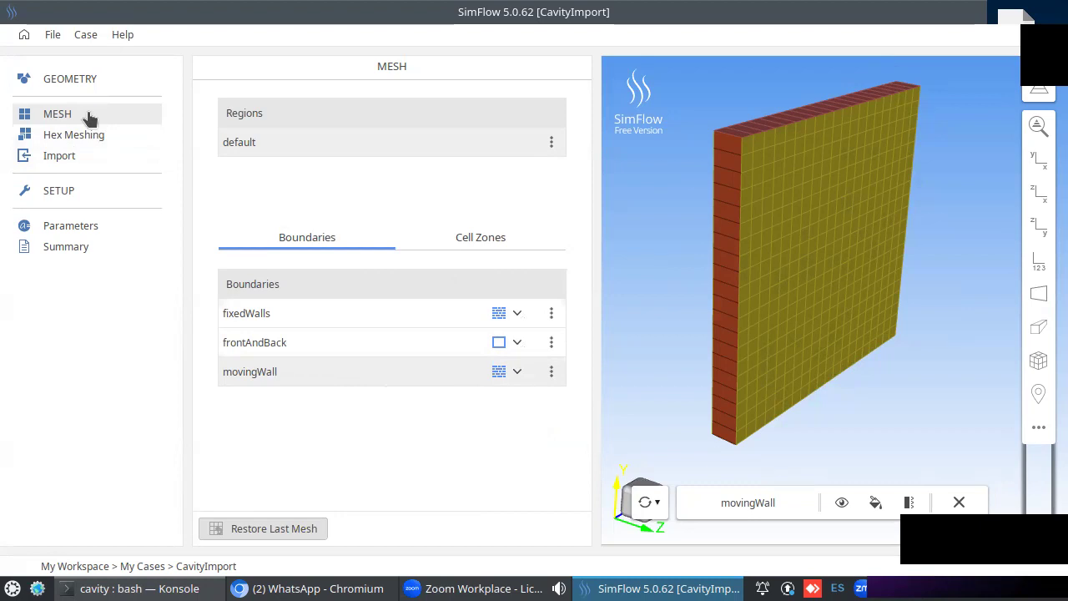
# - View the case summary and the parameter definitions of the imported case
pyautogui.click(71, 249)
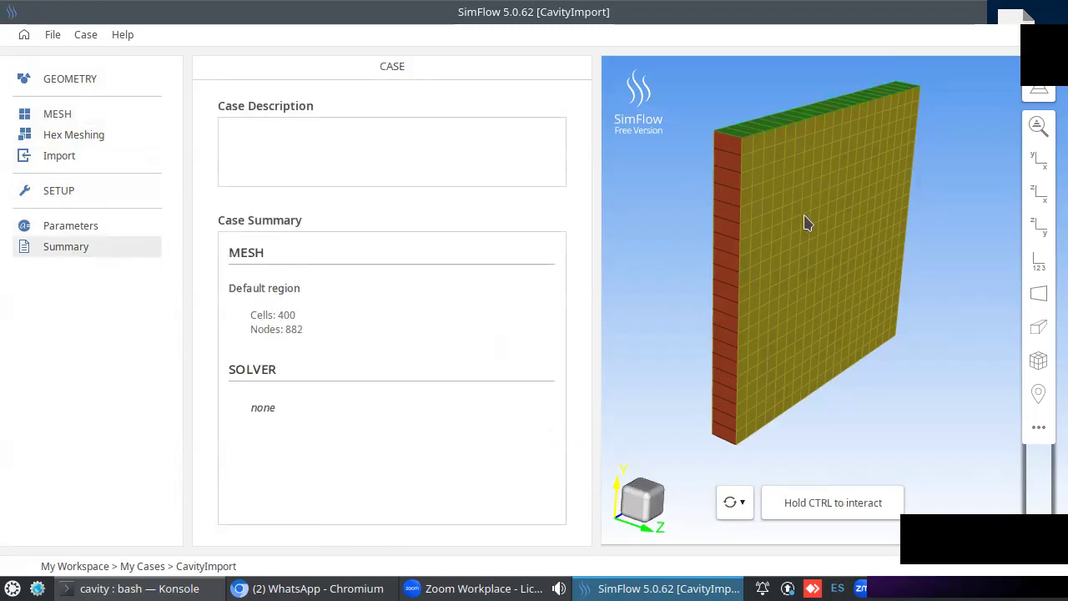
pyautogui.click(82, 236)
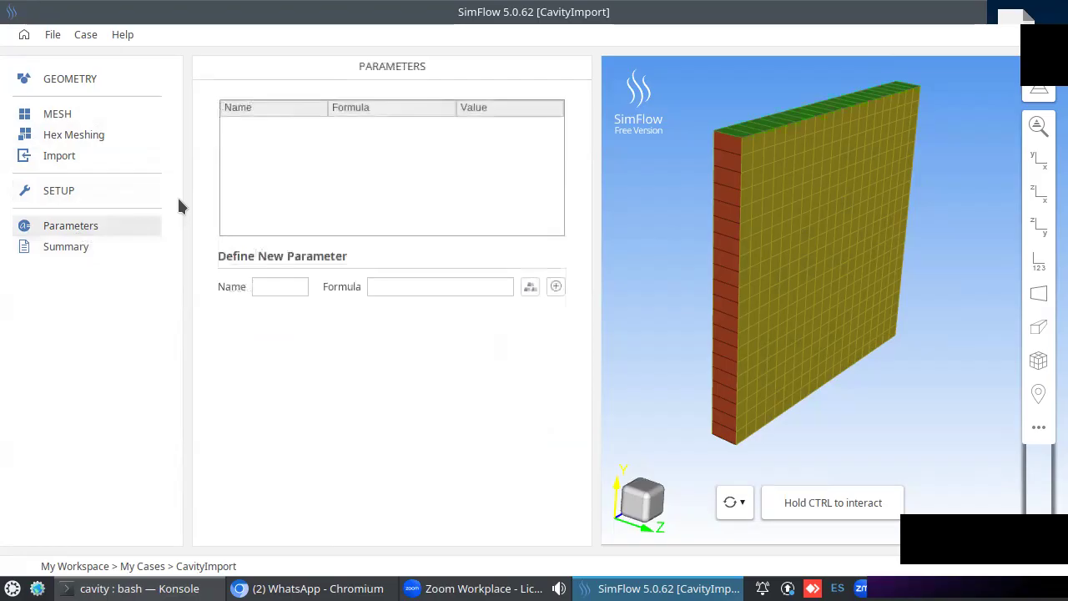
# - Open the solver selection for the case and browse the full list of available solvers
pyautogui.click(110, 194)
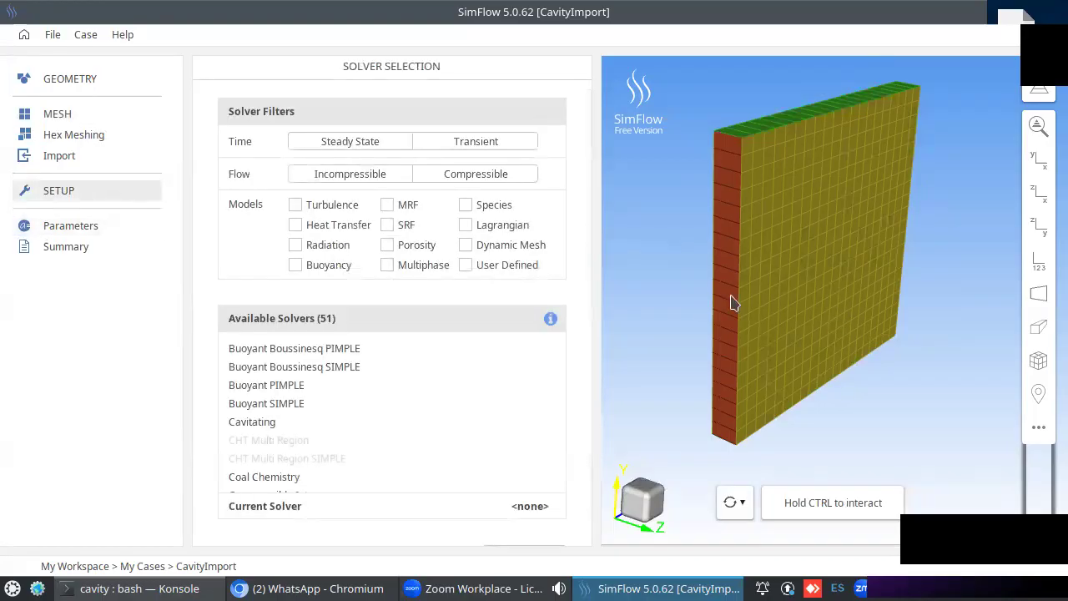
pyautogui.keyDown('ctrl'); pyautogui.moveTo(748, 306); pyautogui.dragTo(793, 284); pyautogui.keyUp('ctrl')
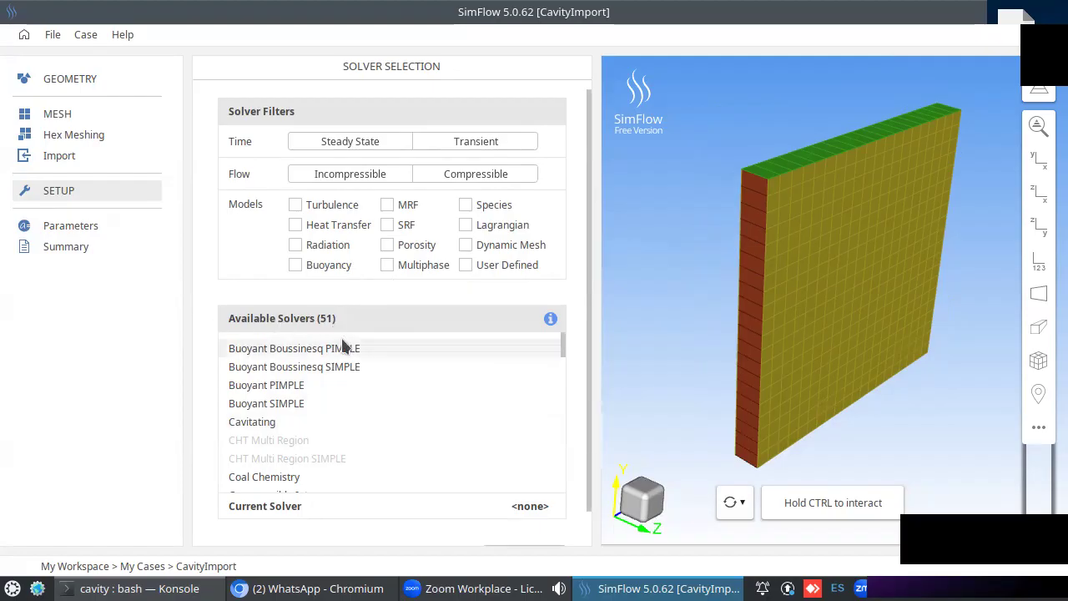
pyautogui.scroll(-10, 341, 350)
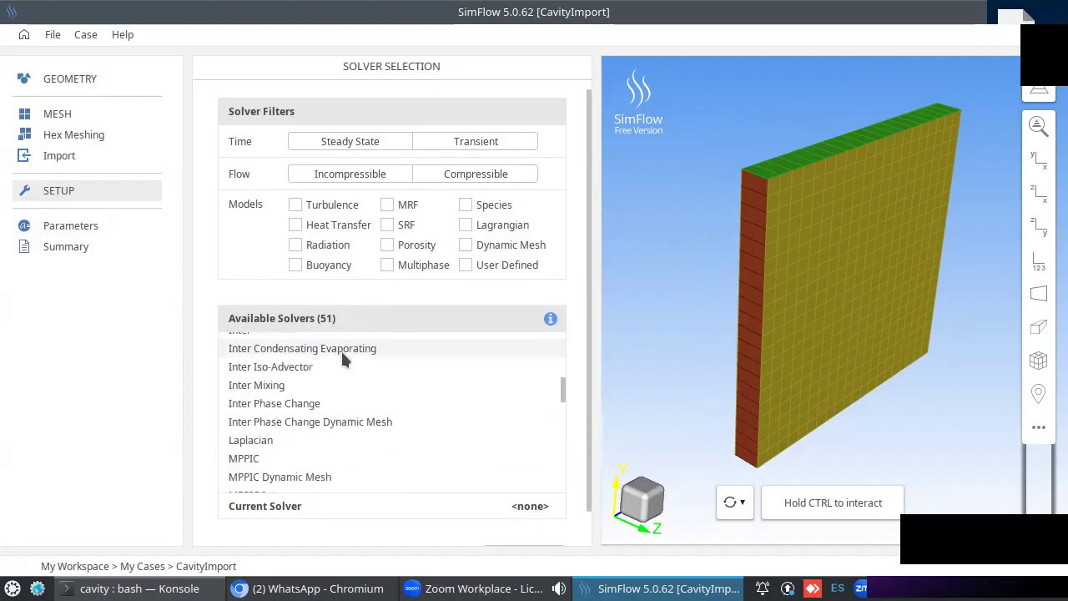
pyautogui.scroll(-10, 342, 364)
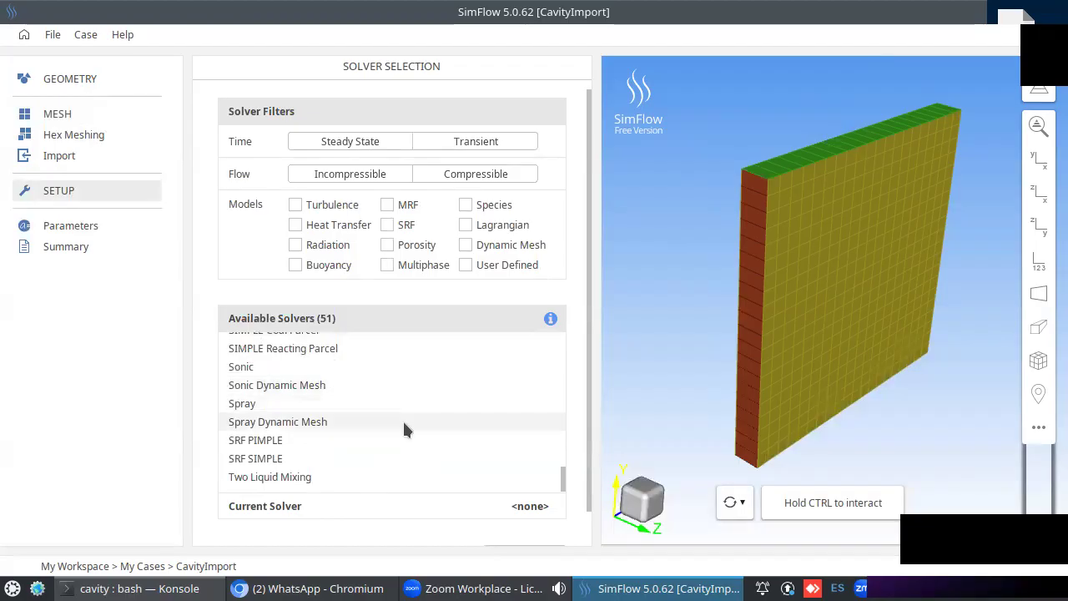
pyautogui.scroll(2, 404, 429)
pyautogui.scroll(9, 403, 429)
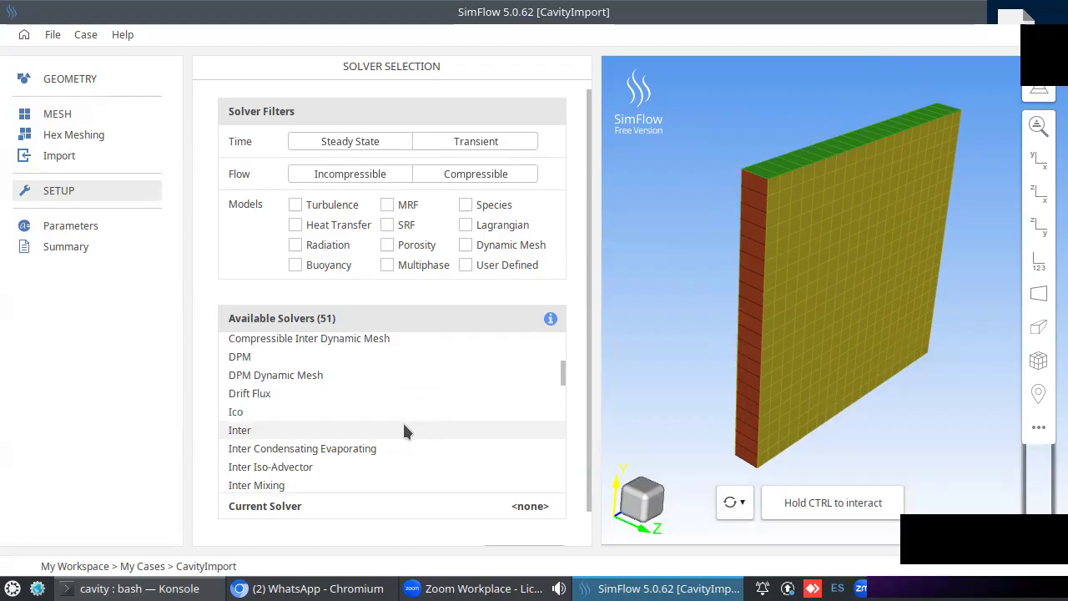
# - Filter the available solvers to transient and incompressible ones
pyautogui.click(473, 143)
pyautogui.click(369, 179)
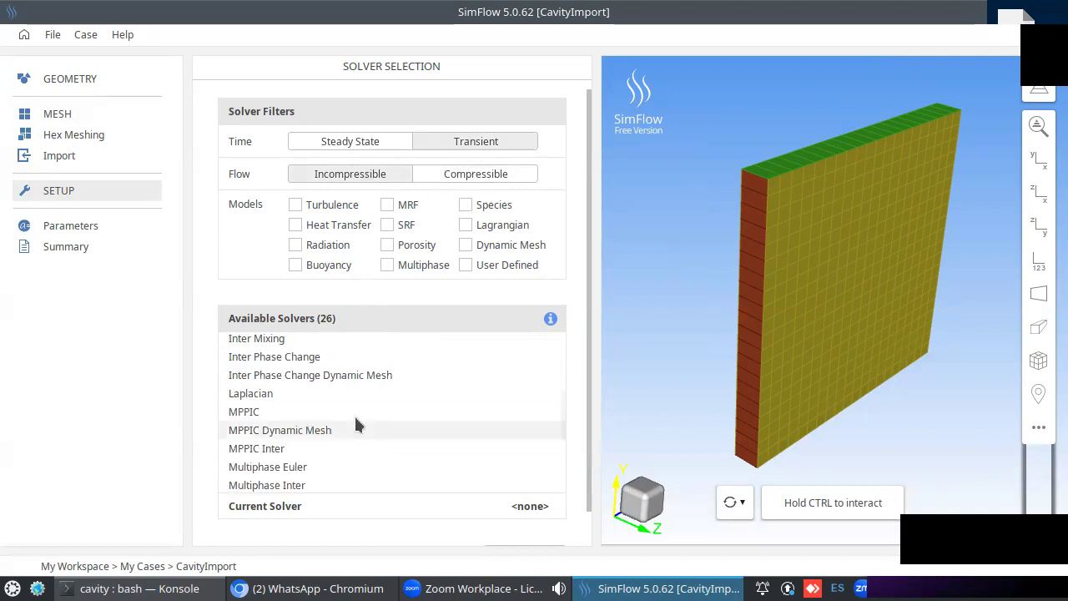
pyautogui.scroll(3, 345, 384)
pyautogui.scroll(1, 345, 388)
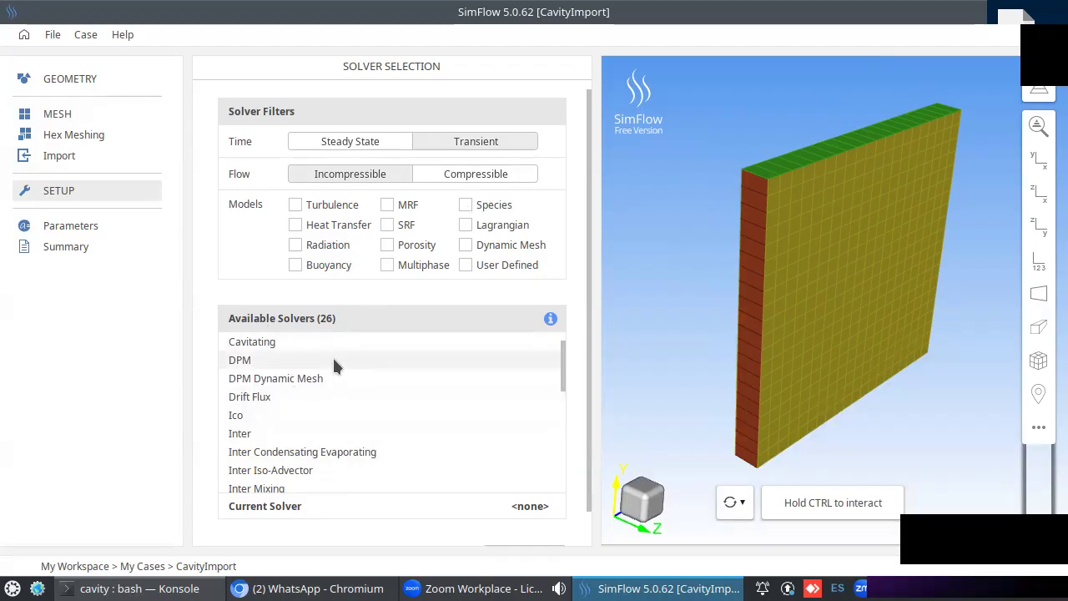
# - Try the Turbulence model filter on the solver list, review the remaining solvers, and clear the filter again
pyautogui.click(295, 205)
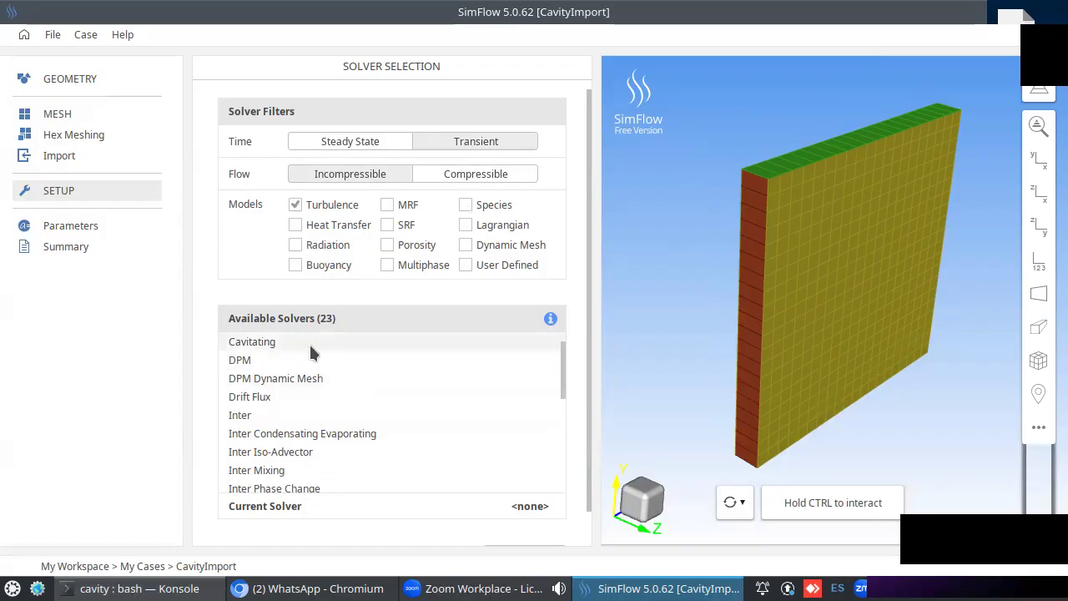
pyautogui.scroll(1, 330, 376)
pyautogui.scroll(-2, 338, 372)
pyautogui.scroll(-4, 336, 383)
pyautogui.scroll(2, 336, 386)
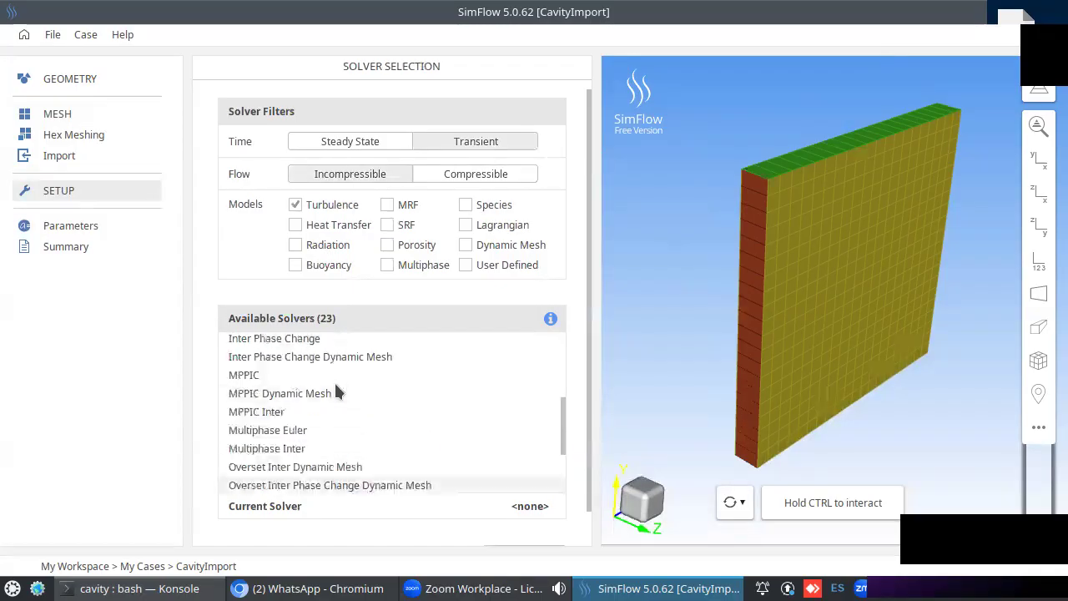
pyautogui.scroll(2, 333, 388)
pyautogui.click(295, 204)
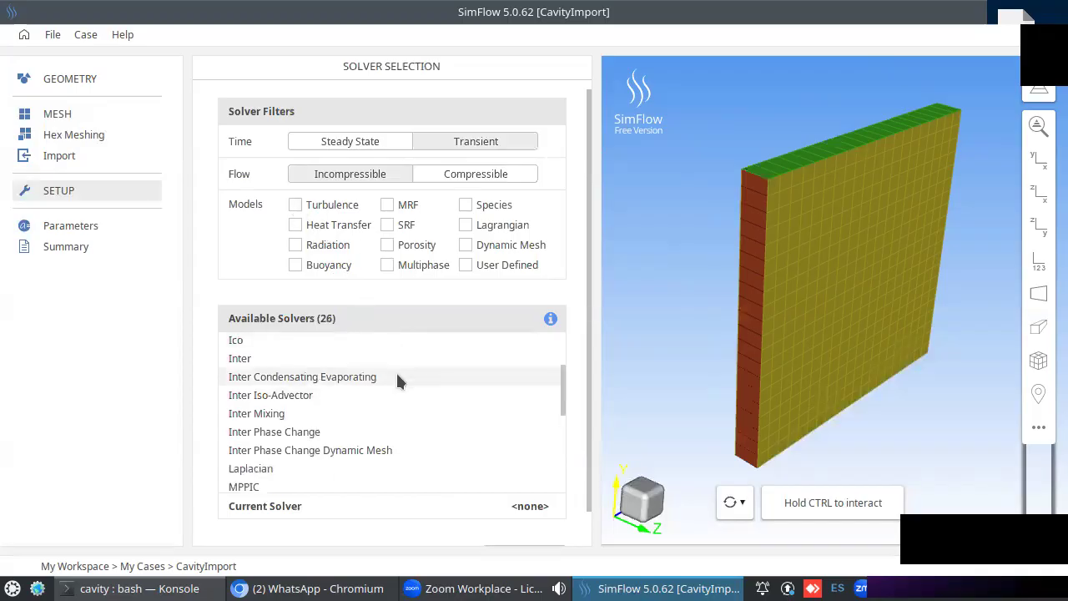
# - Choose Ico from the filtered solvers as the current solver of the case
pyautogui.scroll(1, 378, 368)
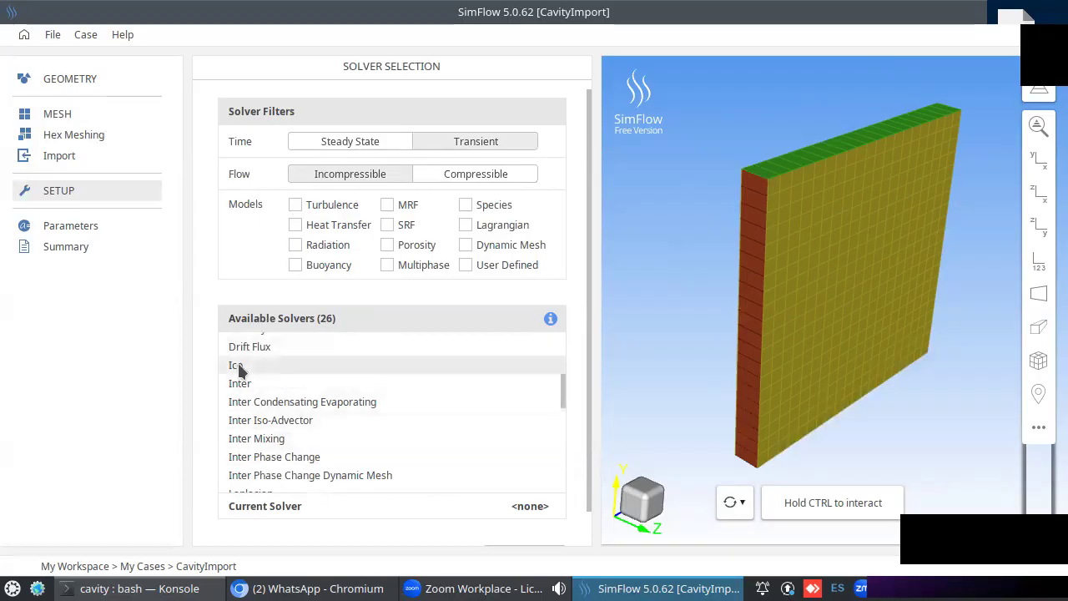
pyautogui.moveTo(364, 375)
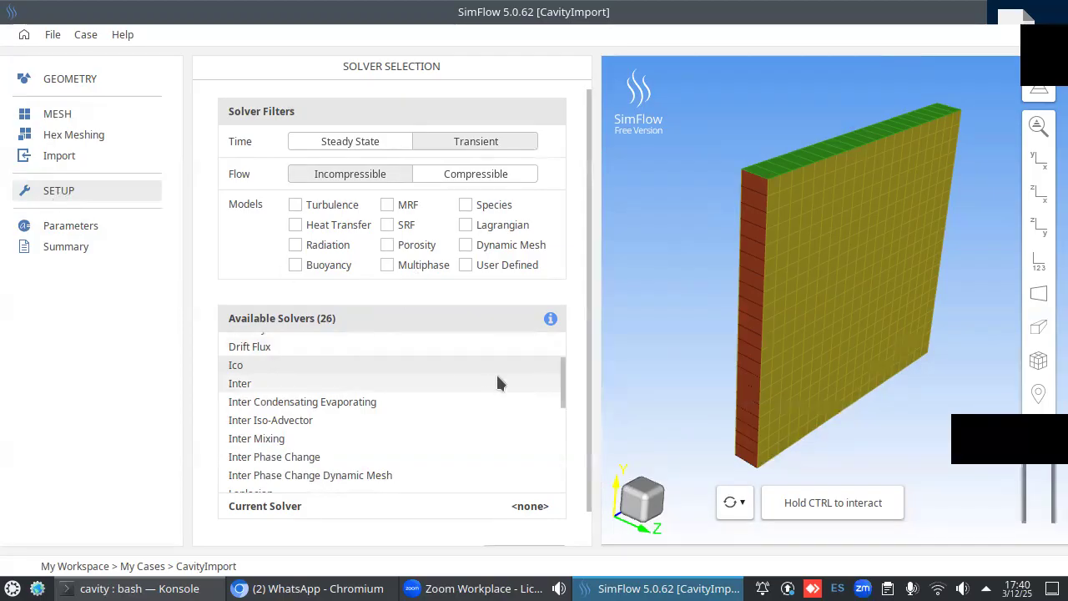
pyautogui.moveTo(588, 380); pyautogui.dragTo(588, 420)
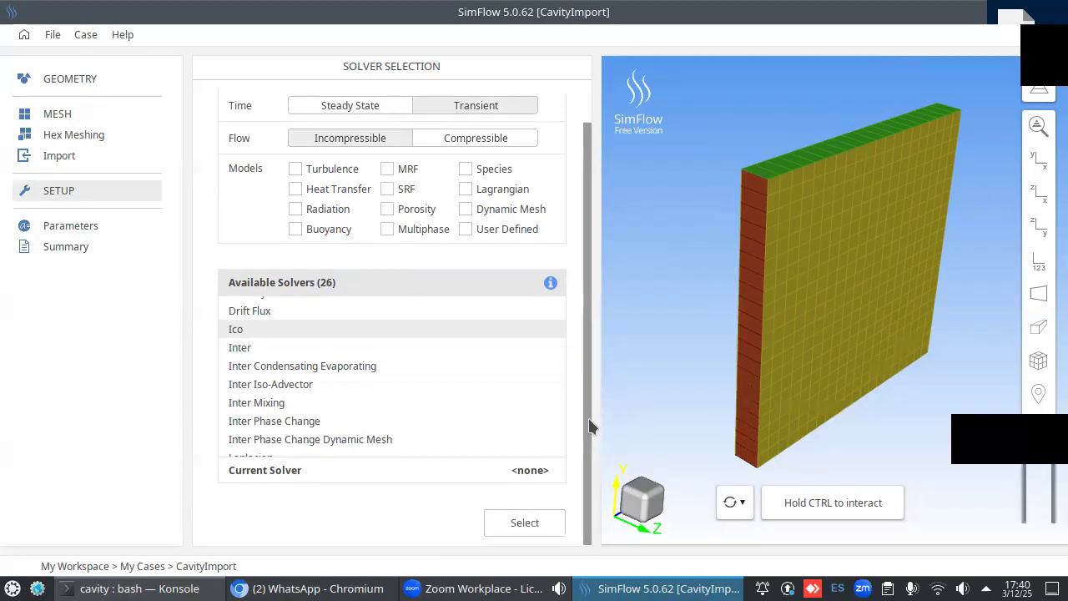
pyautogui.click(520, 524)
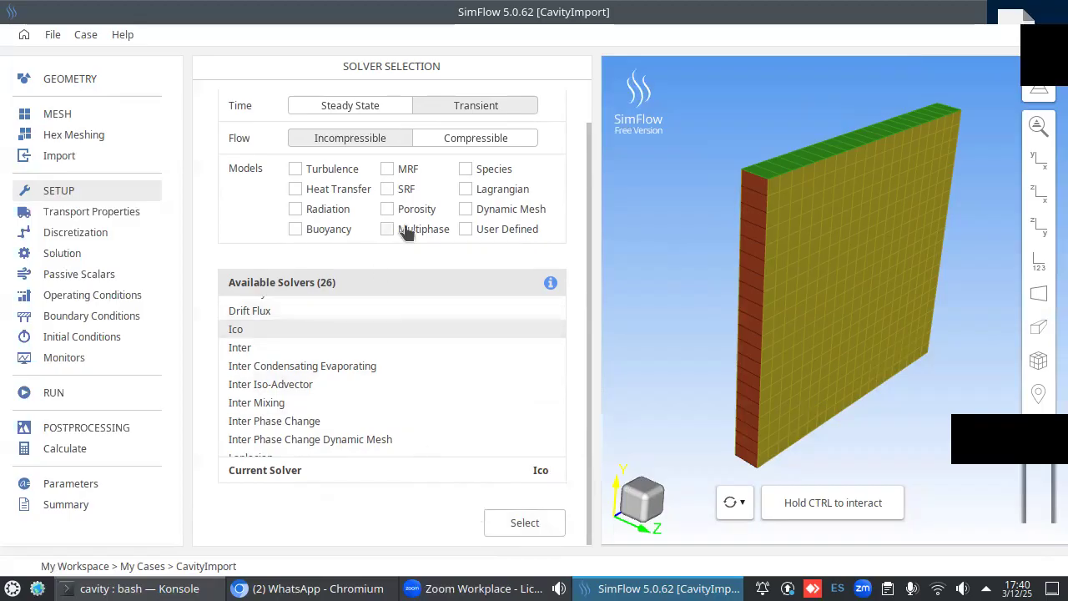
pyautogui.moveTo(581, 218); pyautogui.dragTo(584, 141)
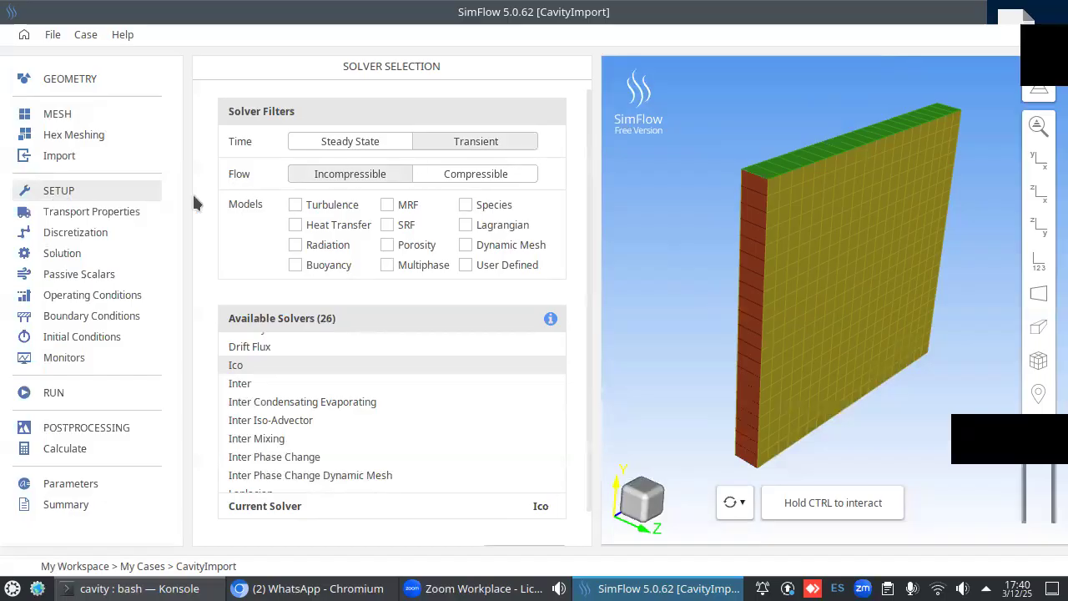
# - Open the case's transport properties, then switch to Konsole and print constant/transportProperties to read the original viscosity
pyautogui.click(70, 212)
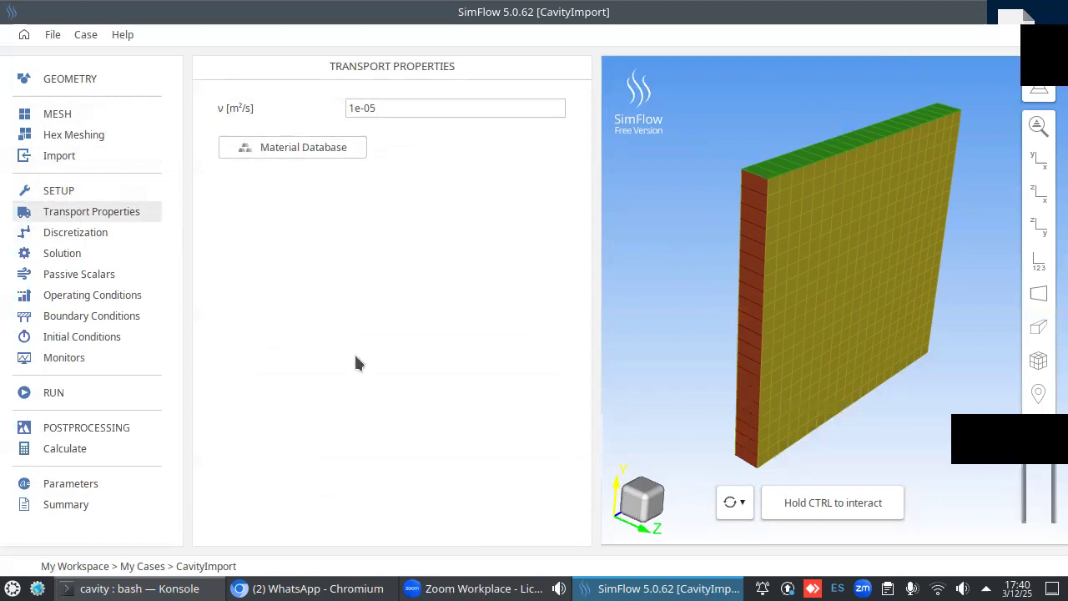
pyautogui.click(137, 589)
pyautogui.write('cat co')
pyautogui.press('Tab')
pyautogui.write('t')
pyautogui.press('Tab')
pyautogui.press('Return')
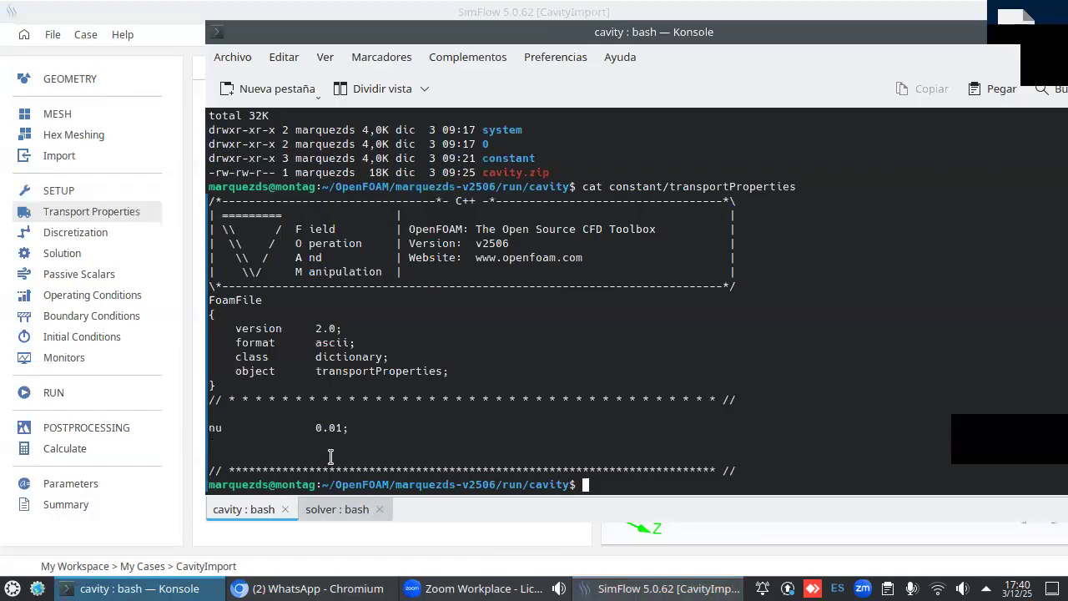
# - Switch back to SimFlow and set the kinematic viscosity ν to 0.01 m²/s
pyautogui.click(174, 23)
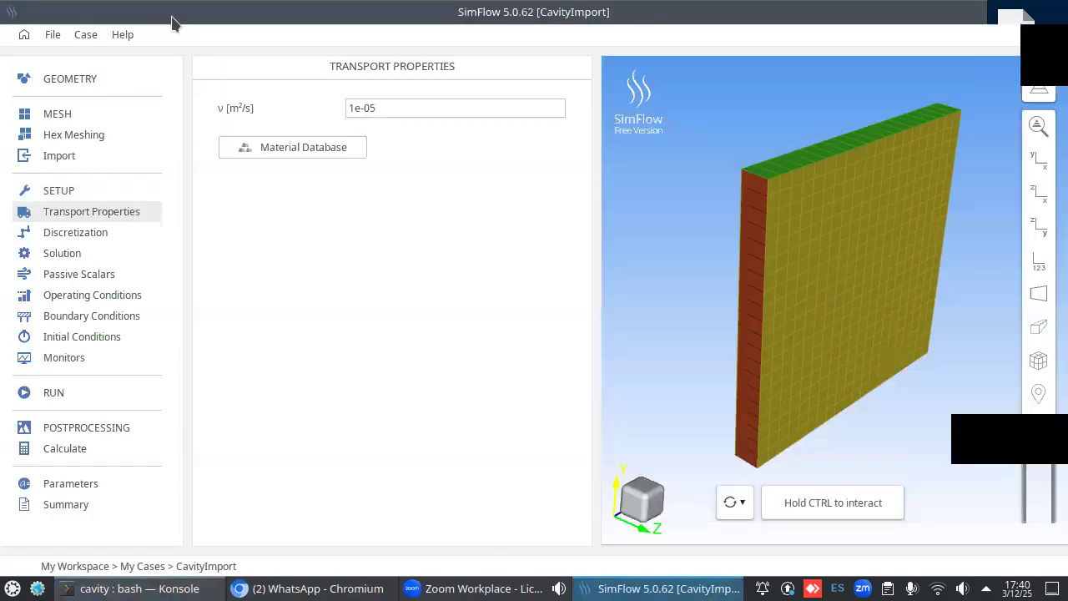
pyautogui.tripleClick(407, 107)
pyautogui.press('BackSpace')
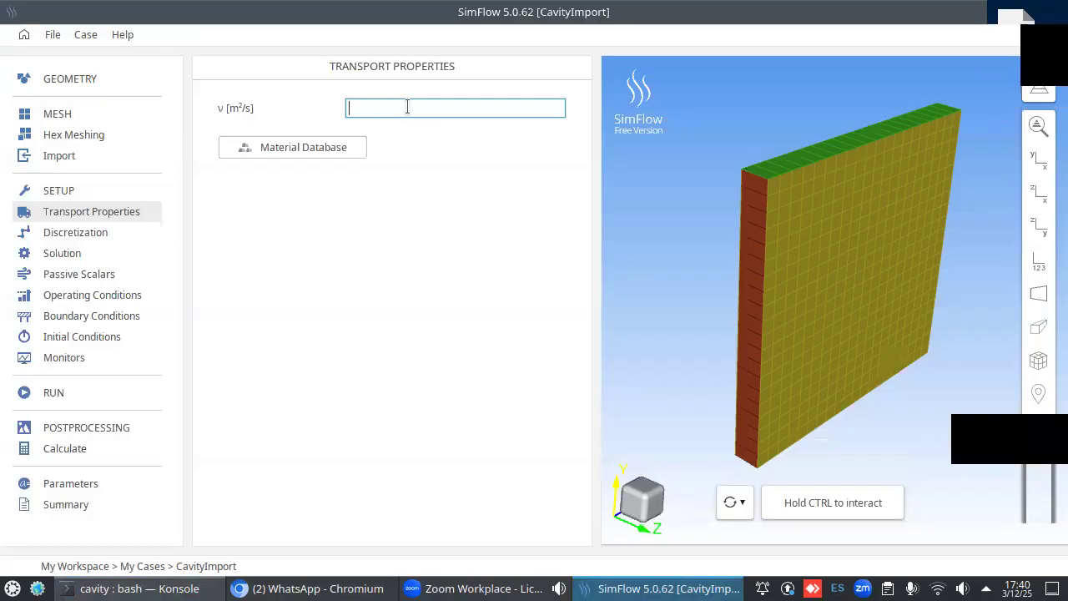
pyautogui.write('0.001')
pyautogui.press('BackSpace')
pyautogui.press('BackSpace')
pyautogui.press('BackSpace')
pyautogui.press('BackSpace')
pyautogui.write('.01')
pyautogui.press('Return')
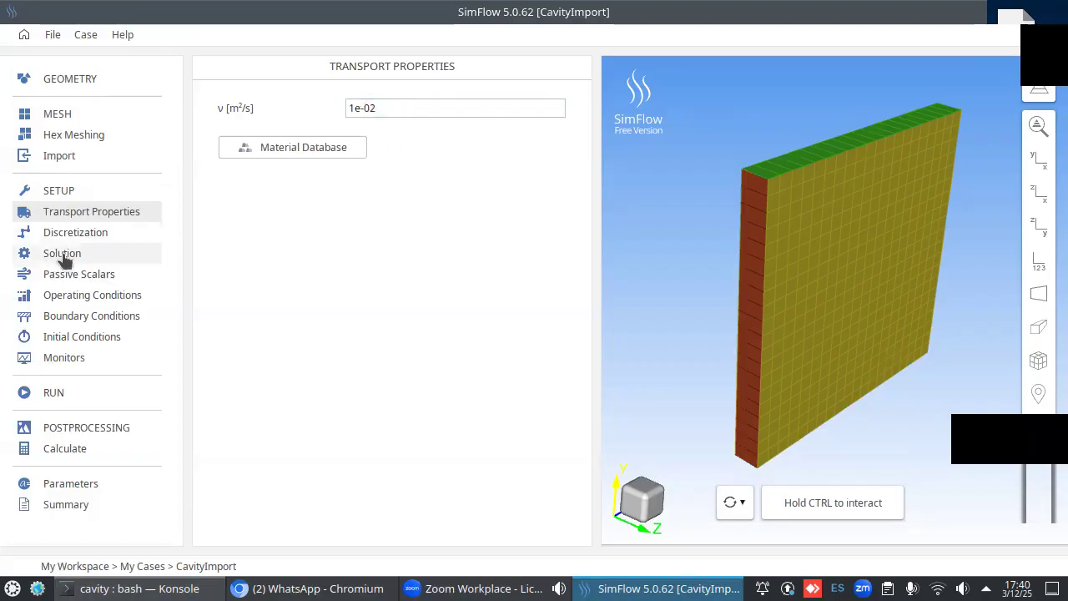
# - Open the discretization settings, then switch to Konsole and print system/fvSchemes to read the original schemes
pyautogui.click(86, 237)
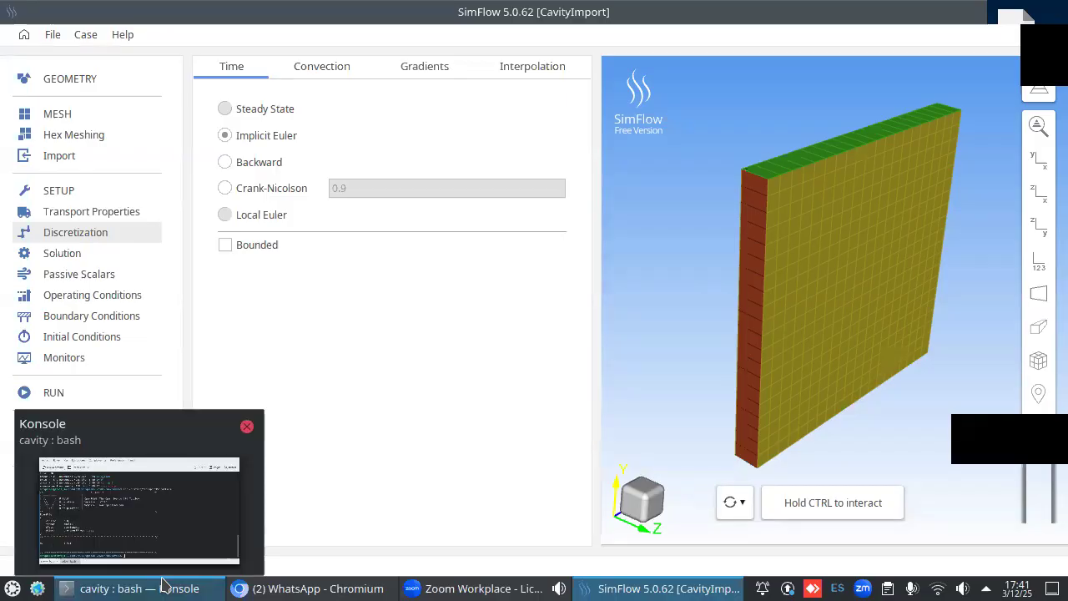
pyautogui.click(133, 588)
pyautogui.write('cat system/')
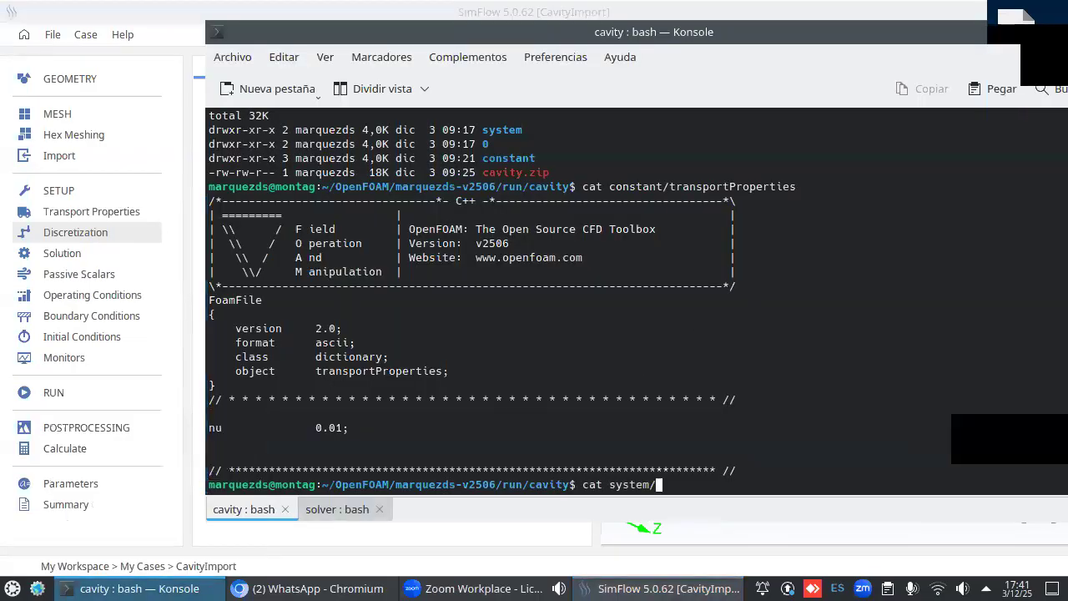
pyautogui.write('fvSchemes')
pyautogui.press('Return')
# - Place the Konsole window beside the discretization settings, keep it above other windows, and show the beginning of the fvSchemes listing
pyautogui.click(499, 56)
pyautogui.click(499, 56)
pyautogui.moveTo(486, 37); pyautogui.dragTo(852, 54)
pyautogui.rightClick(853, 53)
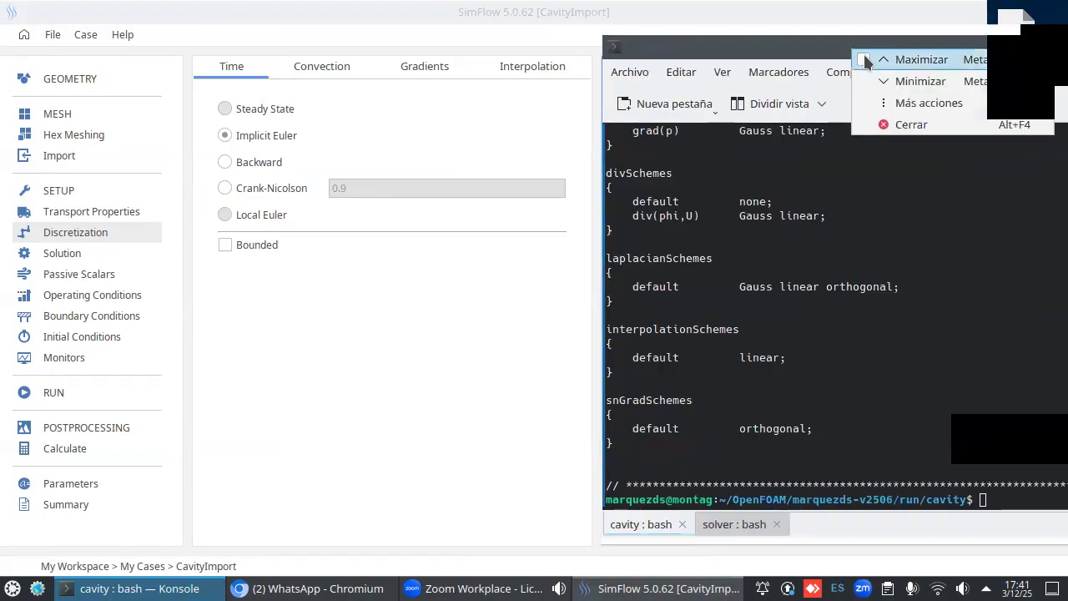
pyautogui.moveTo(893, 103)
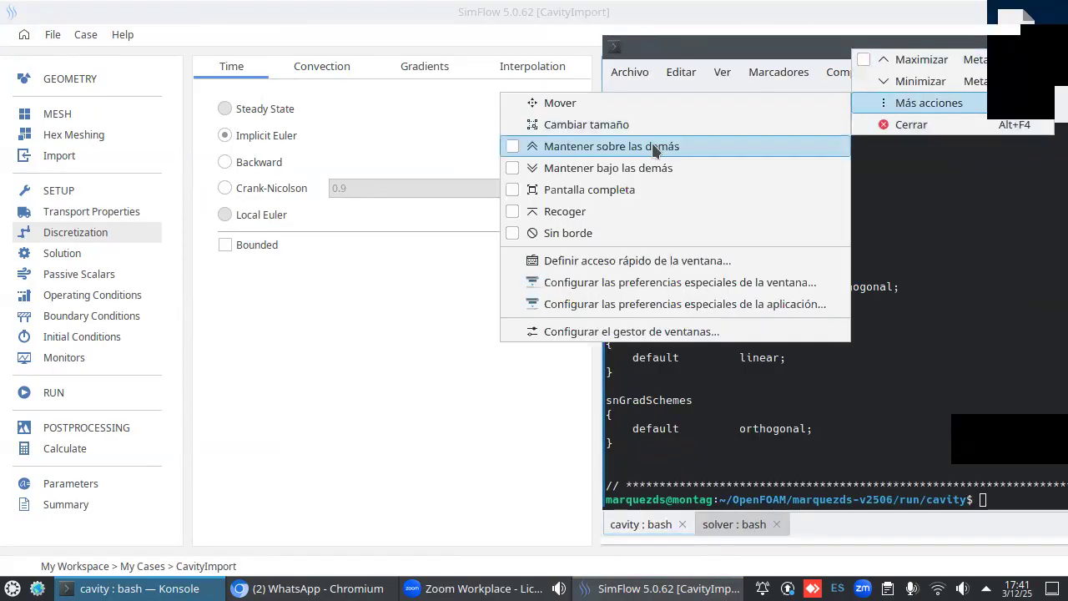
pyautogui.click(622, 146)
pyautogui.scroll(7, 816, 234)
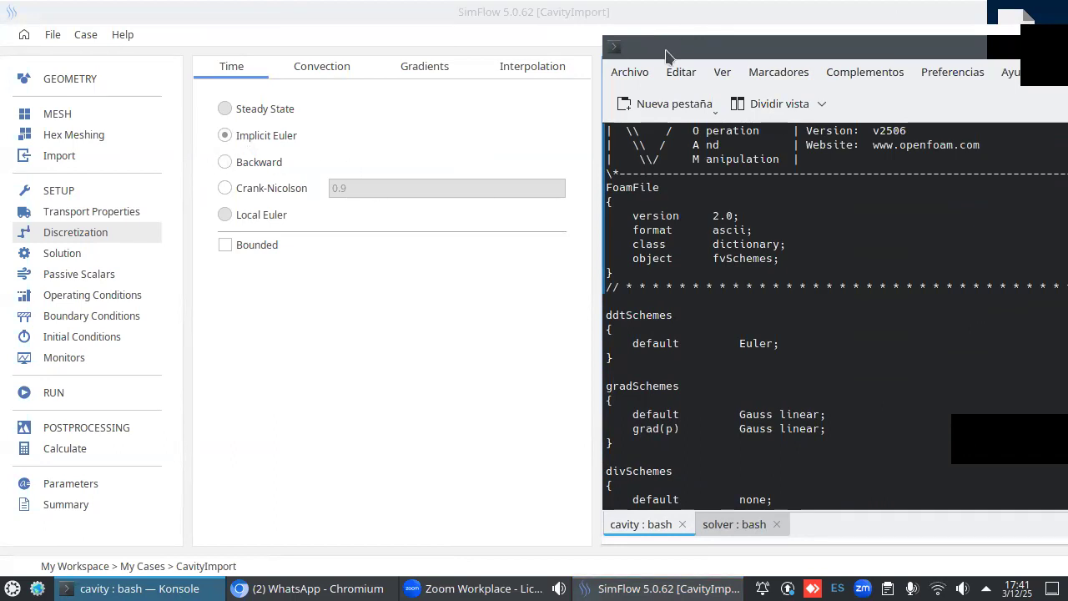
pyautogui.moveTo(667, 53); pyautogui.dragTo(705, 54)
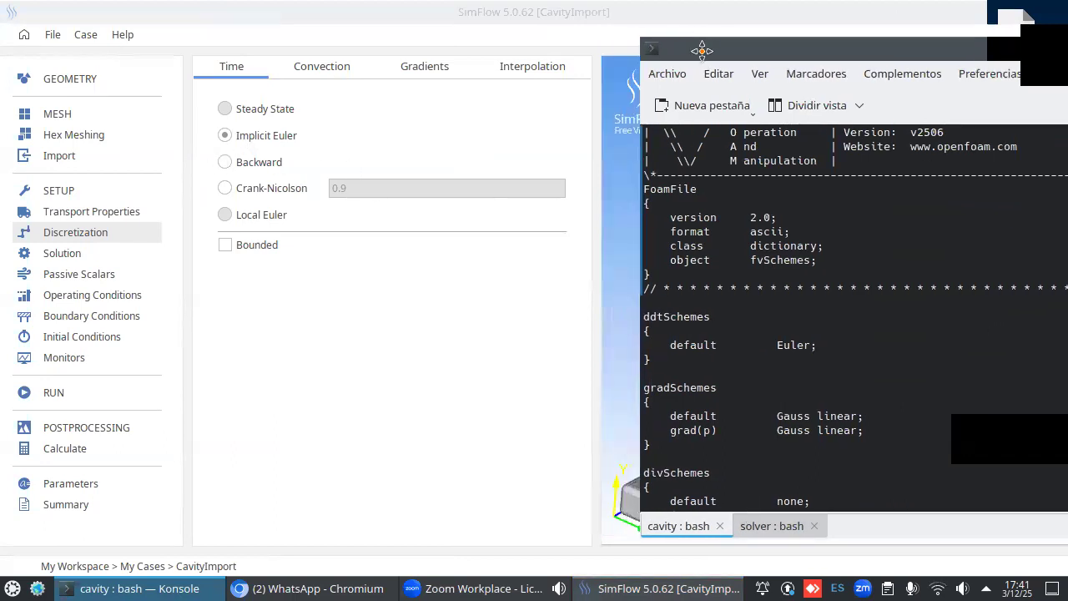
# - Check the divSchemes entry in the fvSchemes listing and set the convection scheme for U to Linear
pyautogui.click(327, 74)
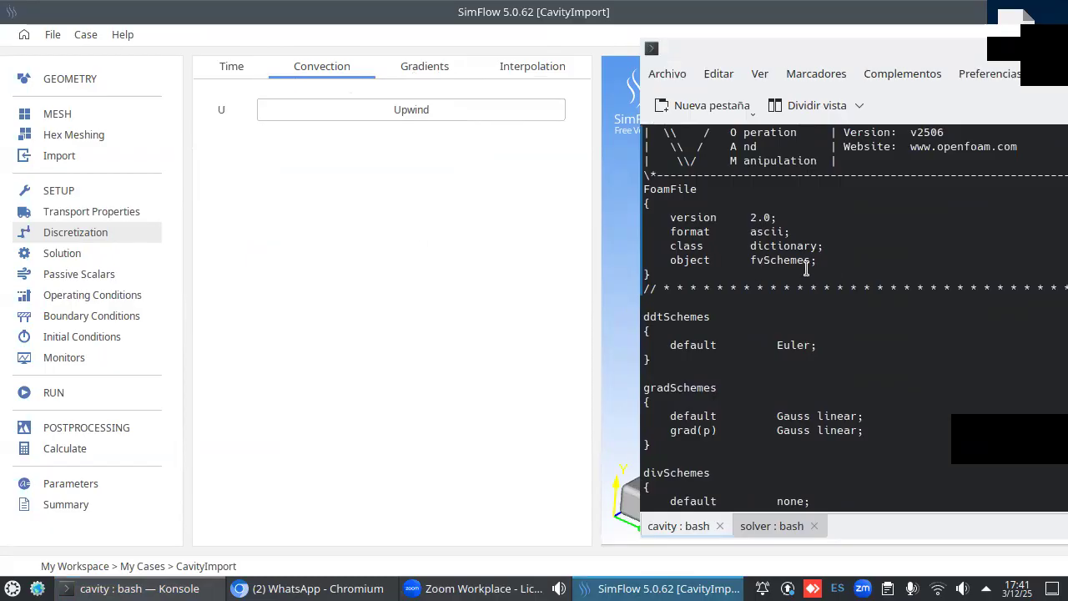
pyautogui.scroll(-5, 806, 267)
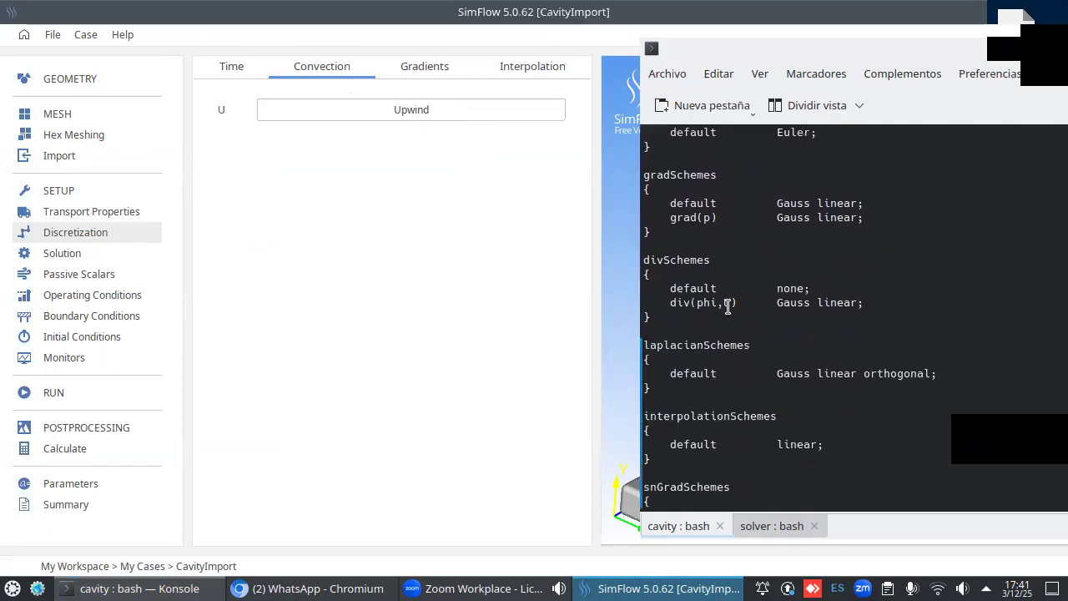
pyautogui.moveTo(642, 261); pyautogui.dragTo(651, 320)
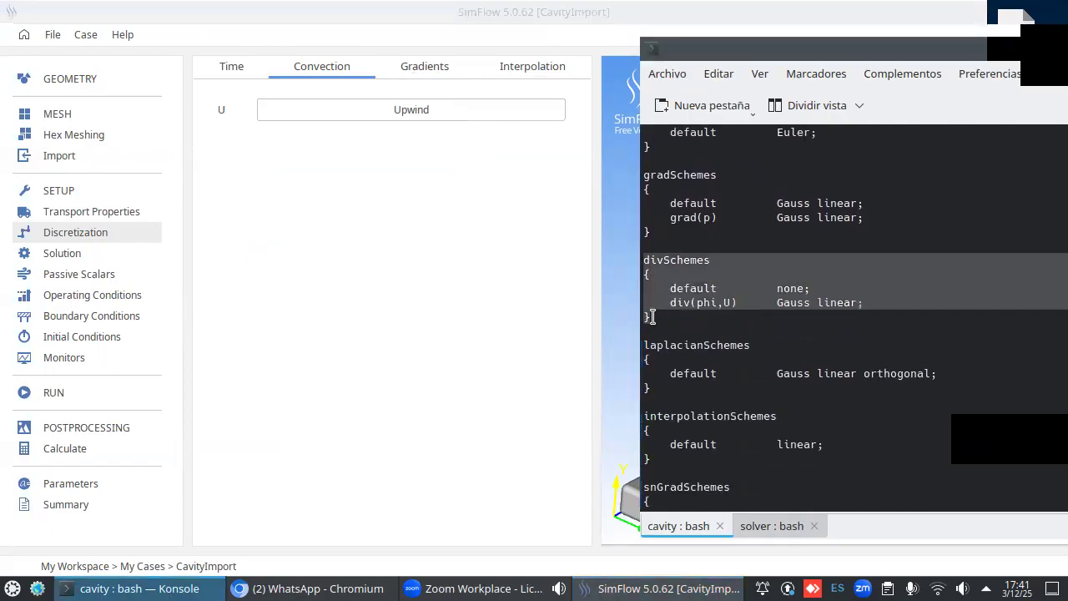
pyautogui.click(685, 309)
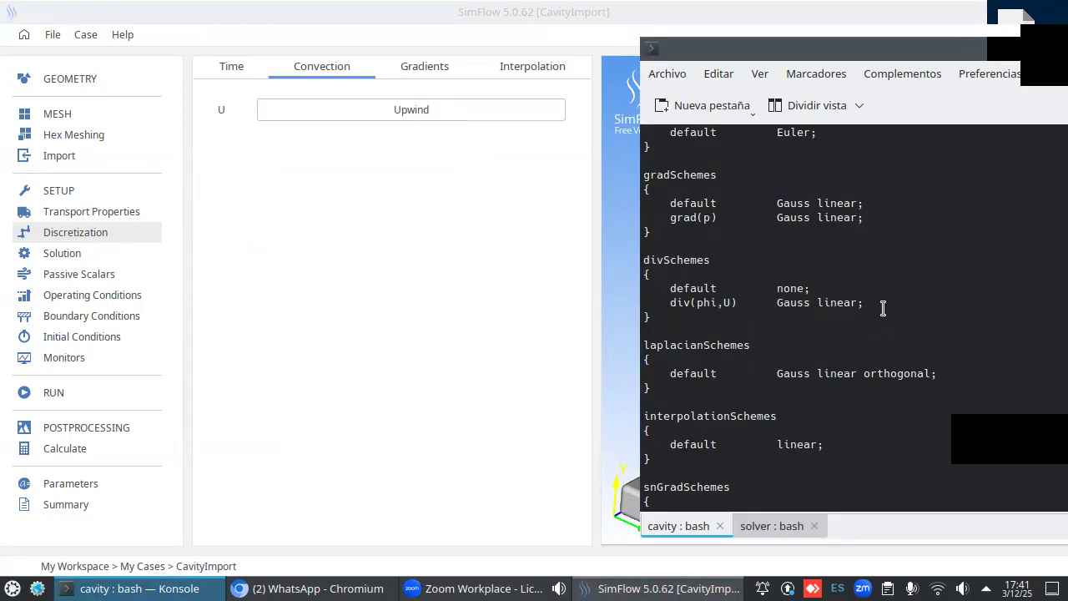
pyautogui.click(408, 117)
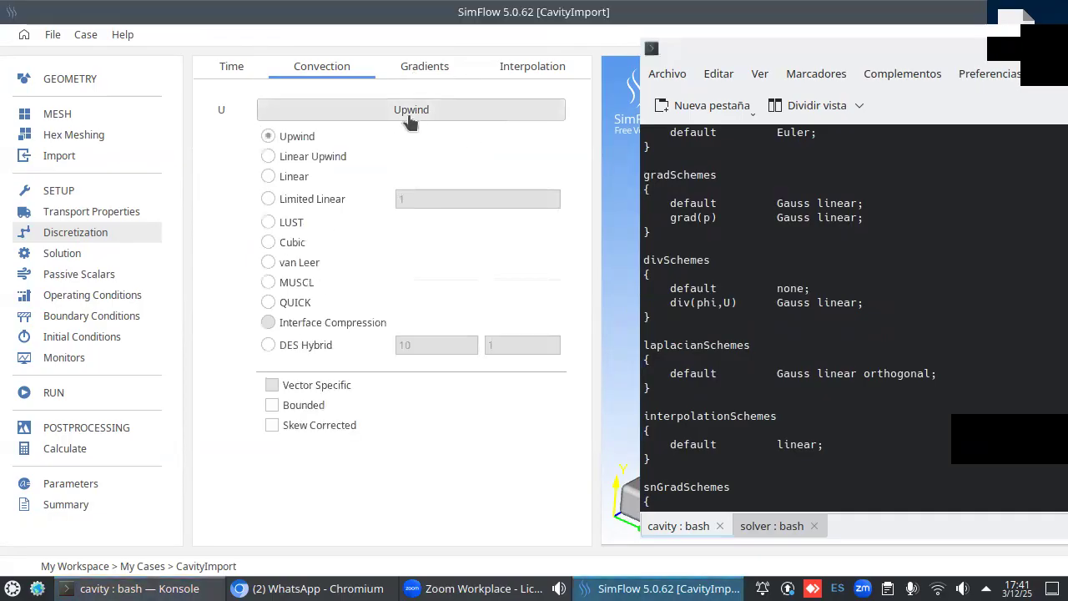
pyautogui.click(267, 176)
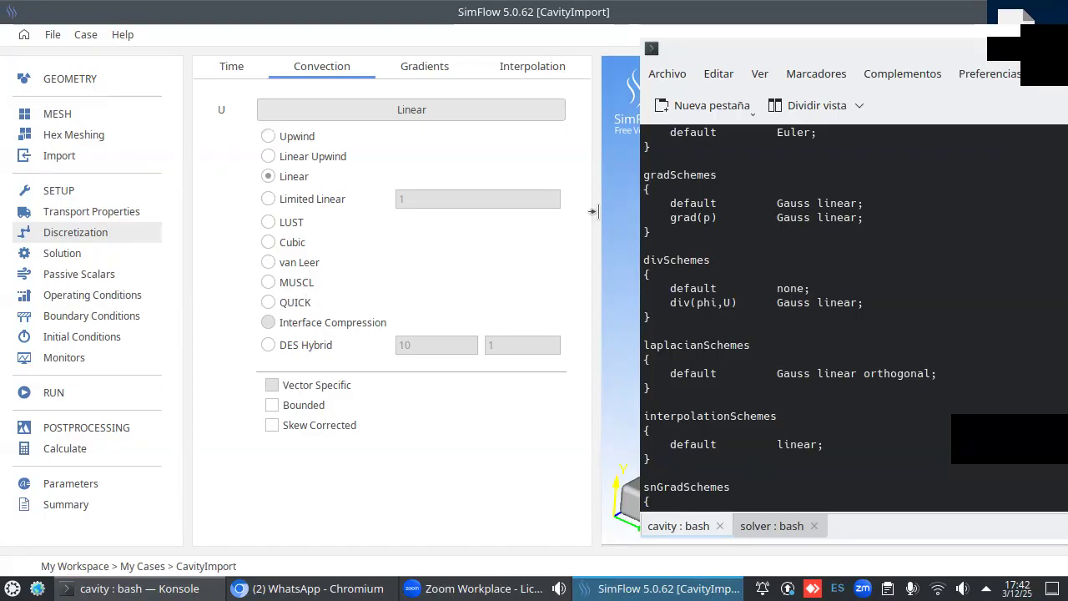
# - Compare the gradient and interpolation scheme settings with the fvSchemes listing
pyautogui.click(434, 72)
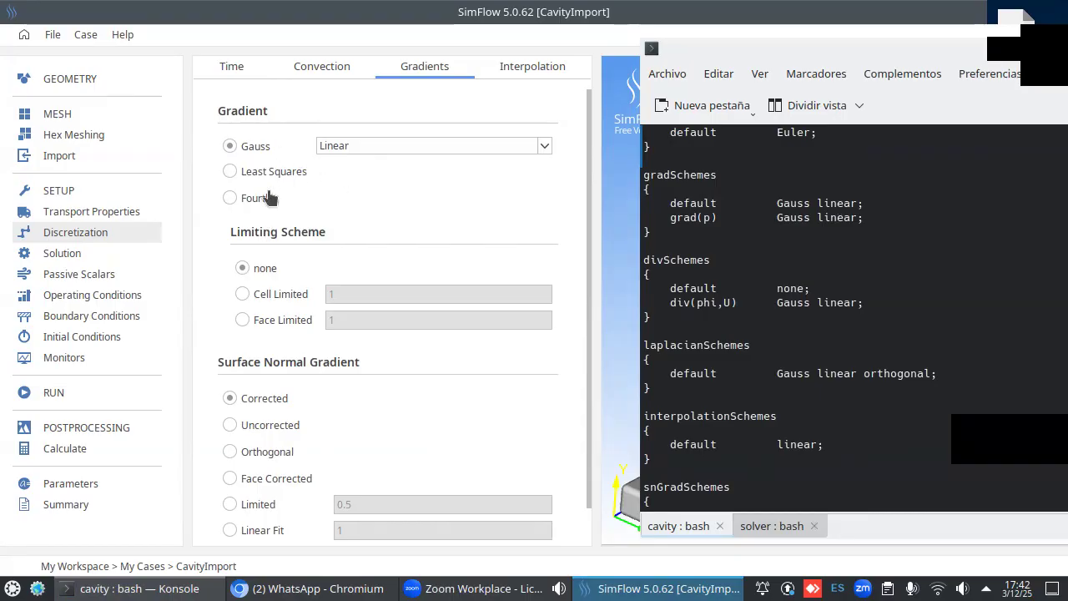
pyautogui.scroll(-1, 316, 187)
pyautogui.scroll(1, 316, 187)
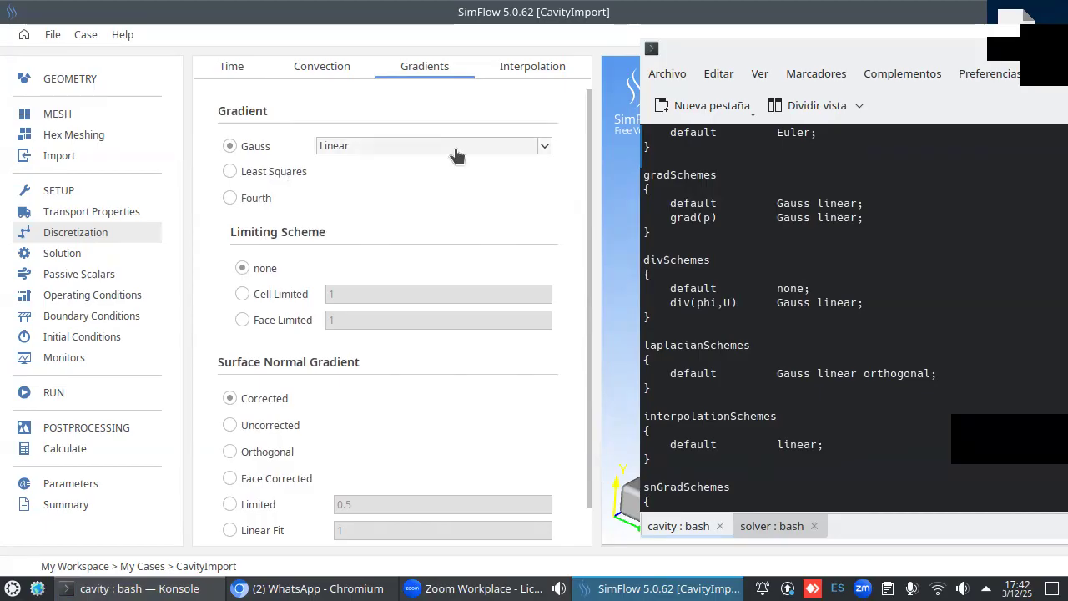
pyautogui.click(504, 80)
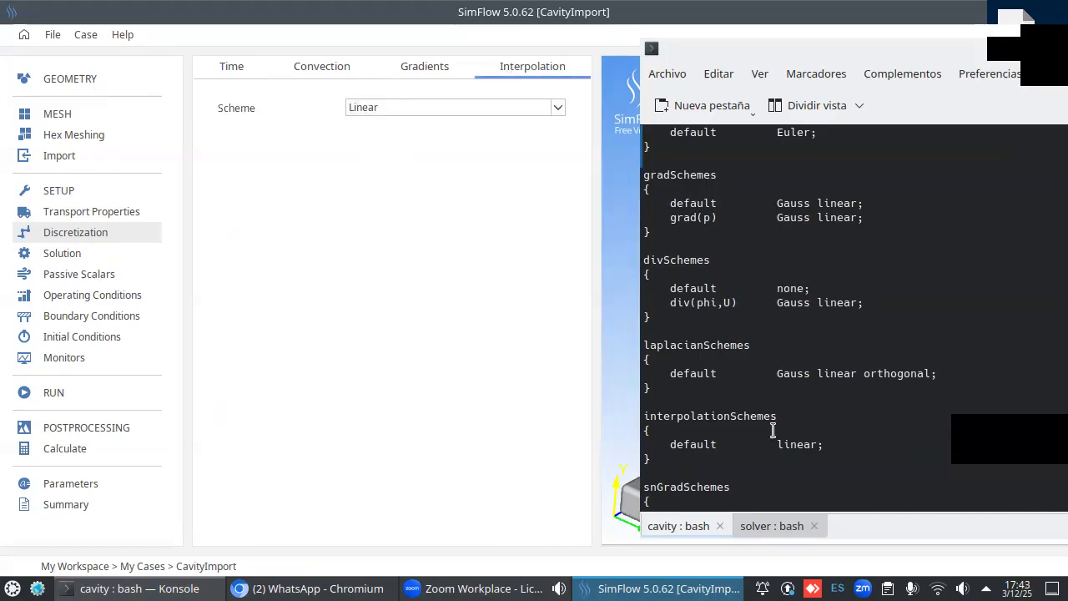
# - Check the gradient, surface normal gradient and convection settings against the laplacianSchemes and snGradSchemes entries of the fvSchemes listing
pyautogui.click(432, 73)
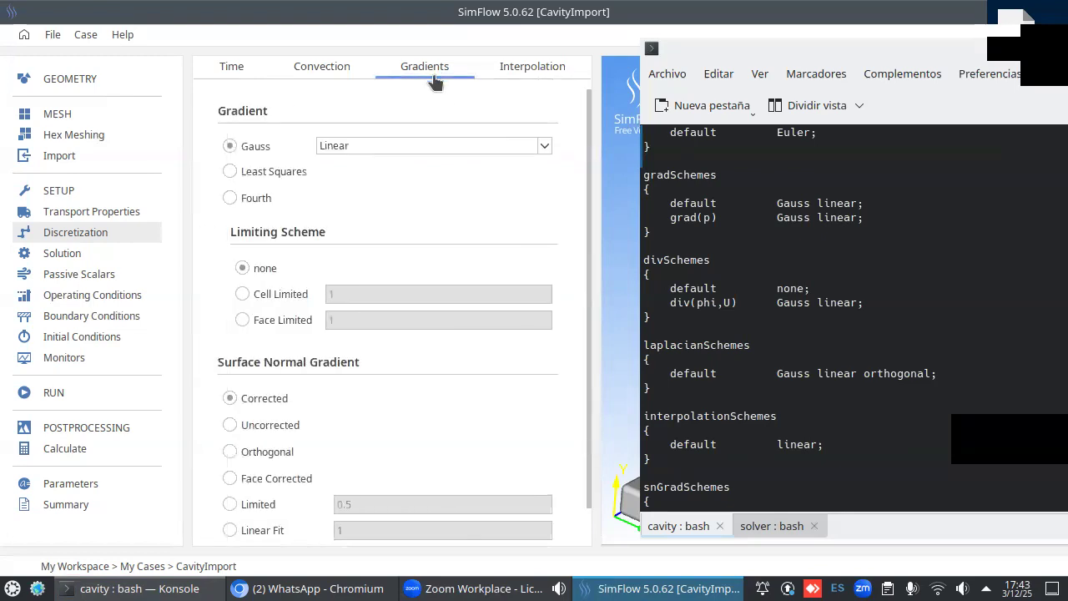
pyautogui.scroll(-1, 501, 232)
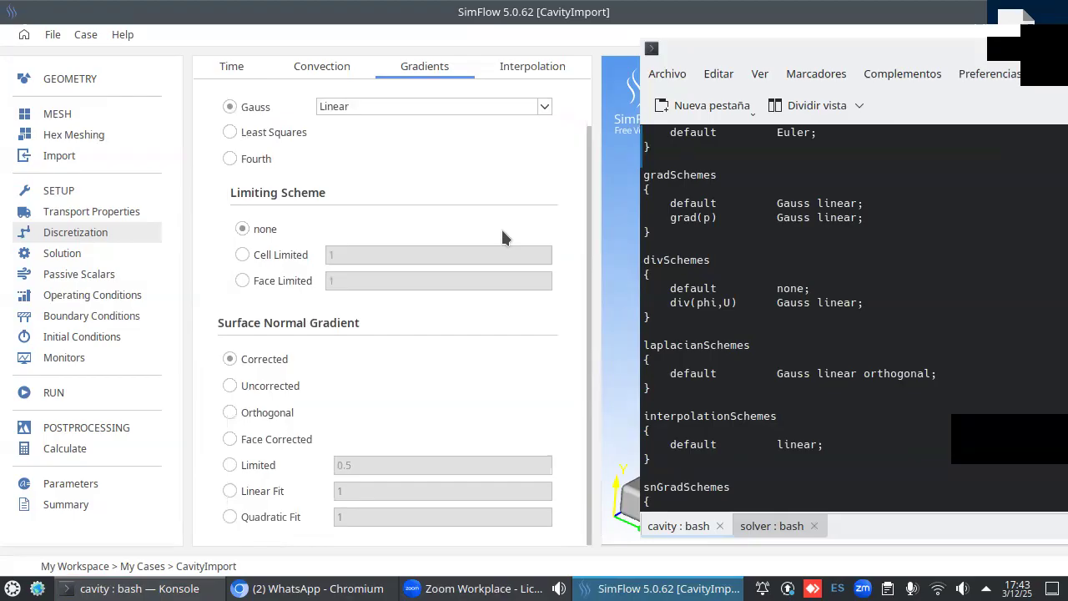
pyautogui.scroll(1, 501, 232)
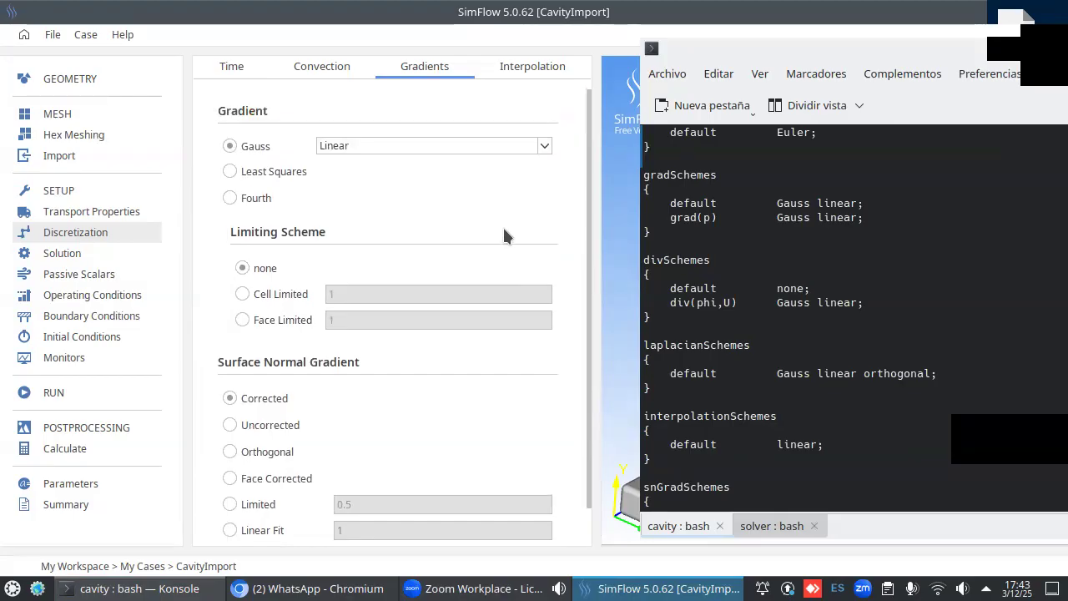
pyautogui.click(325, 73)
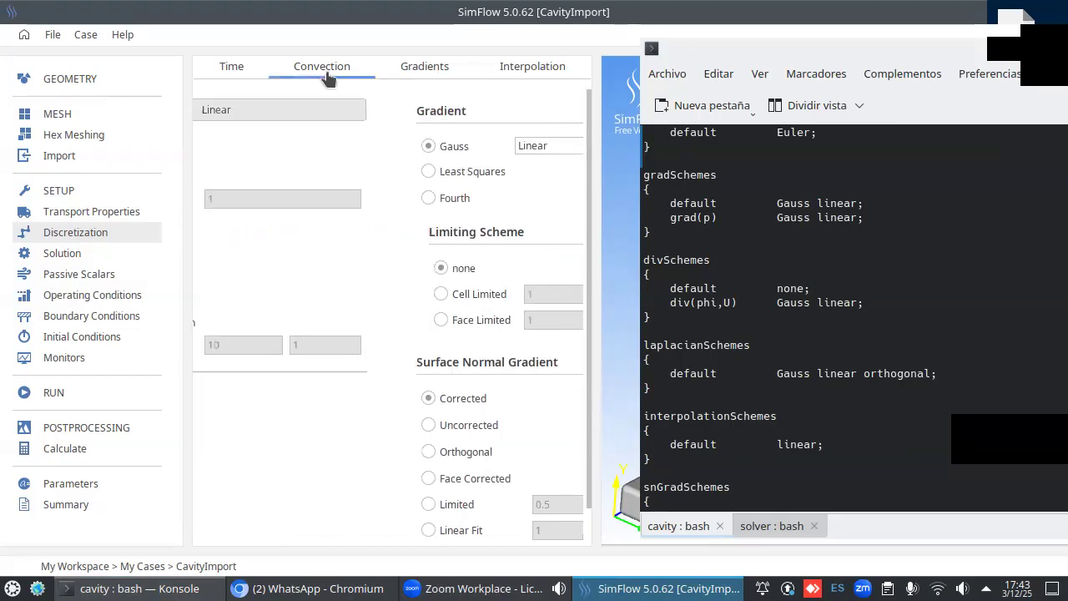
pyautogui.click(225, 75)
pyautogui.click(313, 74)
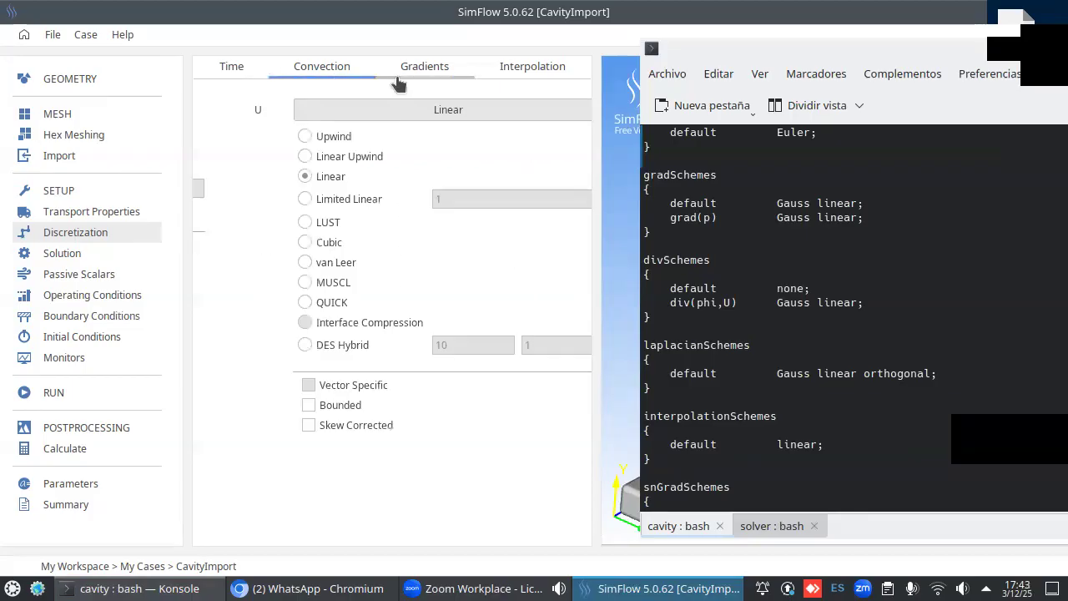
pyautogui.click(399, 80)
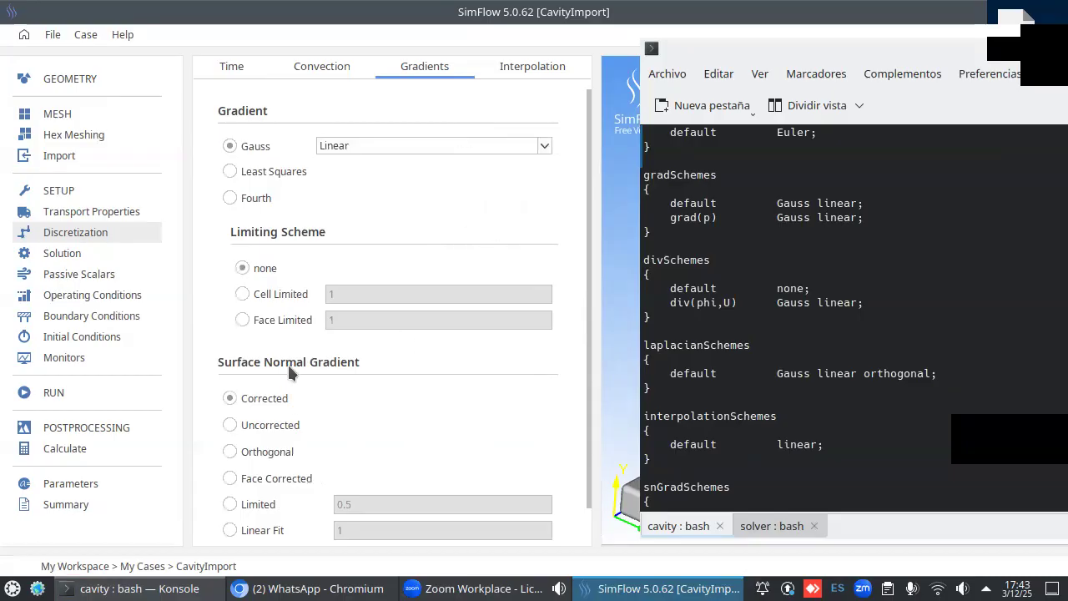
pyautogui.scroll(-1, 804, 353)
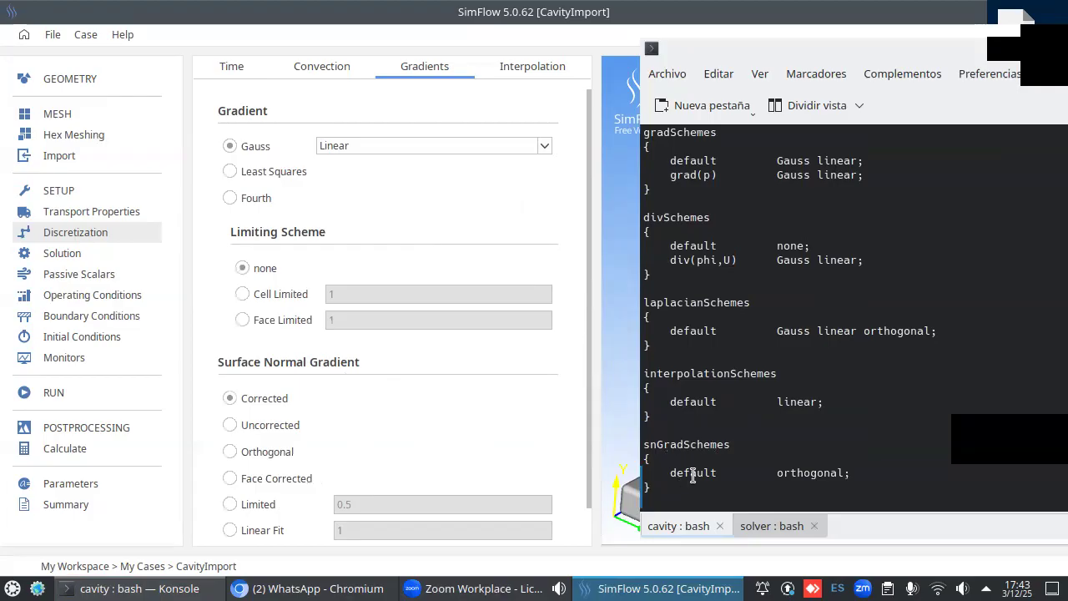
pyautogui.scroll(-1, 476, 339)
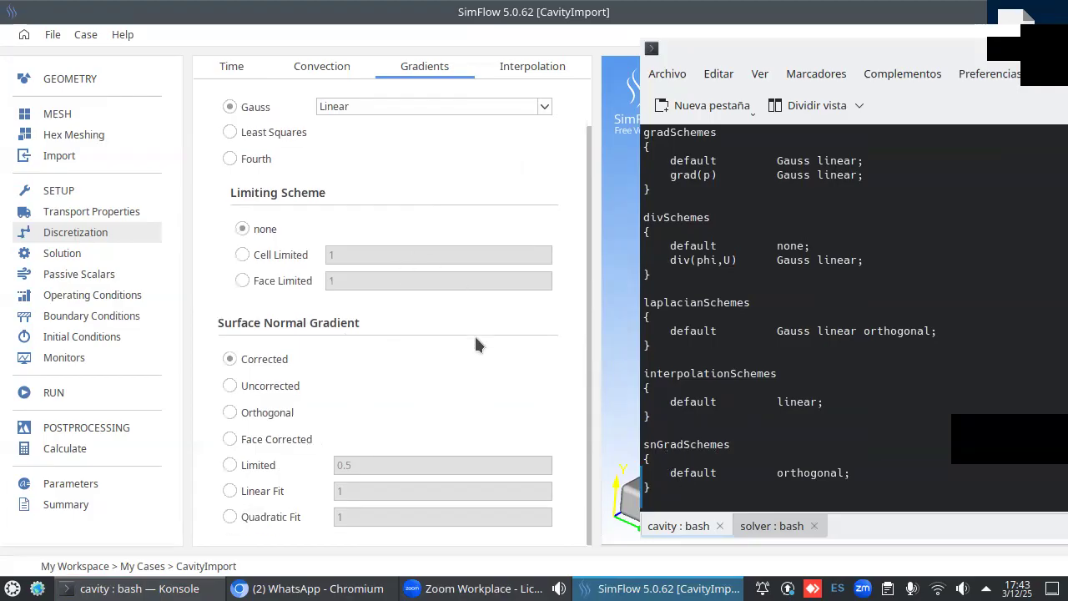
pyautogui.scroll(1, 476, 343)
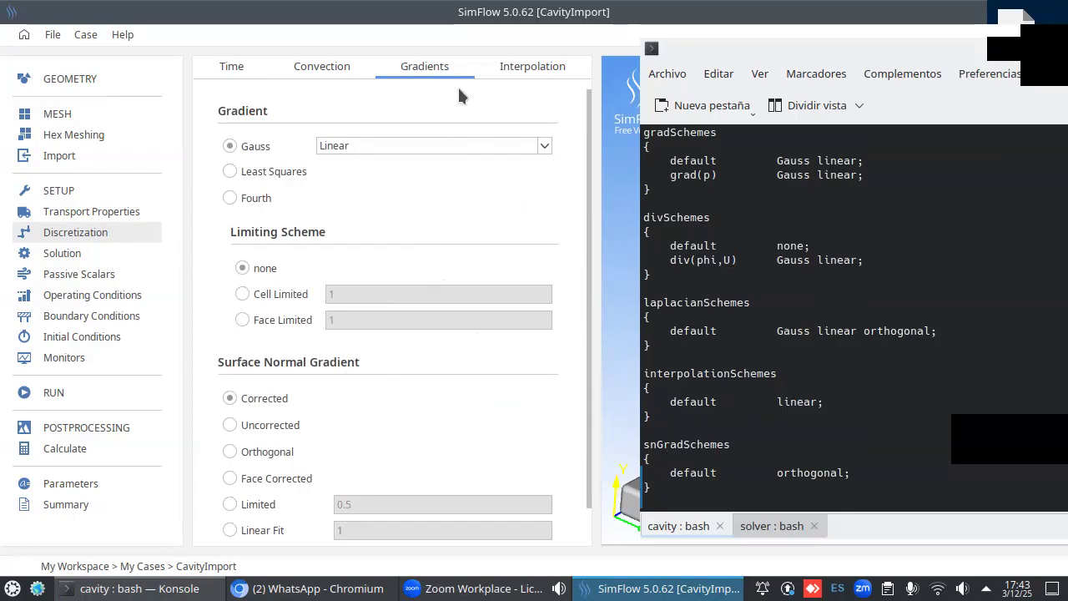
# - Open the solution settings, print system/fvSolution in Konsole, and place its solvers section beside the solution settings
pyautogui.click(87, 254)
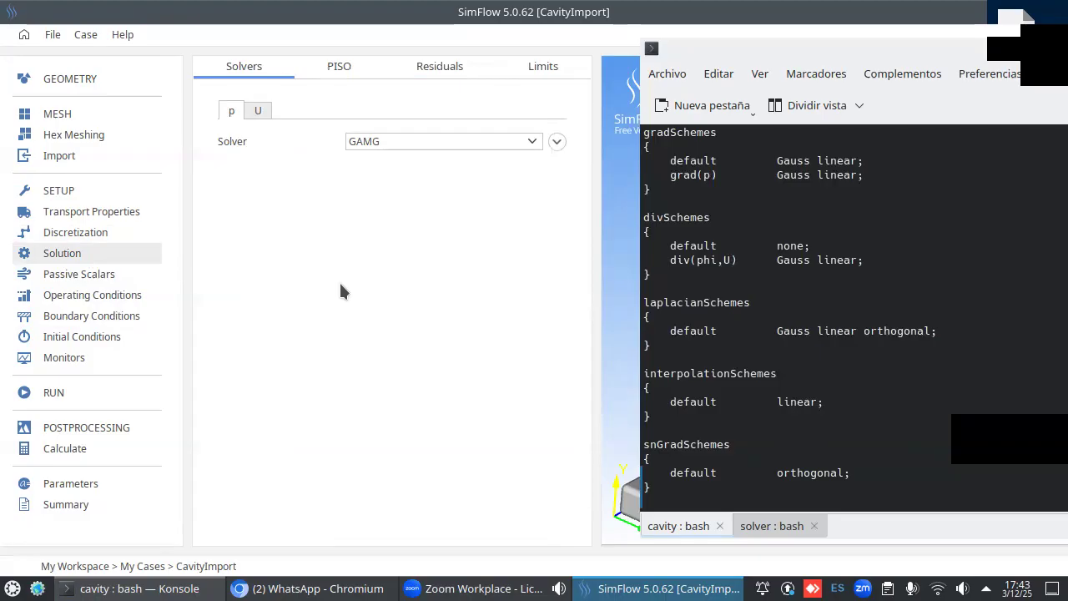
pyautogui.moveTo(782, 47); pyautogui.dragTo(659, 45)
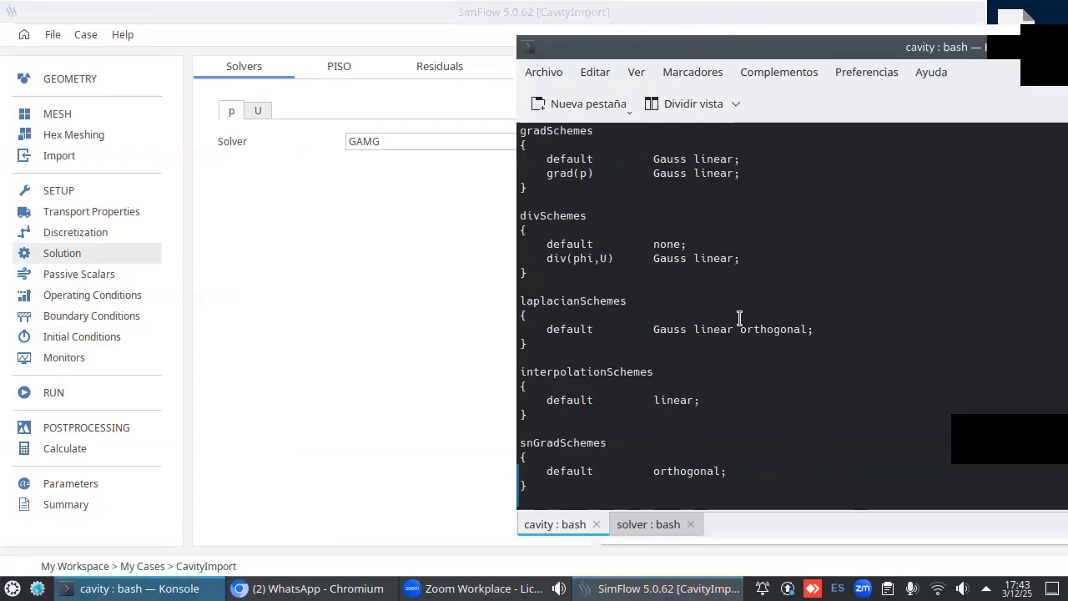
pyautogui.write('c')
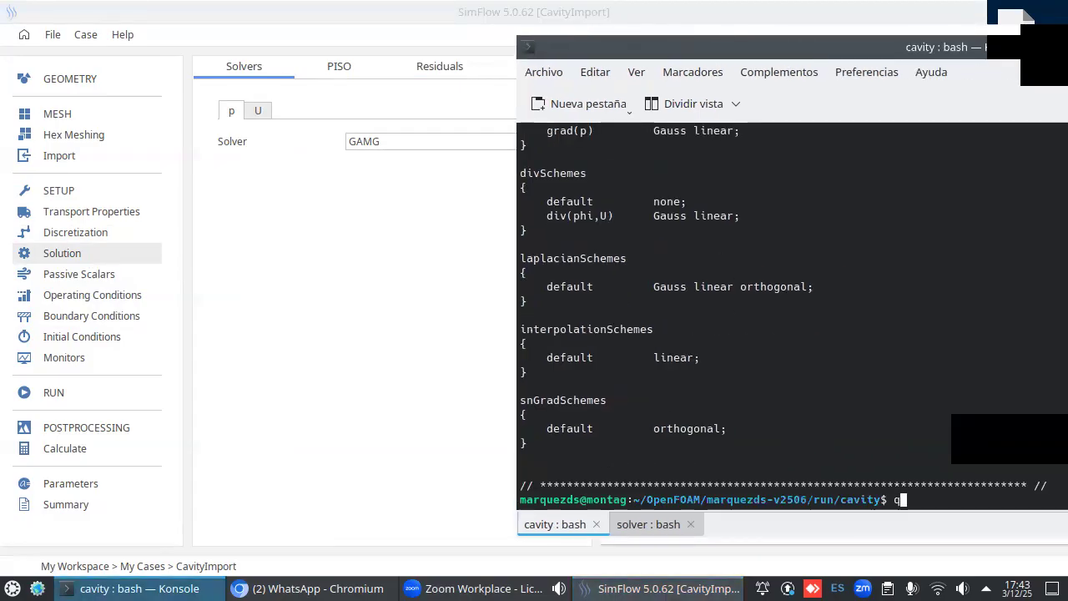
pyautogui.press('Up')
pyautogui.press('BackSpace')
pyautogui.press('BackSpace')
pyautogui.press('BackSpace')
pyautogui.press('BackSpace')
pyautogui.press('BackSpace')
pyautogui.press('BackSpace')
pyautogui.press('BackSpace')
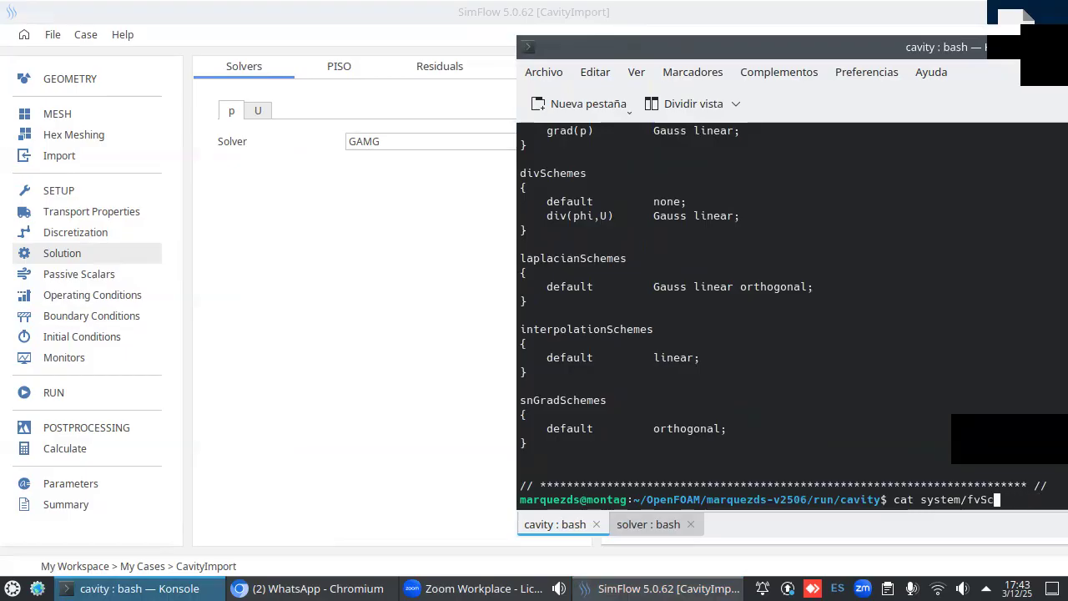
pyautogui.write('ol')
pyautogui.press('Tab')
pyautogui.press('Return')
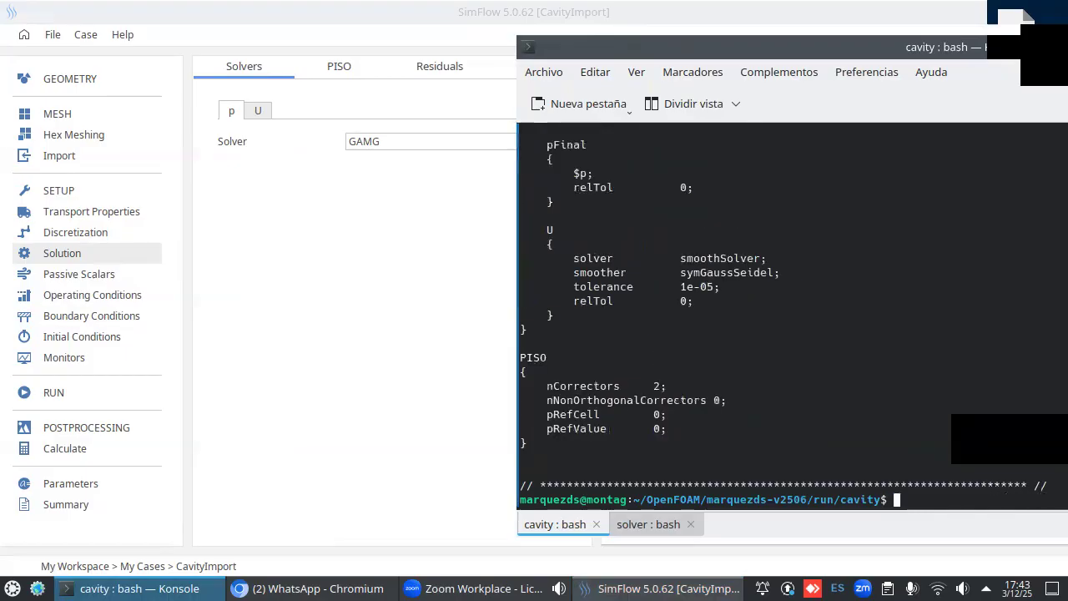
pyautogui.scroll(5, 755, 309)
pyautogui.moveTo(686, 46); pyautogui.dragTo(853, 54)
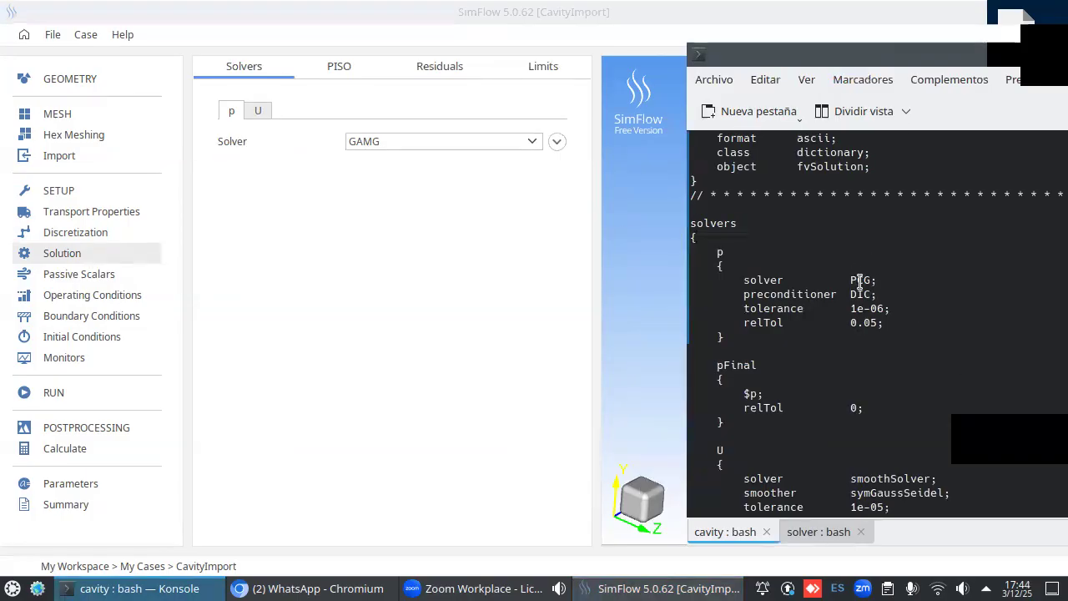
# - Set the solver for p to PCG, show its detailed parameters, and set its maximum iterations to 1000
pyautogui.click(498, 144)
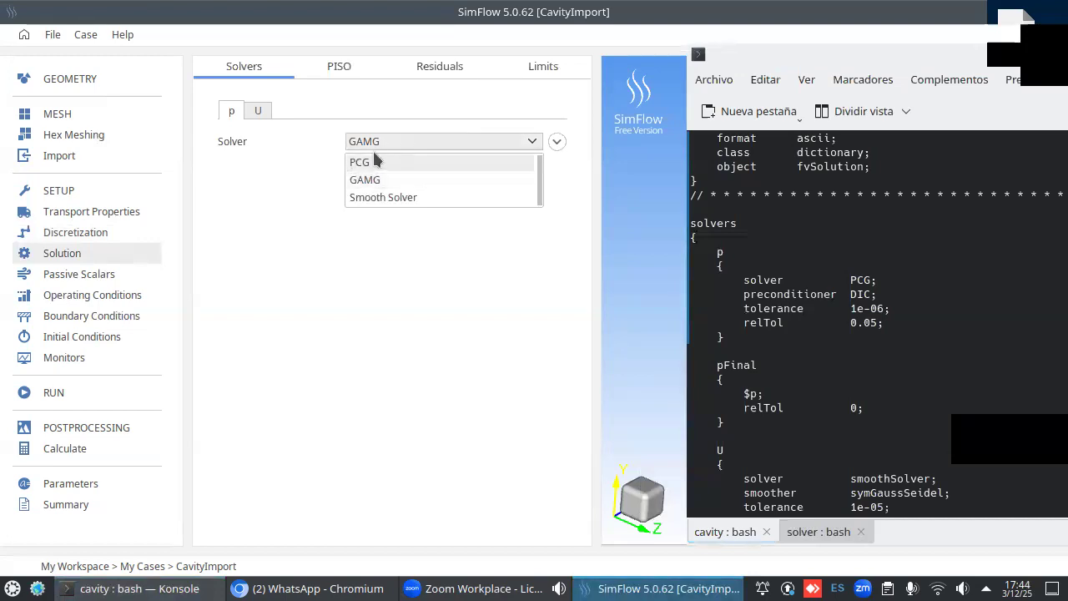
pyautogui.click(372, 160)
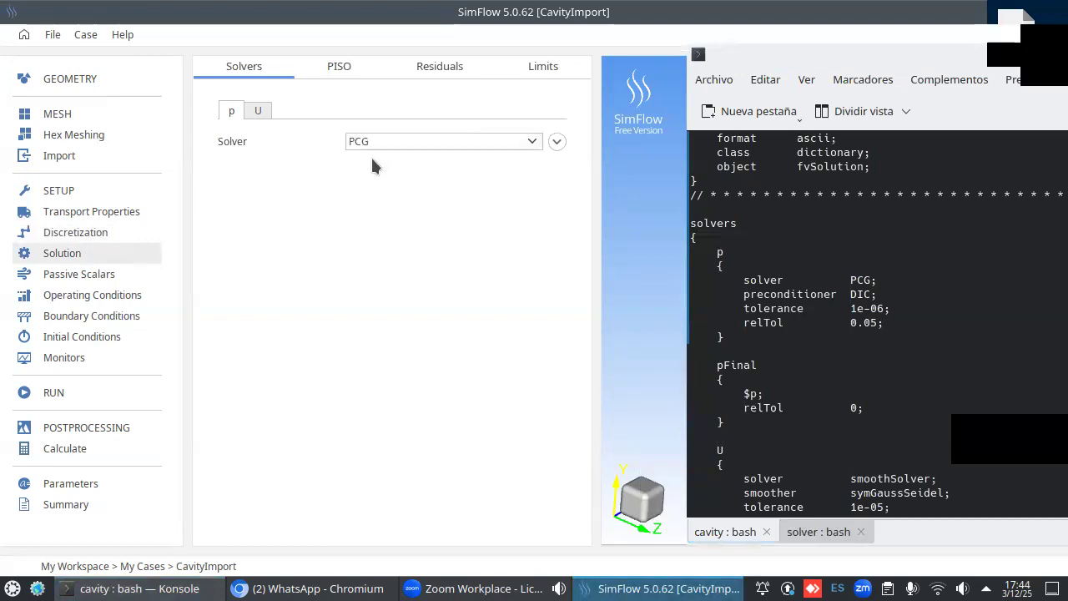
pyautogui.click(553, 142)
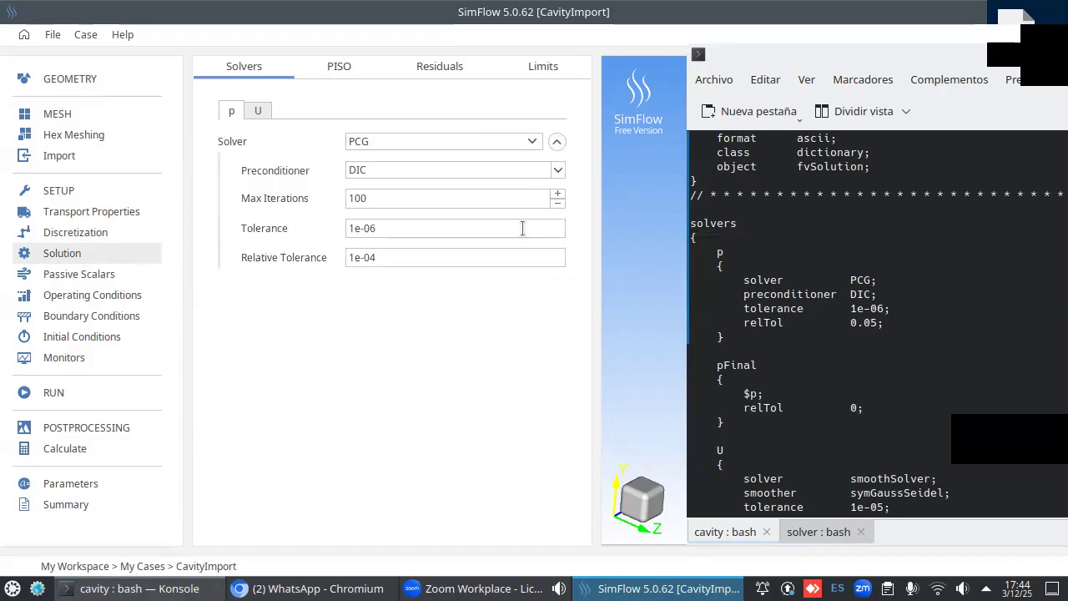
pyautogui.click(444, 200)
pyautogui.write('0')
# - Set the relative tolerance of the p solver to 0.05 and check its tolerance against the fvSolution listing
pyautogui.click(382, 258)
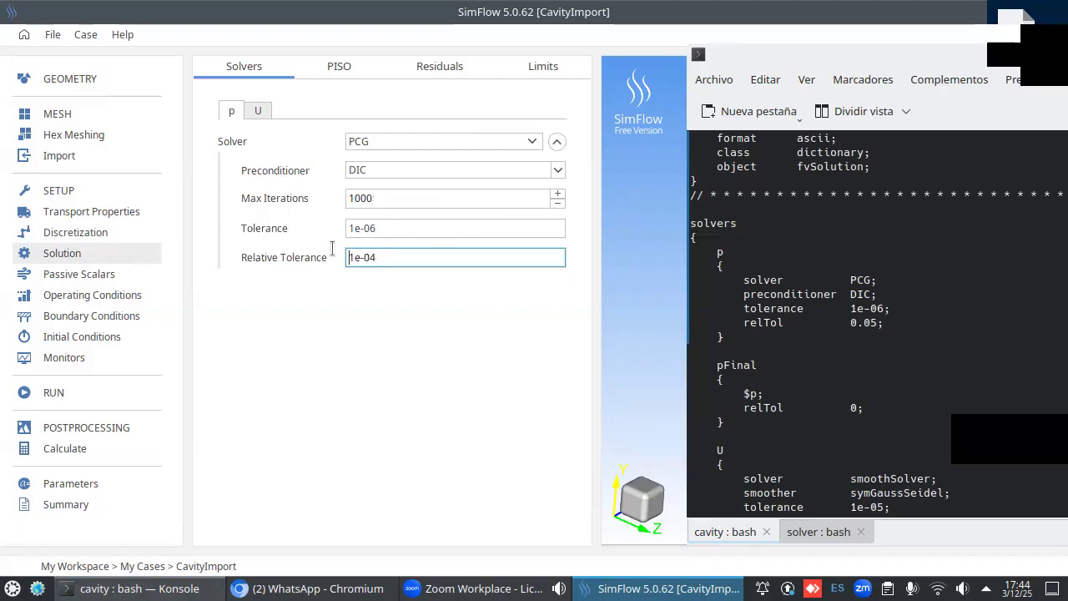
pyautogui.press('Home')
pyautogui.write('0.0')
pyautogui.press('Delete')
pyautogui.write('5')
pyautogui.press('Delete')
pyautogui.press('Delete')
pyautogui.press('Delete')
pyautogui.press('Delete')
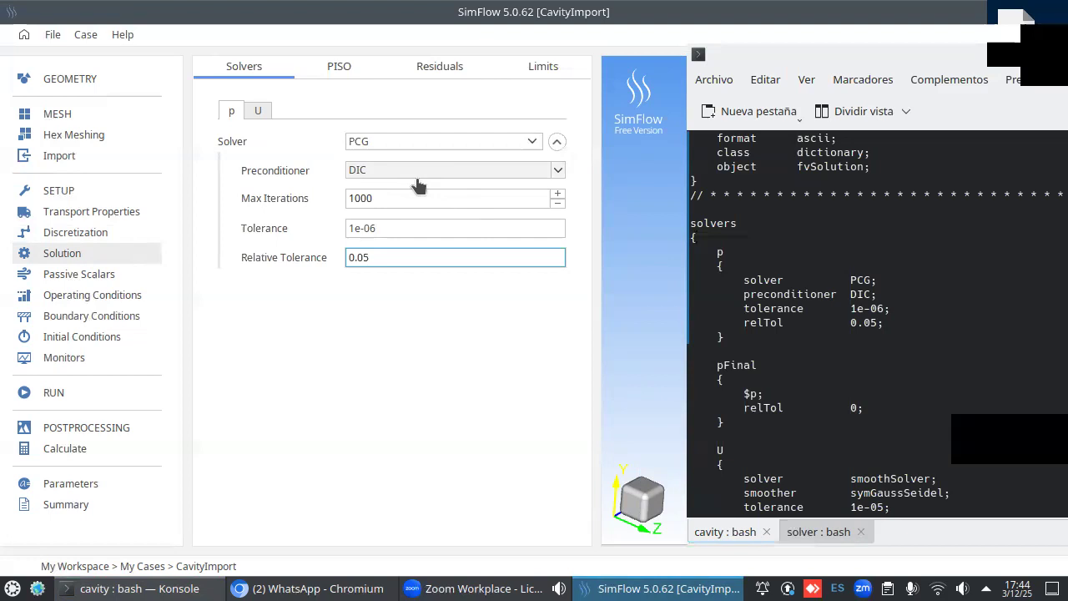
pyautogui.tripleClick(403, 227)
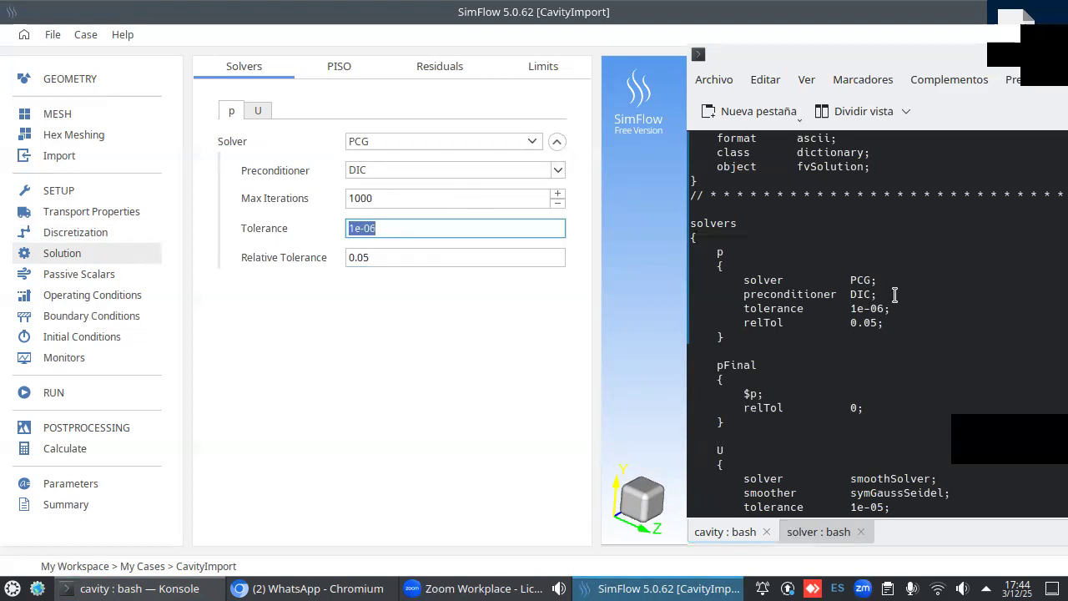
# - Set the solver for U to Smooth Solver, show its detailed parameters, and choose the Gauss-Seidel smoother
pyautogui.scroll(-3, 863, 288)
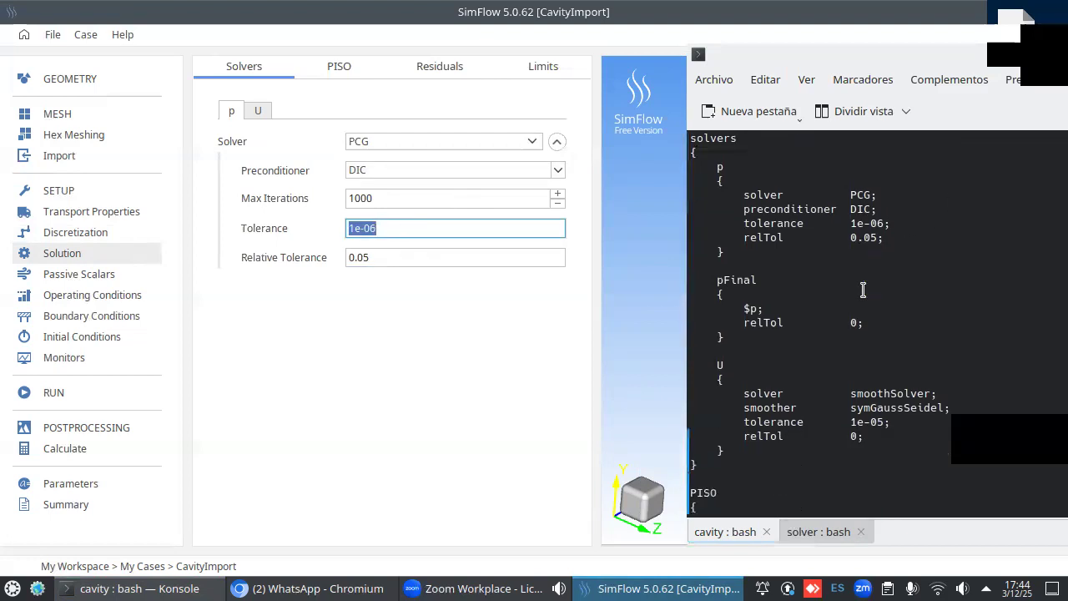
pyautogui.click(256, 112)
pyautogui.click(514, 139)
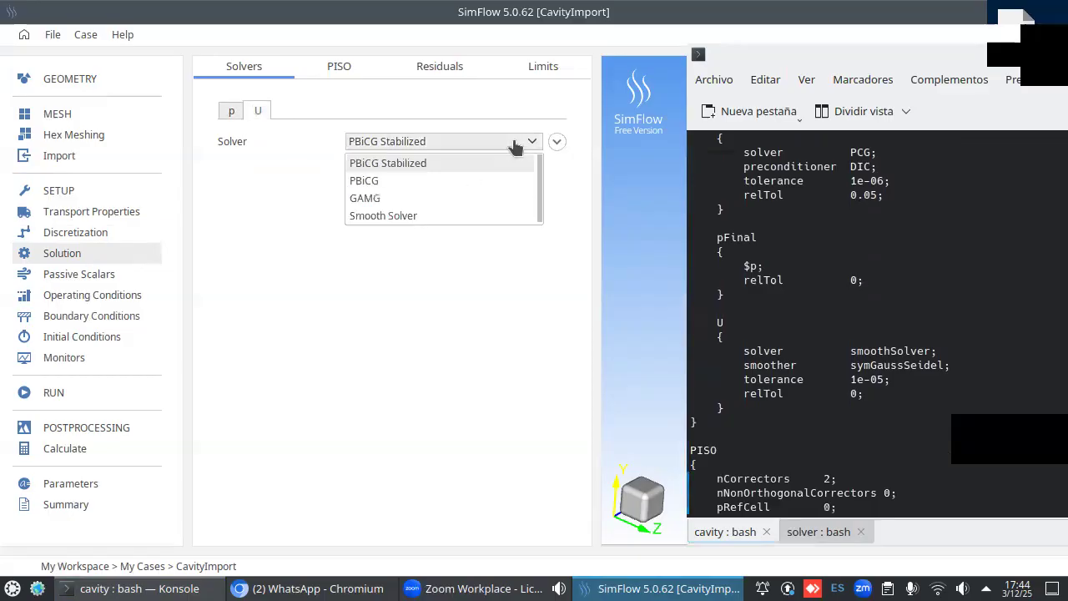
pyautogui.click(457, 216)
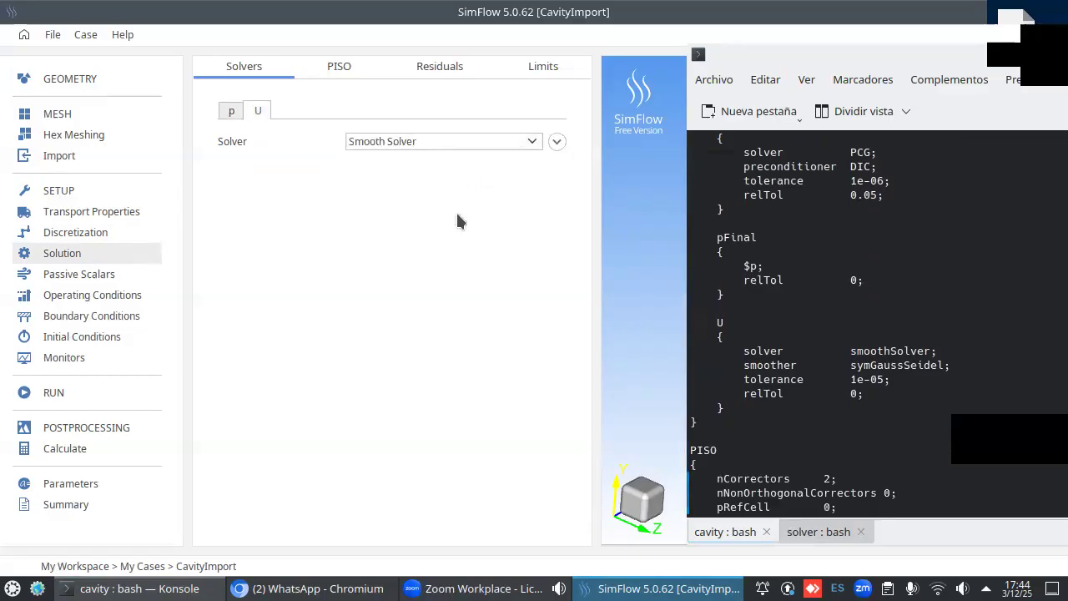
pyautogui.click(556, 142)
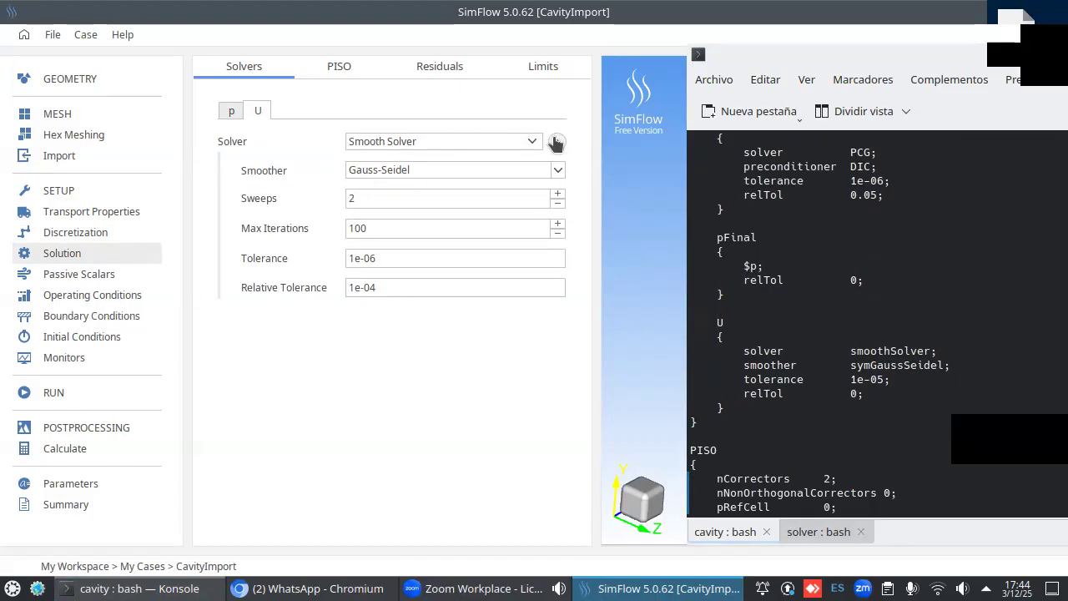
pyautogui.click(558, 171)
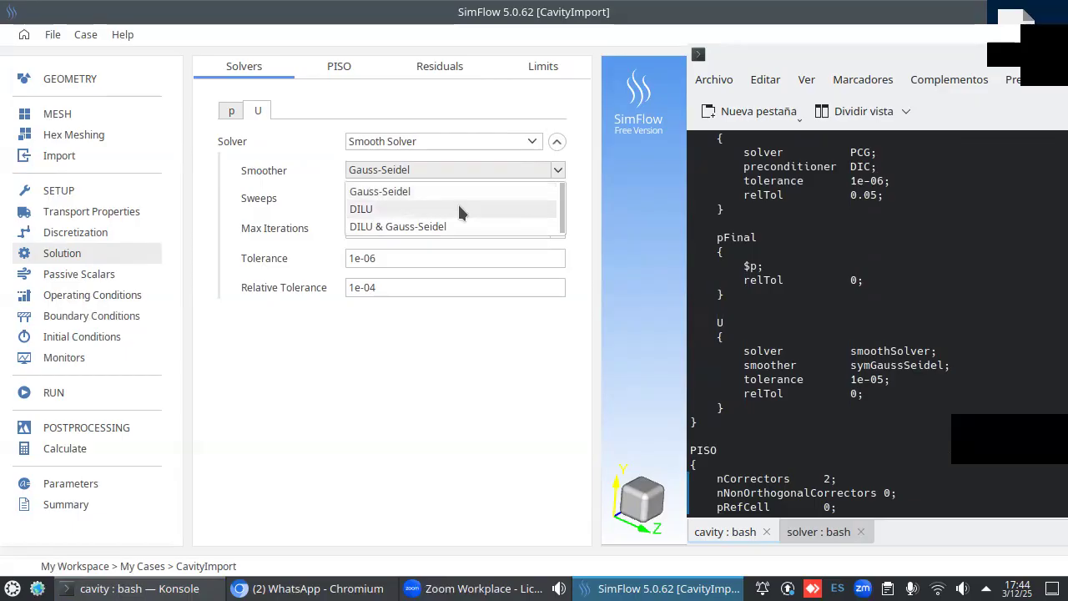
pyautogui.click(400, 191)
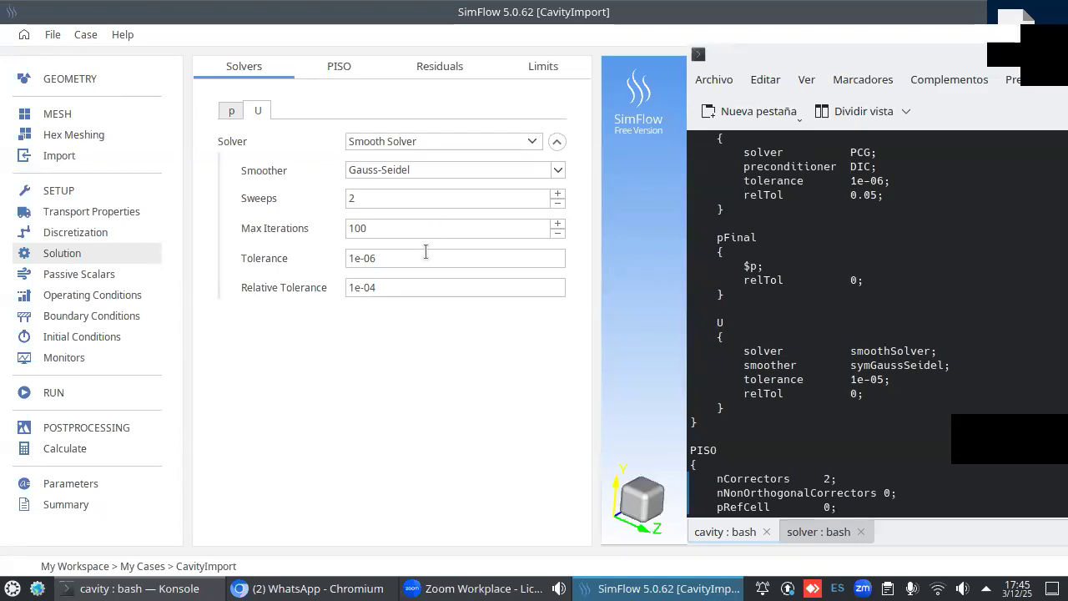
# - Set the U solver's tolerance to 1e-05 and its relative tolerance to 0
pyautogui.click(367, 258)
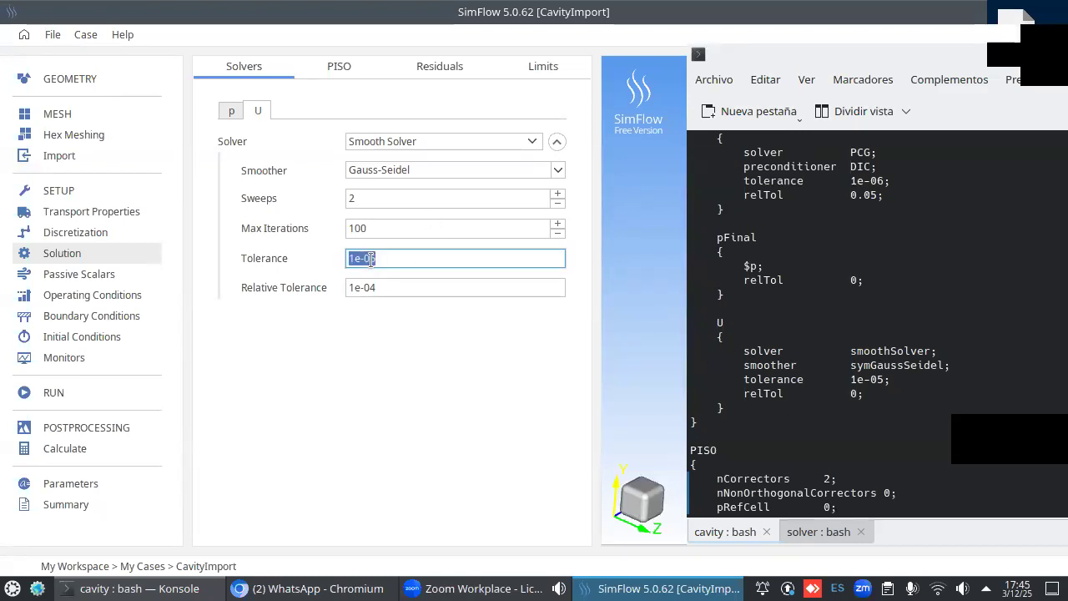
pyautogui.click(373, 258)
pyautogui.moveTo(374, 259); pyautogui.dragTo(371, 259)
pyautogui.write('5')
pyautogui.click(371, 287)
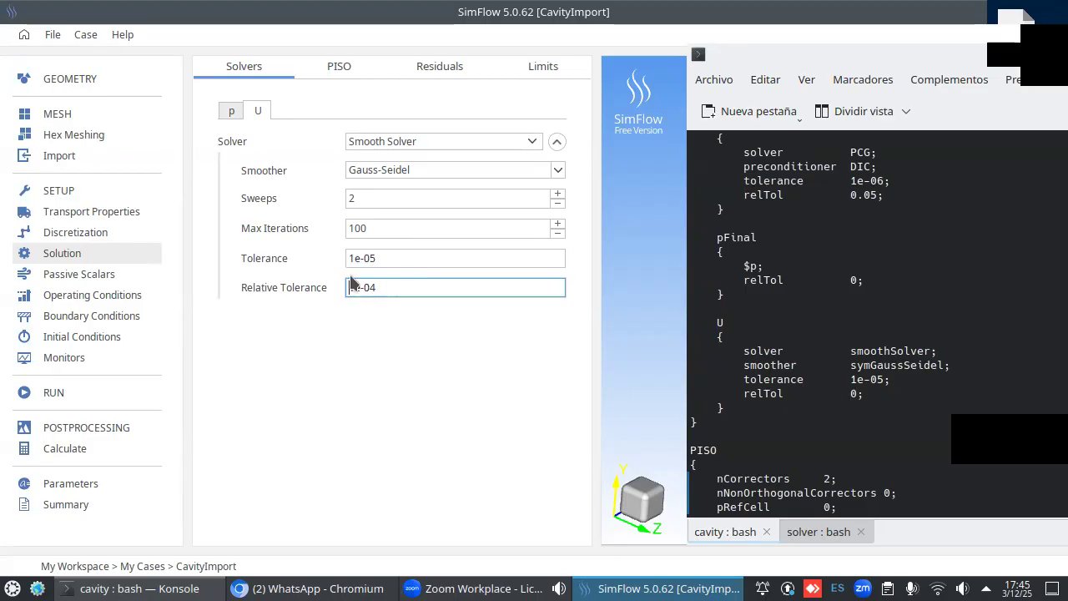
pyautogui.moveTo(388, 289); pyautogui.dragTo(342, 289)
pyautogui.write('0')
pyautogui.click(419, 259)
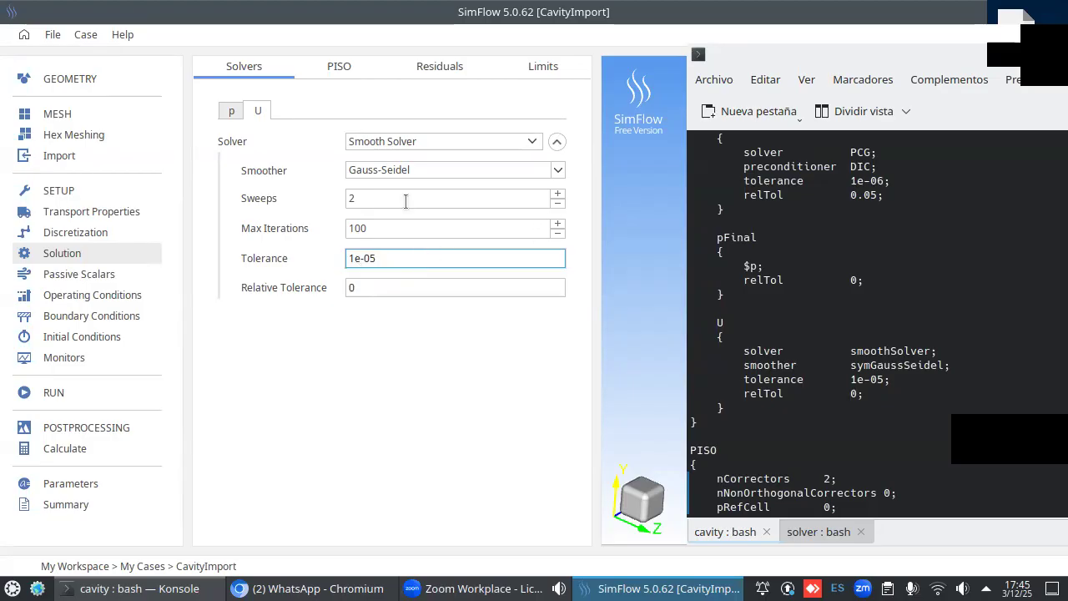
# - Set the PISO correctors to 2 and the non-orthogonal correctors to 0, and check the residuals and limits settings
pyautogui.click(342, 69)
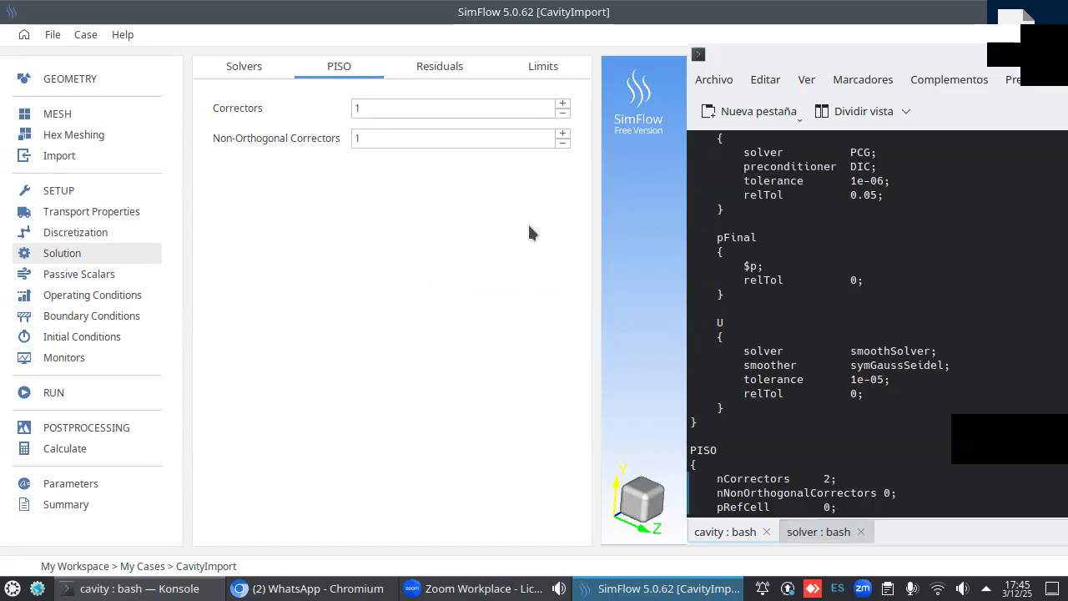
pyautogui.click(562, 104)
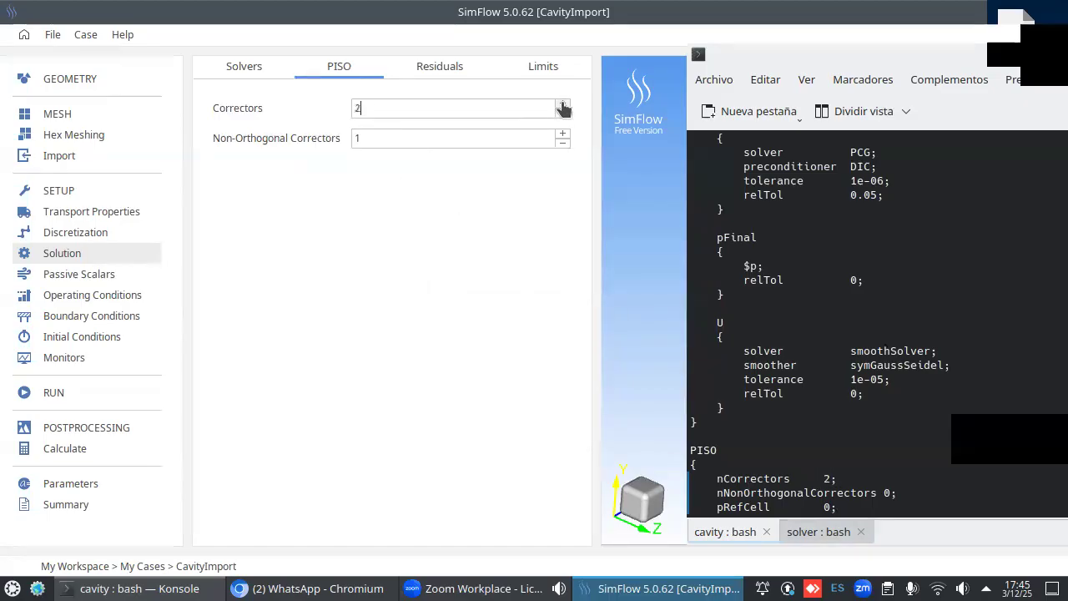
pyautogui.scroll(-1, 826, 477)
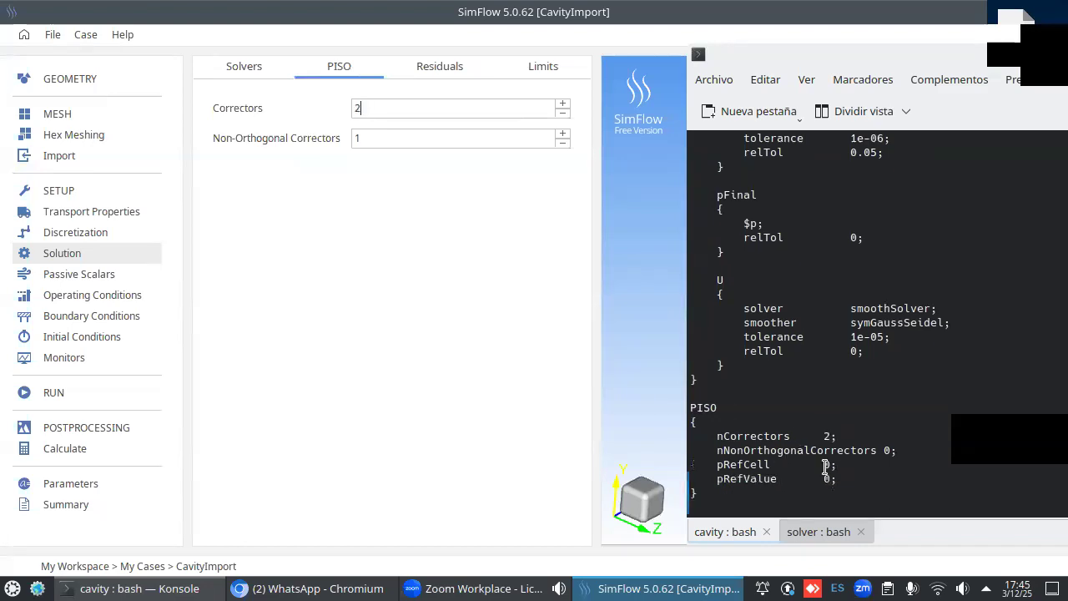
pyautogui.click(562, 143)
pyautogui.click(440, 71)
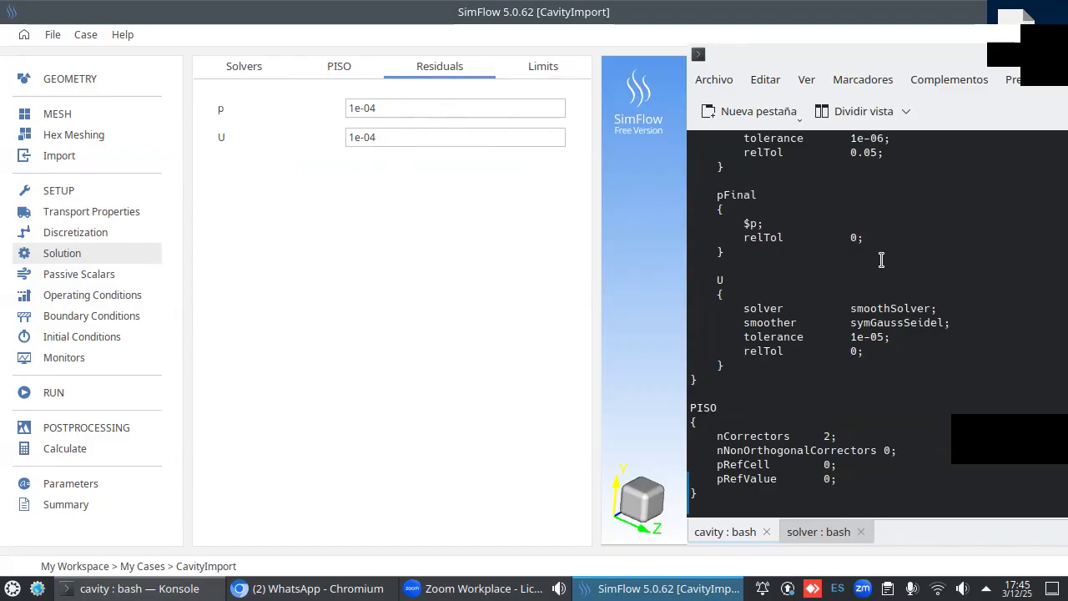
pyautogui.click(540, 74)
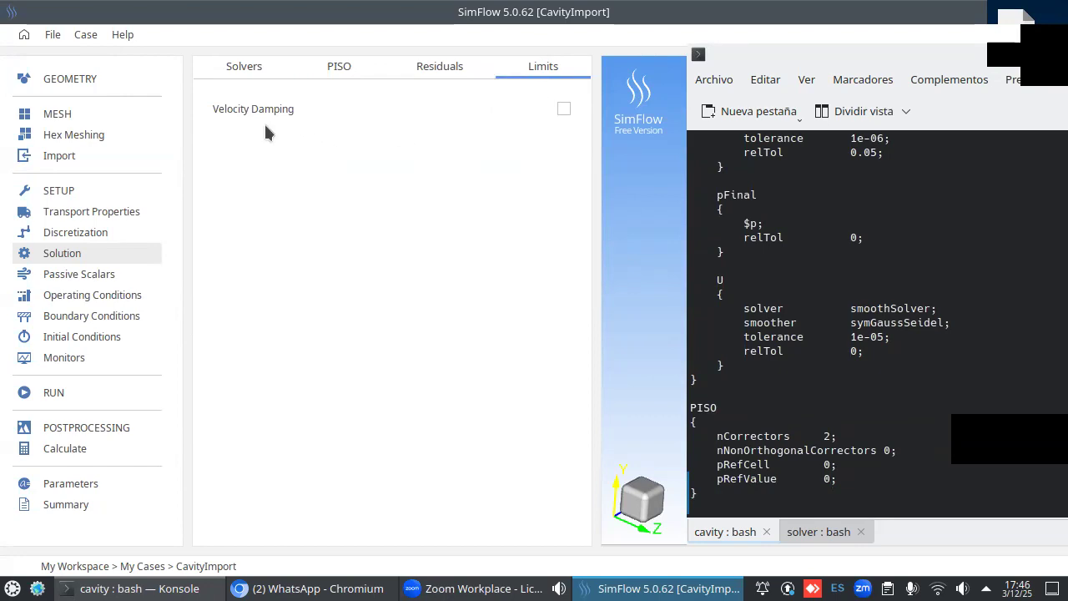
# - Check the velocity damping limit option, leave it disabled, and review the passive scalars and the reference pressure in the operating conditions
pyautogui.click(563, 109)
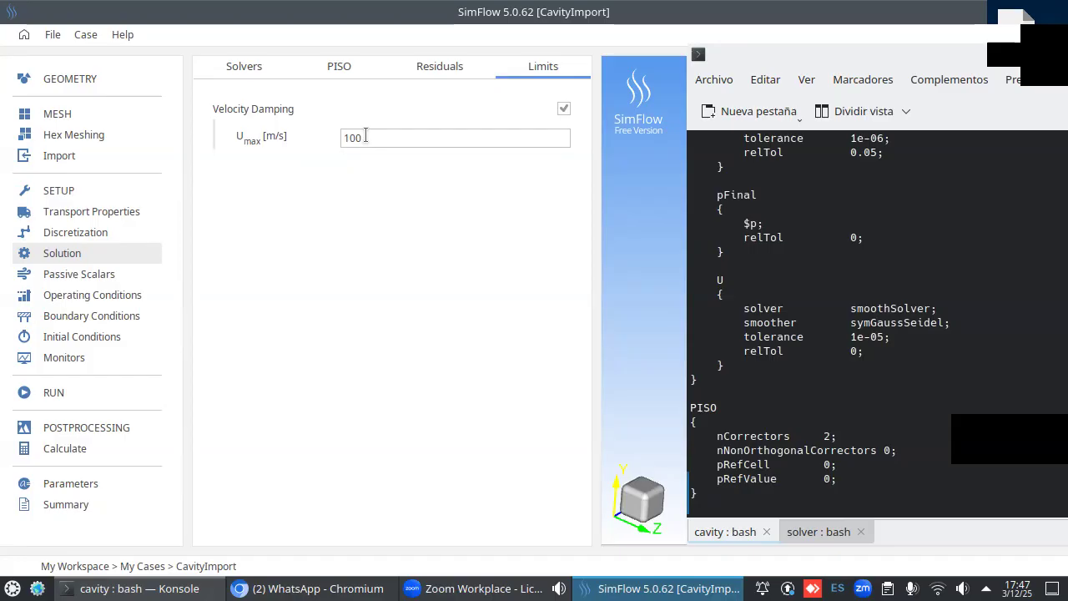
pyautogui.click(563, 108)
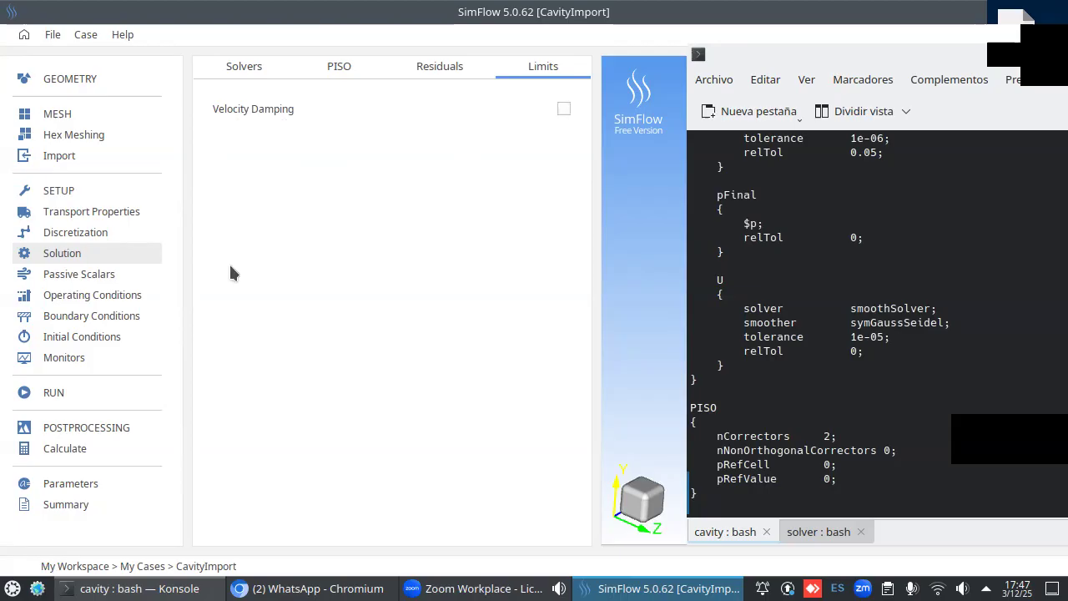
pyautogui.click(106, 274)
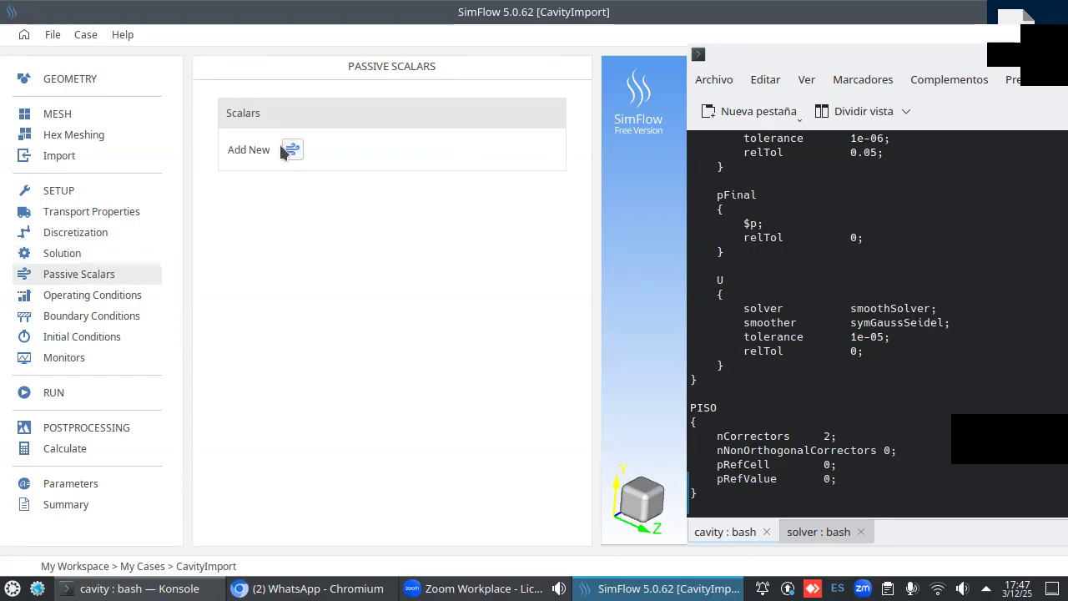
pyautogui.click(71, 293)
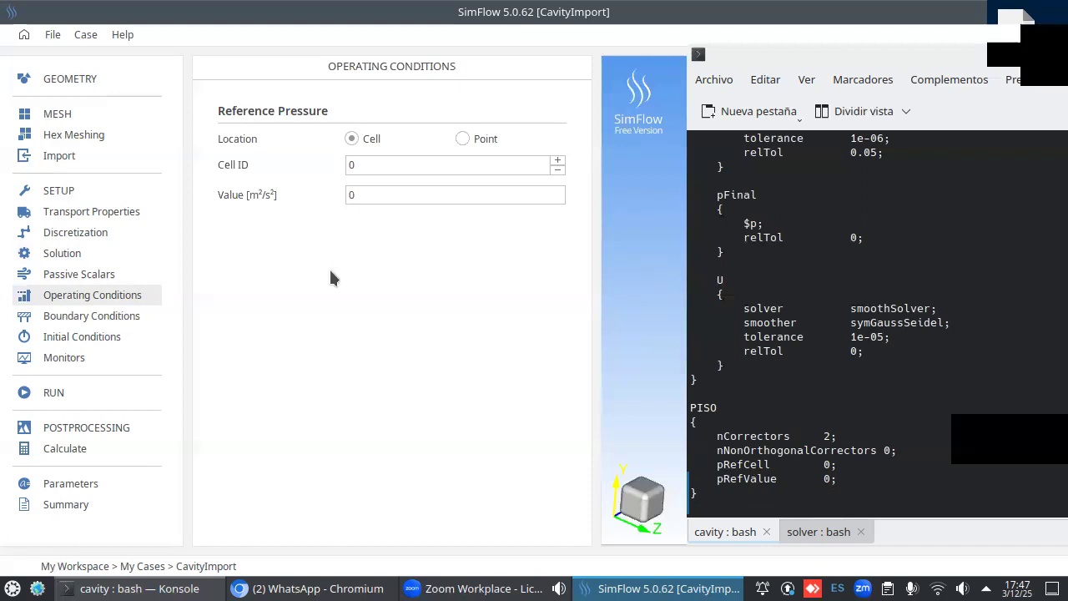
# - Show the boundary conditions and print the case's 0/p file with cat in Konsole, placing the terminal beside the boundary list
pyautogui.click(68, 321)
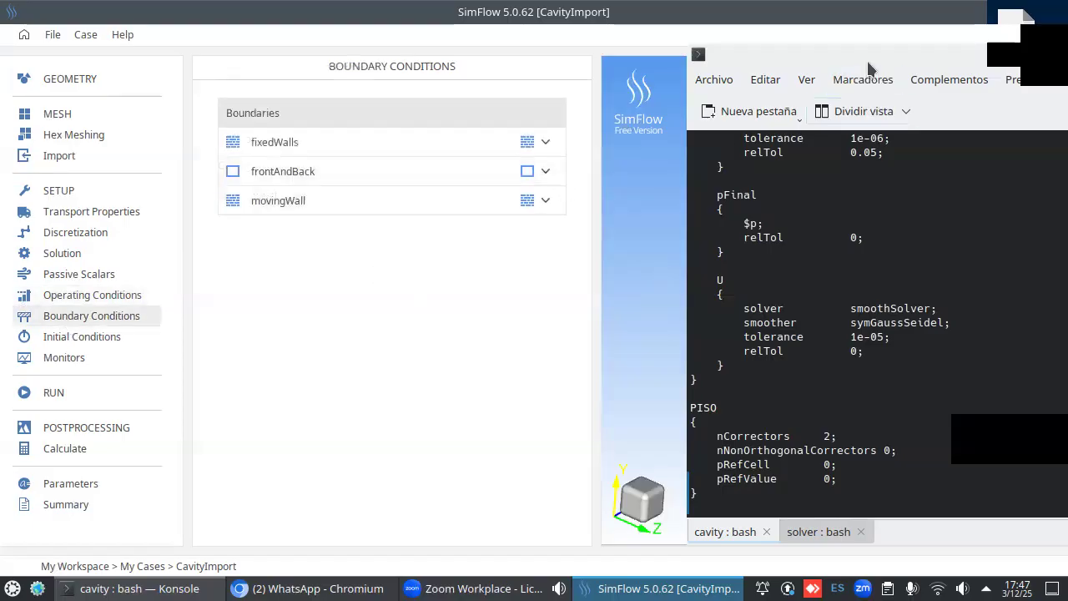
pyautogui.moveTo(890, 53); pyautogui.dragTo(806, 50)
pyautogui.hotkey('ctrl', 'c')
pyautogui.write('c')
pyautogui.moveTo(842, 71); pyautogui.dragTo(623, 53)
pyautogui.write('8')
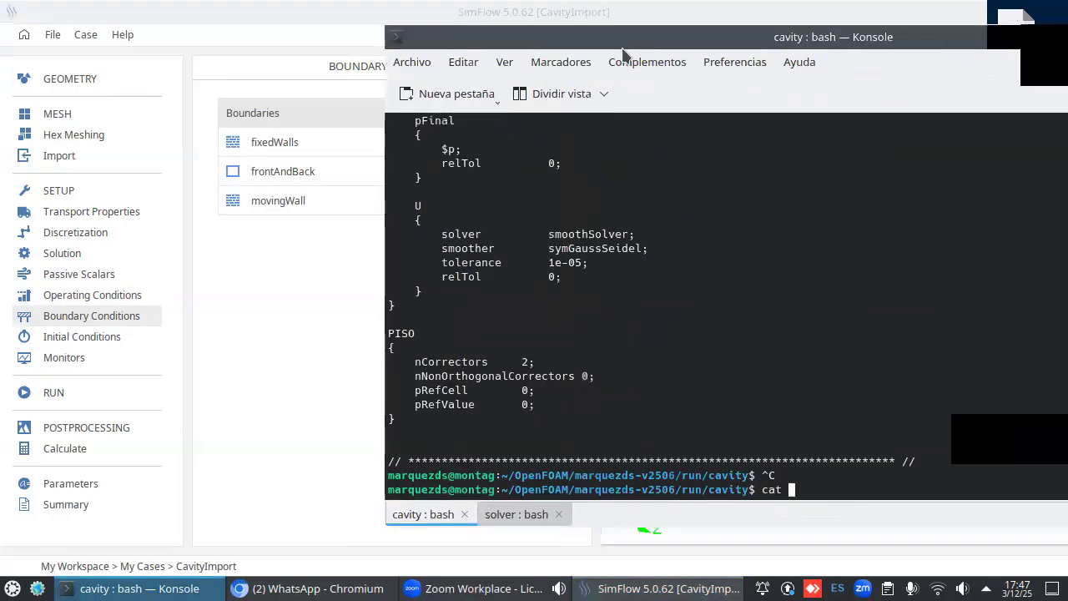
pyautogui.write('0/p')
pyautogui.press('Return')
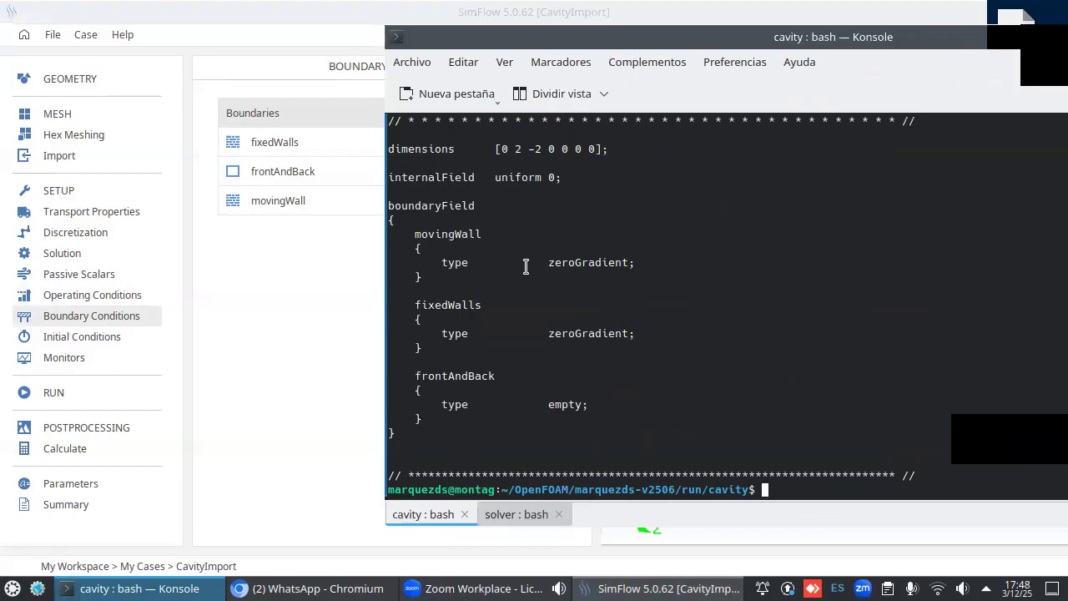
pyautogui.moveTo(520, 44); pyautogui.dragTo(868, 63)
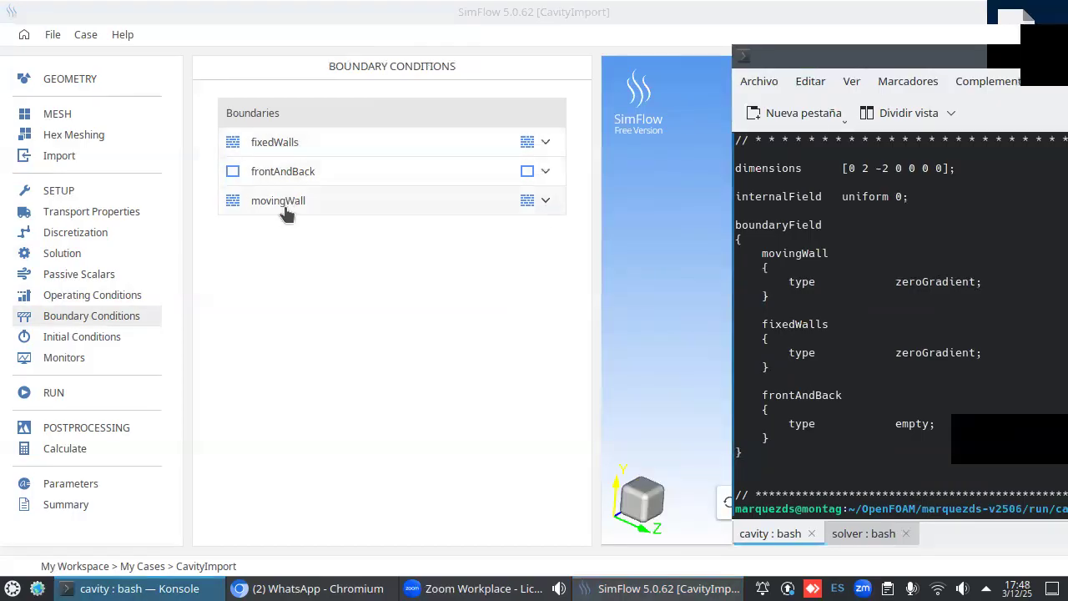
# - Compare the fixedWalls and movingWall boundary types and pressure conditions with the 0/p listing
pyautogui.click(545, 142)
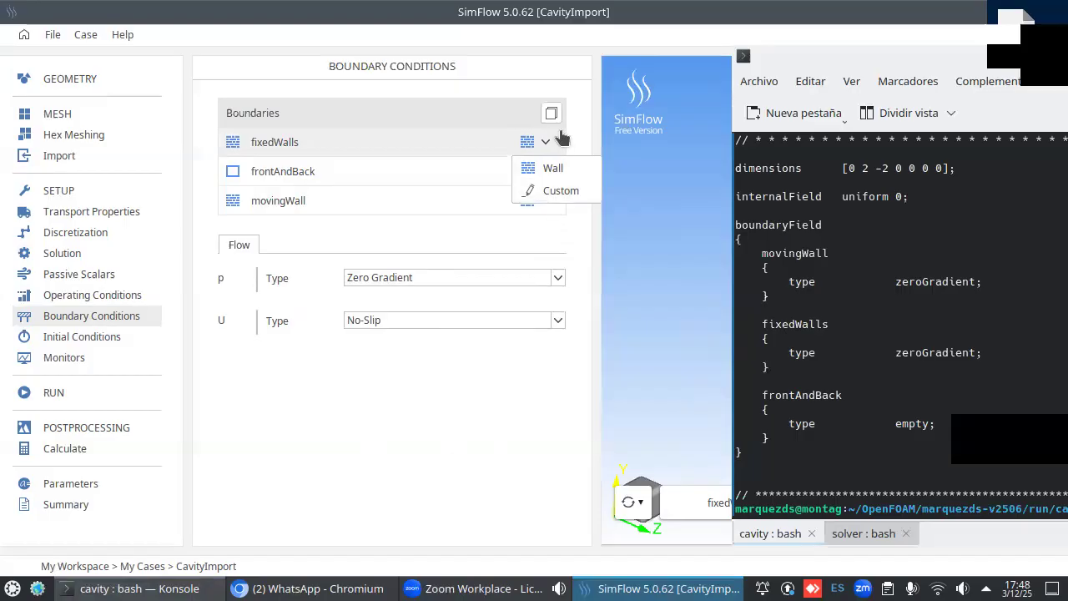
pyautogui.click(541, 147)
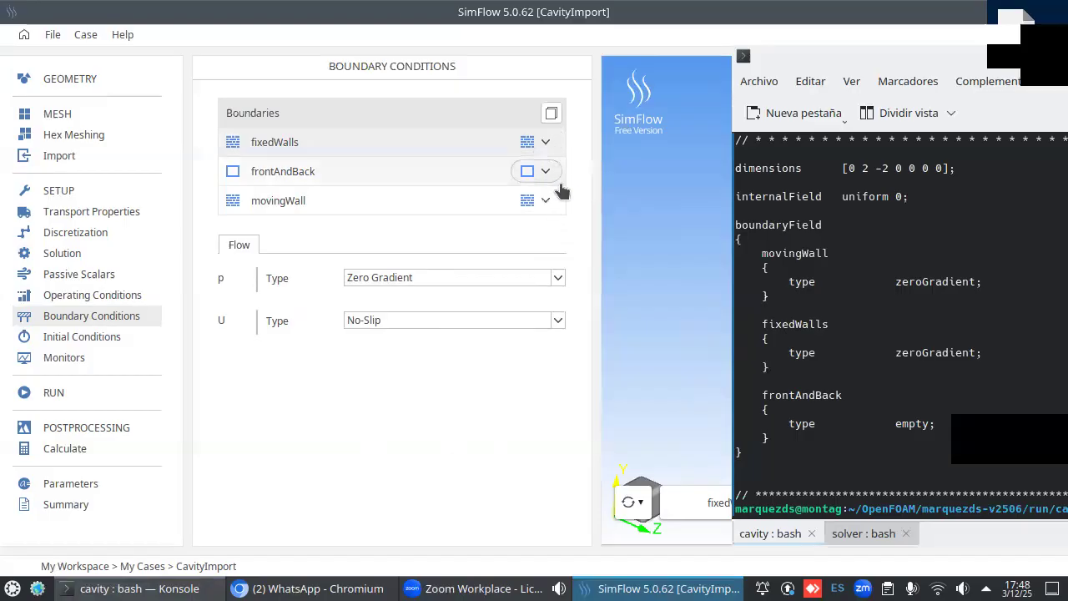
pyautogui.click(552, 202)
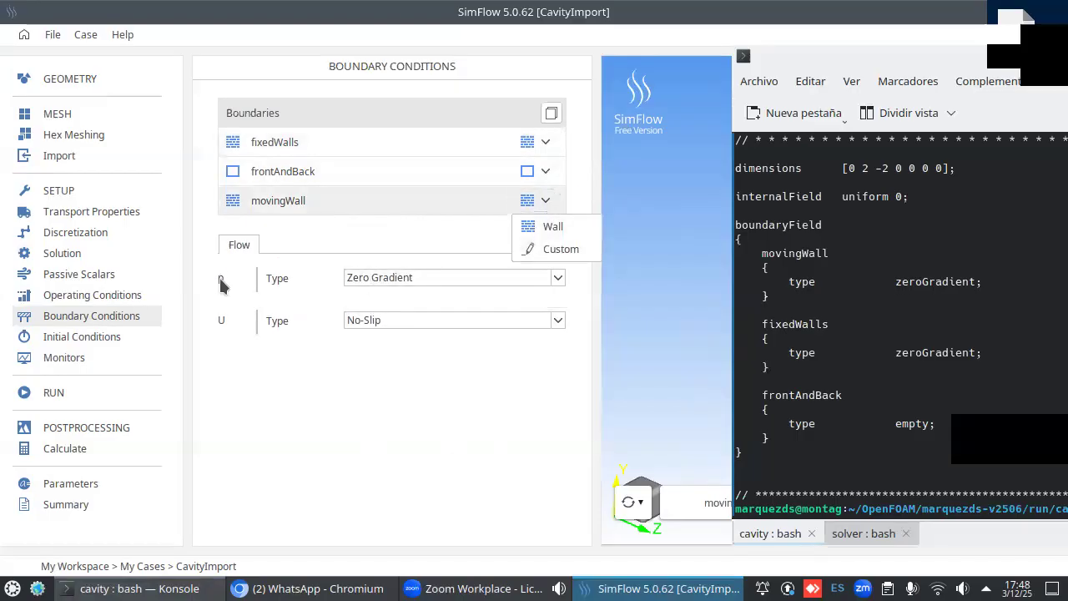
pyautogui.click(698, 52)
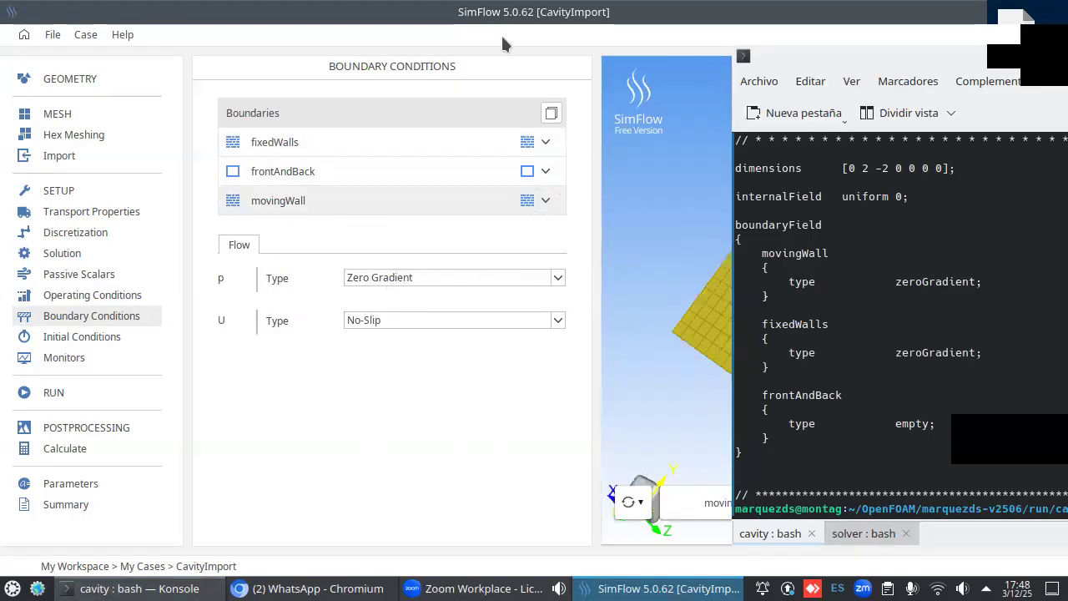
# - Print the case's 0/U file with cat in Konsole and place the terminal beside the boundary settings
pyautogui.moveTo(882, 56); pyautogui.dragTo(288, 60)
pyautogui.write('cat 0')
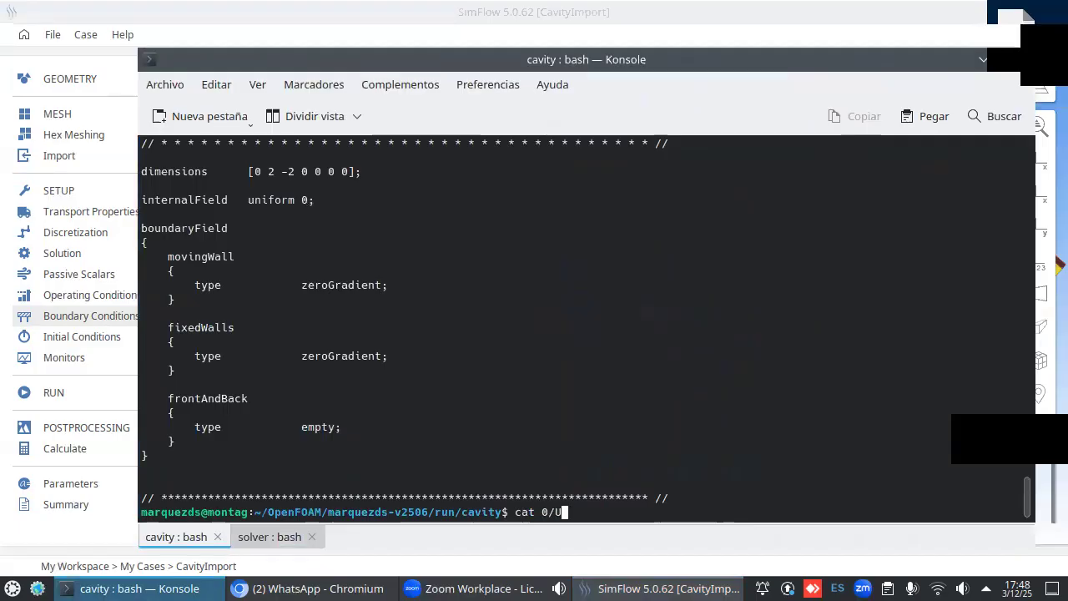
pyautogui.write('/U')
pyautogui.press('Return')
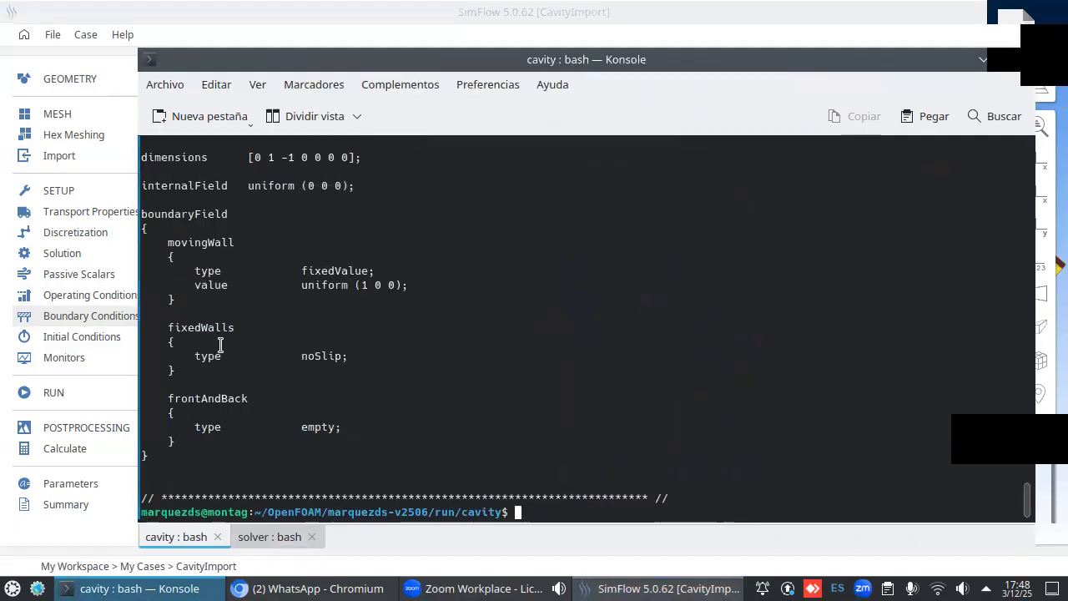
pyautogui.moveTo(319, 64); pyautogui.dragTo(840, 65)
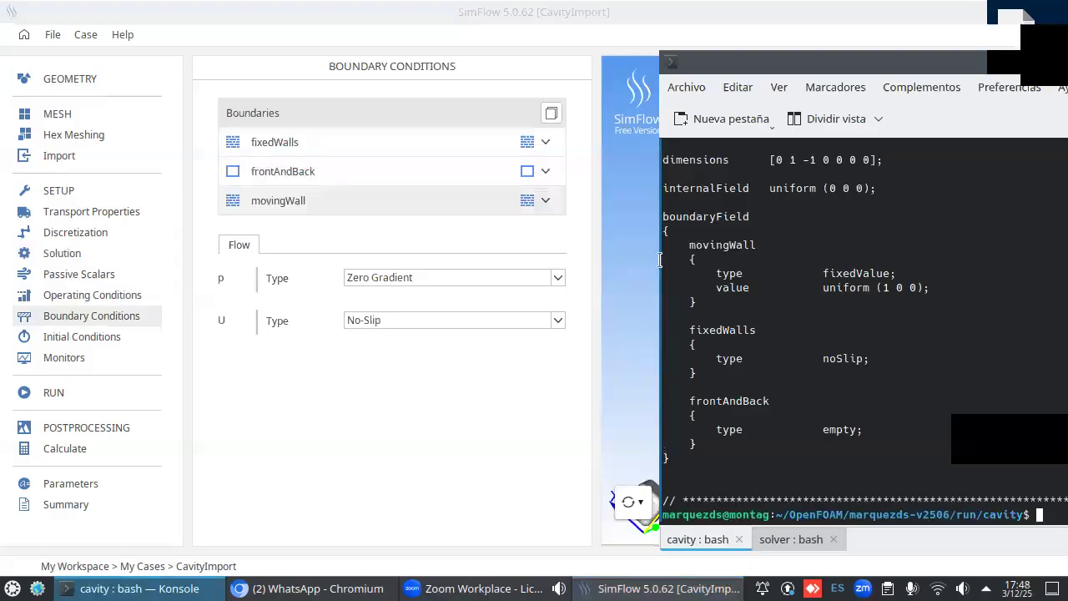
# - Set the movingWall boundary's U type to Fixed Value with a velocity of 1 0 0 m/s
pyautogui.click(432, 200)
pyautogui.click(546, 200)
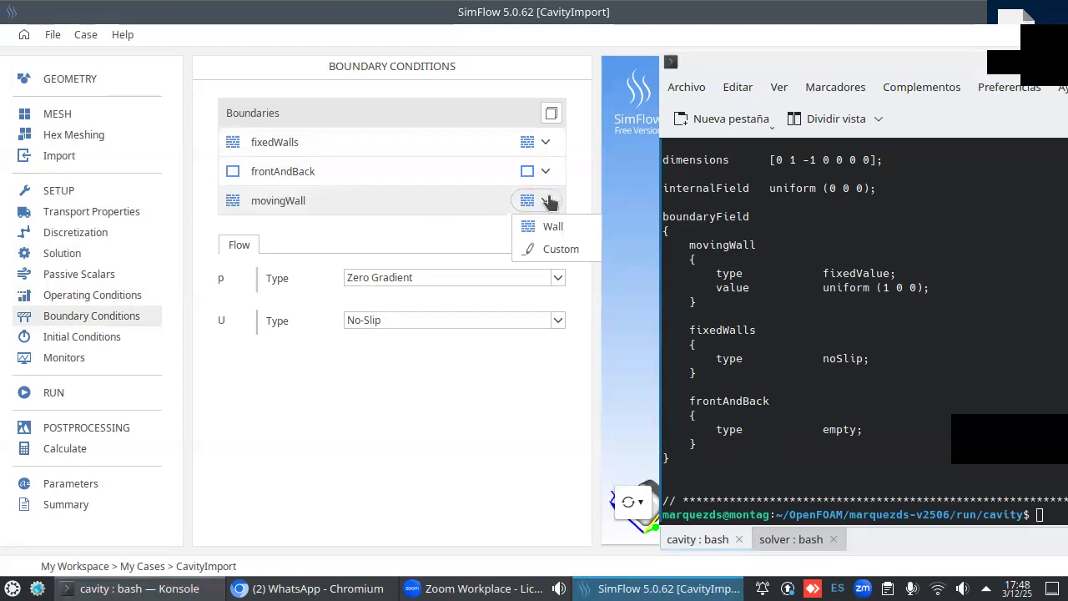
pyautogui.click(544, 202)
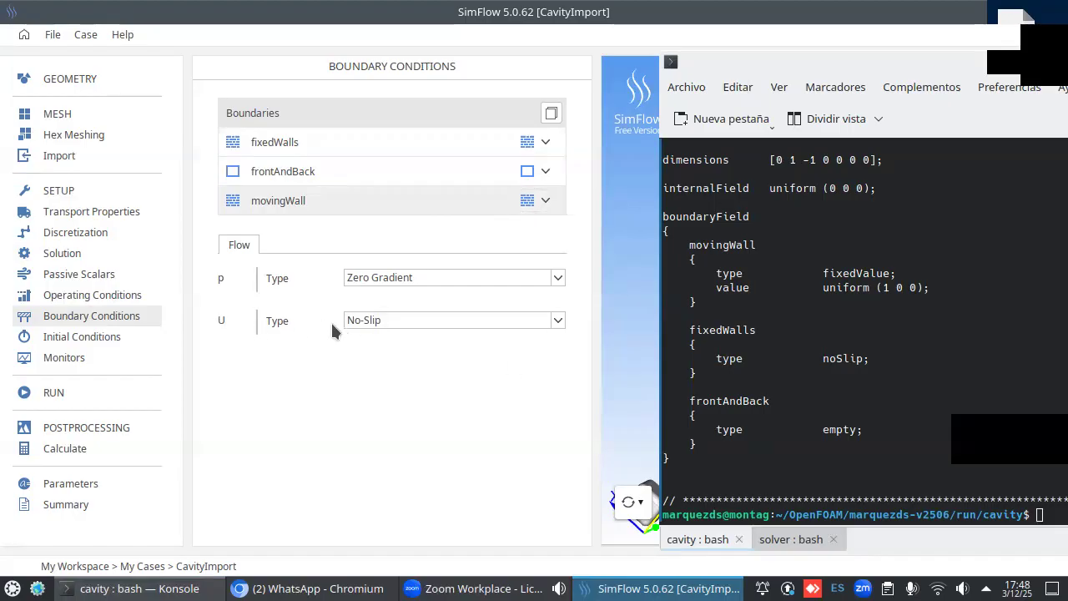
pyautogui.click(476, 326)
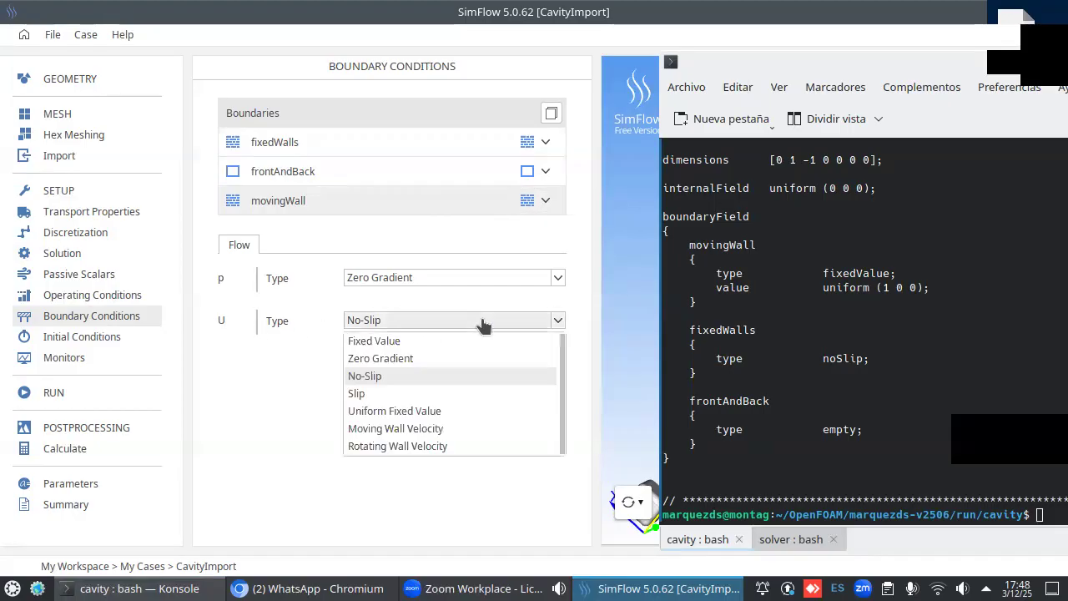
pyautogui.click(392, 343)
pyautogui.click(391, 355)
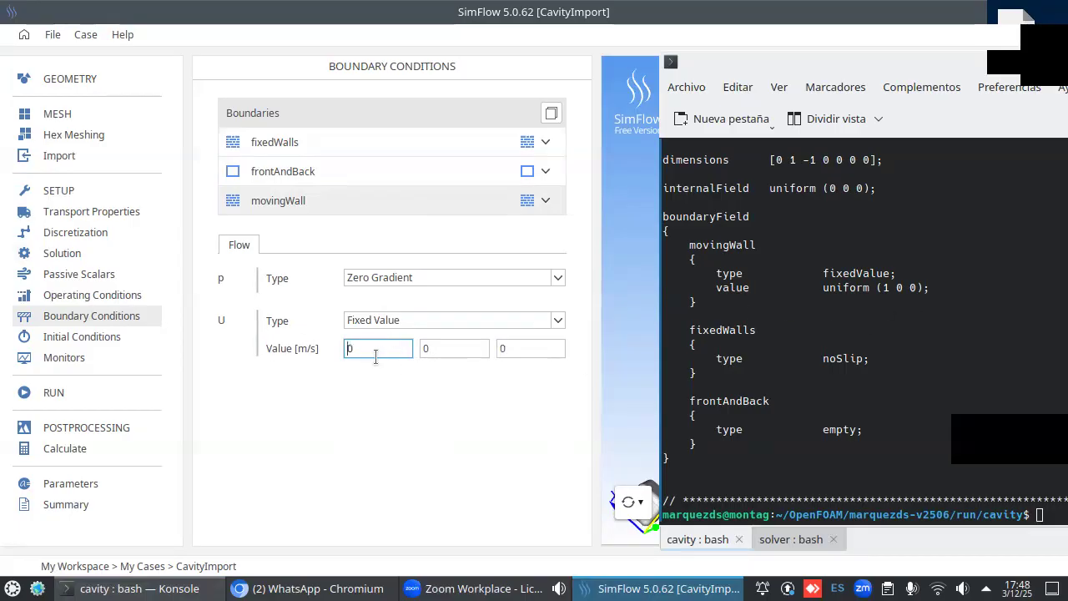
pyautogui.moveTo(352, 348); pyautogui.dragTo(340, 337)
pyautogui.write('1')
pyautogui.doubleClick(517, 349)
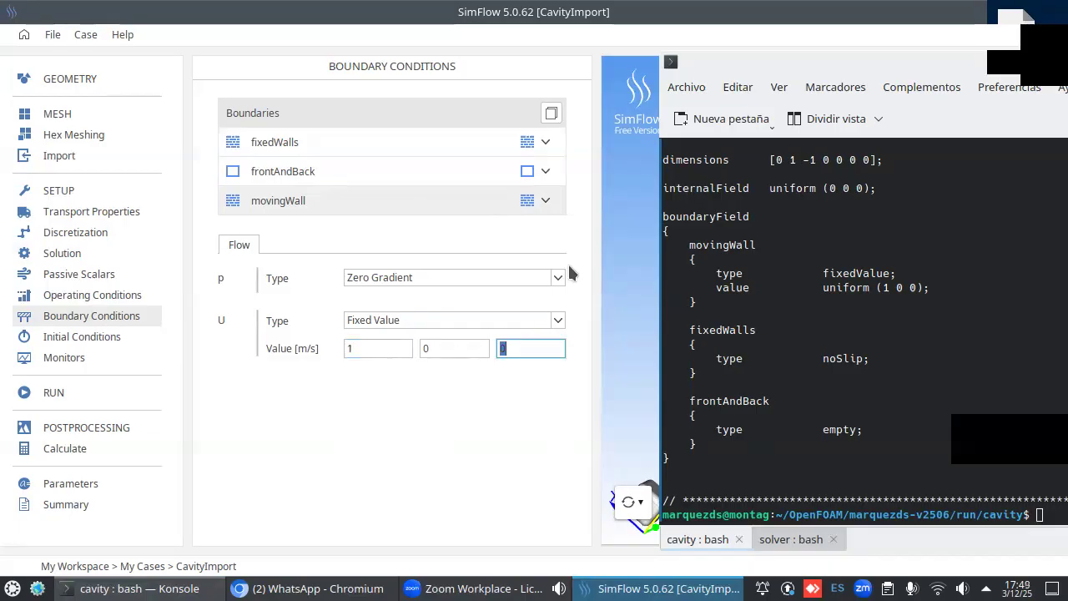
# - Check the fixedWalls and movingWall conditions against the 0/U listing, and minimize the Konsole window
pyautogui.click(549, 202)
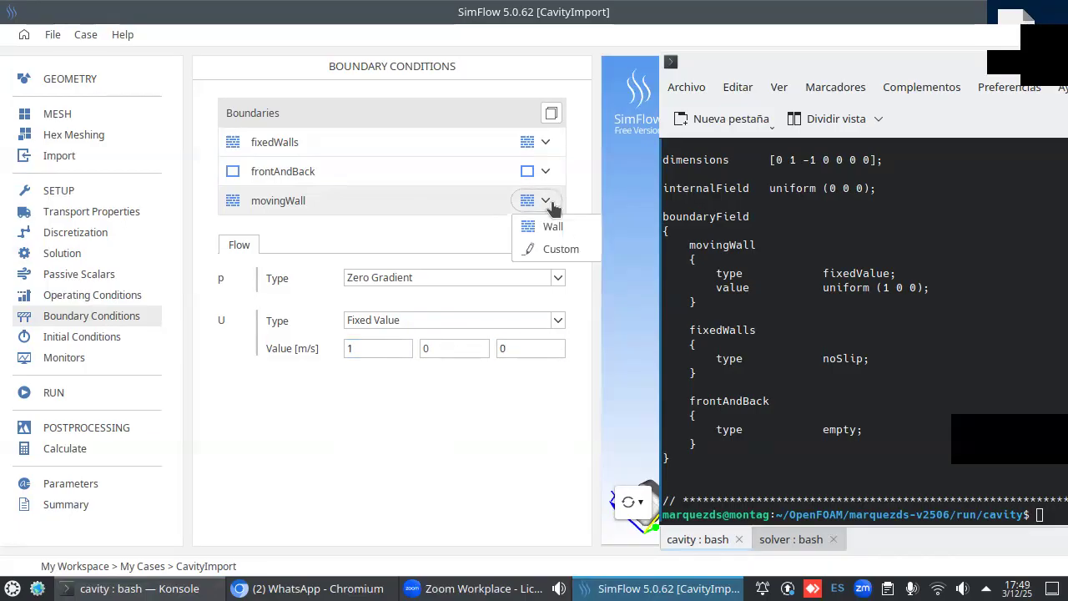
pyautogui.click(547, 144)
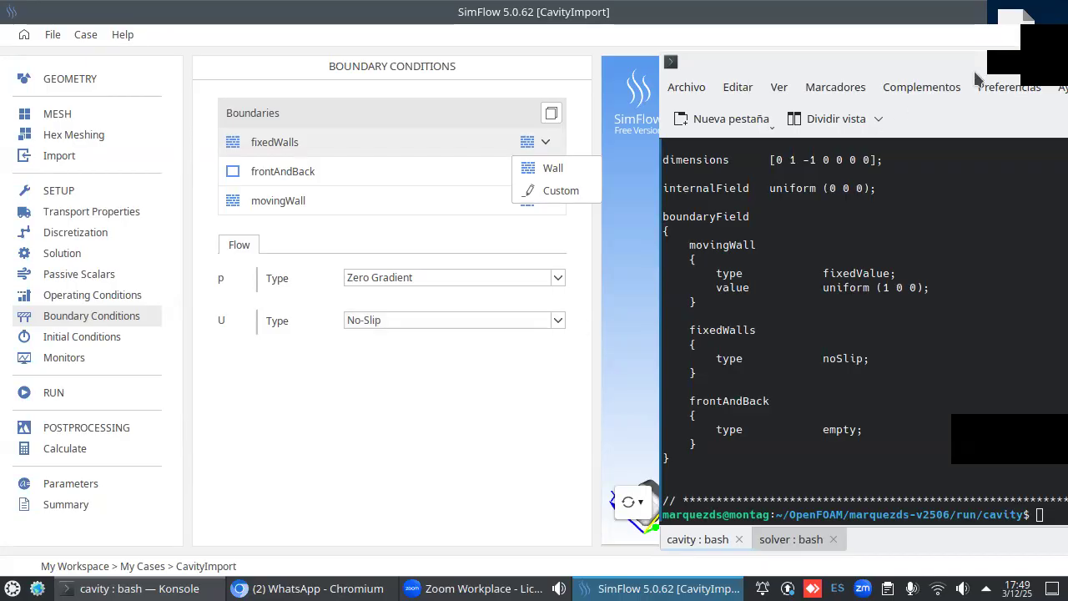
pyautogui.click(750, 83)
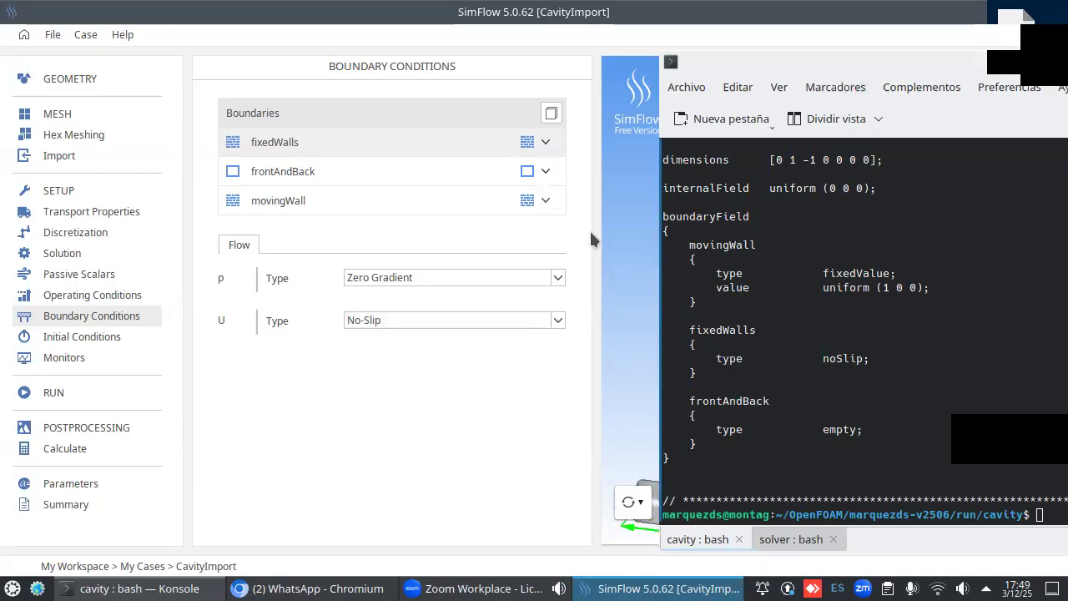
pyautogui.click(388, 203)
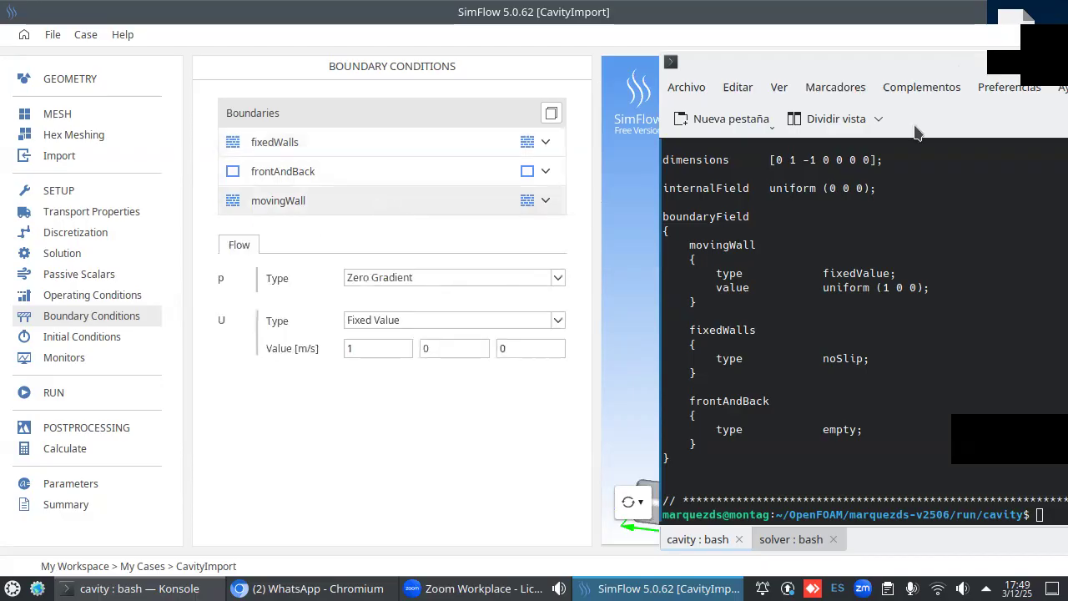
pyautogui.moveTo(923, 73); pyautogui.dragTo(667, 95)
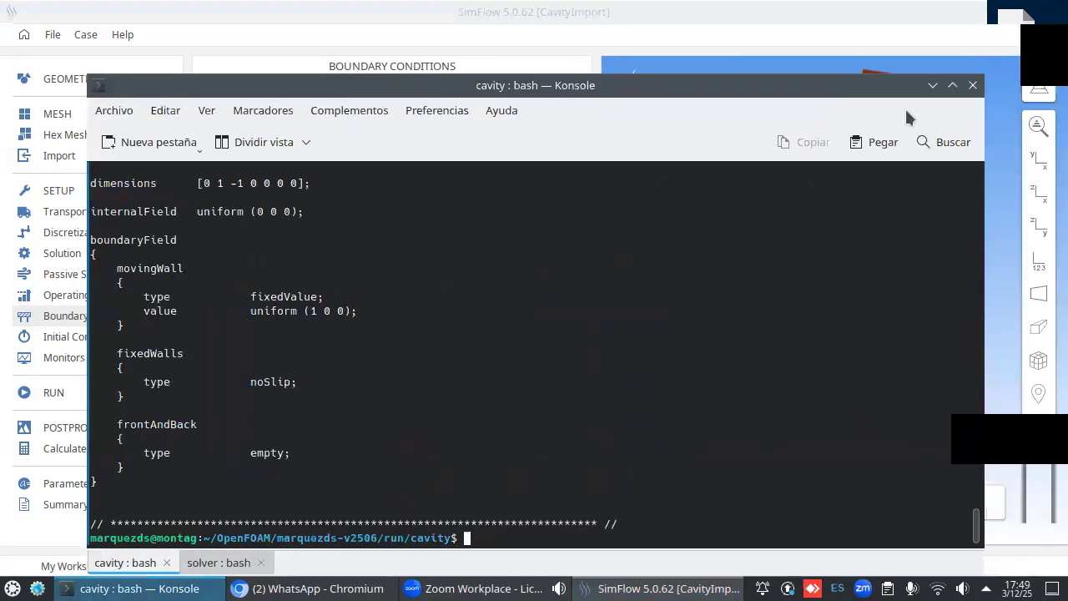
pyautogui.click(932, 86)
# - Examine the cavity mesh in the 3D view from several angles to see where the movingWall and fixedWalls boundaries lie
pyautogui.moveTo(899, 341)
pyautogui.mouseDown()
pyautogui.moveTo(870, 200)
pyautogui.moveTo(811, 347)
pyautogui.moveTo(912, 219)
pyautogui.moveTo(810, 231)
pyautogui.moveTo(846, 160)
pyautogui.moveTo(836, 204)
pyautogui.moveTo(892, 171)
pyautogui.moveTo(923, 174)
pyautogui.moveTo(897, 170)
pyautogui.moveTo(906, 208)
pyautogui.moveTo(918, 208)
pyautogui.moveTo(890, 212)
pyautogui.moveTo(868, 234)
pyautogui.moveTo(858, 209)
pyautogui.moveTo(844, 210)
pyautogui.moveTo(880, 195)
pyautogui.moveTo(863, 207)
pyautogui.moveTo(868, 199)
pyautogui.mouseUp()
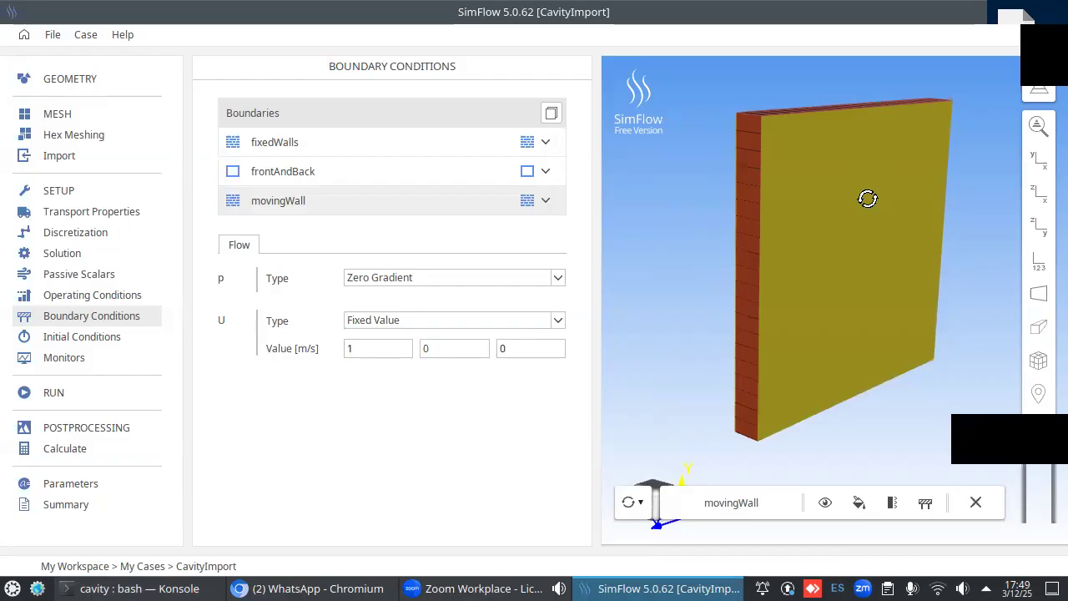
pyautogui.moveTo(867, 199); pyautogui.dragTo(866, 207)
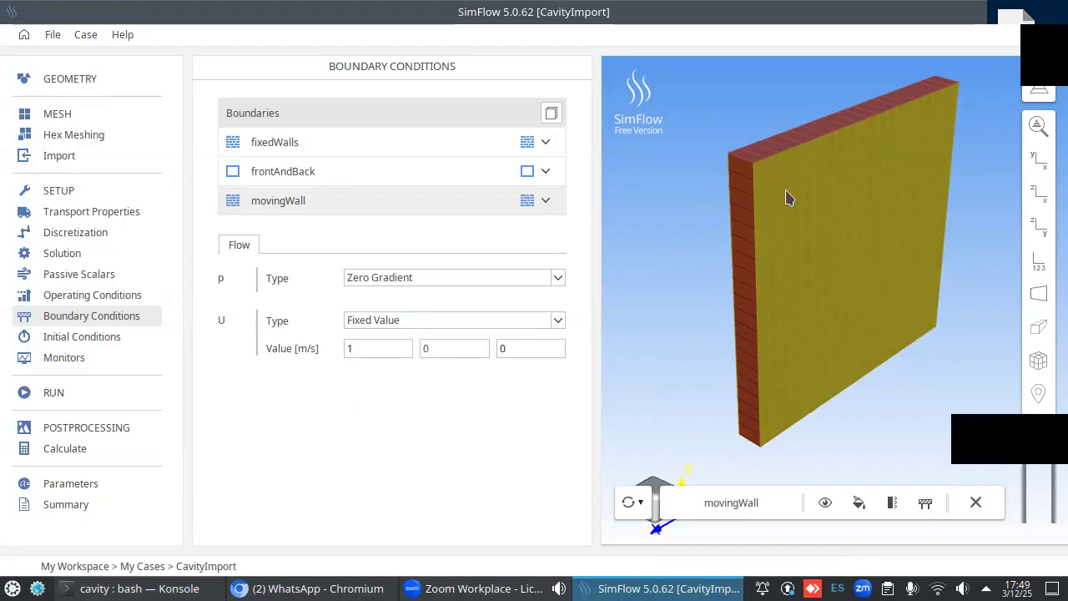
pyautogui.moveTo(805, 255); pyautogui.dragTo(786, 237)
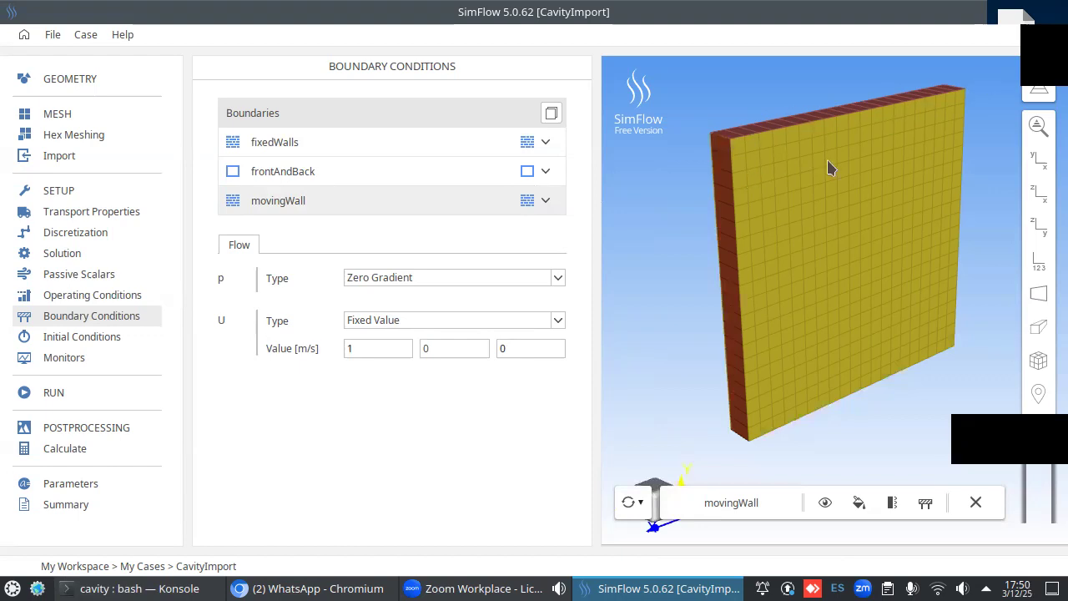
pyautogui.scroll(-4, 827, 168)
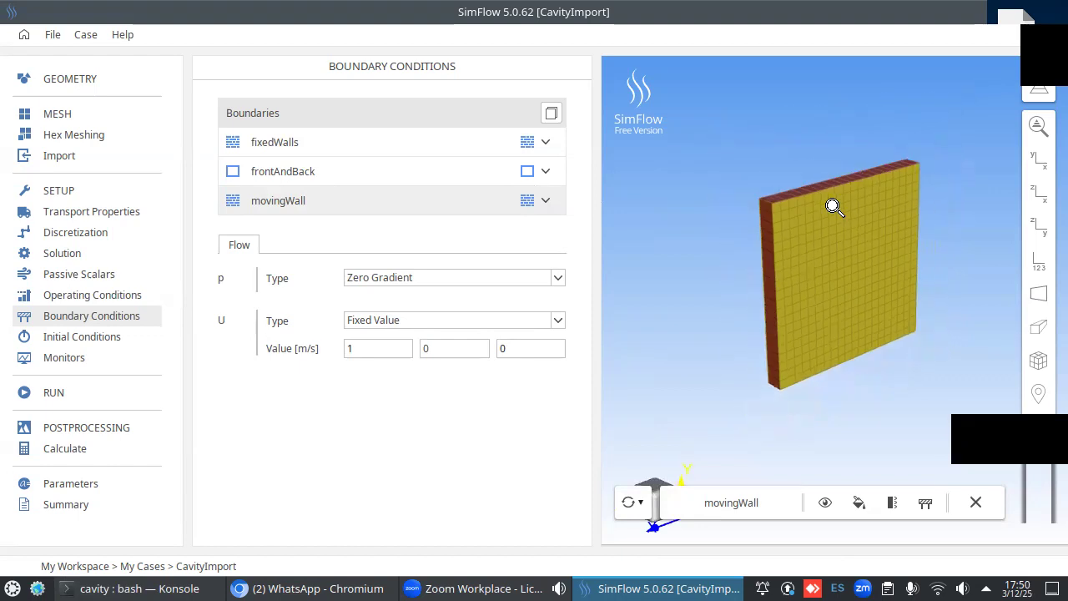
pyautogui.scroll(-2, 835, 207)
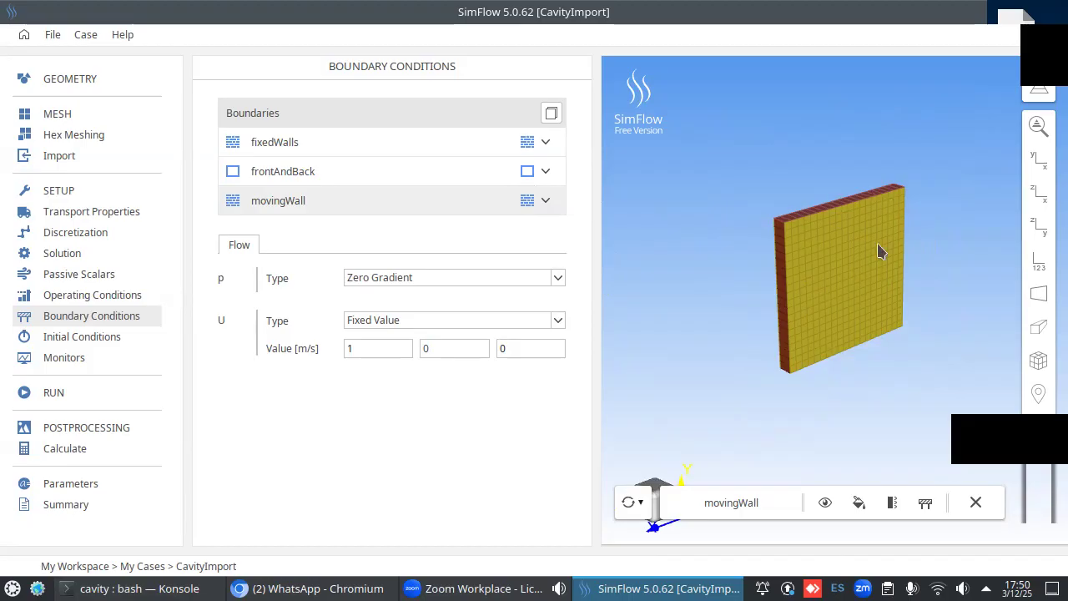
pyautogui.scroll(1, 878, 243)
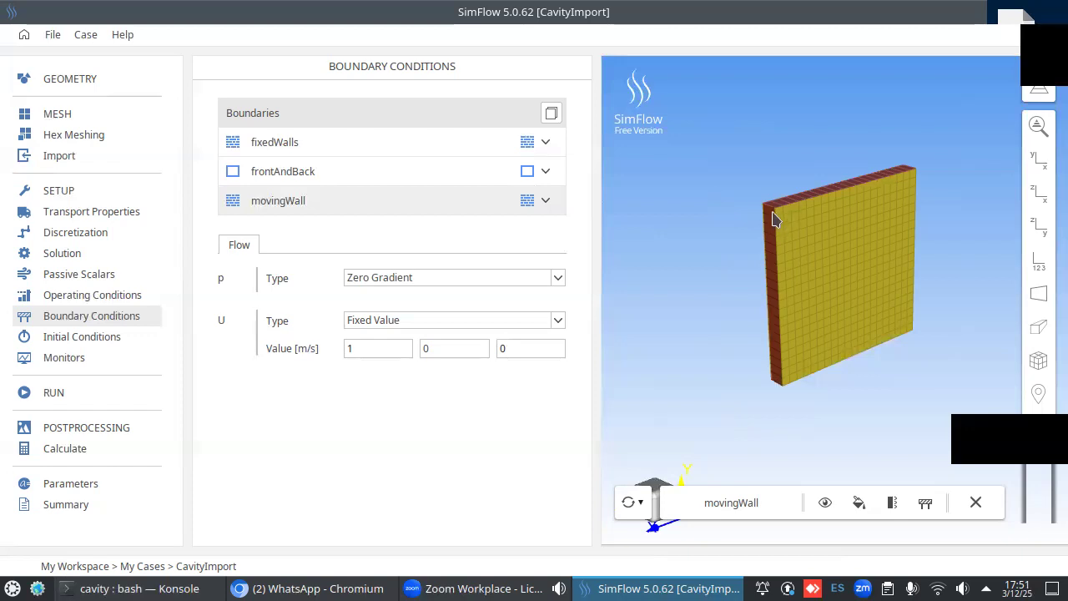
pyautogui.moveTo(779, 231); pyautogui.dragTo(774, 271)
pyautogui.scroll(2, 774, 271)
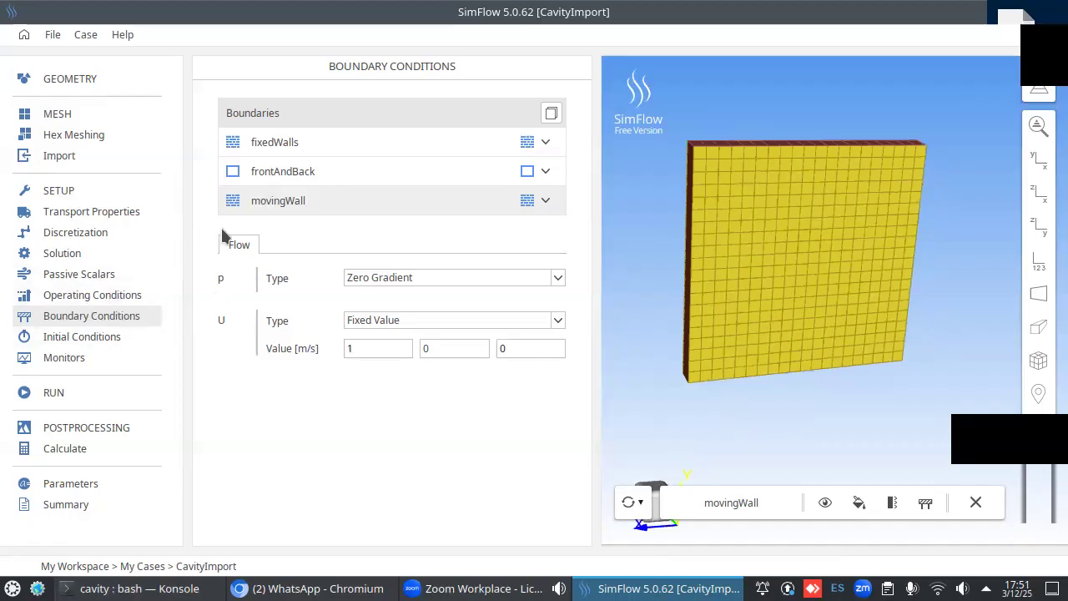
# - Review the reference pressure in the operating conditions and the initial p and U values, and inspect the cavity mesh
pyautogui.click(80, 300)
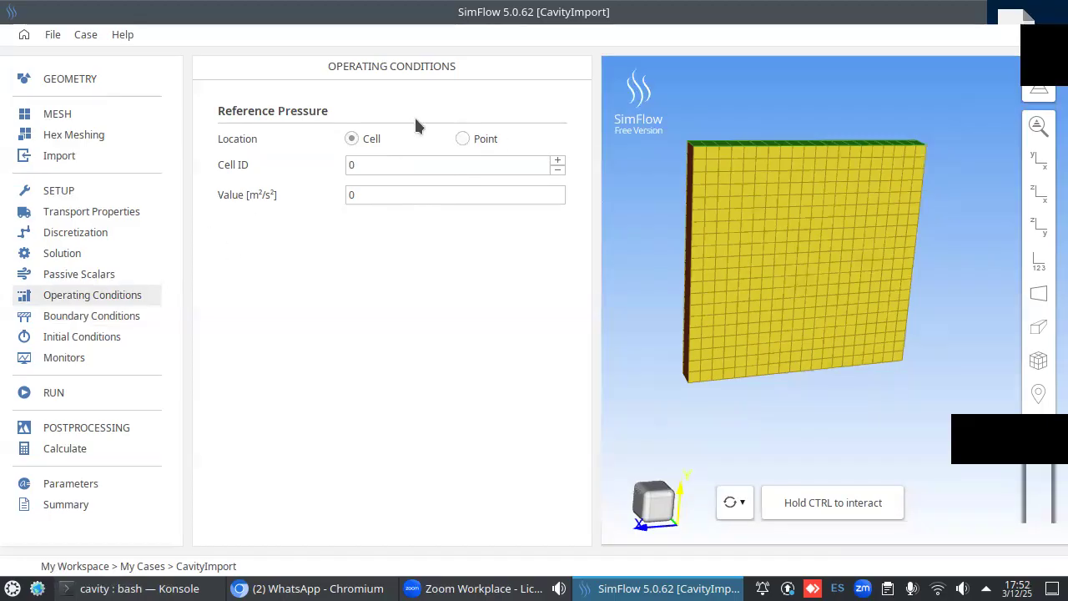
pyautogui.click(111, 336)
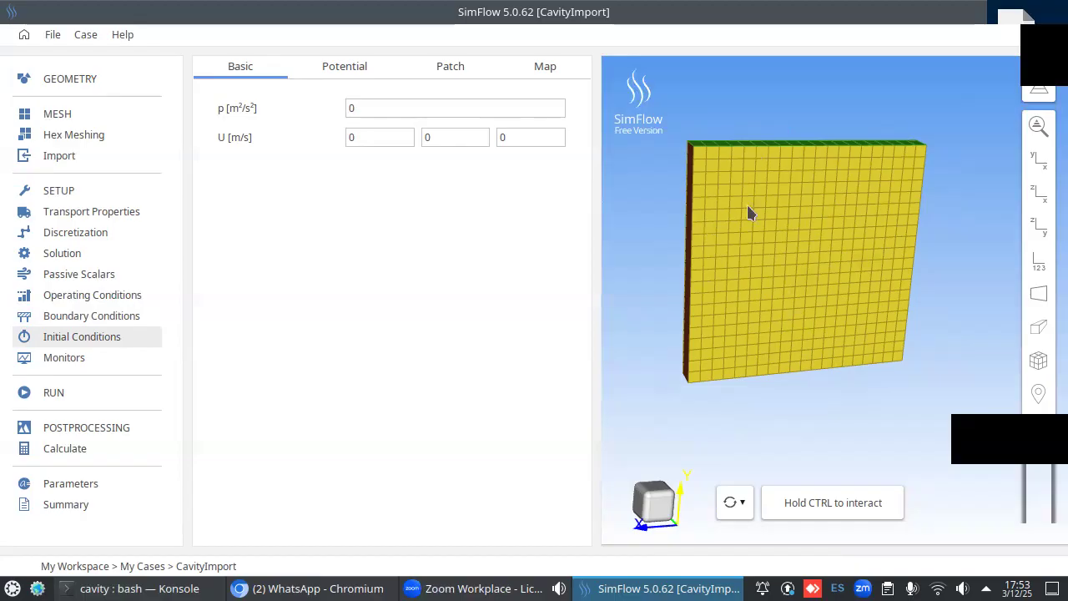
pyautogui.keyDown('ctrl'); pyautogui.moveTo(808, 191); pyautogui.dragTo(830, 239); pyautogui.keyUp('ctrl')
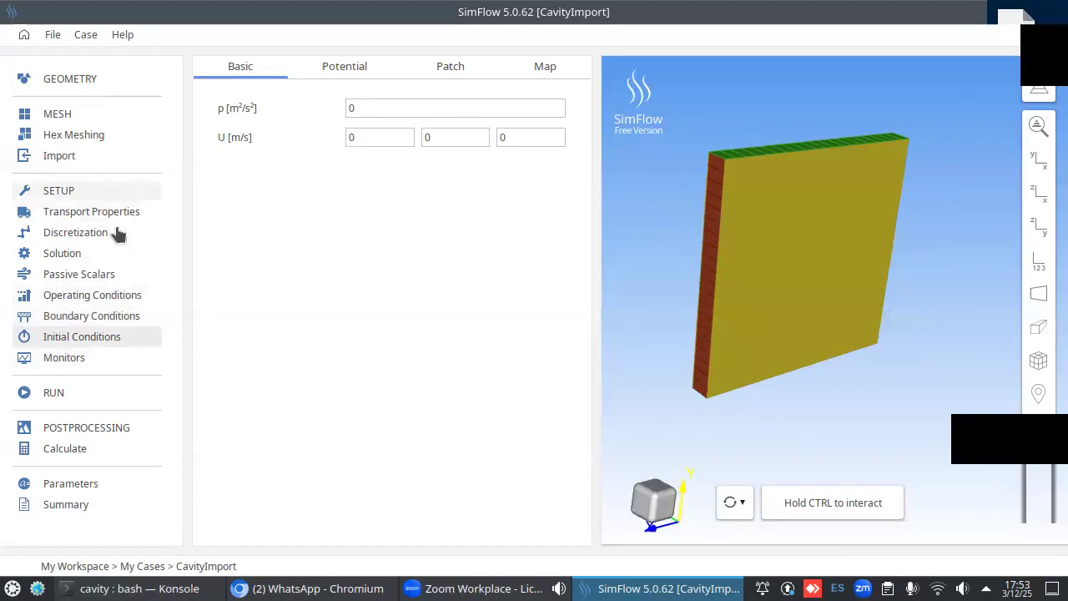
# - Review the available volume, boundary, statistics, sampling and forces monitors, and inspect the cavity mesh
pyautogui.click(83, 359)
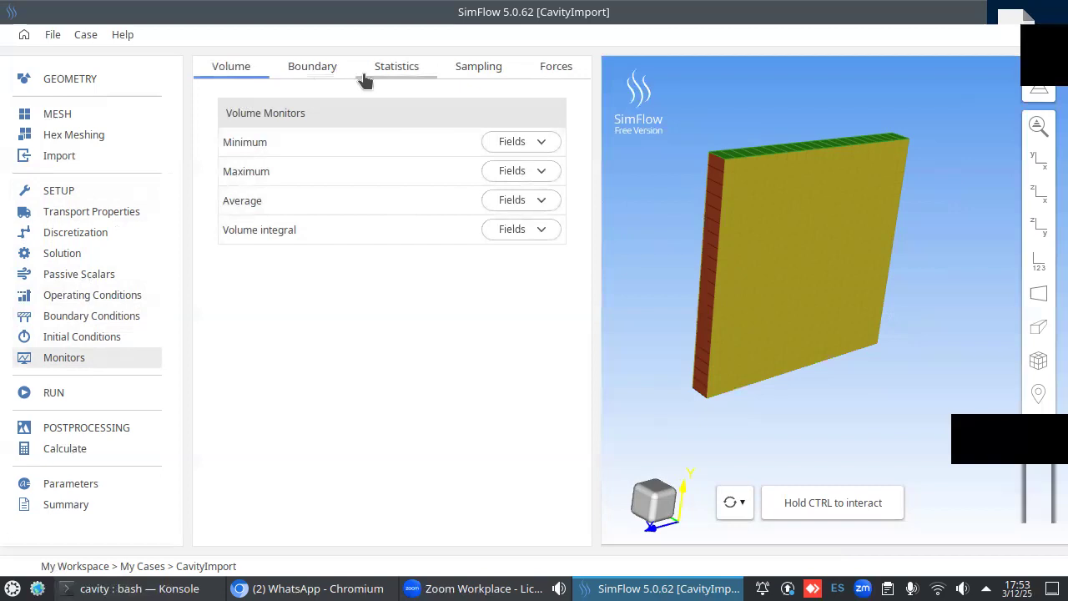
pyautogui.click(300, 74)
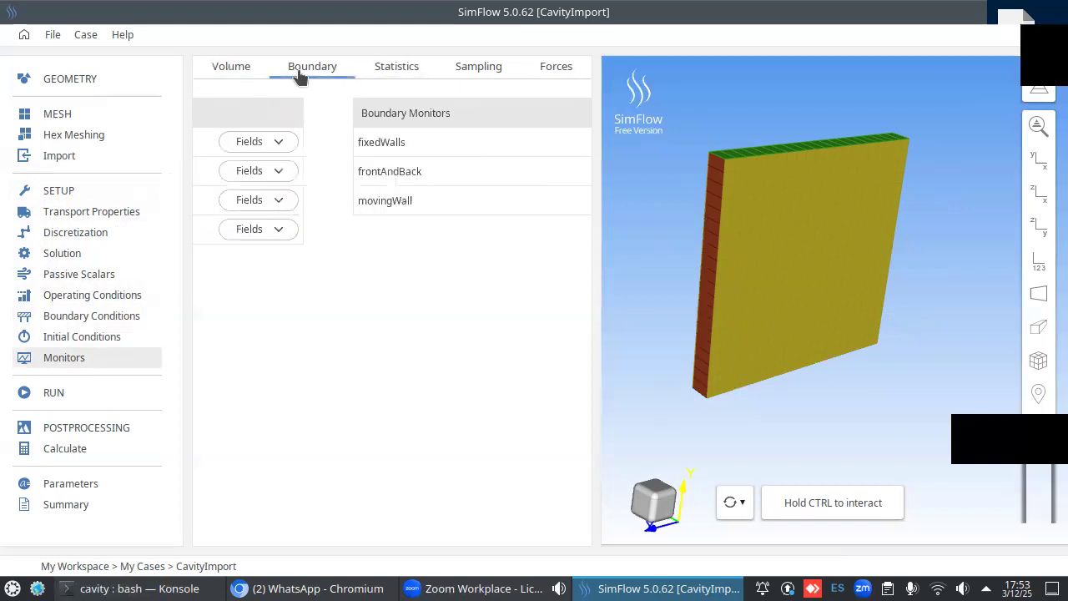
pyautogui.click(393, 73)
pyautogui.click(477, 74)
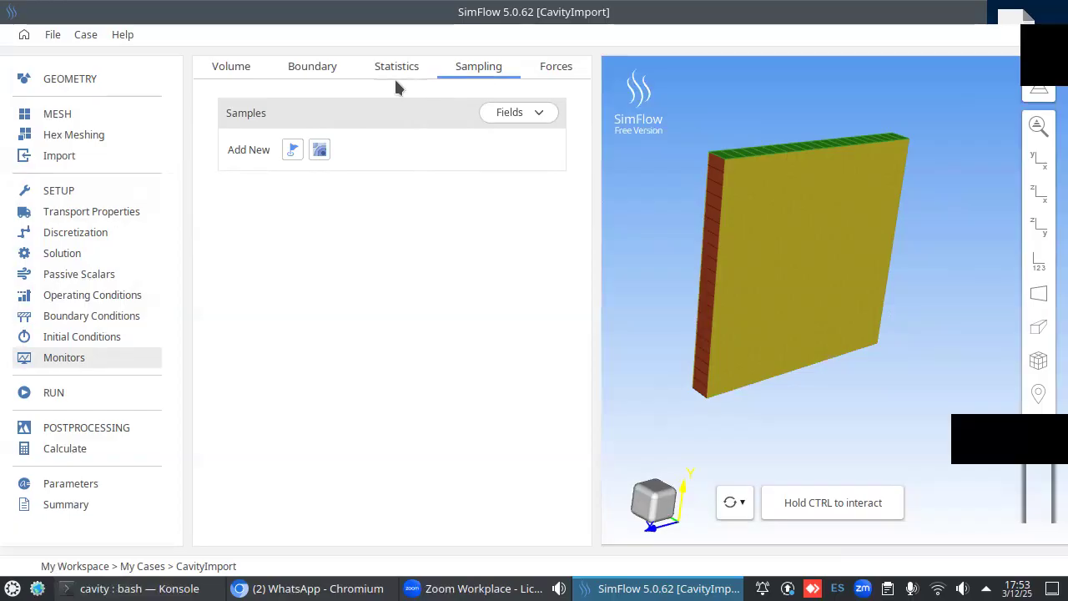
pyautogui.click(553, 68)
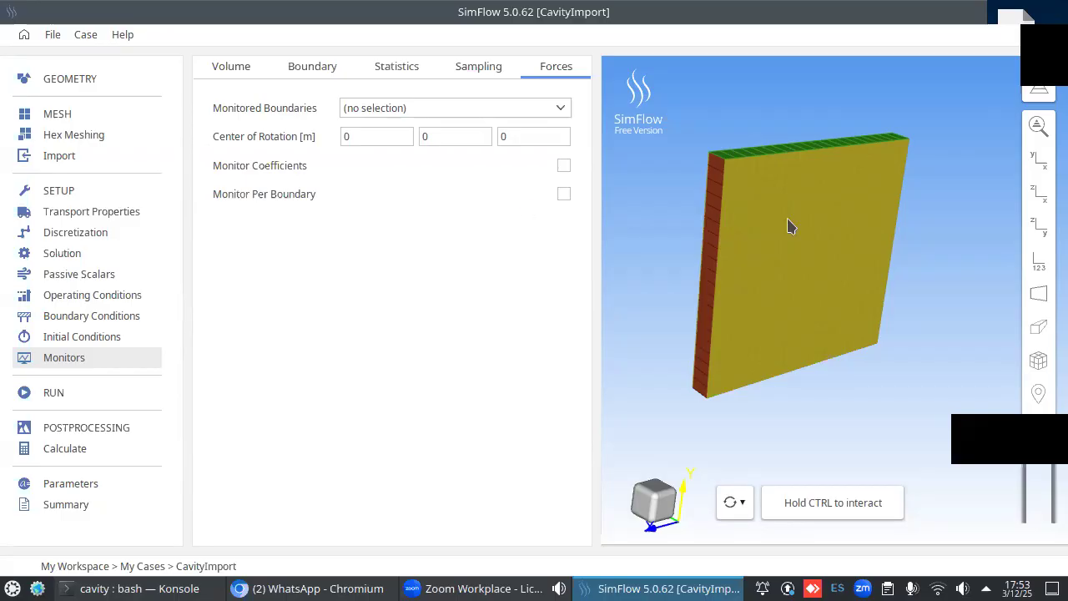
pyautogui.keyDown('ctrl'); pyautogui.moveTo(872, 236); pyautogui.dragTo(886, 250, button='middle'); pyautogui.keyUp('ctrl')
pyautogui.moveTo(886, 250)
pyautogui.keyDown('ctrl'); pyautogui.mouseDown()
pyautogui.moveTo(862, 229)
pyautogui.moveTo(872, 239)
pyautogui.mouseUp(); pyautogui.keyUp('ctrl')
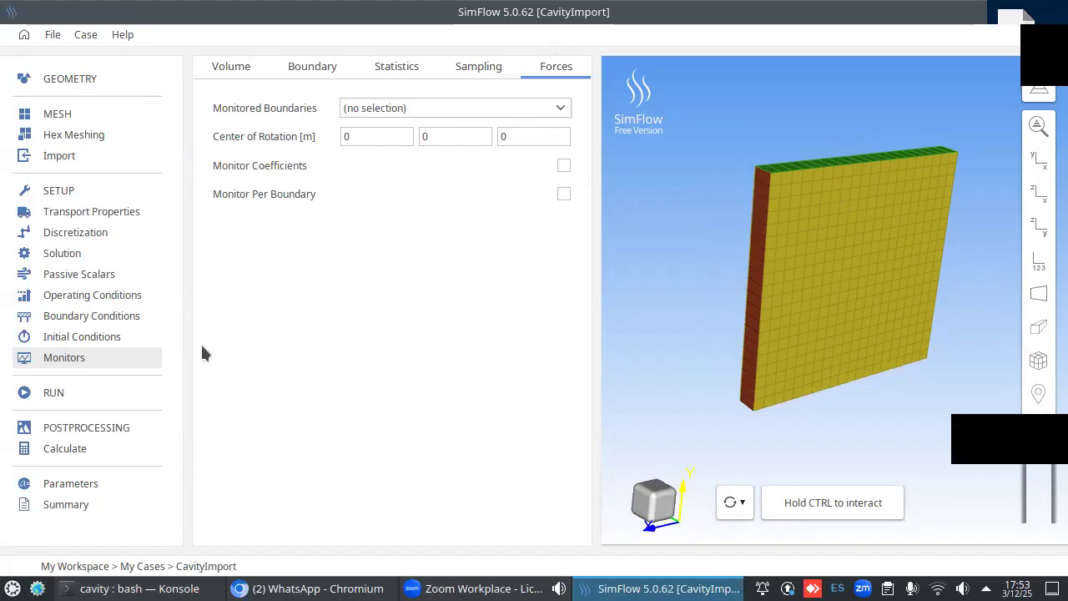
# - Open the run settings, list system/controlDict in Konsole, and move the Konsole window aside to expose the simulation time controls
pyautogui.click(78, 398)
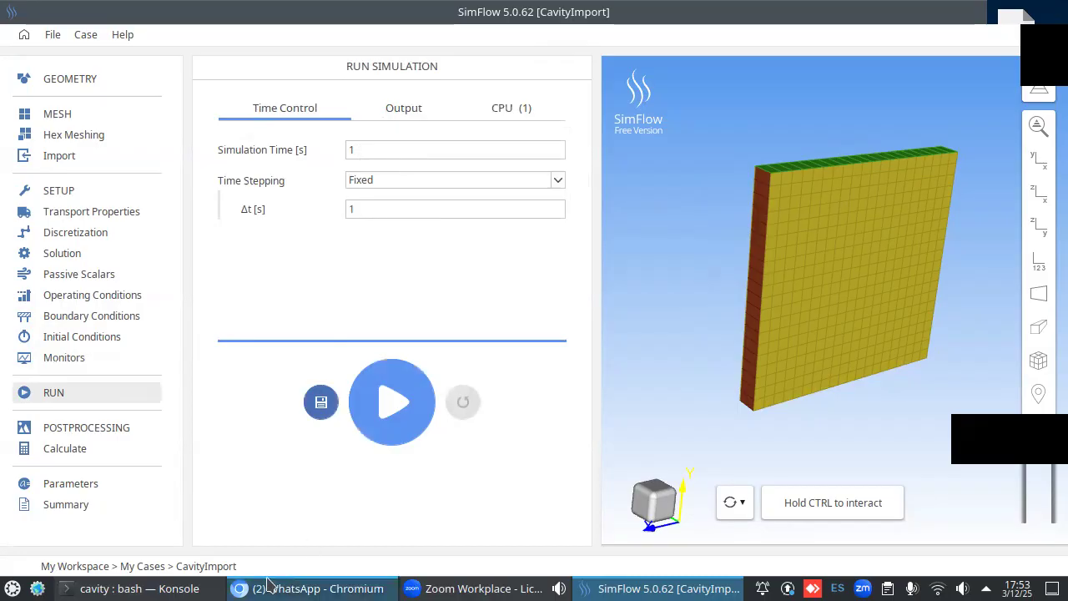
pyautogui.click(68, 589)
pyautogui.write('cat system/controlDict')
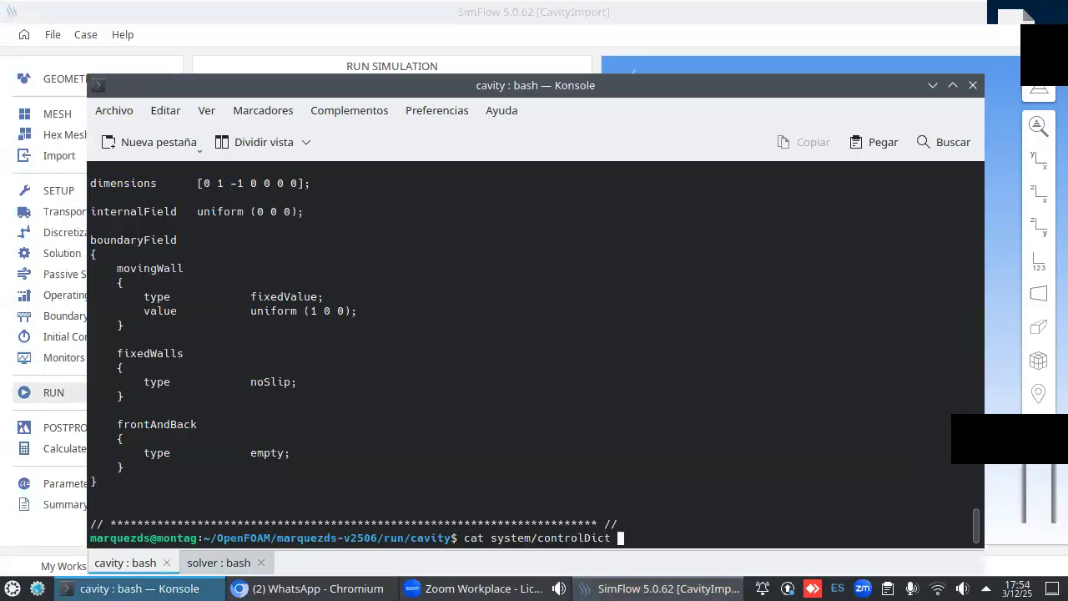
pyautogui.press('Return')
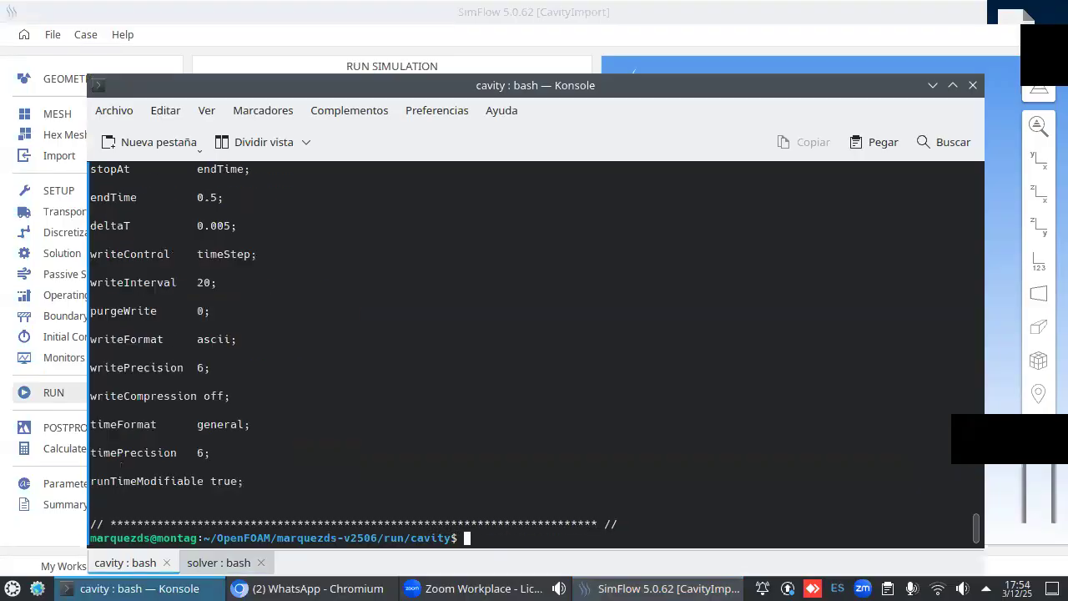
pyautogui.moveTo(390, 94); pyautogui.dragTo(823, 95)
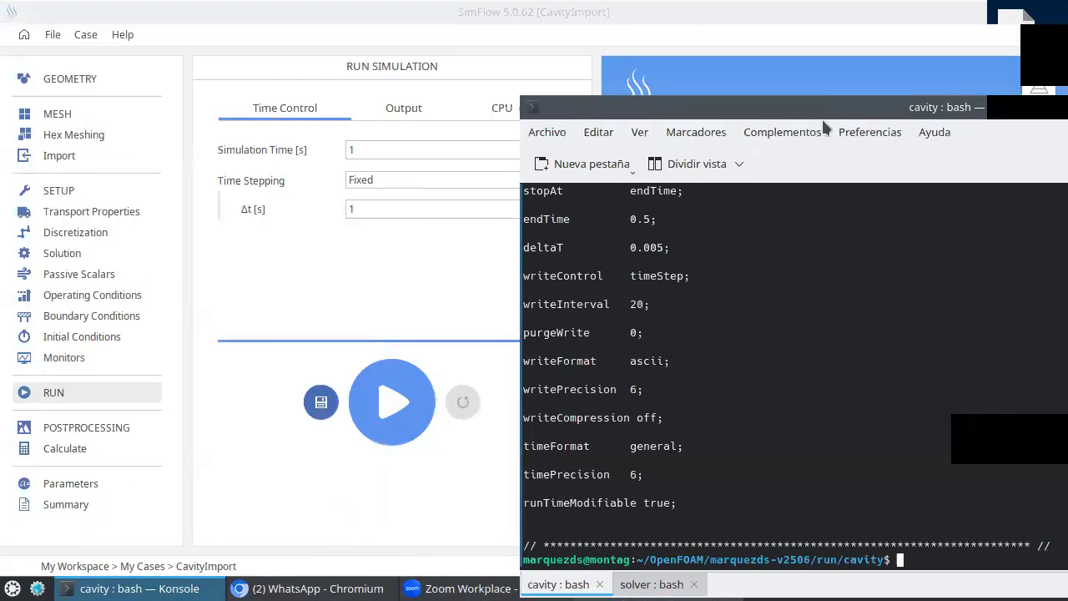
pyautogui.moveTo(653, 86); pyautogui.dragTo(761, 85)
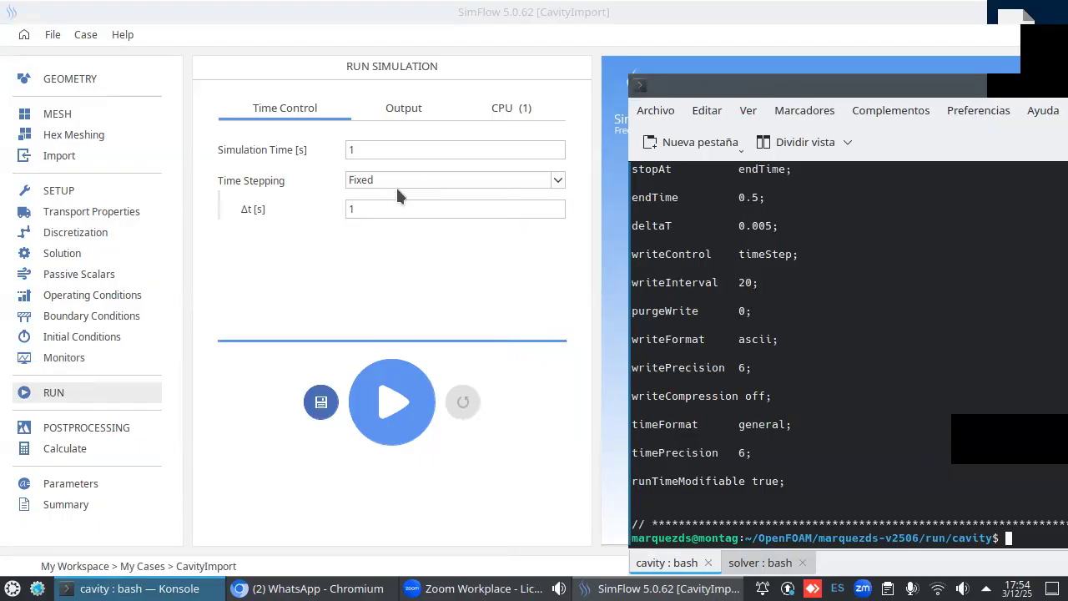
# - Set the simulation time to 0.5 s and the fixed time step Δt to 0.005 s, matching controlDict
pyautogui.click(381, 151)
pyautogui.doubleClick(378, 150)
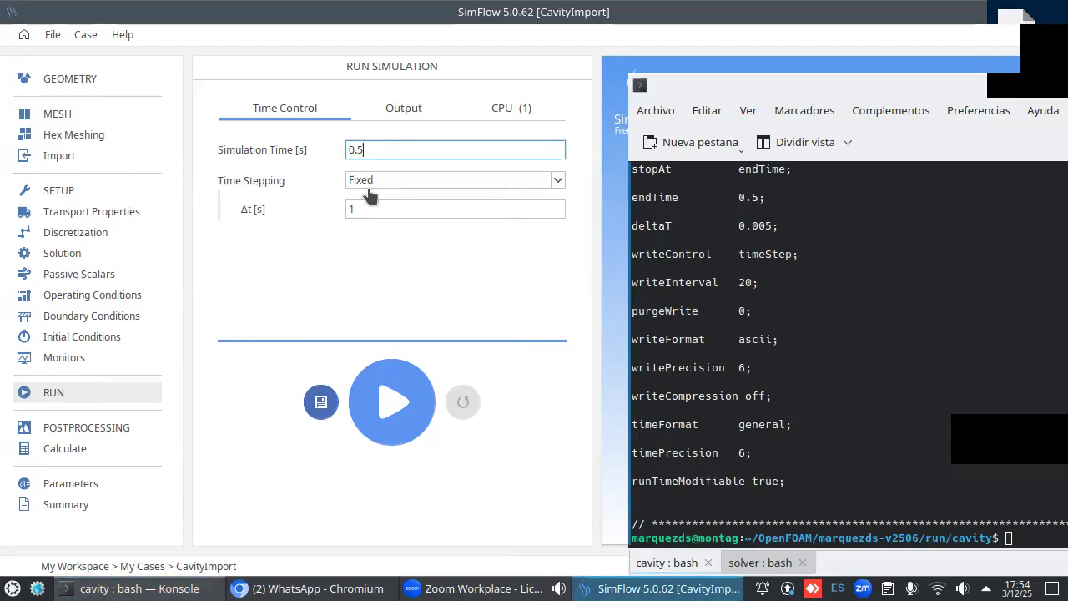
pyautogui.doubleClick(370, 211)
pyautogui.write('0.005')
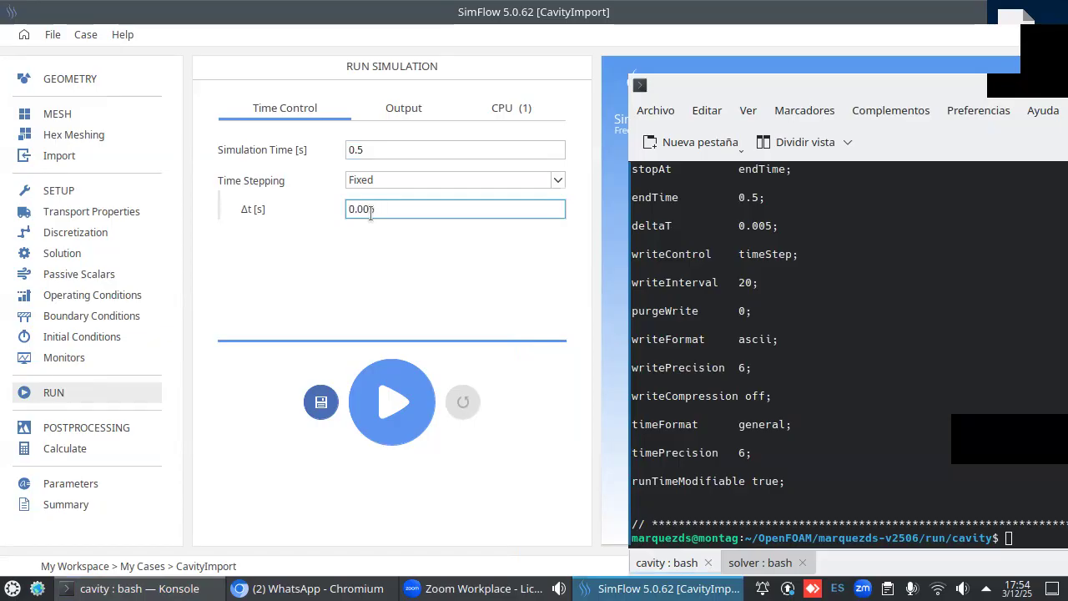
pyautogui.click(414, 148)
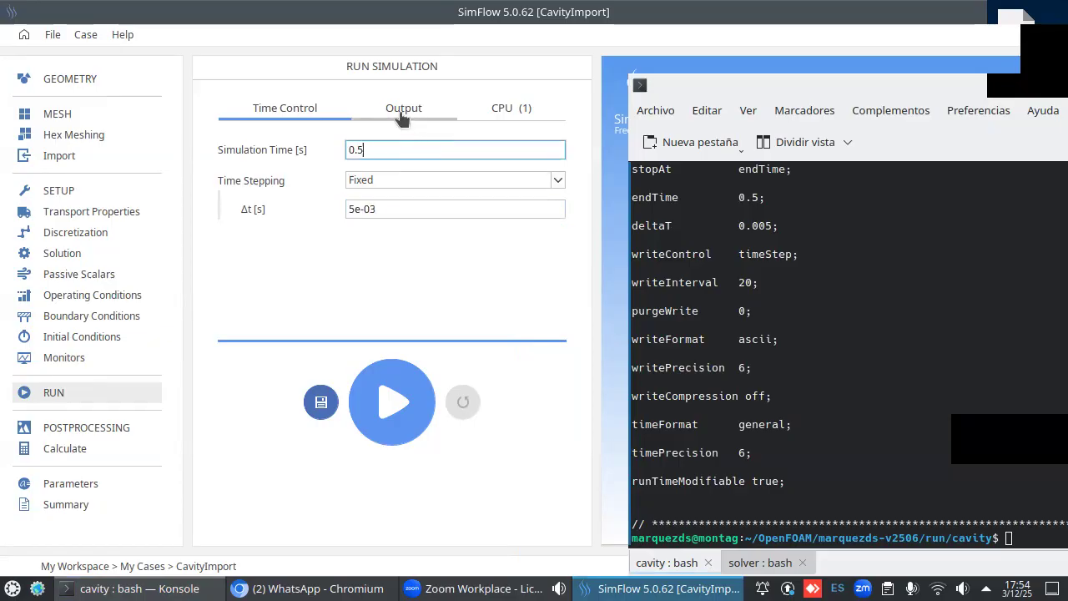
# - Set the output write interval to 0.1 s to match controlDict's writeControl and writeInterval, and look at the Clean Old Result Files option
pyautogui.click(401, 119)
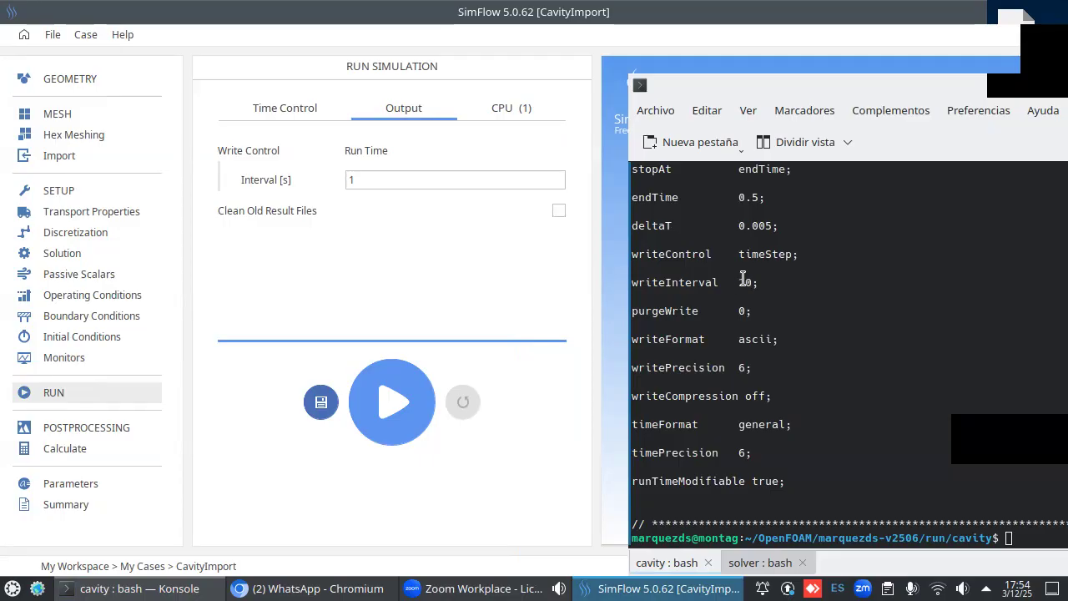
pyautogui.moveTo(739, 254); pyautogui.dragTo(795, 254)
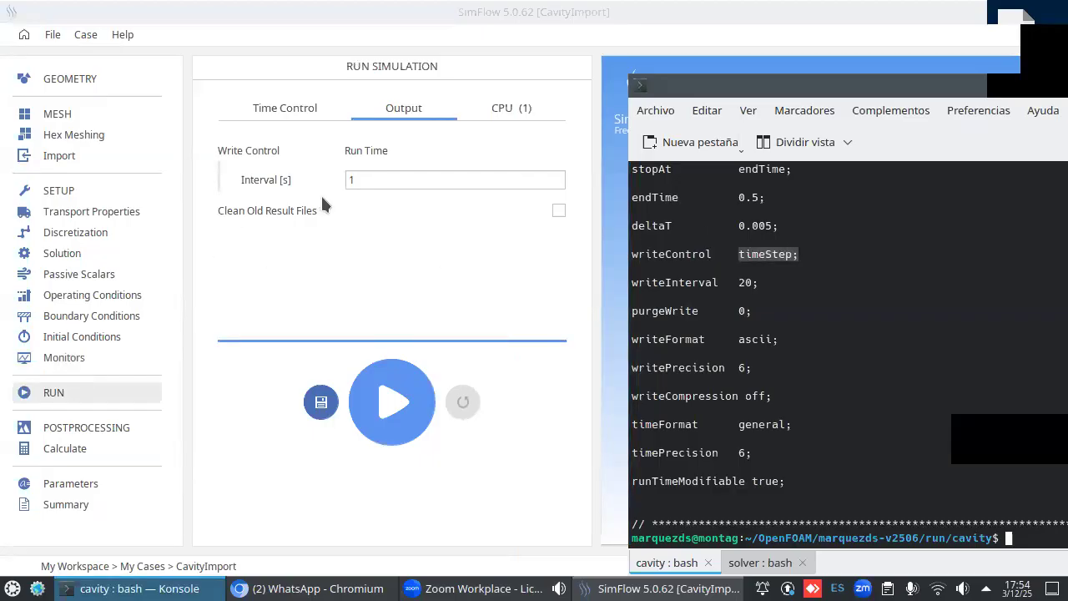
pyautogui.moveTo(738, 282); pyautogui.dragTo(753, 282)
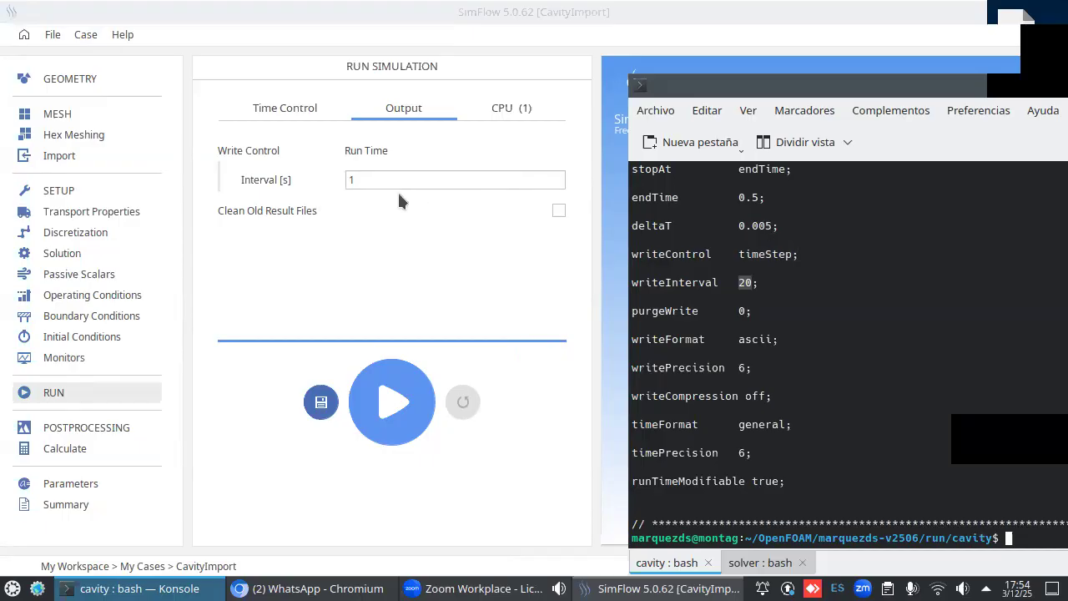
pyautogui.click(363, 180)
pyautogui.doubleClick(348, 179)
pyautogui.write('0.1')
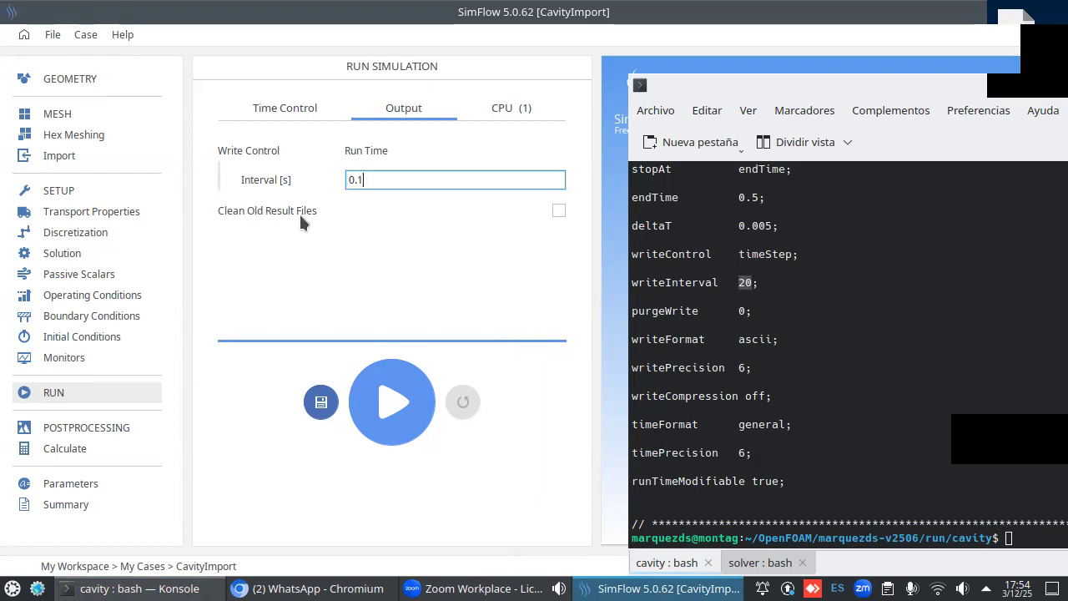
pyautogui.click(559, 211)
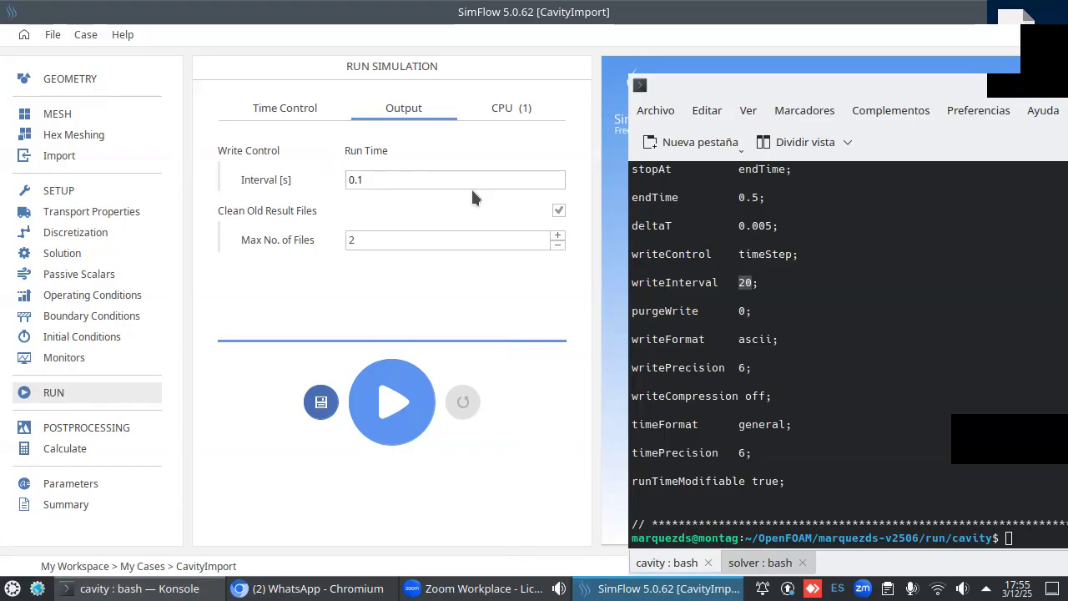
pyautogui.click(559, 211)
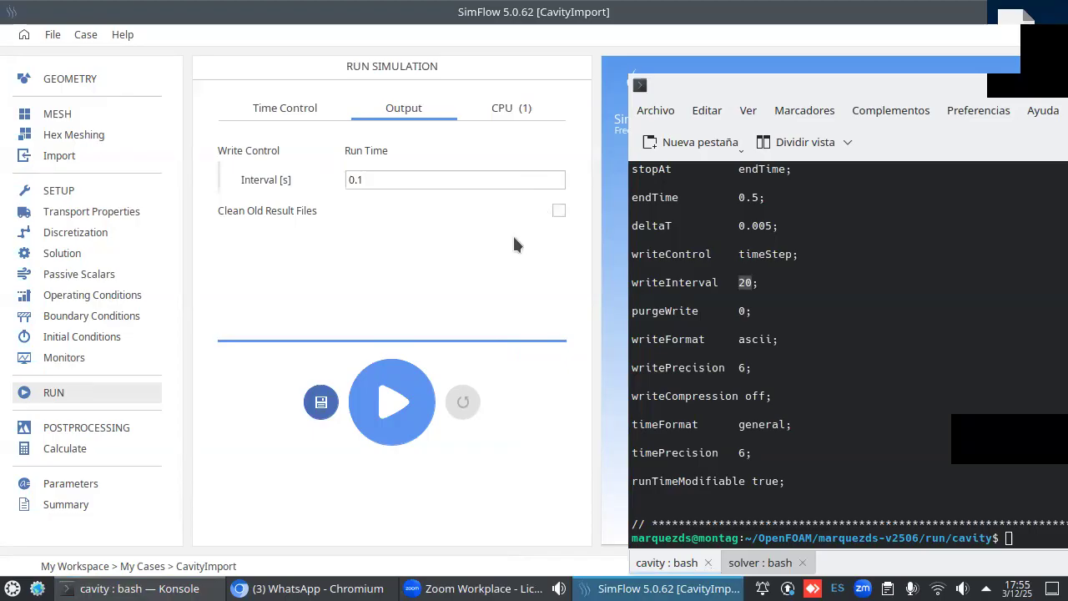
# - Minimize the Konsole window, save the case files, and run the simulation through to completion
pyautogui.moveTo(932, 85); pyautogui.dragTo(337, 110)
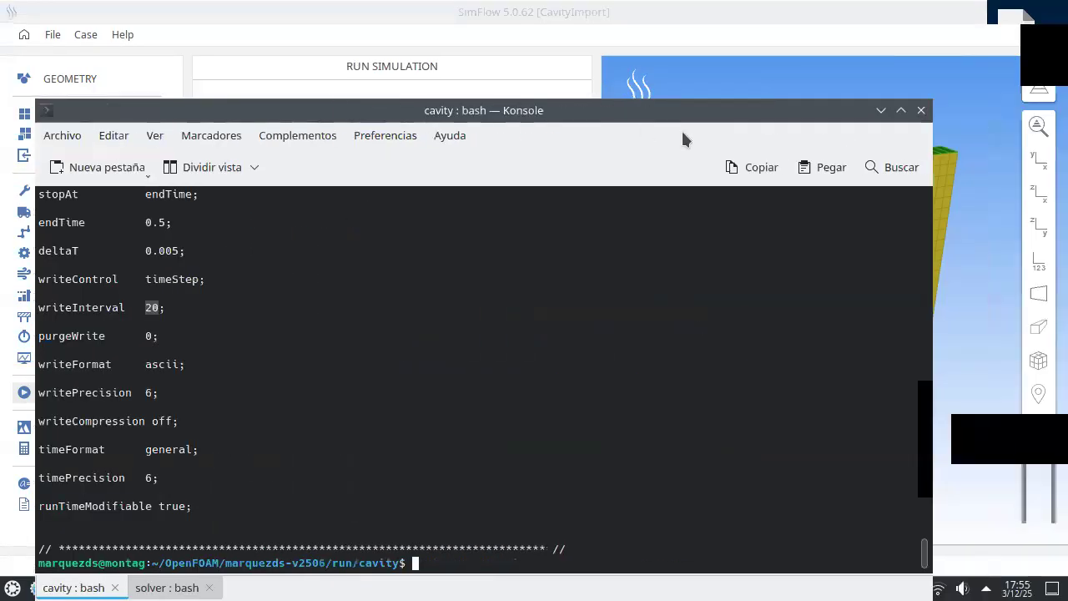
pyautogui.click(878, 112)
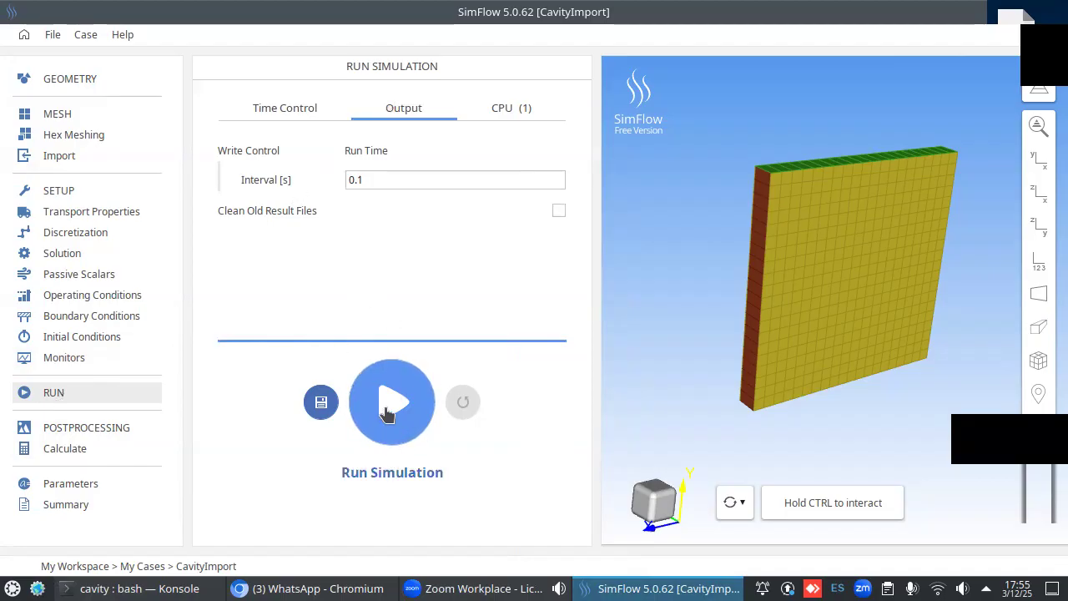
pyautogui.click(312, 403)
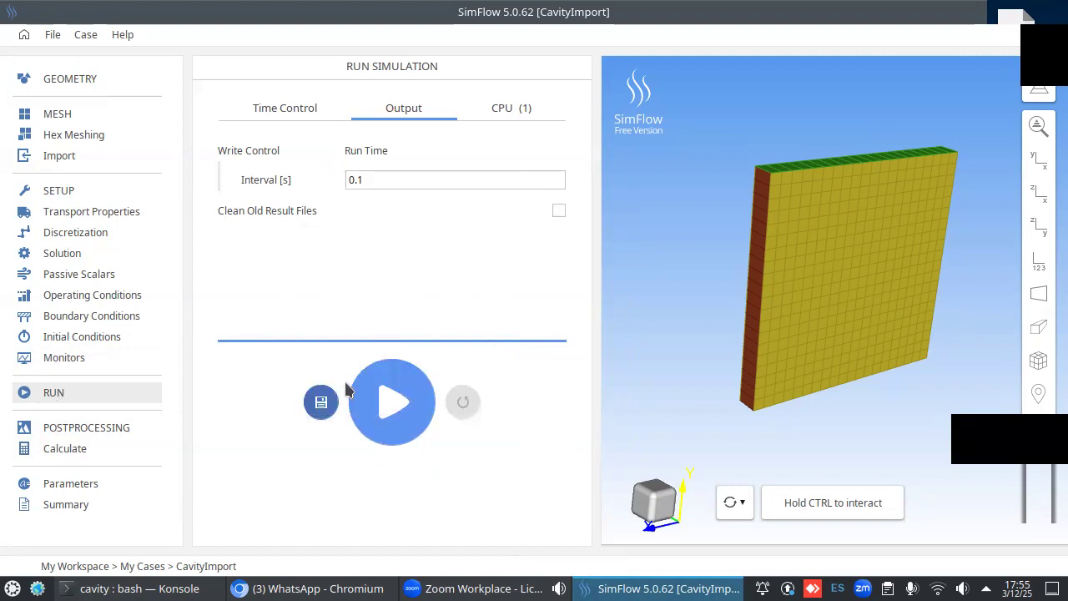
pyautogui.click(393, 406)
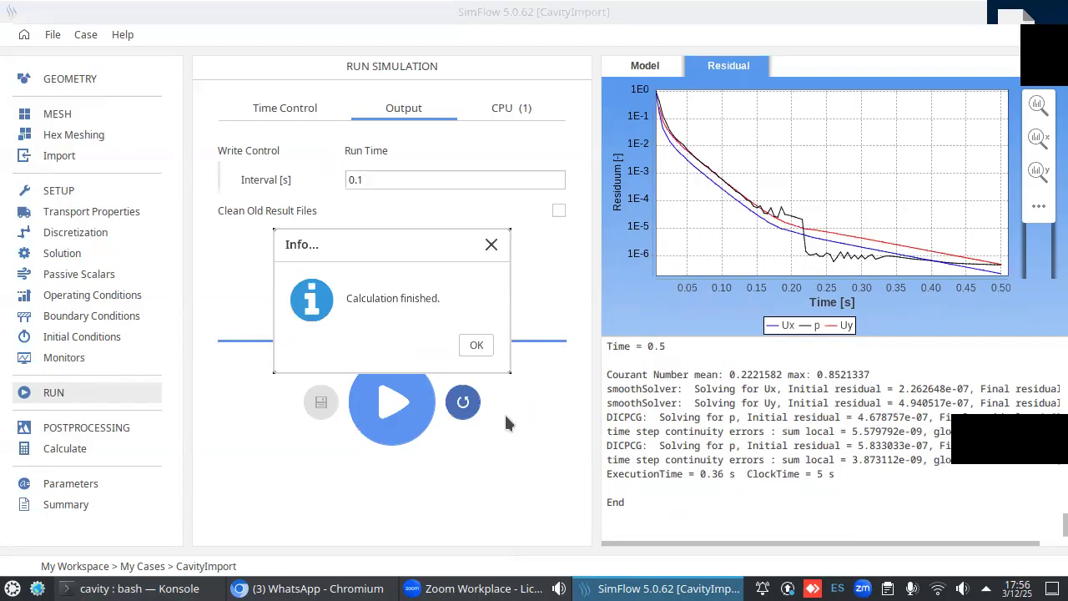
pyautogui.click(476, 344)
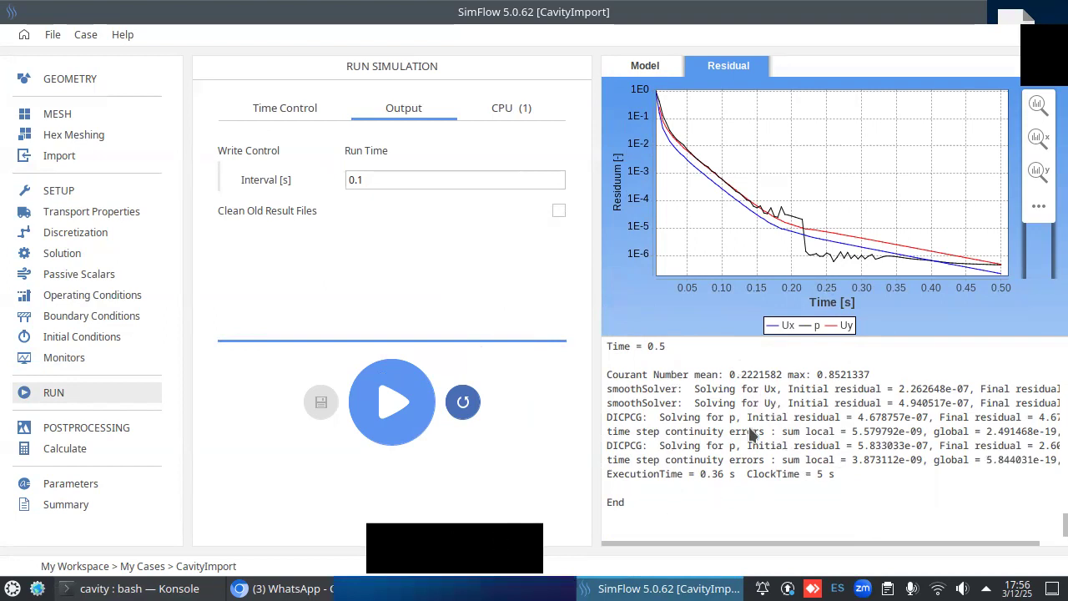
# - Review the solver log and residual plot of the finished run, and view the cavity mesh in the model view
pyautogui.scroll(4, 748, 433)
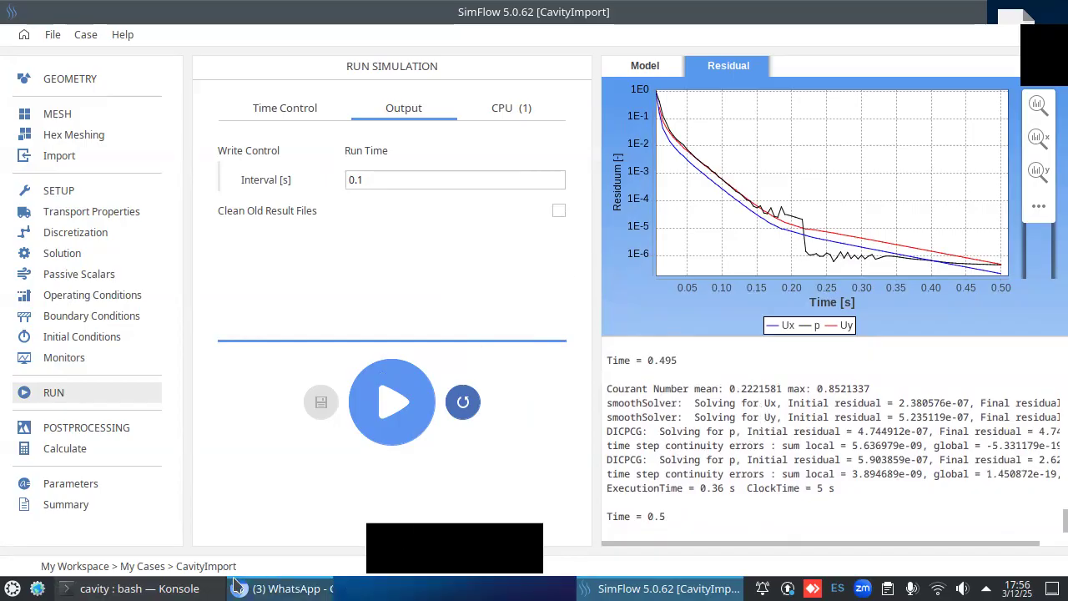
pyautogui.click(135, 588)
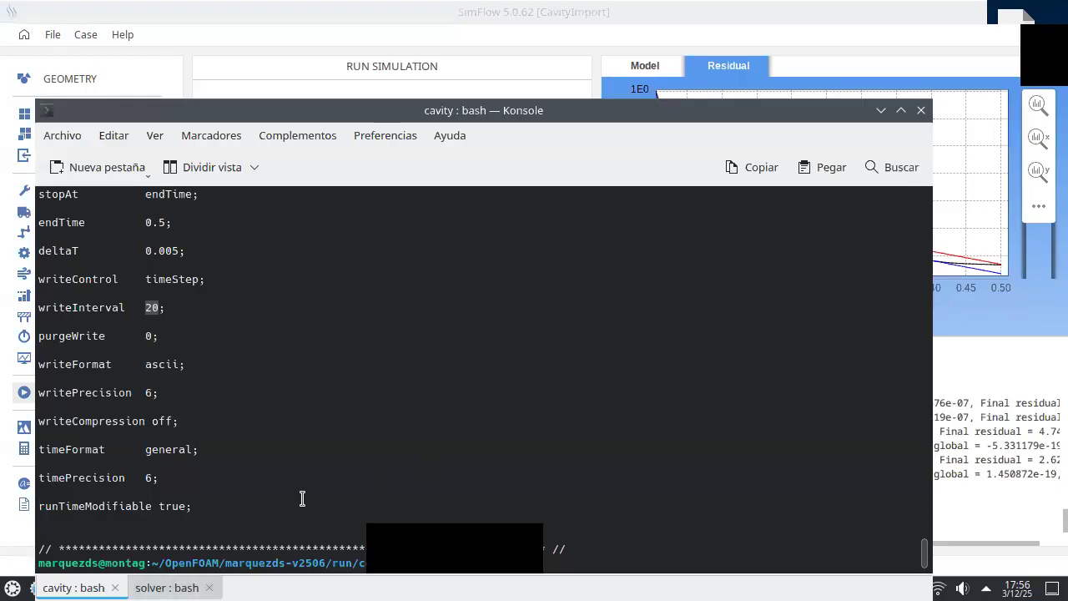
pyautogui.click(880, 110)
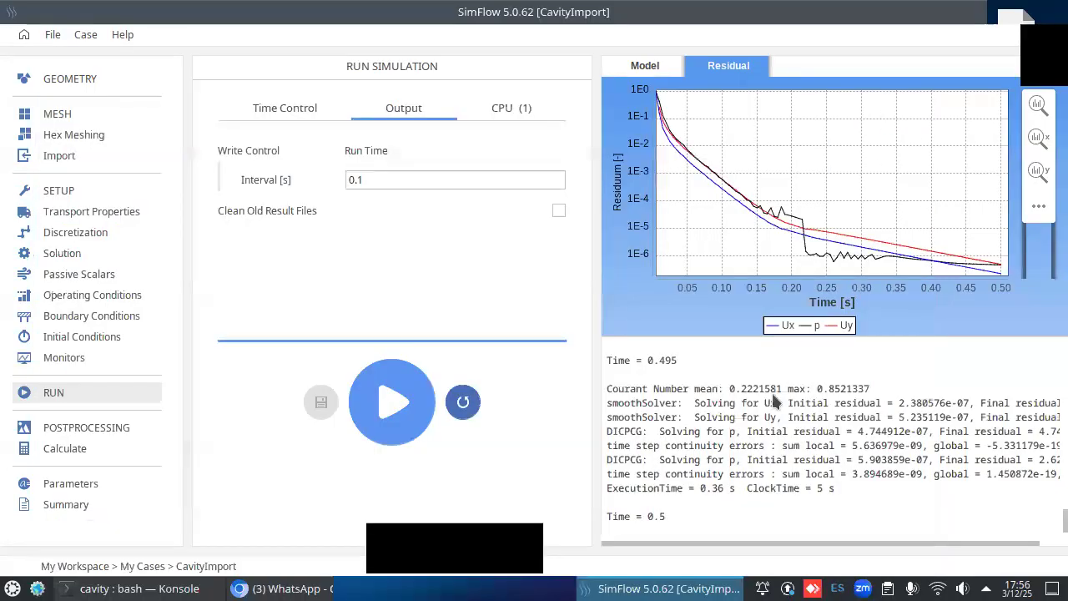
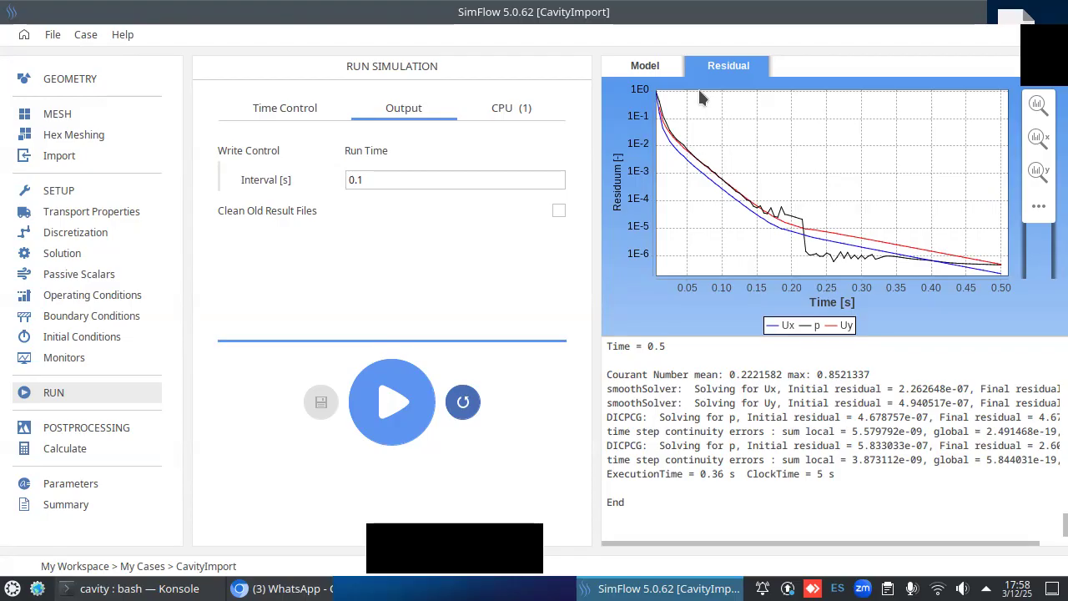
pyautogui.click(646, 71)
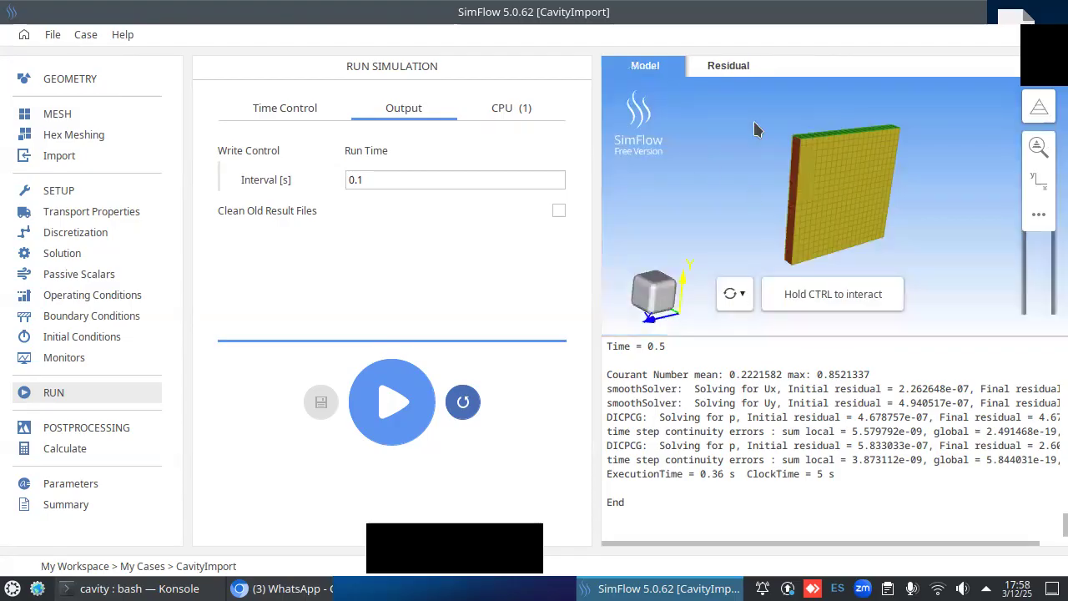
pyautogui.moveTo(831, 177)
pyautogui.keyDown('ctrl'); pyautogui.mouseDown()
pyautogui.moveTo(814, 128)
pyautogui.moveTo(831, 186)
pyautogui.mouseUp(); pyautogui.keyUp('ctrl')
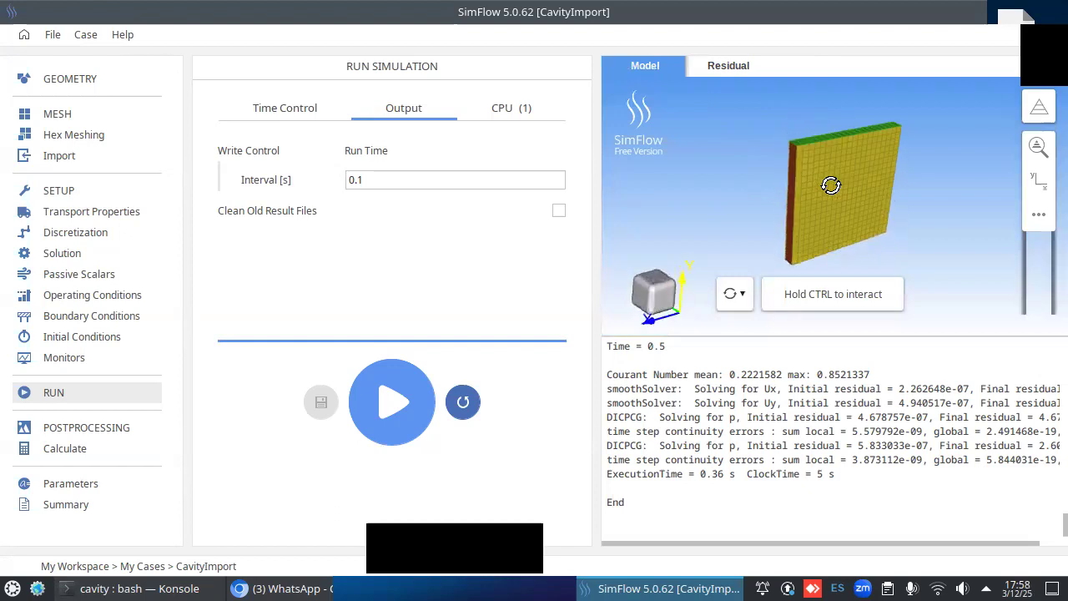
pyautogui.keyDown('ctrl'); pyautogui.moveTo(936, 192); pyautogui.dragTo(927, 164); pyautogui.keyUp('ctrl')
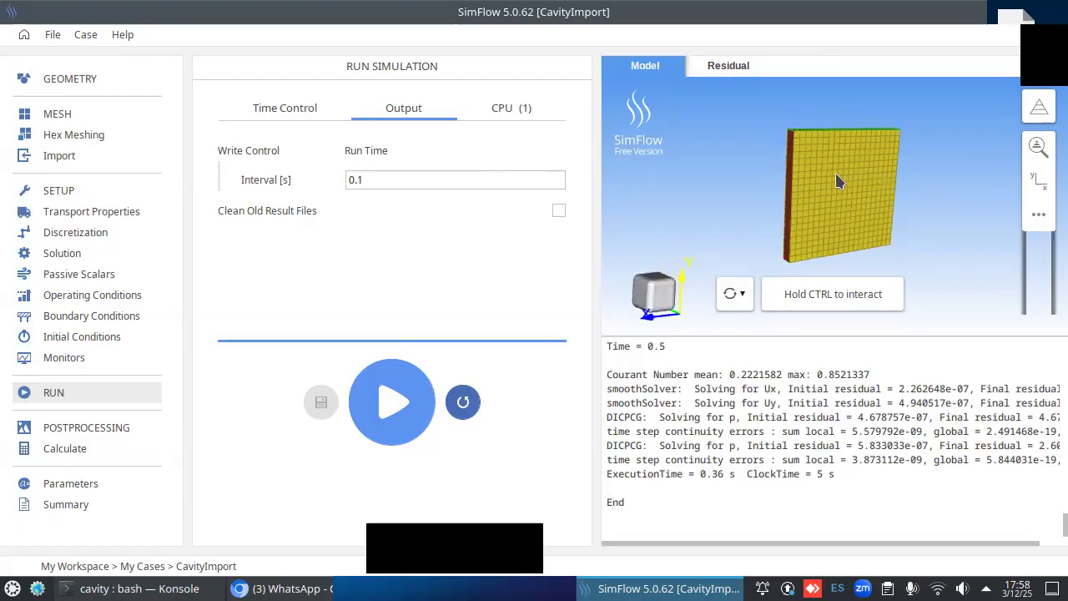
# - Check the postprocessing export formats, open the CavityImport results in ParaView, and dismiss its welcome window
pyautogui.click(73, 431)
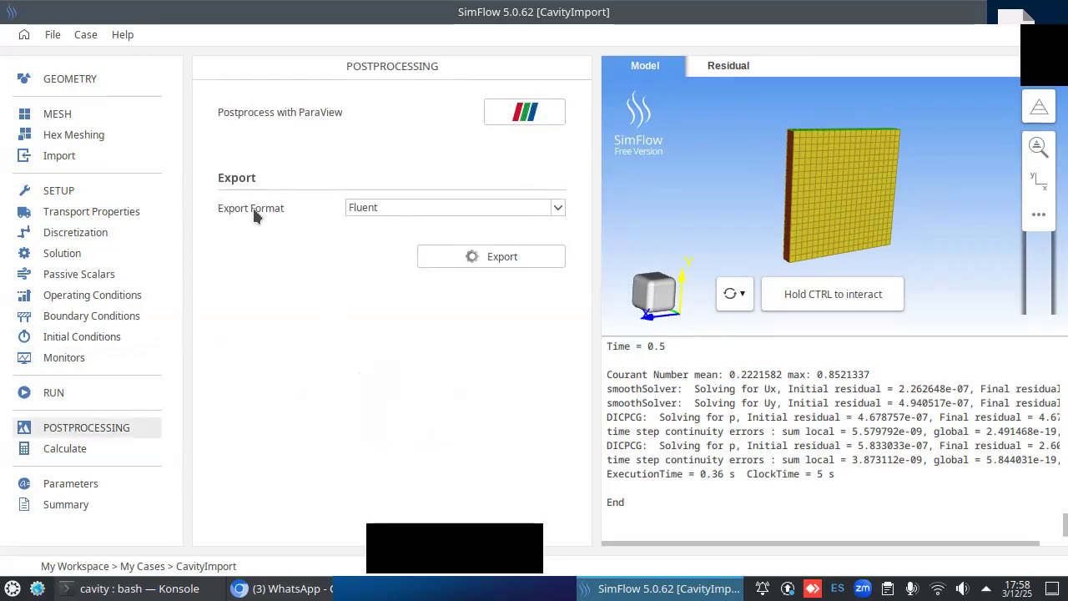
pyautogui.click(554, 208)
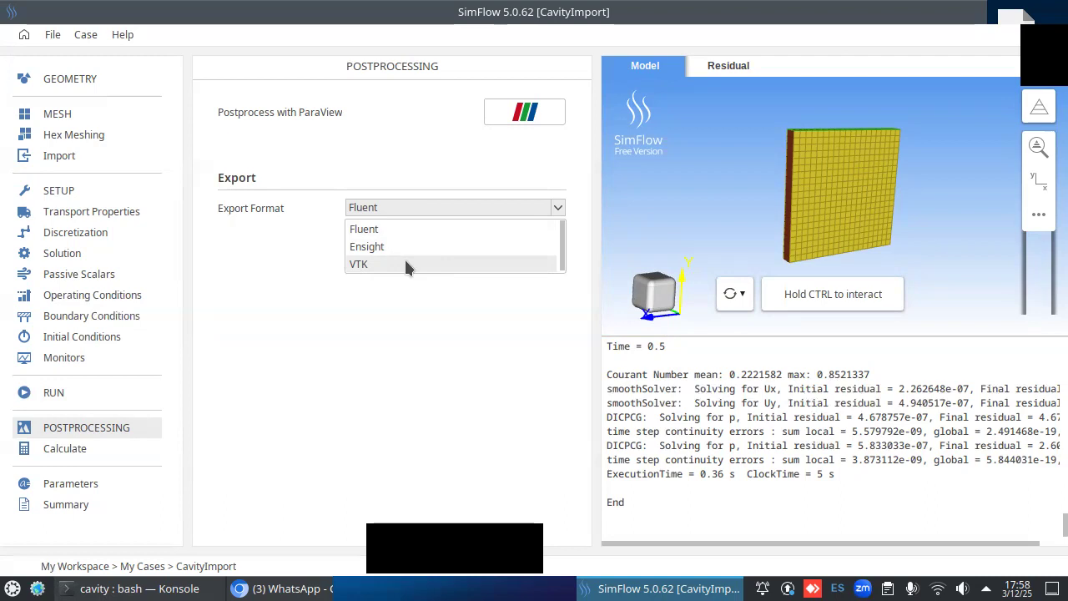
pyautogui.click(523, 117)
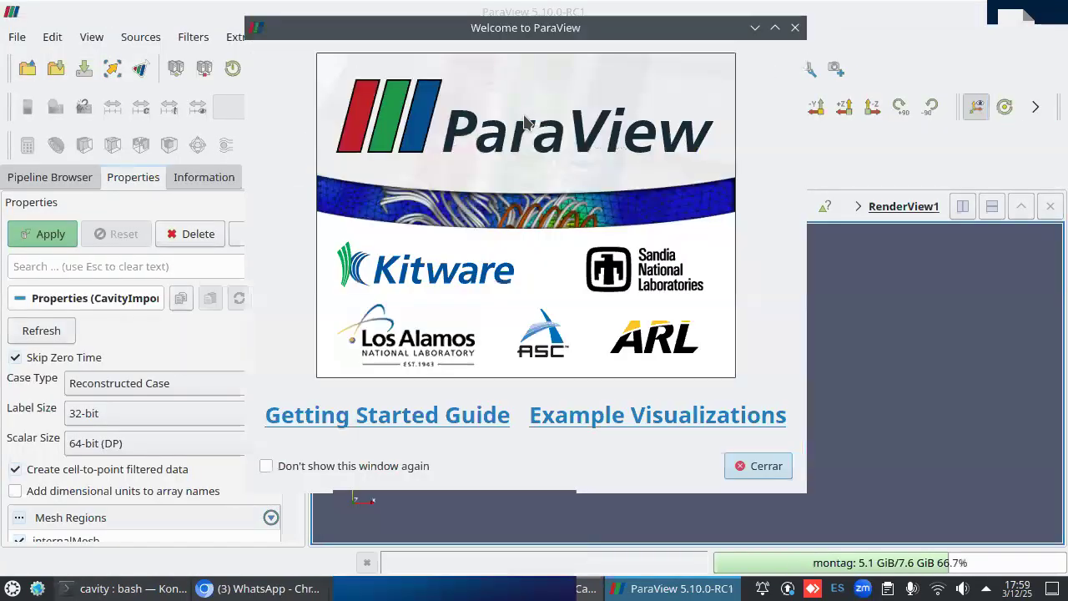
pyautogui.click(767, 467)
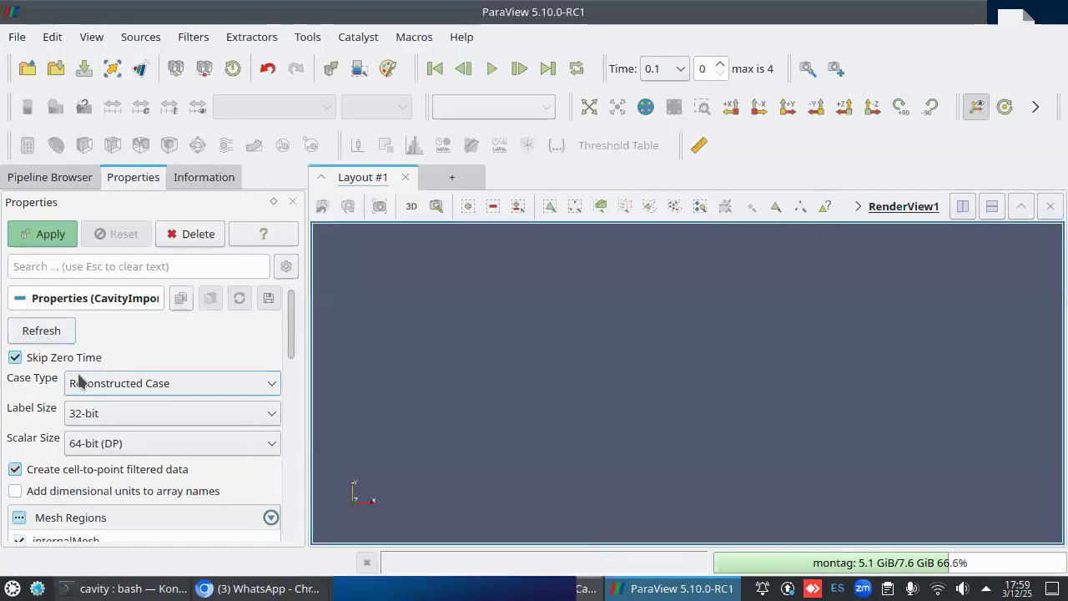
# - Load the CavityImport case with the zero time step included, and move the pressure legend upward and closer to the cavity
pyautogui.click(14, 359)
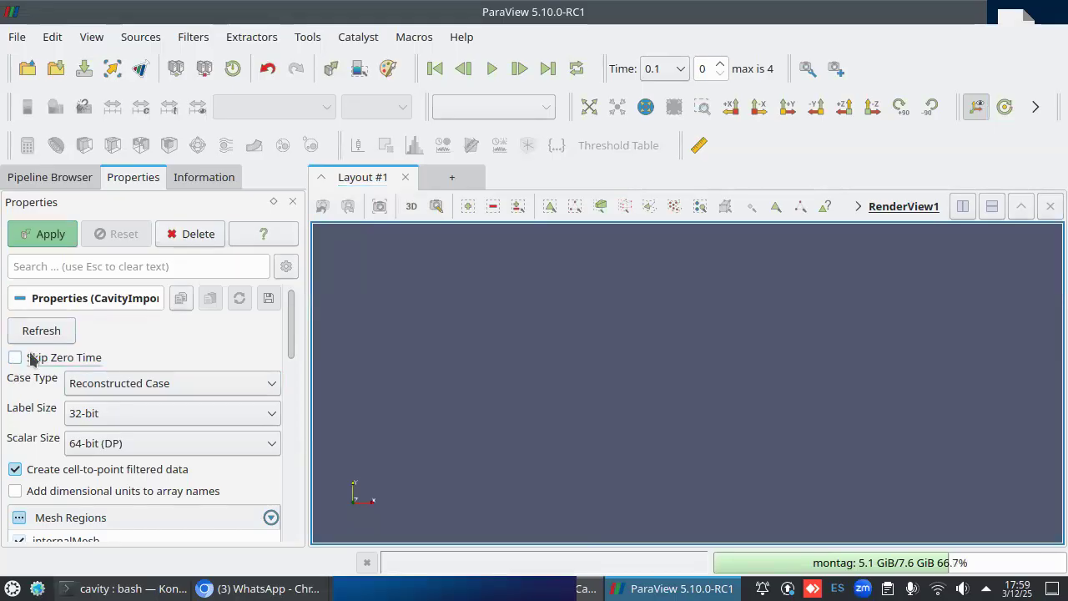
pyautogui.click(52, 235)
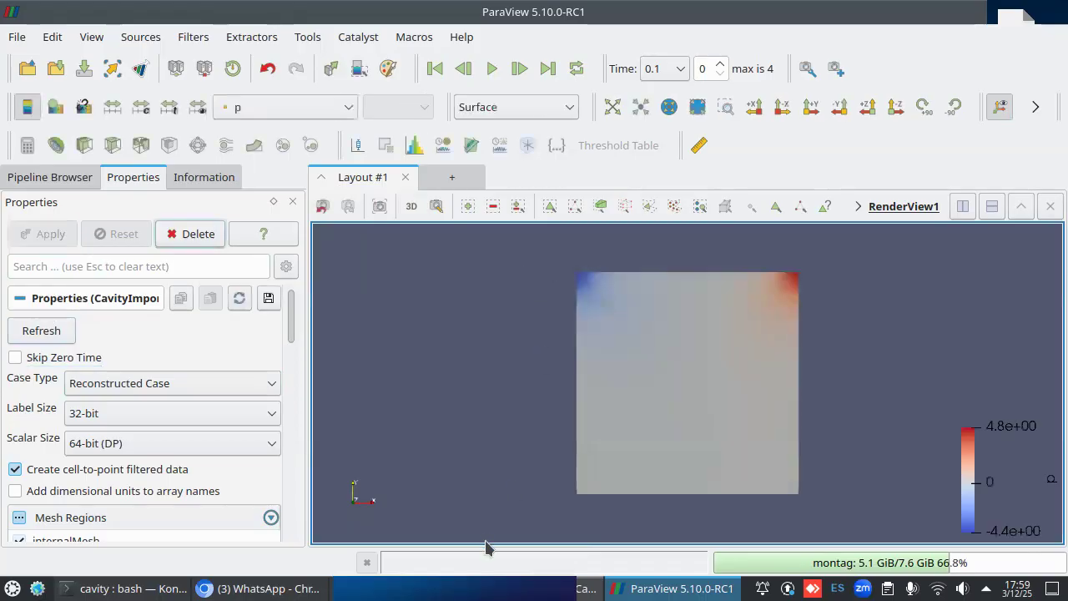
pyautogui.moveTo(975, 479); pyautogui.dragTo(951, 387)
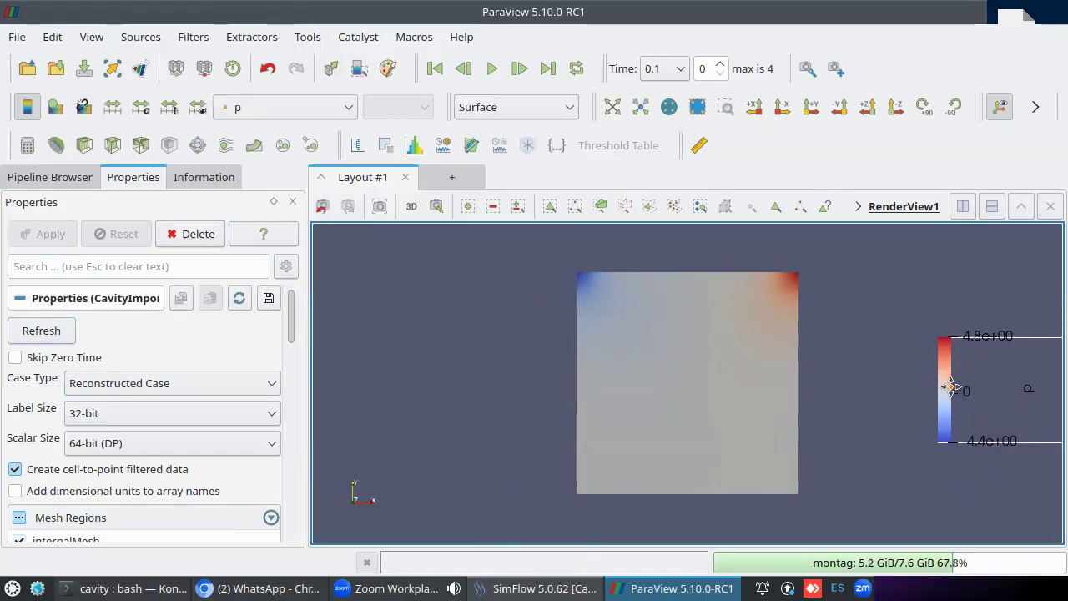
pyautogui.moveTo(951, 387); pyautogui.dragTo(937, 383)
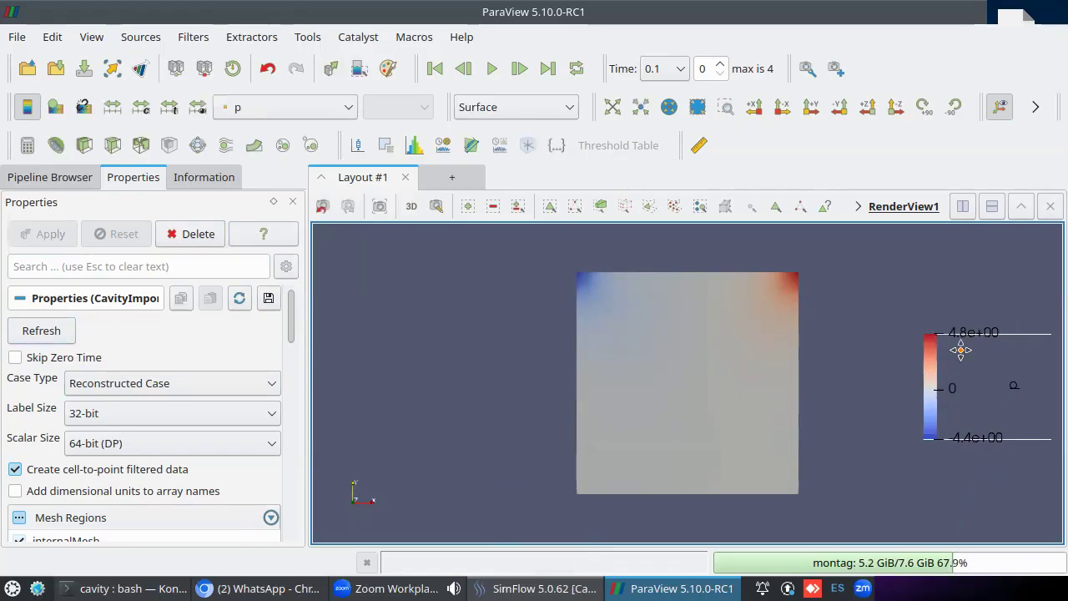
# - Apply the Rainbow Uniform color preset to the pressure field p, and close the color map editor
pyautogui.moveTo(710, 352); pyautogui.dragTo(734, 362)
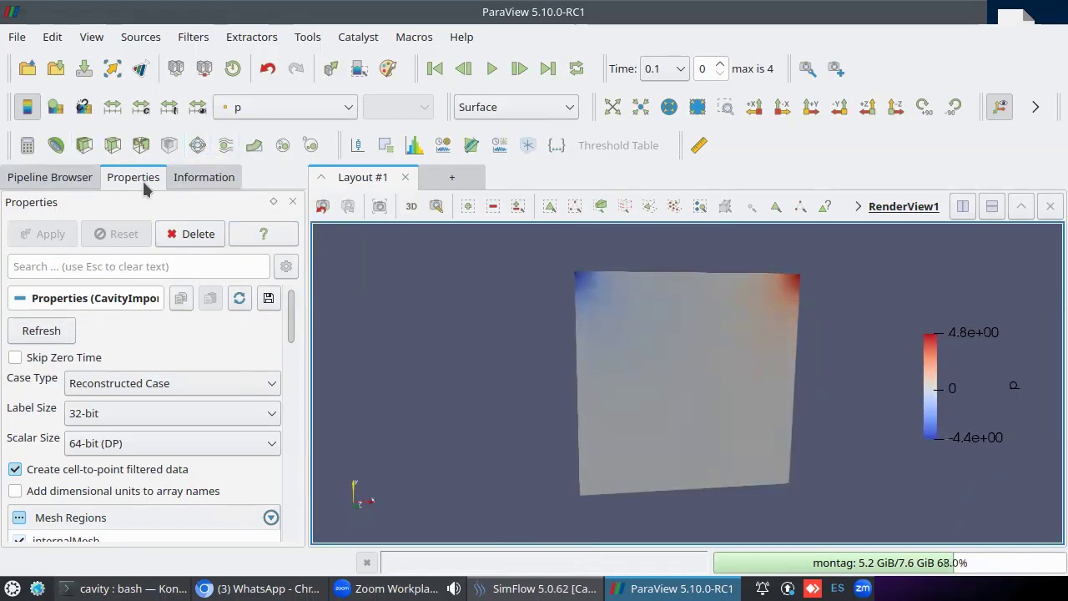
pyautogui.click(55, 107)
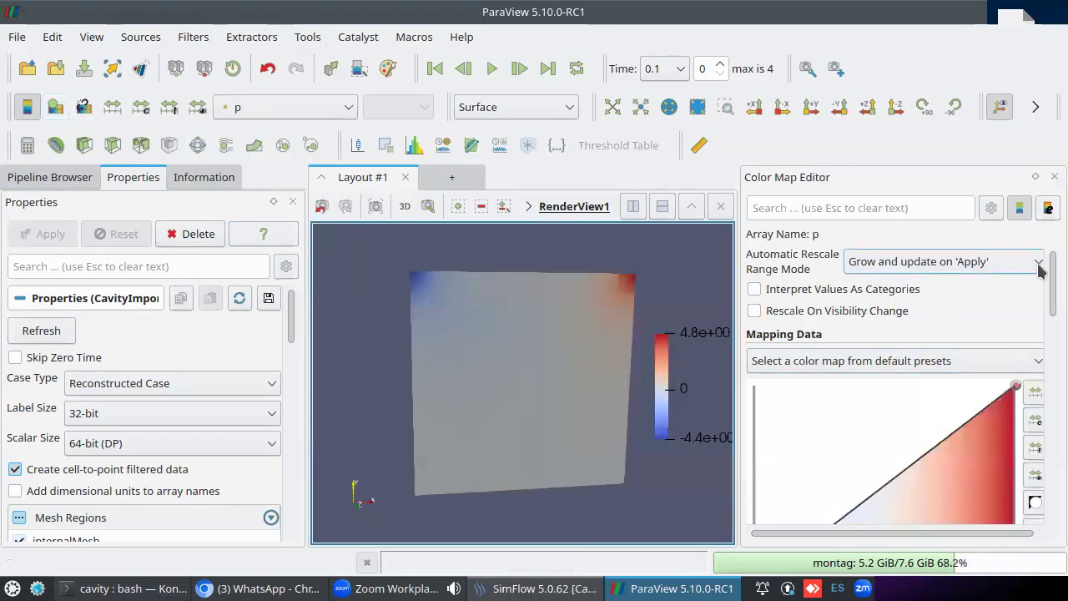
pyautogui.moveTo(1046, 274); pyautogui.dragTo(1044, 330)
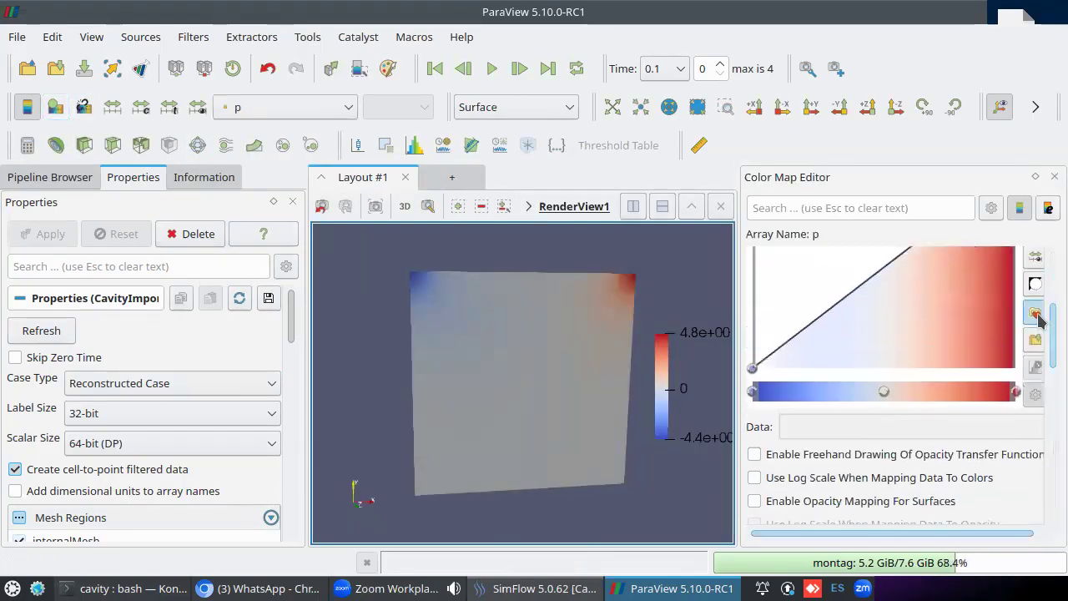
pyautogui.click(1035, 312)
pyautogui.click(246, 381)
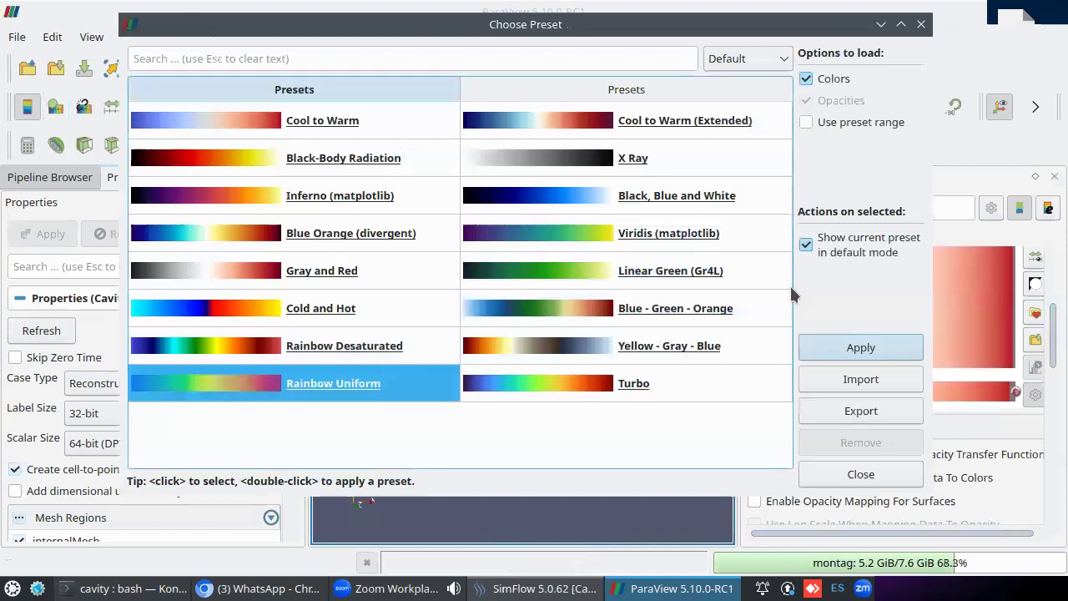
pyautogui.click(826, 350)
pyautogui.click(845, 472)
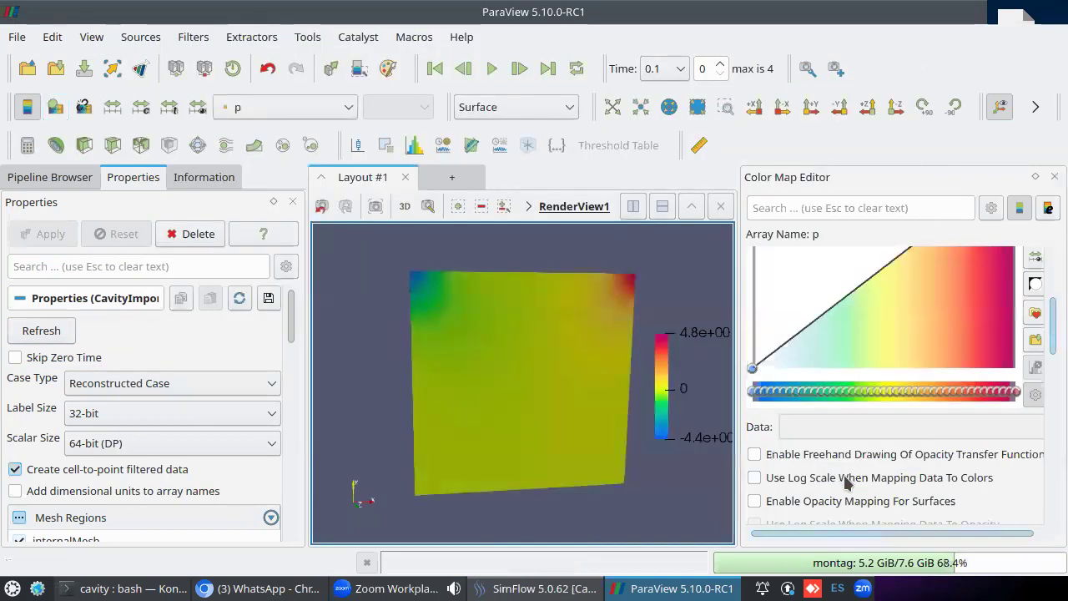
pyautogui.click(1054, 177)
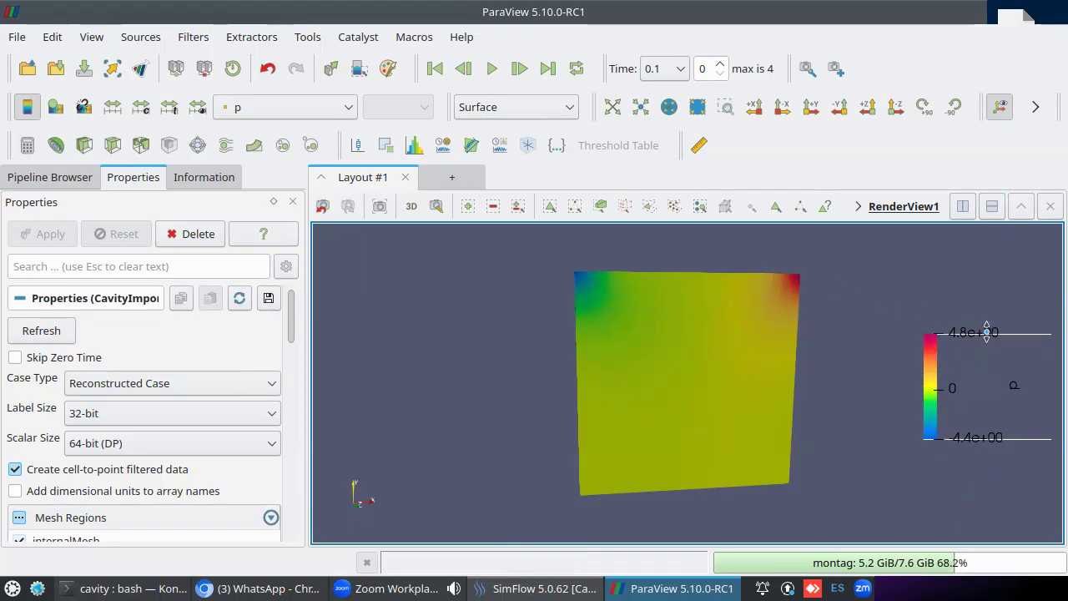
# - Color the cavity by the velocity field U and apply the Rainbow Uniform color preset to it
pyautogui.moveTo(739, 346)
pyautogui.mouseDown()
pyautogui.moveTo(758, 358)
pyautogui.moveTo(787, 353)
pyautogui.moveTo(782, 363)
pyautogui.moveTo(726, 333)
pyautogui.mouseUp()
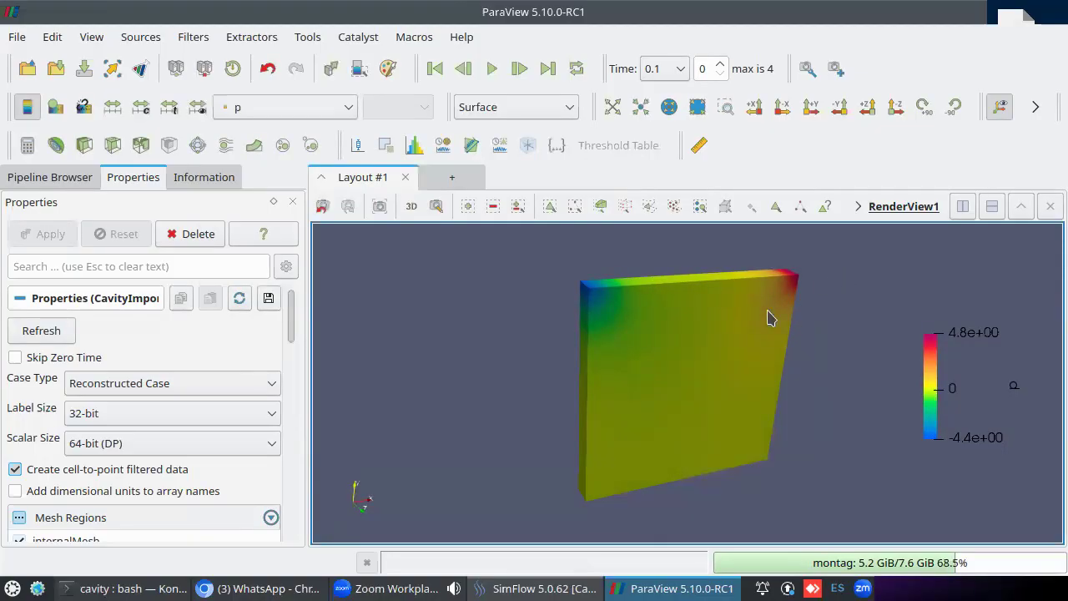
pyautogui.moveTo(703, 353); pyautogui.dragTo(678, 337)
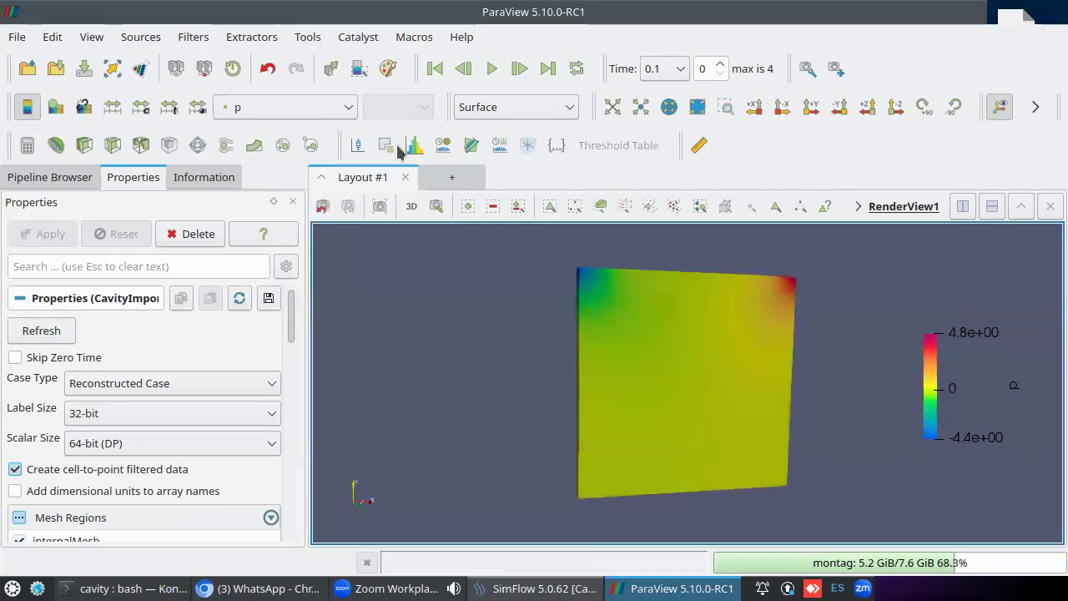
pyautogui.click(318, 109)
pyautogui.click(306, 213)
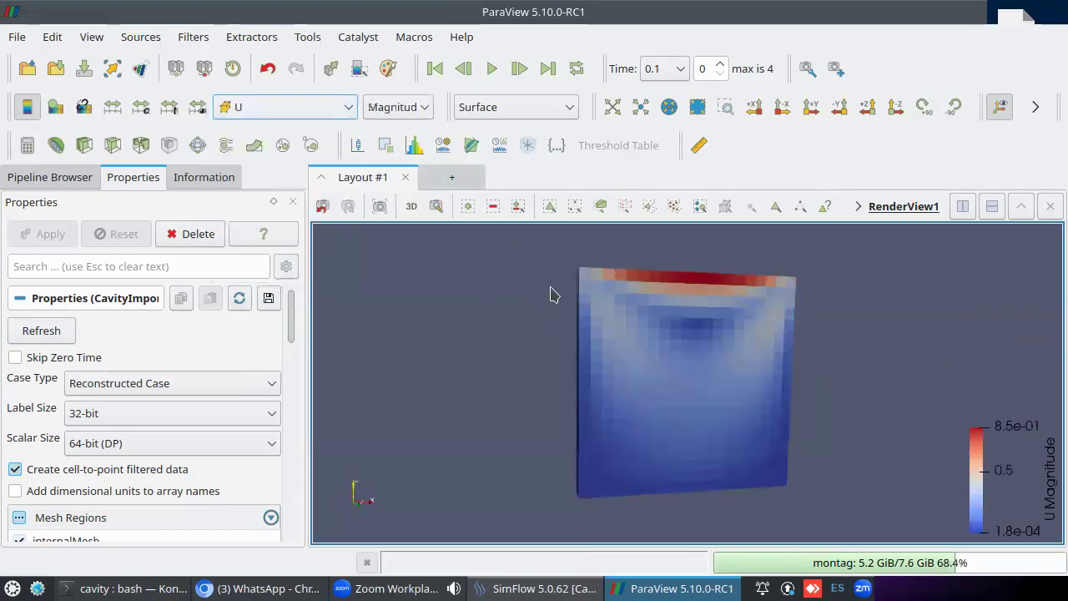
pyautogui.click(55, 106)
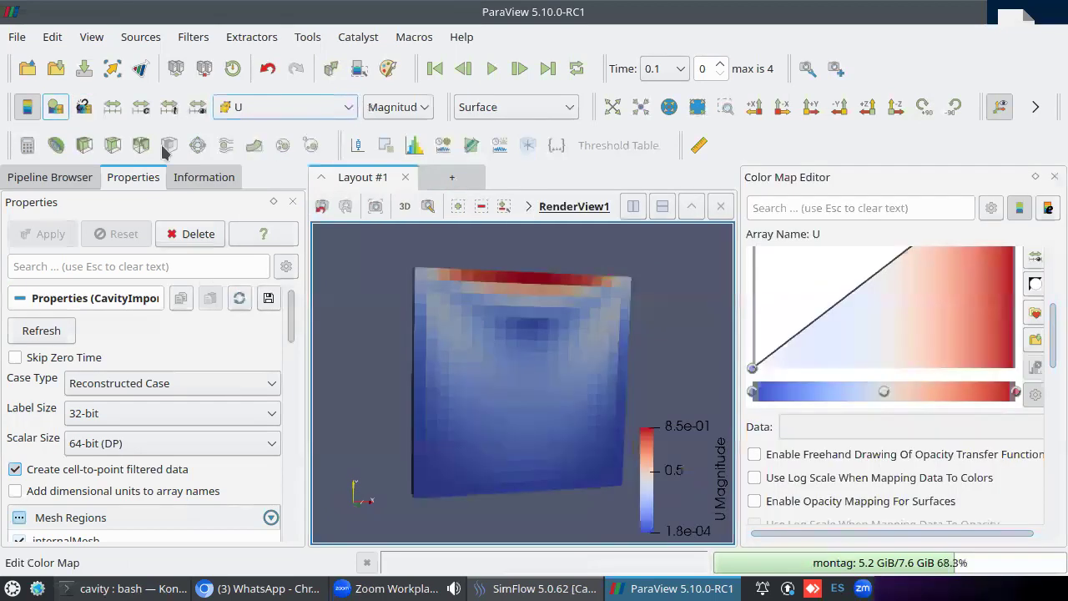
pyautogui.click(1034, 314)
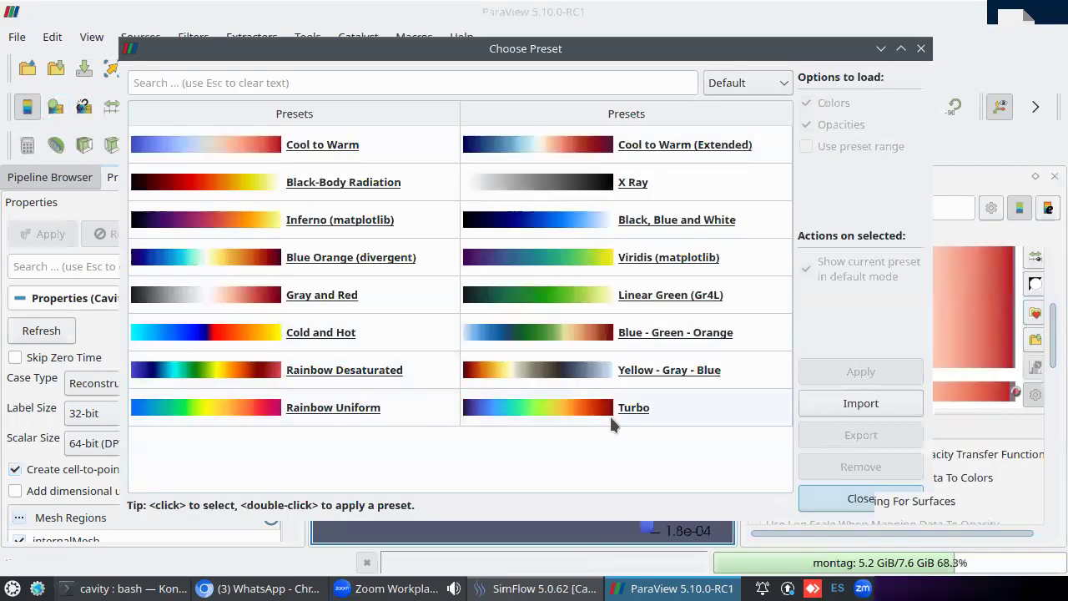
pyautogui.click(275, 407)
pyautogui.click(847, 372)
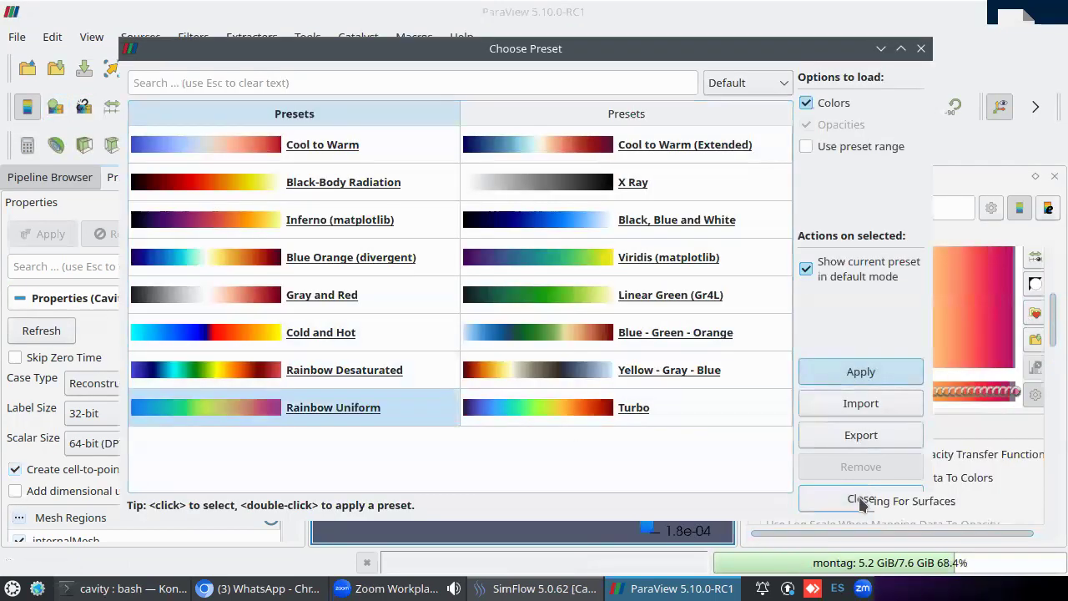
pyautogui.click(863, 498)
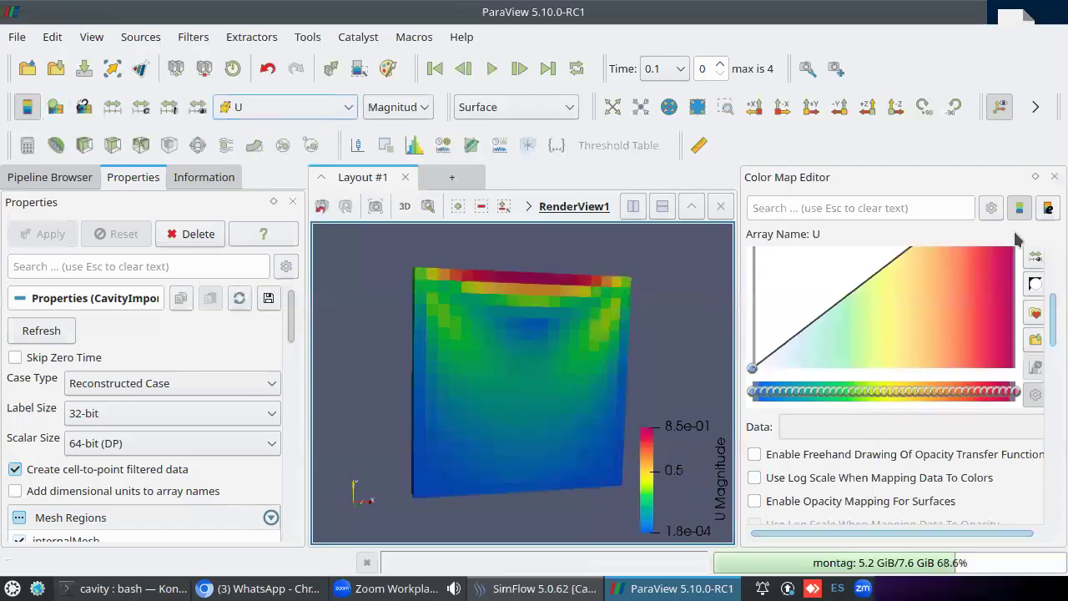
# - Close the Color Map Editor and examine the velocity magnitude along the cavity's upper edge from several angles
pyautogui.click(1053, 177)
pyautogui.moveTo(662, 398); pyautogui.dragTo(655, 305)
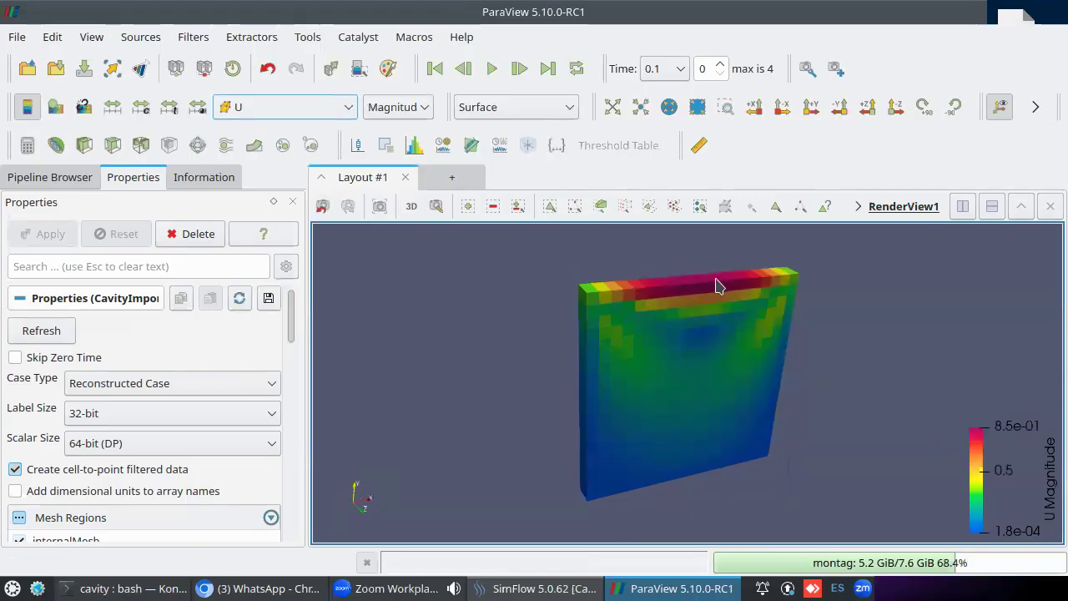
pyautogui.moveTo(679, 281)
pyautogui.mouseDown()
pyautogui.moveTo(693, 300)
pyautogui.moveTo(671, 287)
pyautogui.mouseUp()
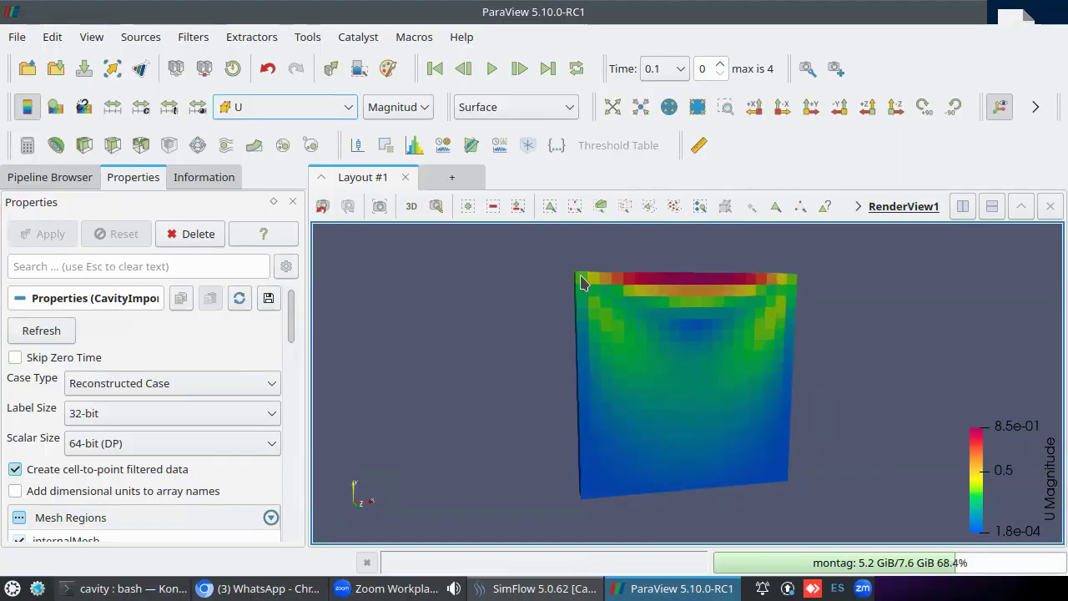
pyautogui.moveTo(732, 327); pyautogui.dragTo(748, 338)
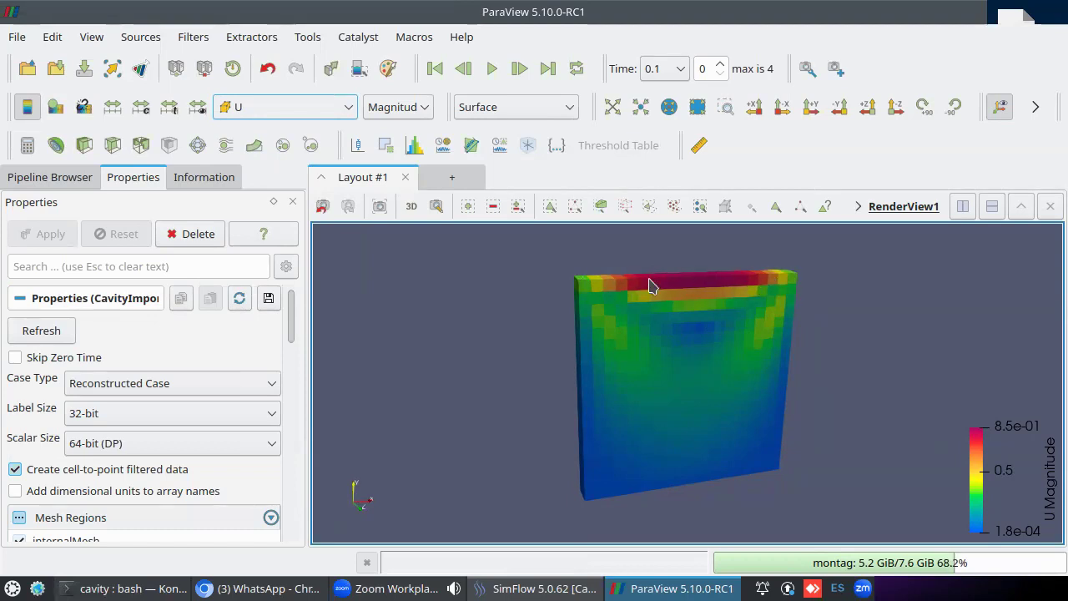
pyautogui.moveTo(655, 296); pyautogui.dragTo(659, 291)
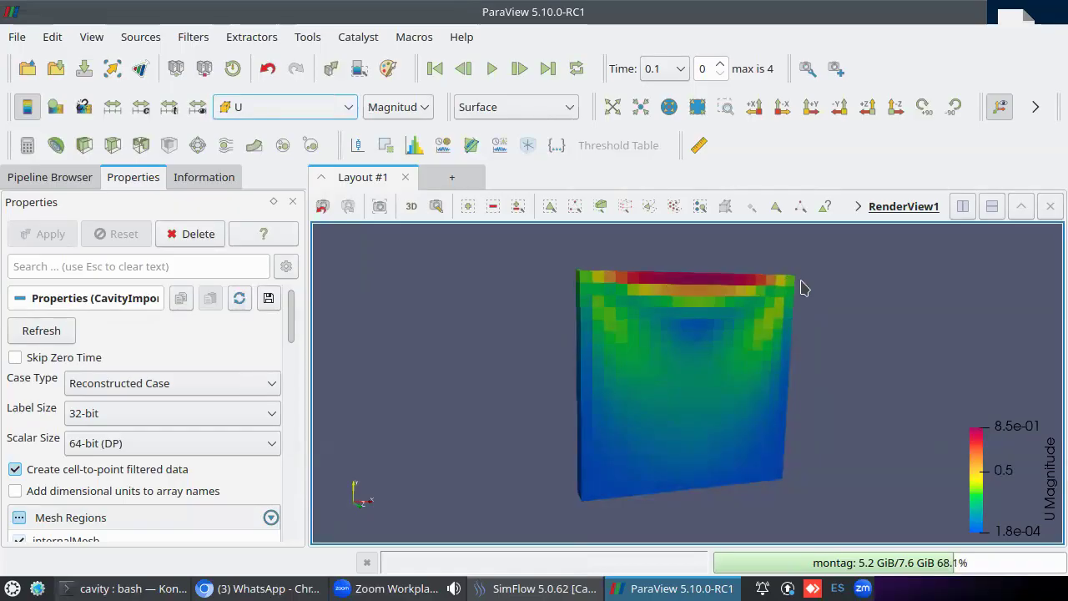
pyautogui.moveTo(699, 329); pyautogui.dragTo(594, 396)
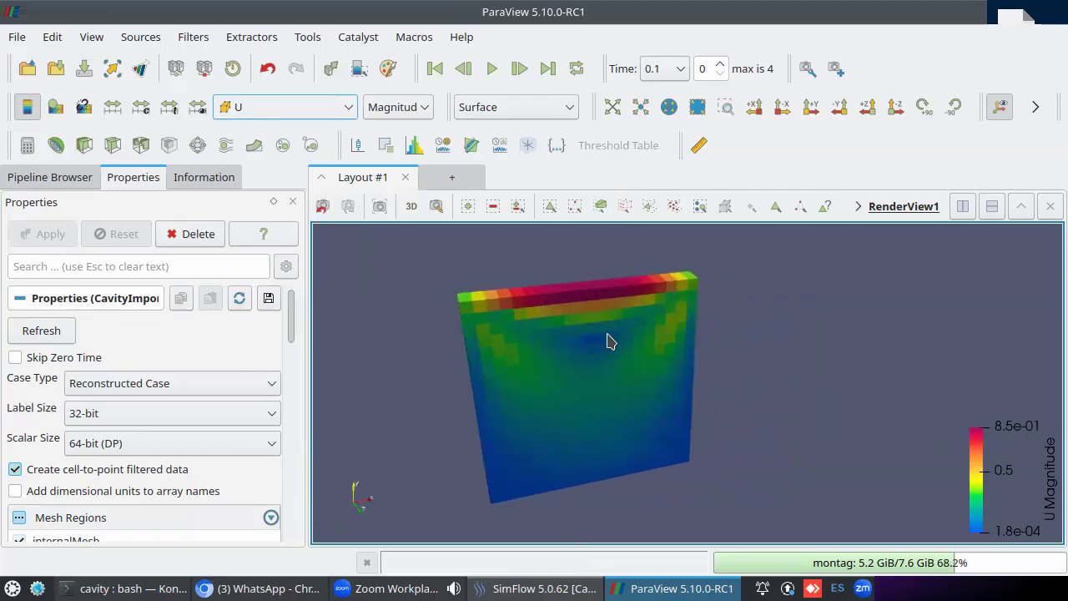
pyautogui.moveTo(608, 341); pyautogui.dragTo(631, 334)
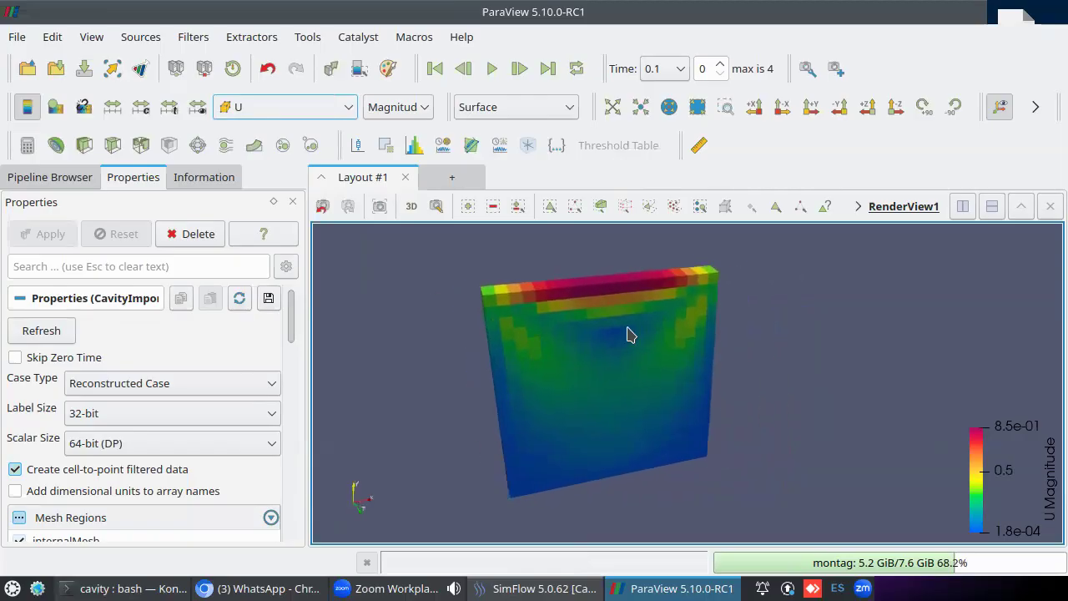
# - Add the patch/fixedWalls and patch/movingWall mesh regions to the CavityImport.foam display and apply the change
pyautogui.click(77, 182)
pyautogui.click(125, 179)
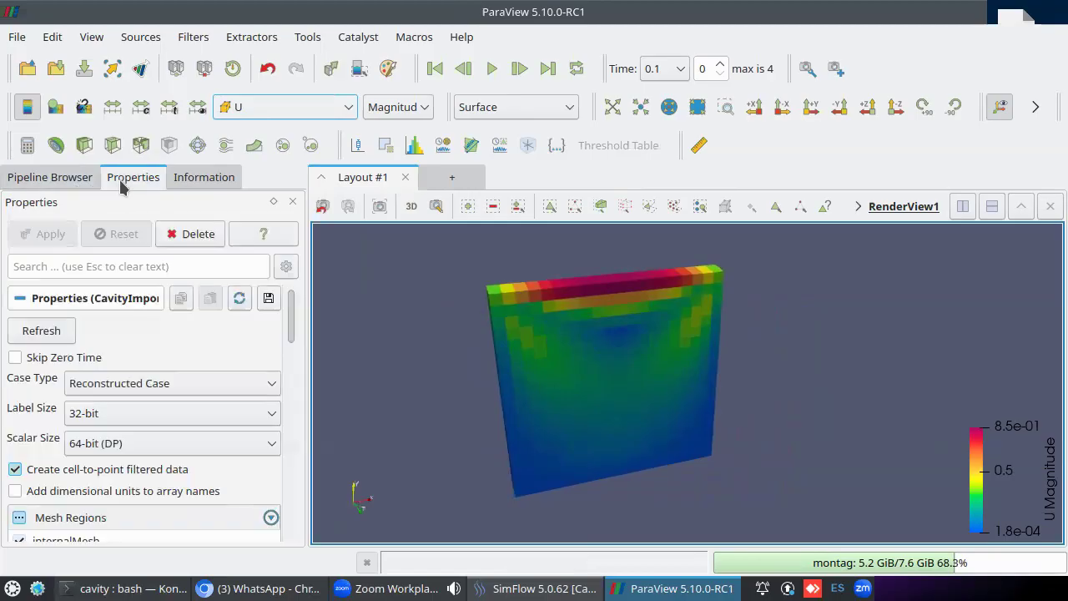
pyautogui.click(78, 177)
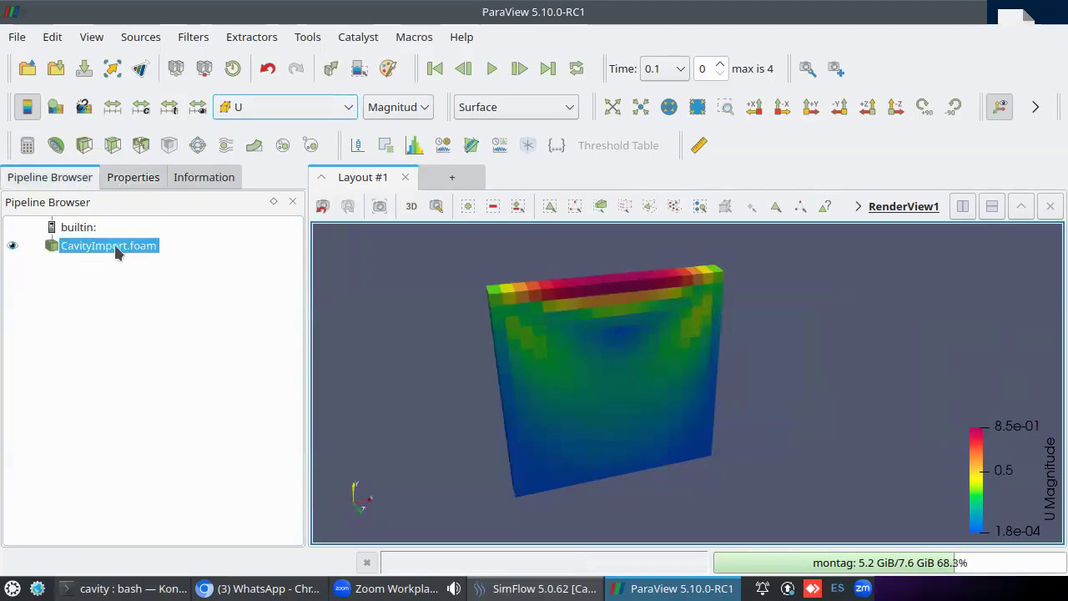
pyautogui.click(134, 182)
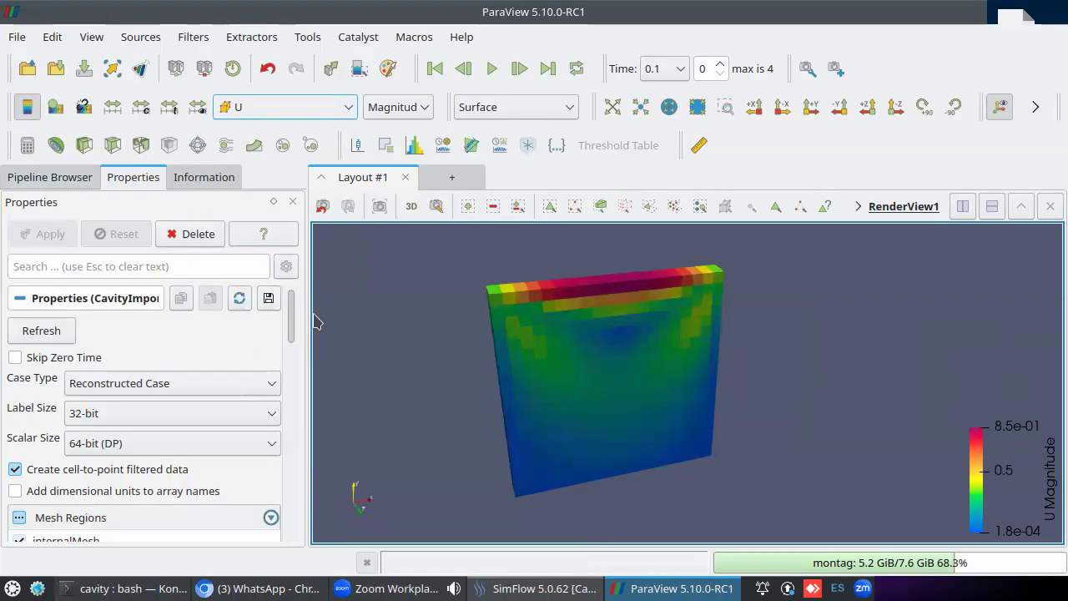
pyautogui.scroll(-3, 300, 344)
pyautogui.scroll(-10, 299, 343)
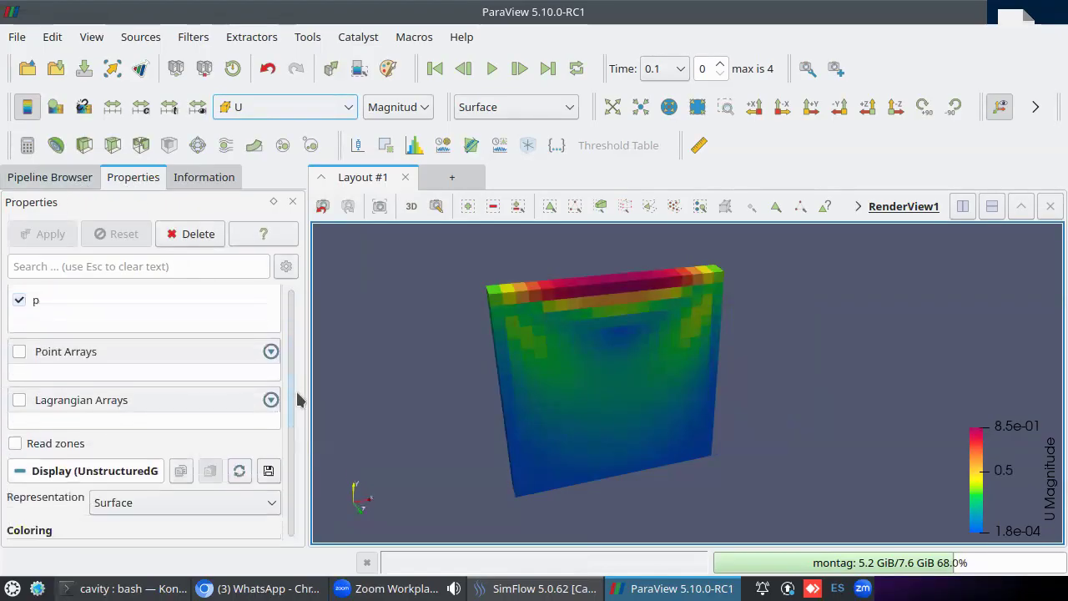
pyautogui.scroll(10, 284, 400)
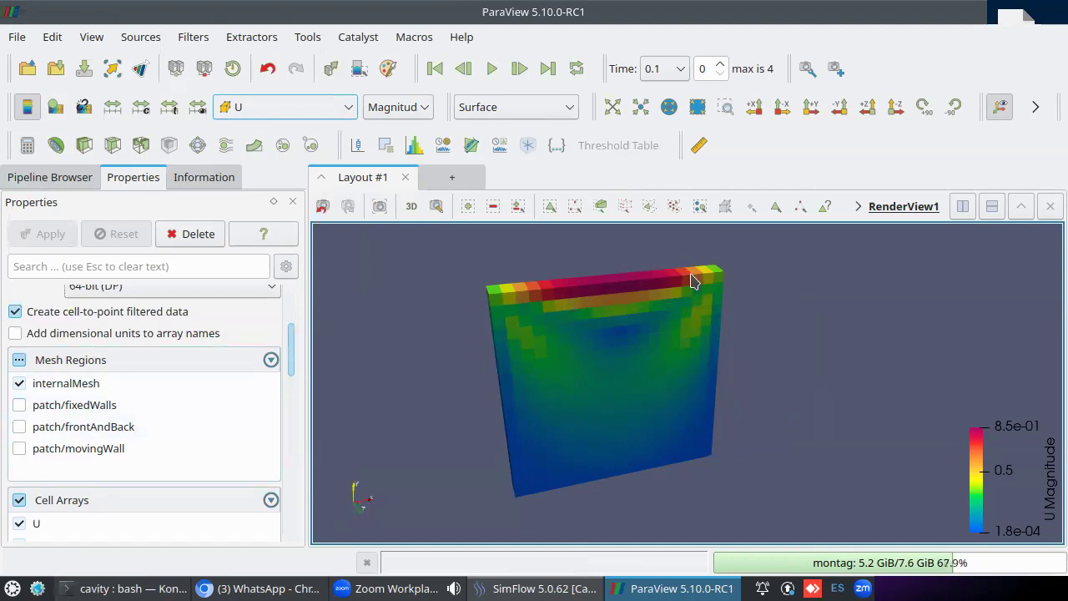
pyautogui.click(20, 405)
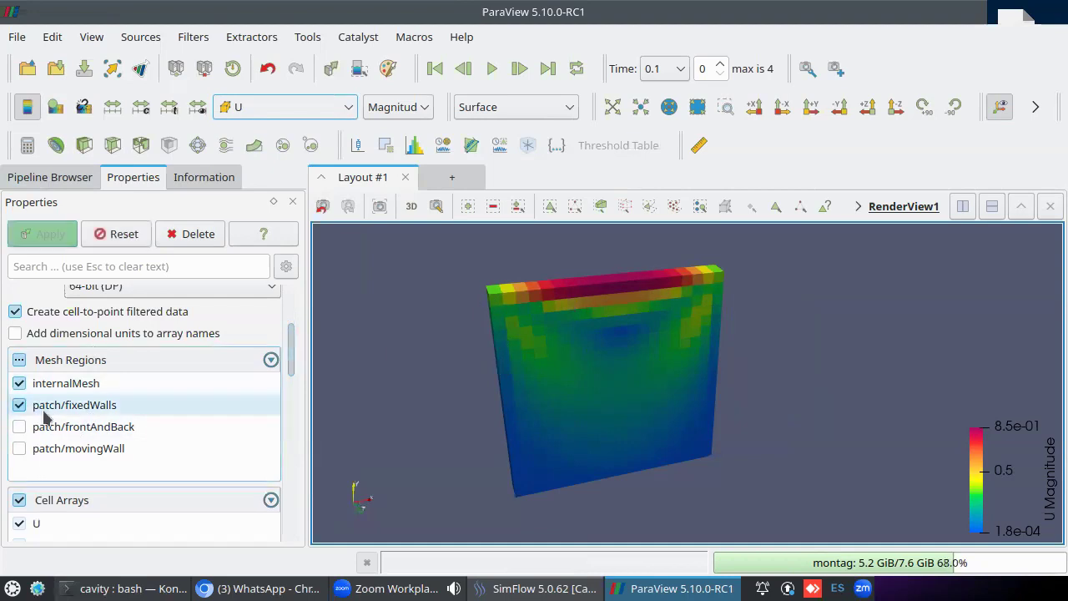
pyautogui.click(19, 449)
pyautogui.click(58, 241)
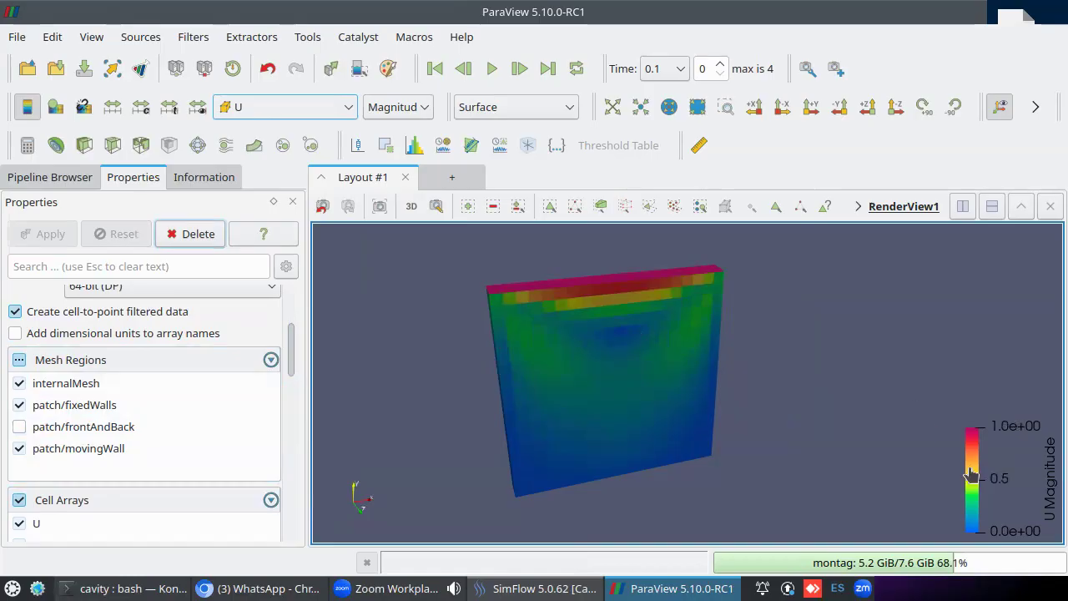
# - Move the U Magnitude color legend up to mid-height of the render view and align the camera with the -Z direction
pyautogui.moveTo(973, 476); pyautogui.dragTo(985, 346)
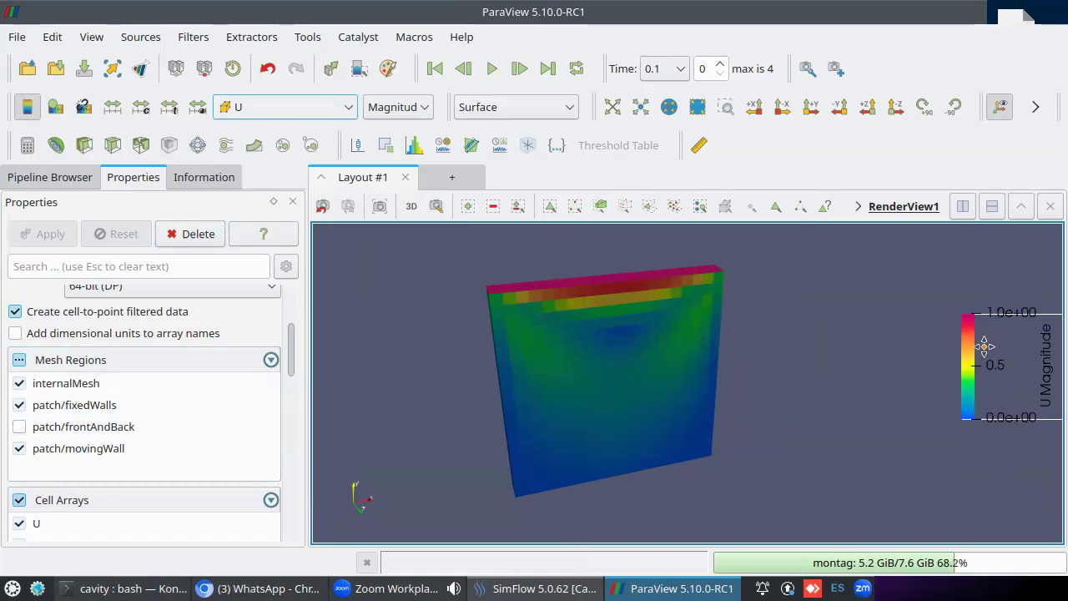
pyautogui.moveTo(672, 418); pyautogui.dragTo(553, 351)
pyautogui.moveTo(595, 471); pyautogui.dragTo(670, 348)
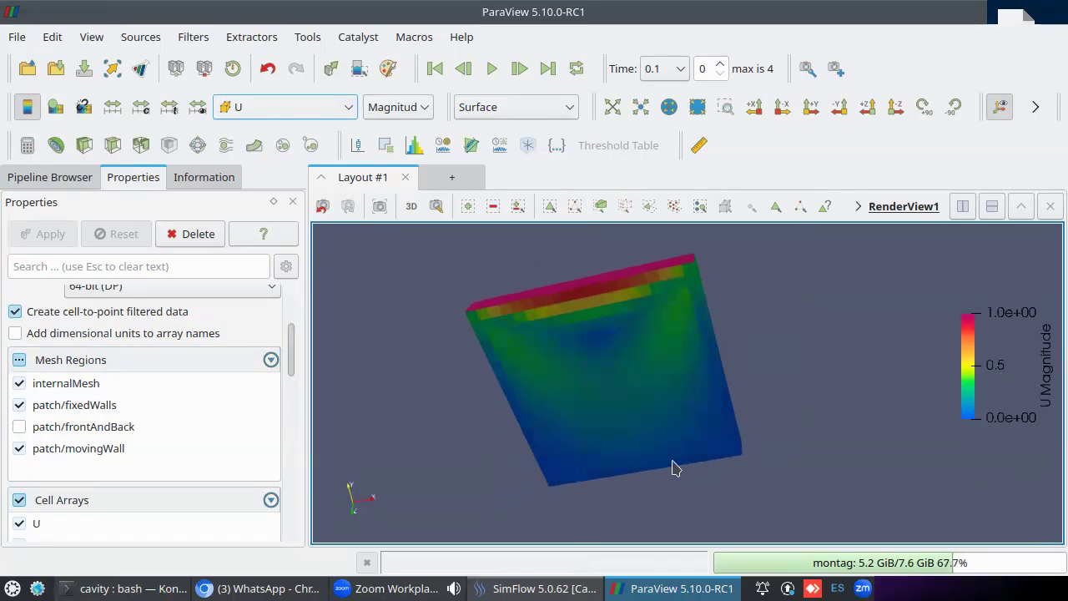
pyautogui.moveTo(665, 395); pyautogui.dragTo(605, 302)
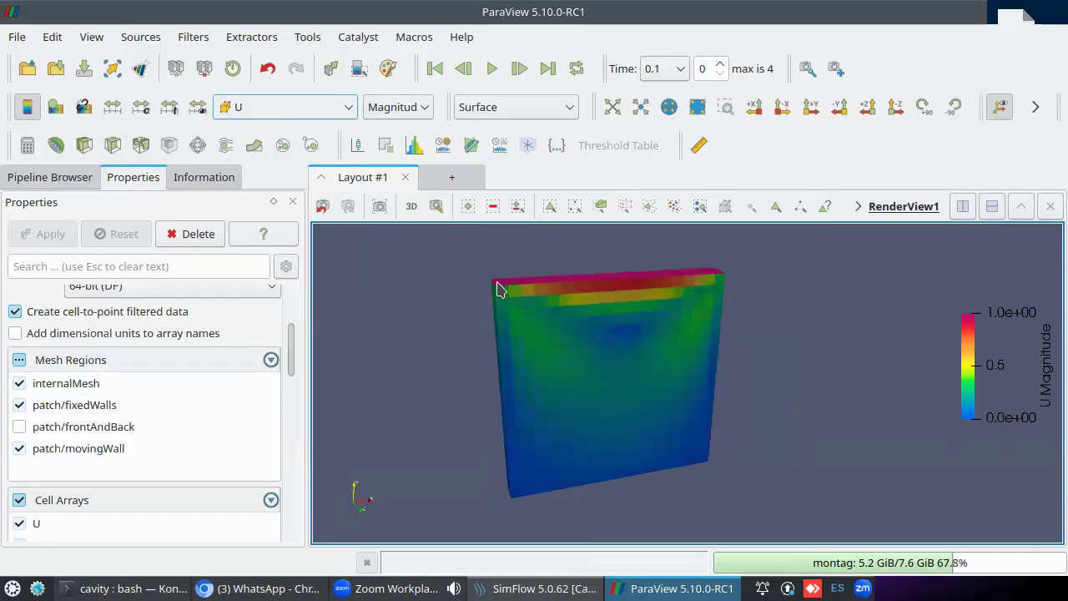
pyautogui.moveTo(631, 359)
pyautogui.mouseDown()
pyautogui.moveTo(615, 341)
pyautogui.moveTo(642, 365)
pyautogui.mouseUp()
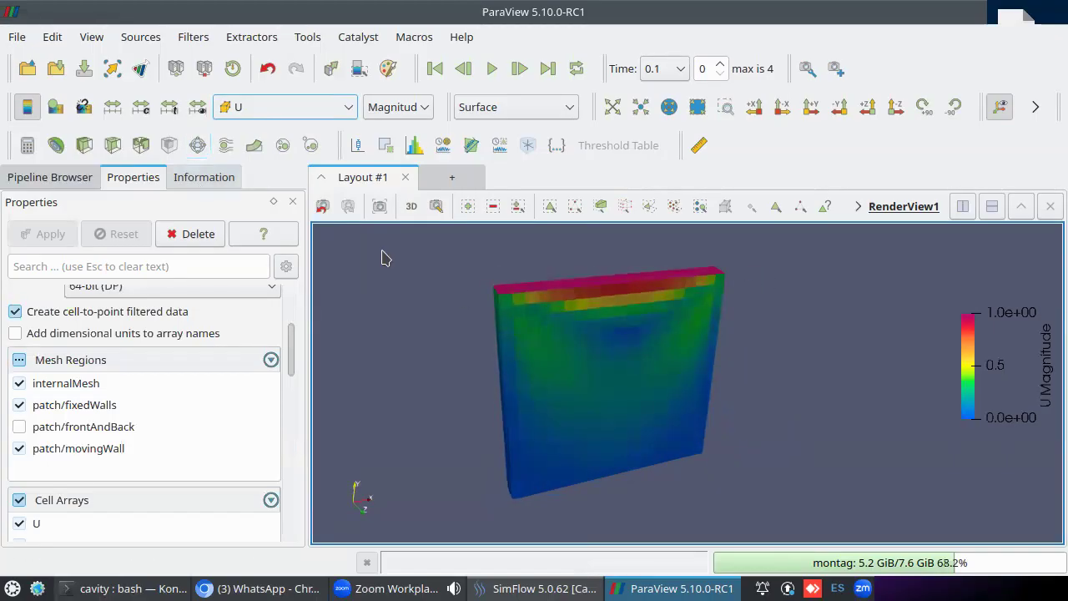
pyautogui.moveTo(556, 329); pyautogui.dragTo(528, 318)
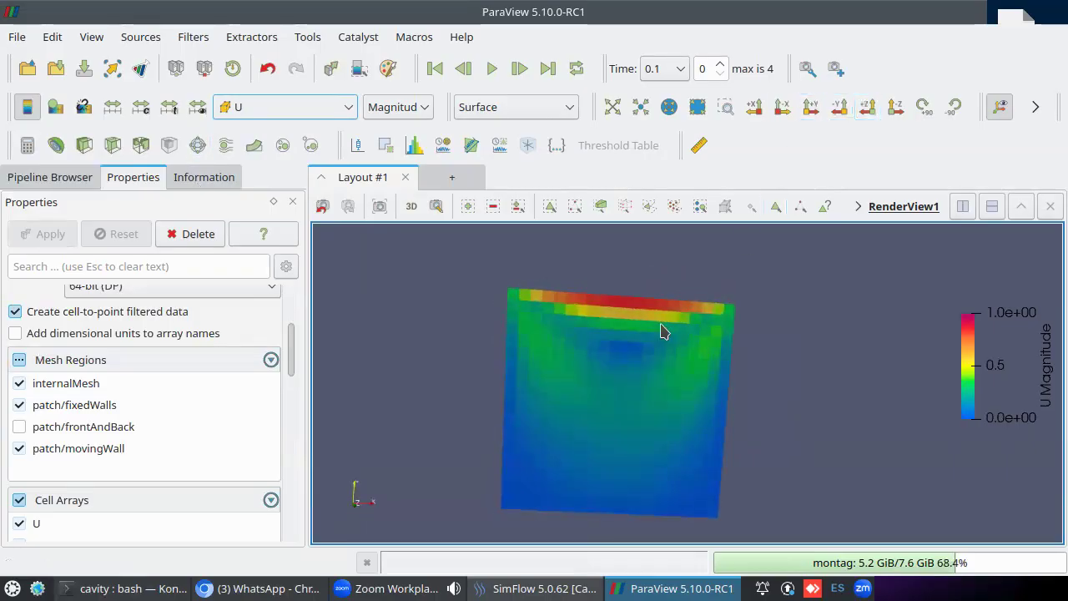
pyautogui.moveTo(663, 333); pyautogui.dragTo(720, 262)
pyautogui.click(895, 108)
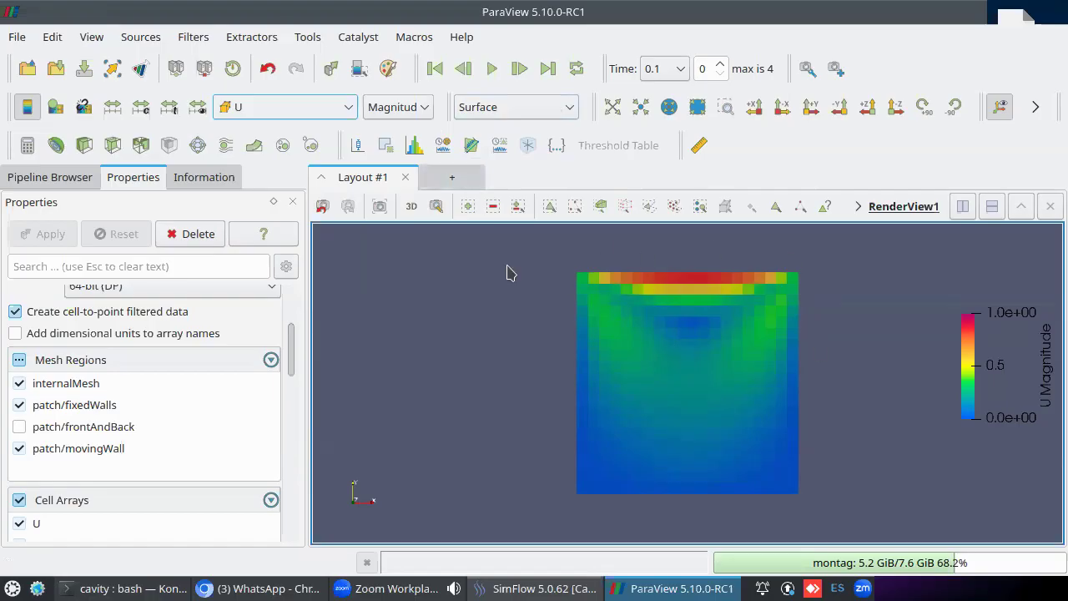
# - Add a Glyph filter with arrows oriented by U, set its scale array to U, and apply it
pyautogui.click(198, 152)
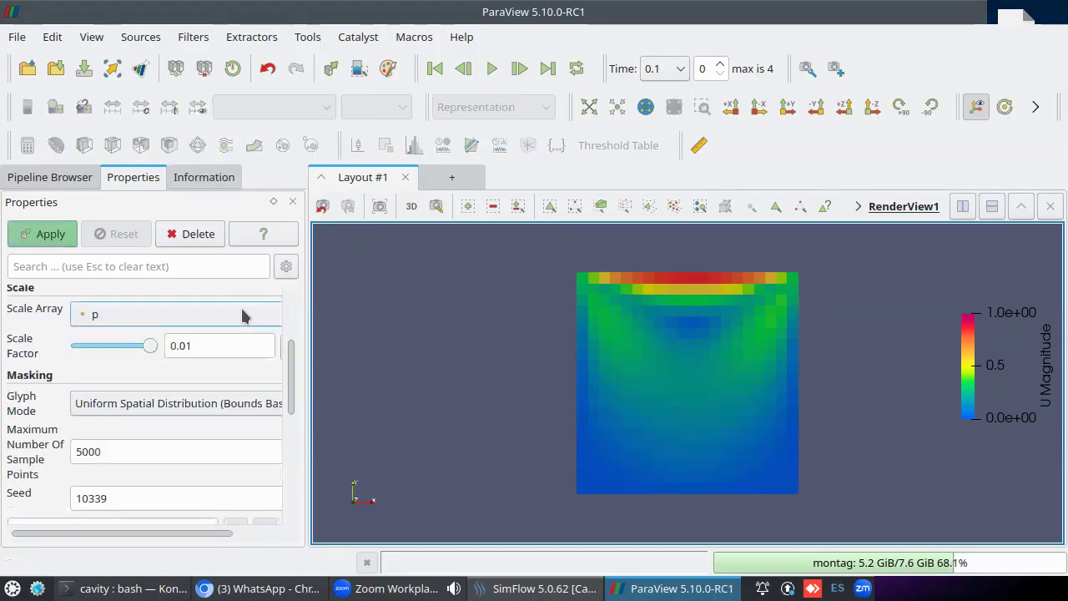
pyautogui.scroll(5, 288, 345)
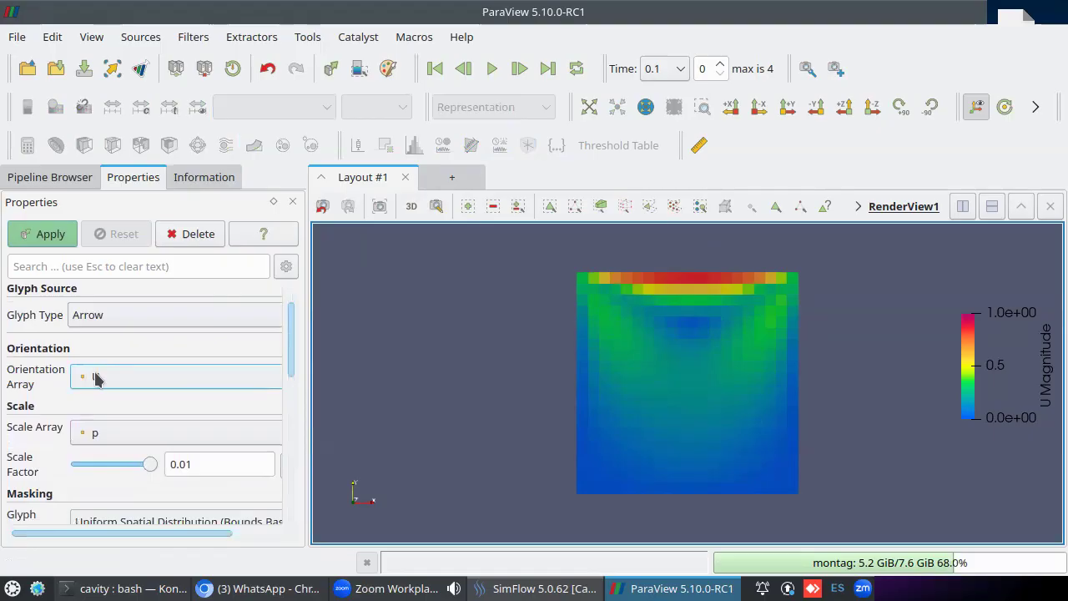
pyautogui.click(106, 438)
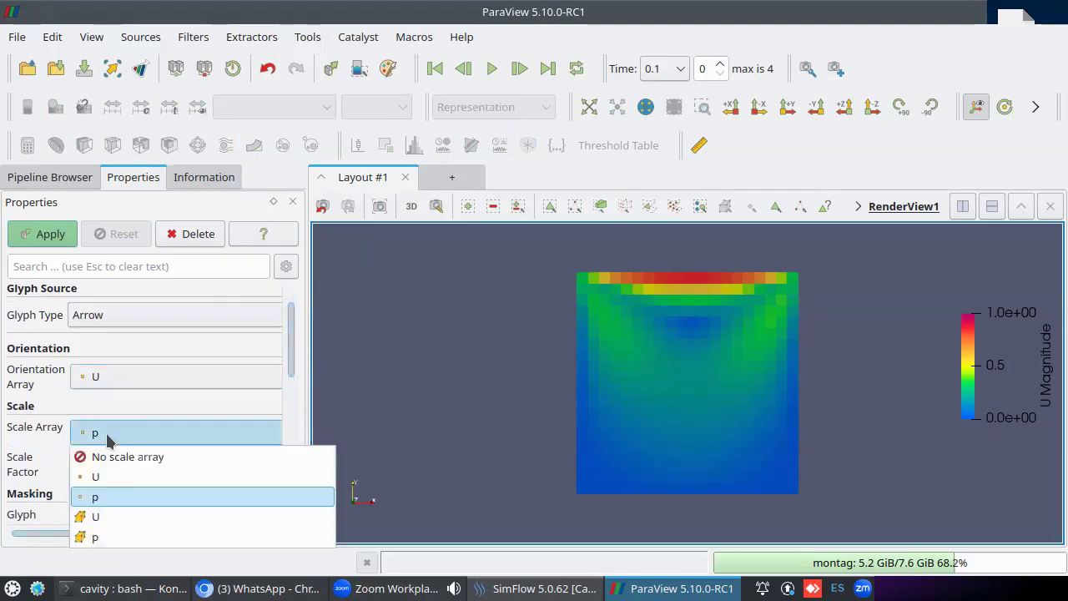
pyautogui.click(106, 478)
pyautogui.moveTo(293, 322); pyautogui.dragTo(298, 370)
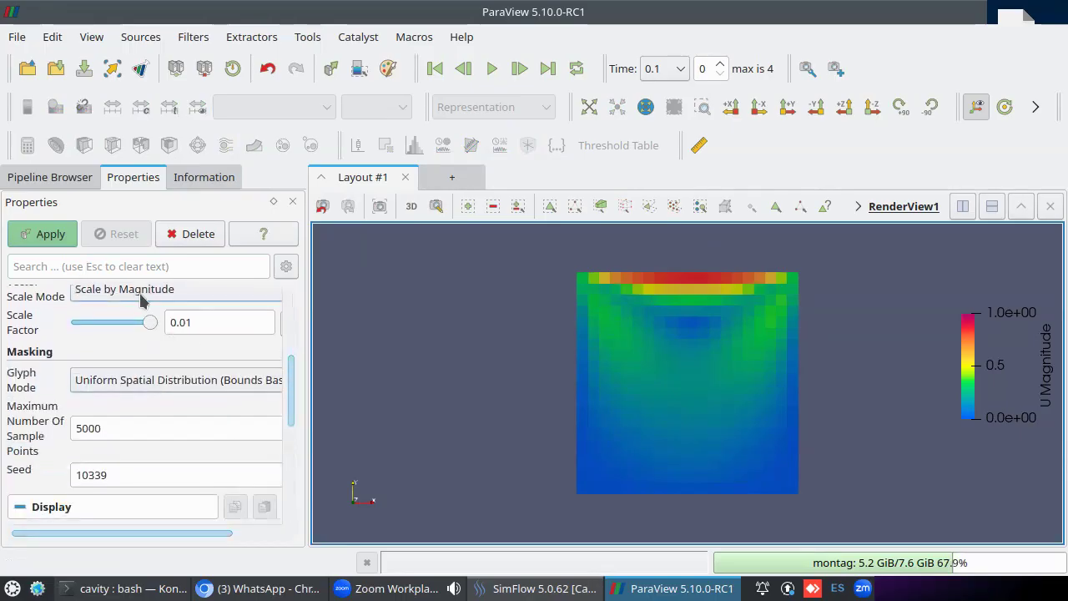
pyautogui.click(50, 235)
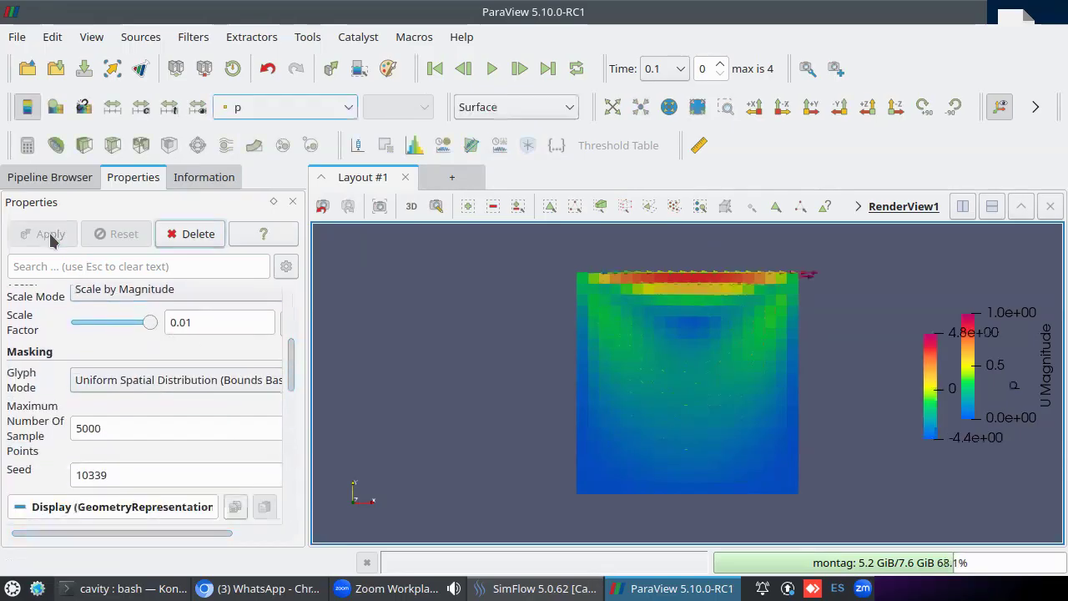
# - Color the glyph arrows with a solid black color, #000000
pyautogui.moveTo(289, 369); pyautogui.dragTo(288, 420)
pyautogui.click(146, 374)
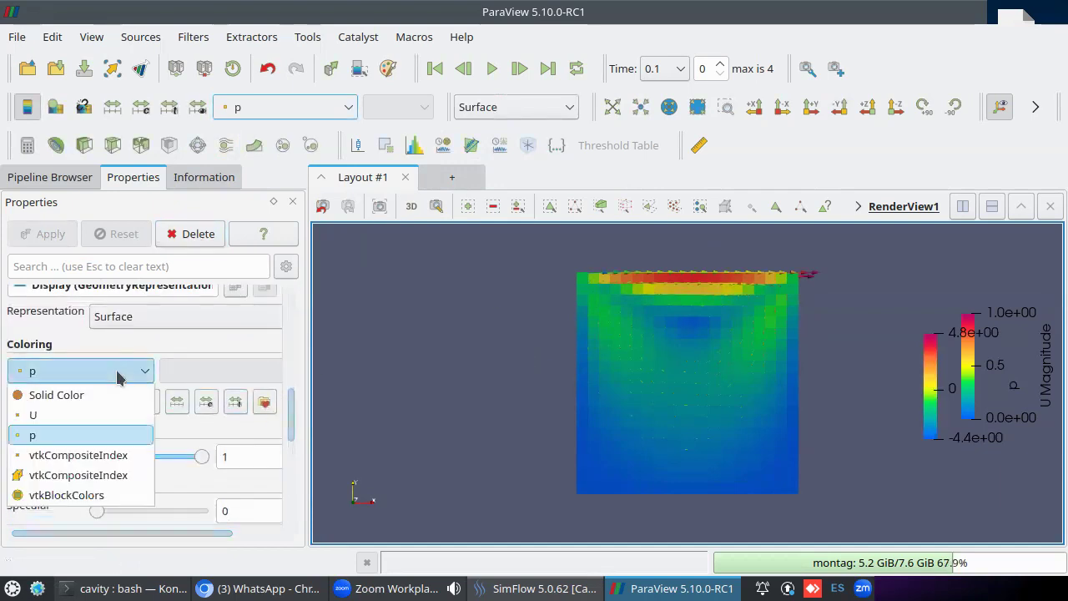
pyautogui.click(64, 395)
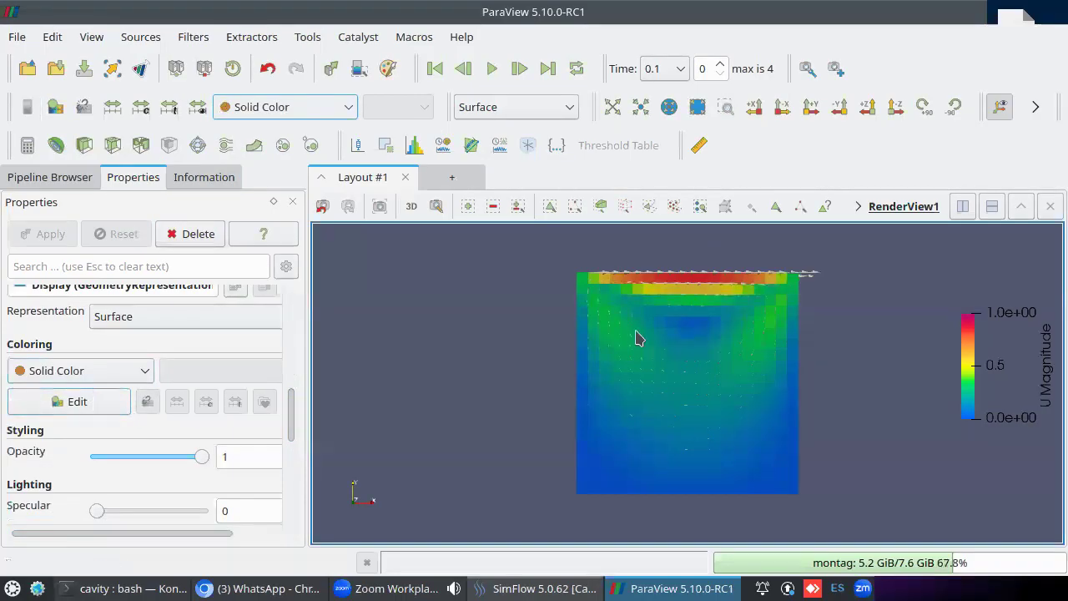
pyautogui.moveTo(618, 362); pyautogui.dragTo(663, 374)
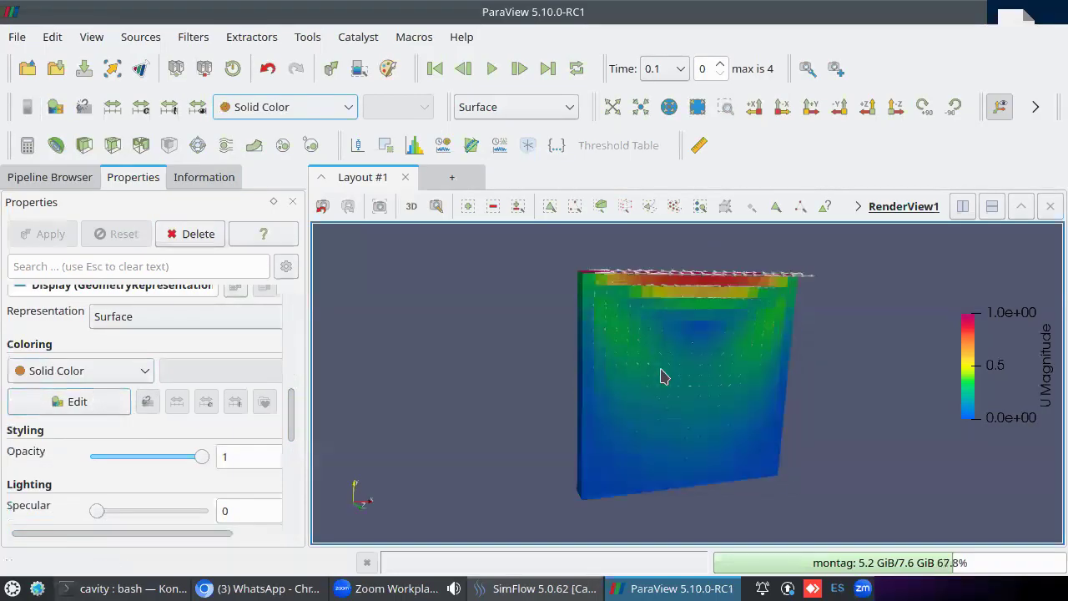
pyautogui.click(90, 407)
pyautogui.click(305, 121)
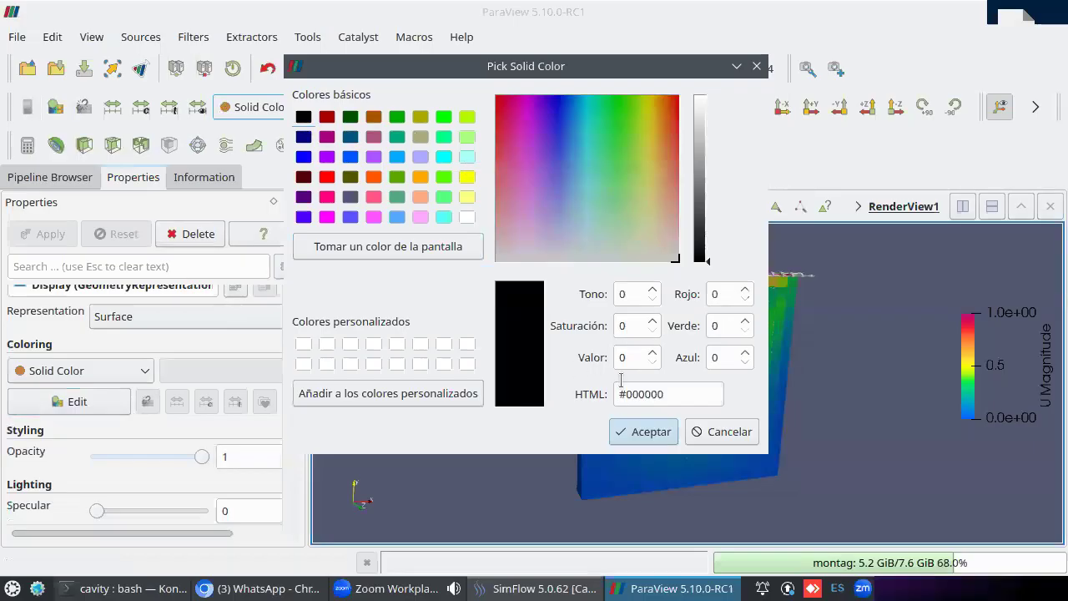
pyautogui.click(644, 431)
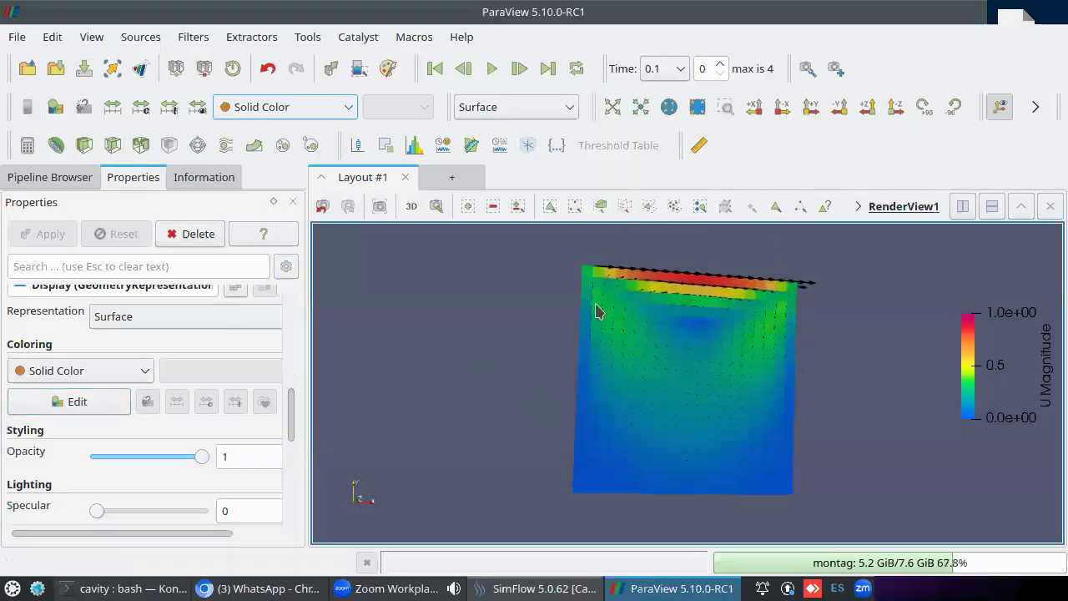
# - Realign the camera with the -Z direction and examine the velocity arrows in the upper part of the cavity up close
pyautogui.click(895, 107)
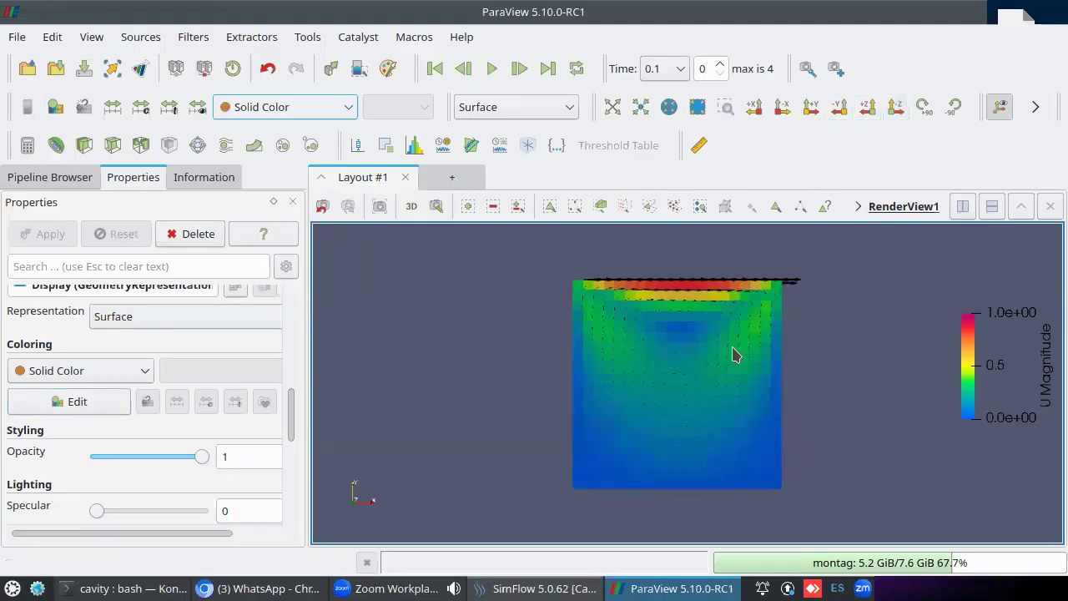
pyautogui.scroll(5, 732, 347)
pyautogui.scroll(-3, 701, 392)
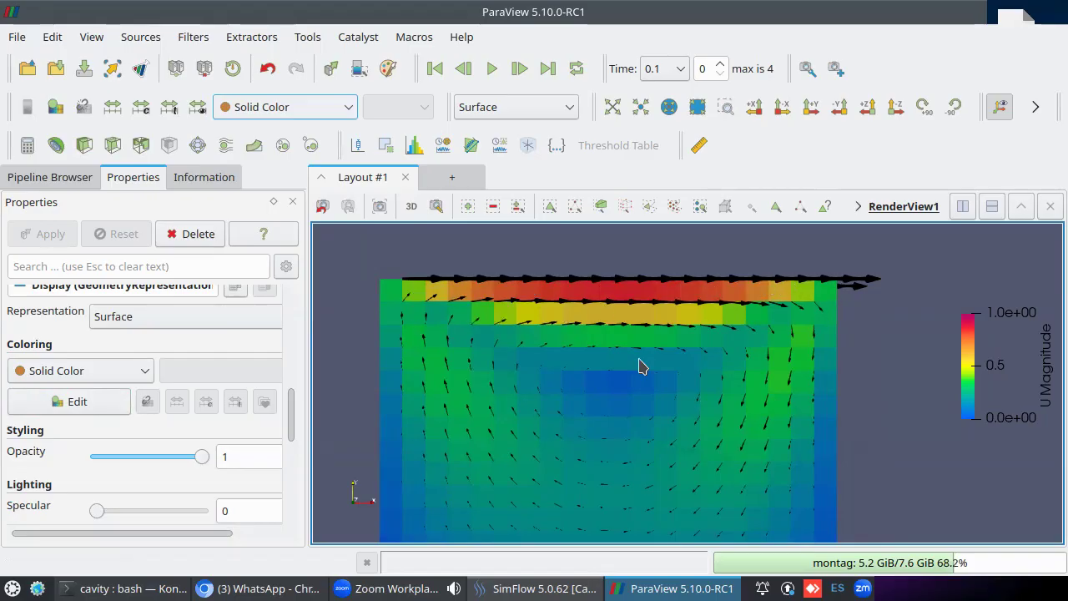
pyautogui.scroll(-2, 711, 330)
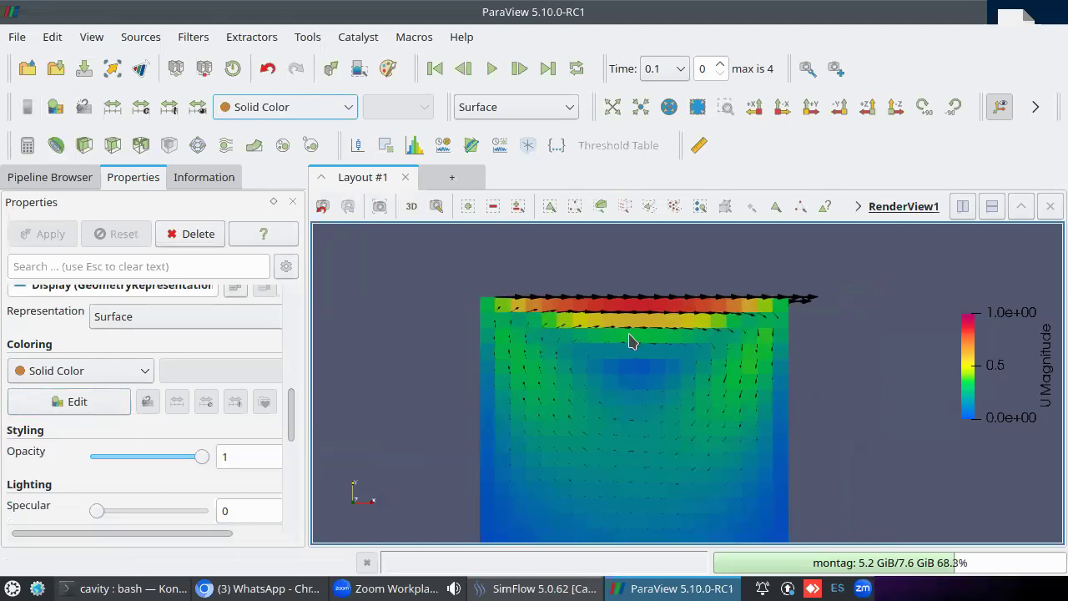
pyautogui.moveTo(655, 429); pyautogui.dragTo(644, 400, button='middle')
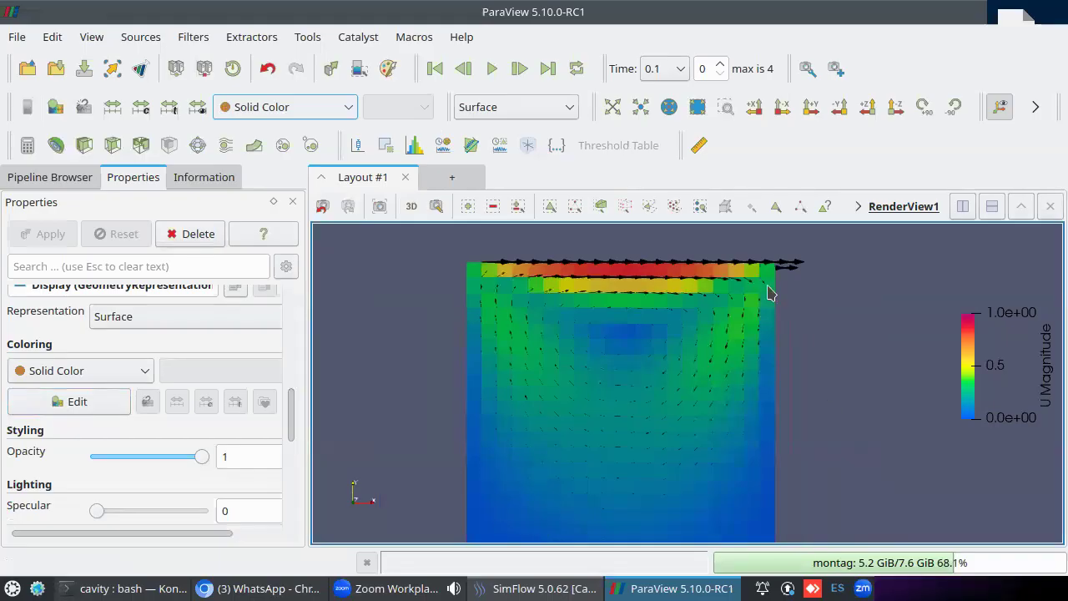
# - Change the velocity glyph type to 2D Glyph and apply it
pyautogui.moveTo(293, 424); pyautogui.dragTo(295, 303)
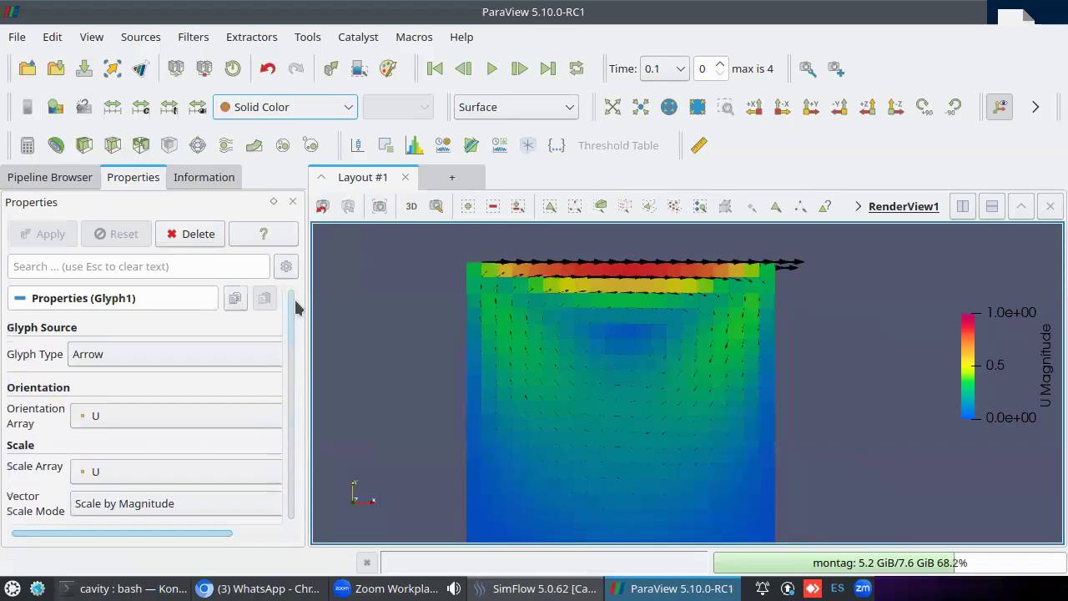
pyautogui.click(147, 356)
pyautogui.click(124, 498)
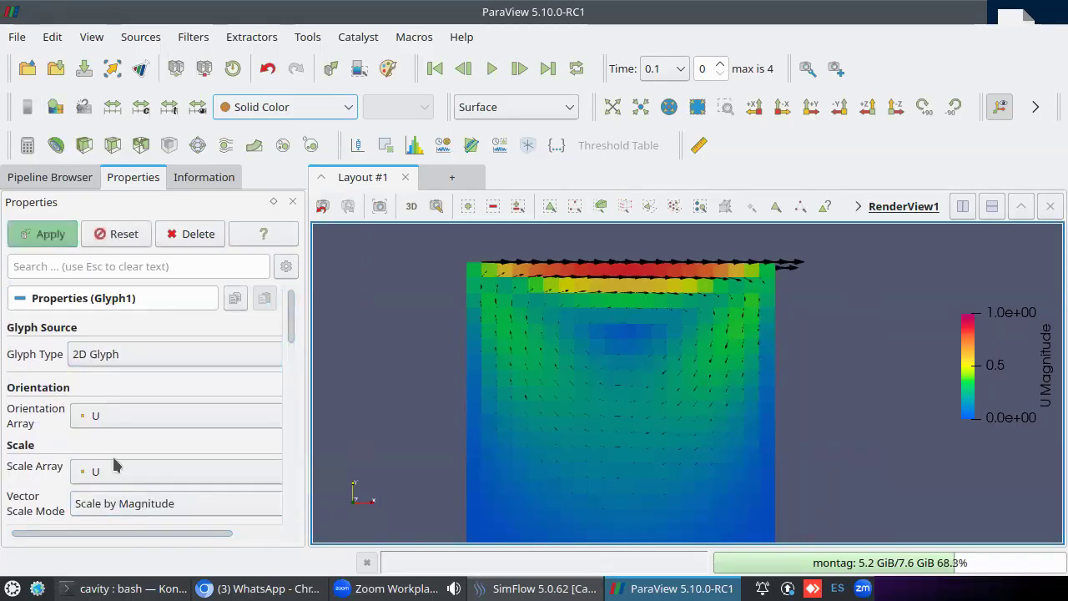
pyautogui.click(39, 237)
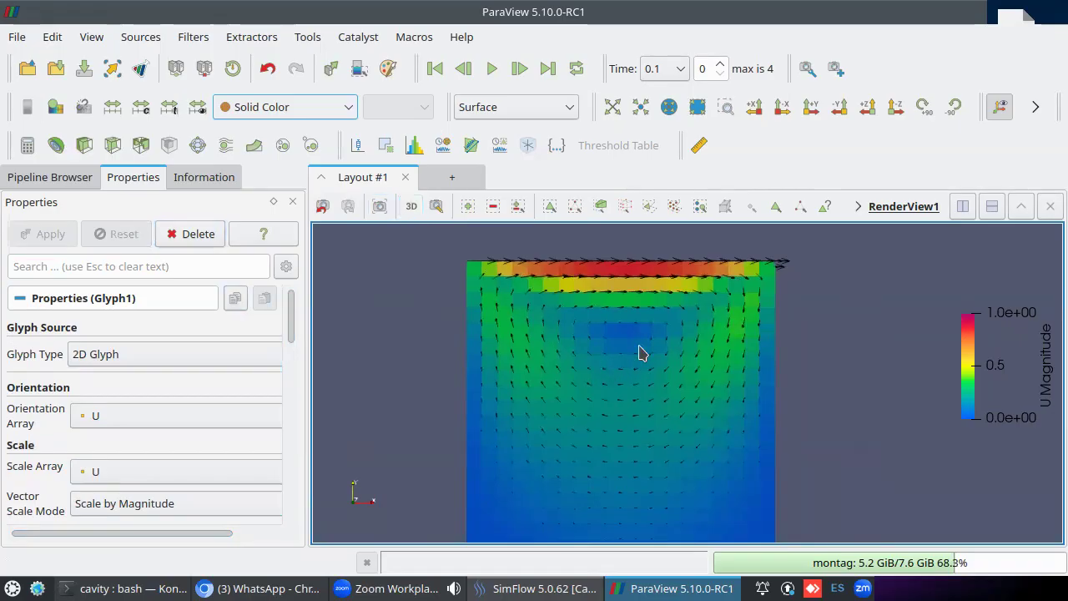
# - Set the glyph scale factor to 0.02 and apply it to enlarge the velocity arrows
pyautogui.moveTo(639, 347); pyautogui.dragTo(644, 326, button='middle')
pyautogui.moveTo(293, 311); pyautogui.dragTo(293, 356)
pyautogui.click(184, 333)
pyautogui.click(190, 333)
pyautogui.moveTo(215, 333); pyautogui.dragTo(279, 348)
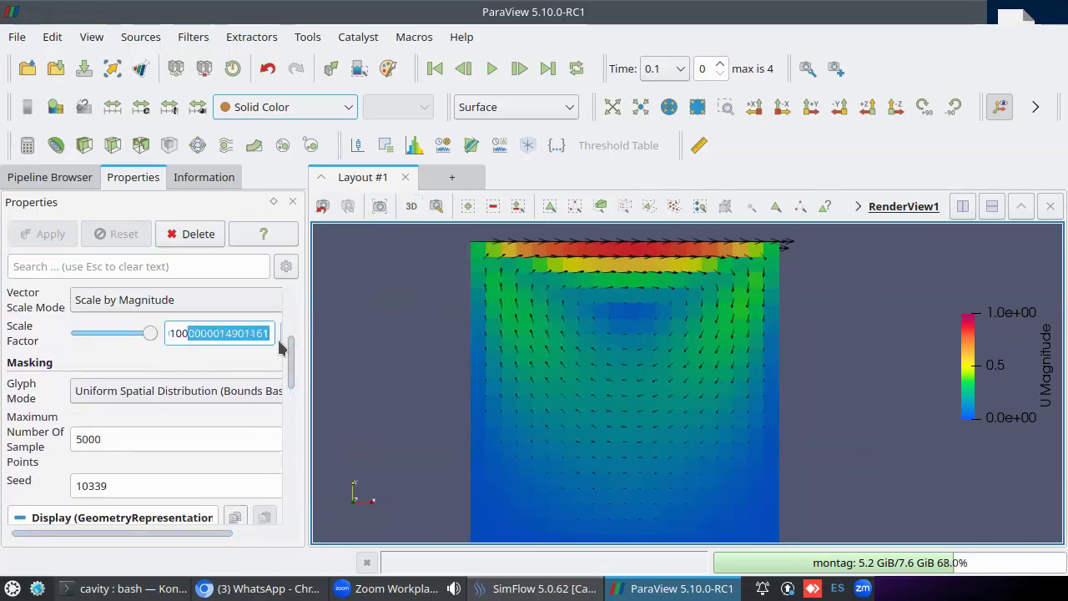
pyautogui.press('Left')
pyautogui.press('Home')
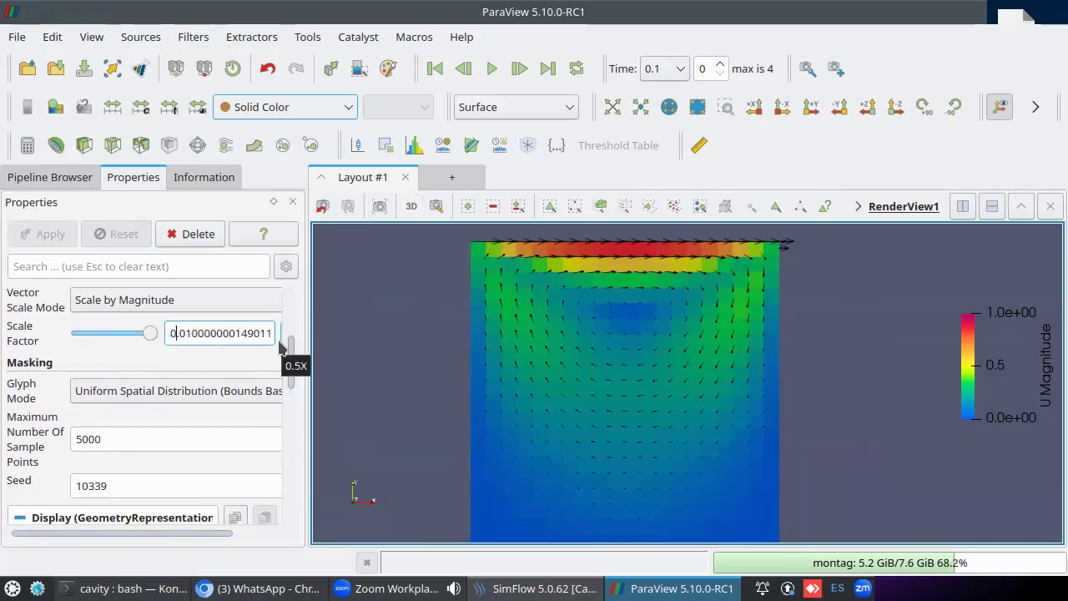
pyautogui.hotkey('shift', 'Right')
pyautogui.hotkey('shift', 'Right')
pyautogui.hotkey('shift', 'Right')
pyautogui.hotkey('shift', 'Right')
pyautogui.hotkey('shift', 'Right')
pyautogui.hotkey('shift', 'Right')
pyautogui.hotkey('shift', 'Right')
pyautogui.hotkey('shift', 'Right')
pyautogui.hotkey('shift', 'Right')
pyautogui.hotkey('shift', 'Right')
pyautogui.hotkey('shift', 'Right')
pyautogui.hotkey('shift', 'Right')
pyautogui.hotkey('shift', 'Right')
pyautogui.hotkey('shift', 'Right')
pyautogui.hotkey('shift', 'Right')
pyautogui.hotkey('shift', 'Right')
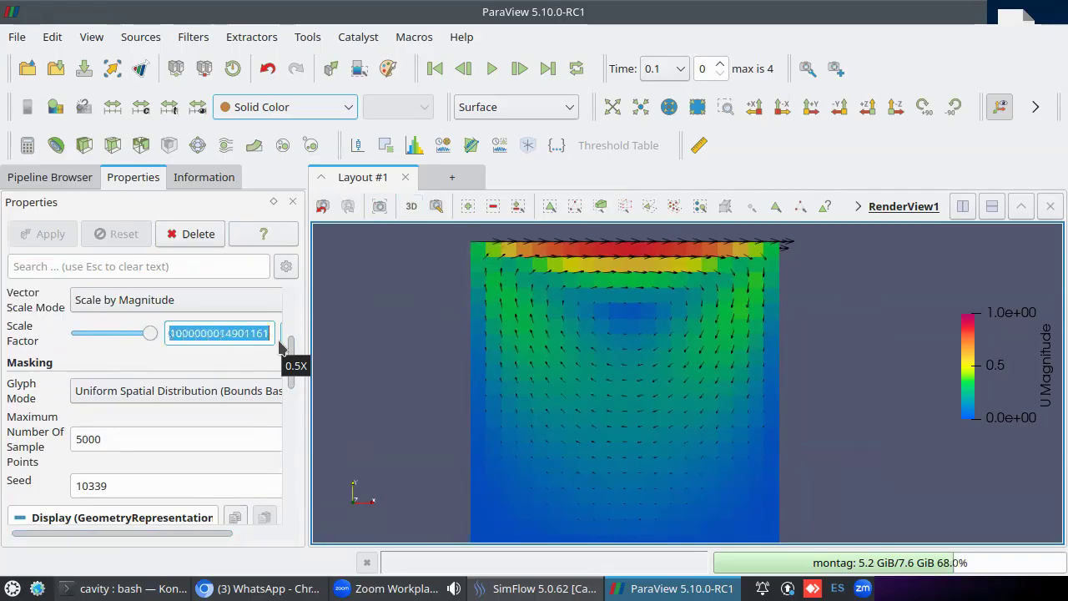
pyautogui.write('0.02')
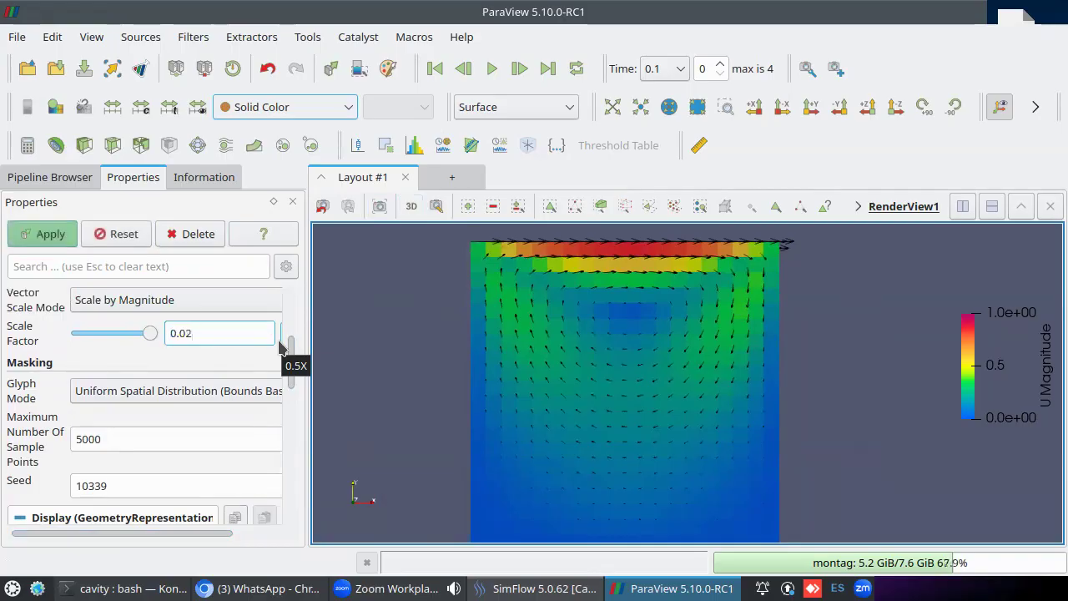
pyautogui.click(38, 236)
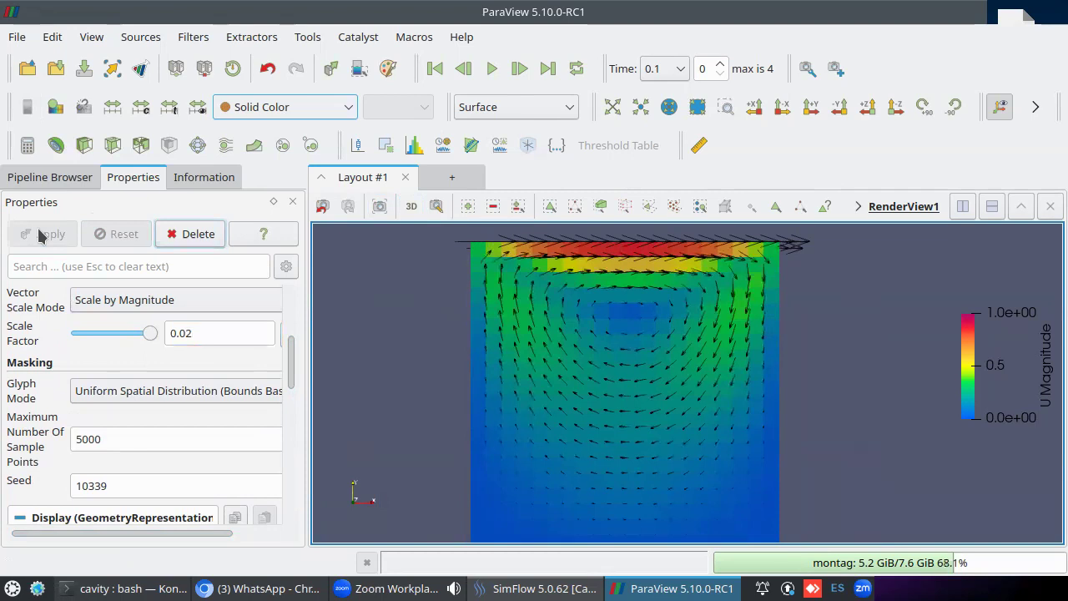
# - Tilt the cavity view, step through the results to time 0.5, and return to the first time step
pyautogui.moveTo(605, 336); pyautogui.dragTo(687, 391)
pyautogui.click(521, 70)
pyautogui.click(526, 75)
pyautogui.click(526, 75)
pyautogui.click(526, 75)
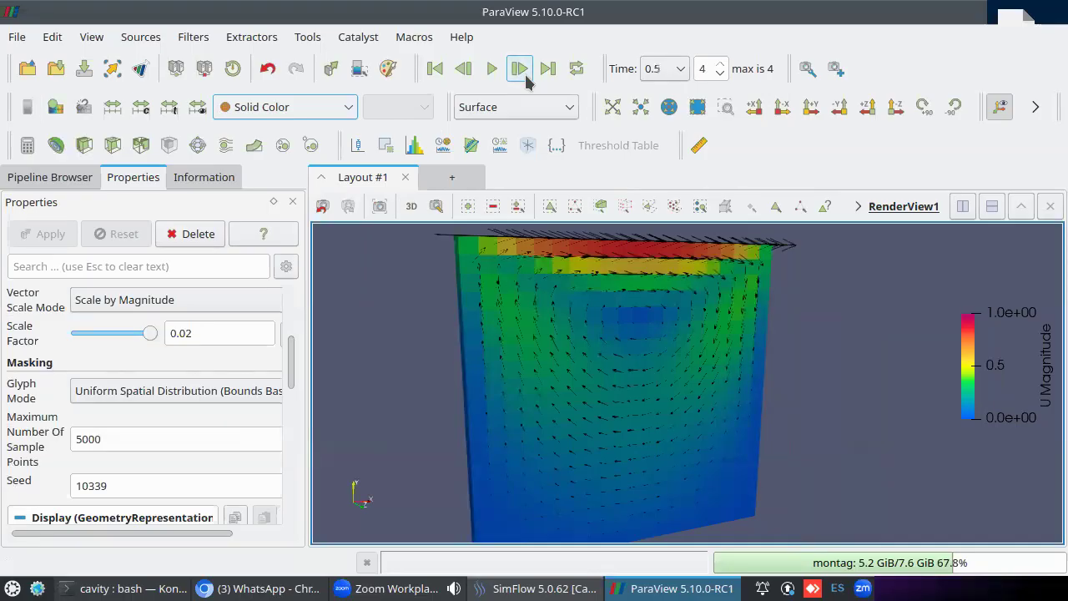
pyautogui.click(435, 69)
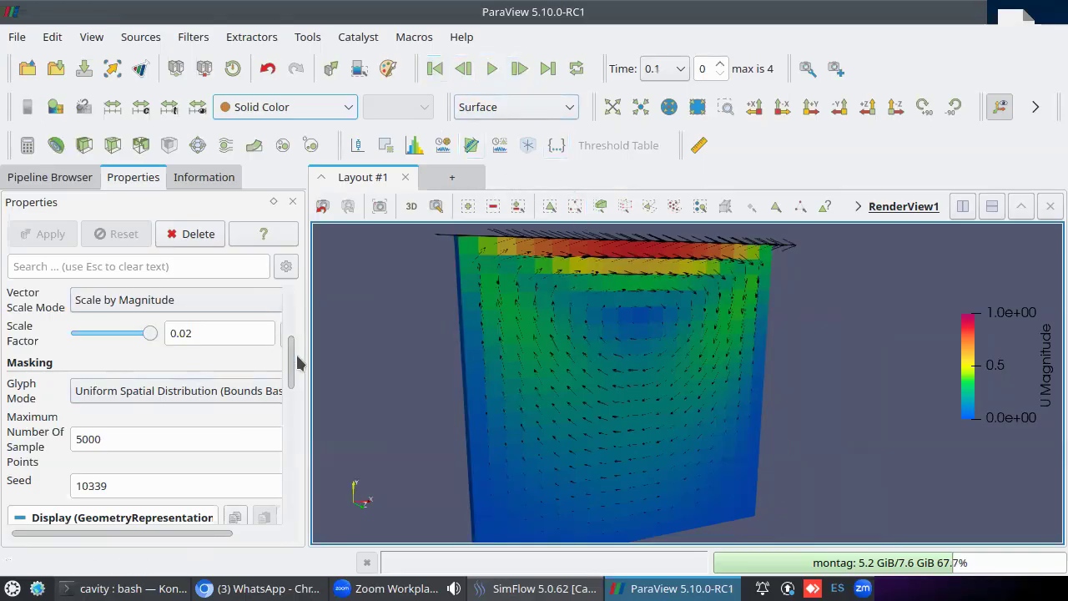
# - Select the CavityImport.foam source and refresh its case data
pyautogui.scroll(5, 137, 307)
pyautogui.click(50, 177)
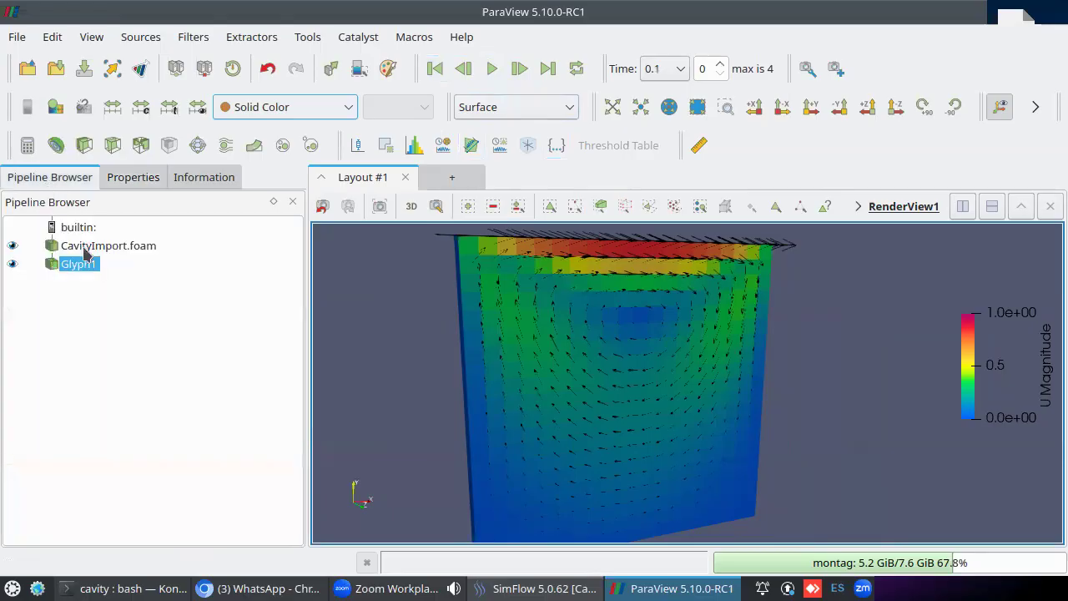
pyautogui.click(88, 248)
pyautogui.click(128, 176)
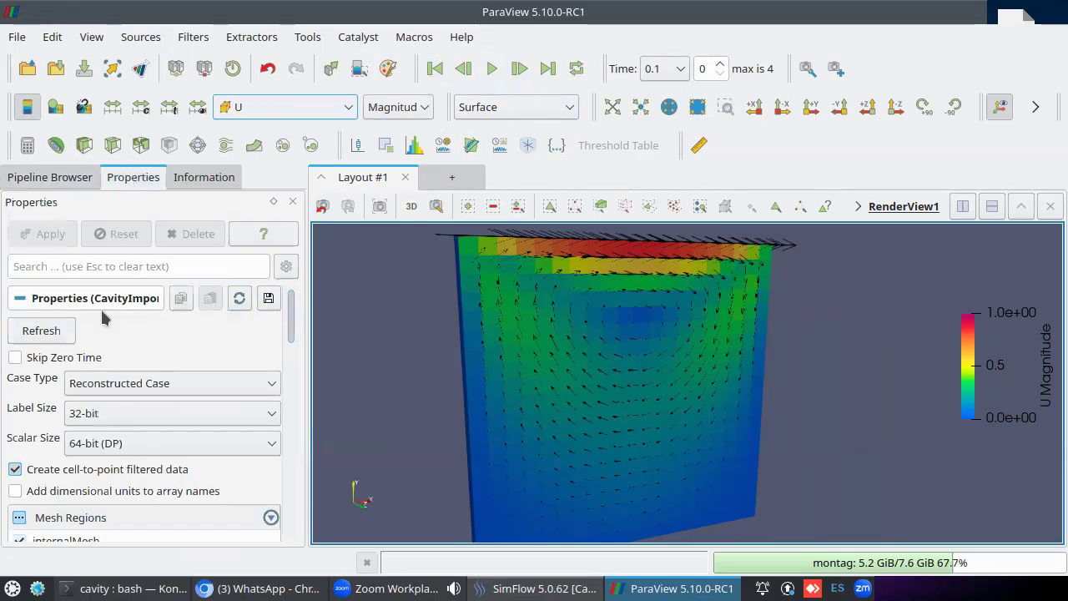
pyautogui.click(36, 333)
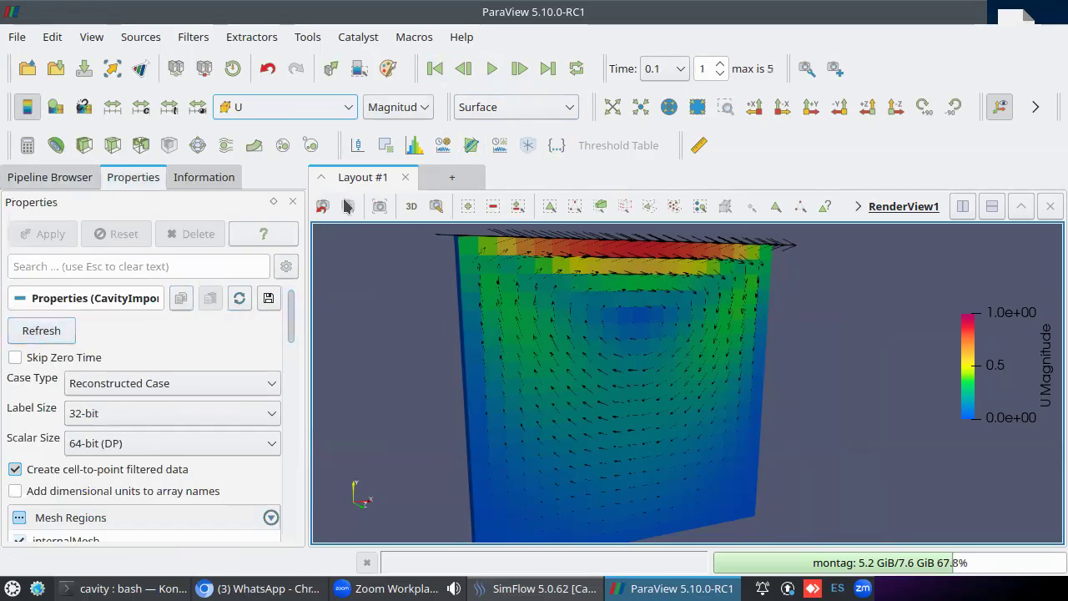
# - Go to the initial time 0 and step the cavity results forward to time 0.2
pyautogui.click(432, 68)
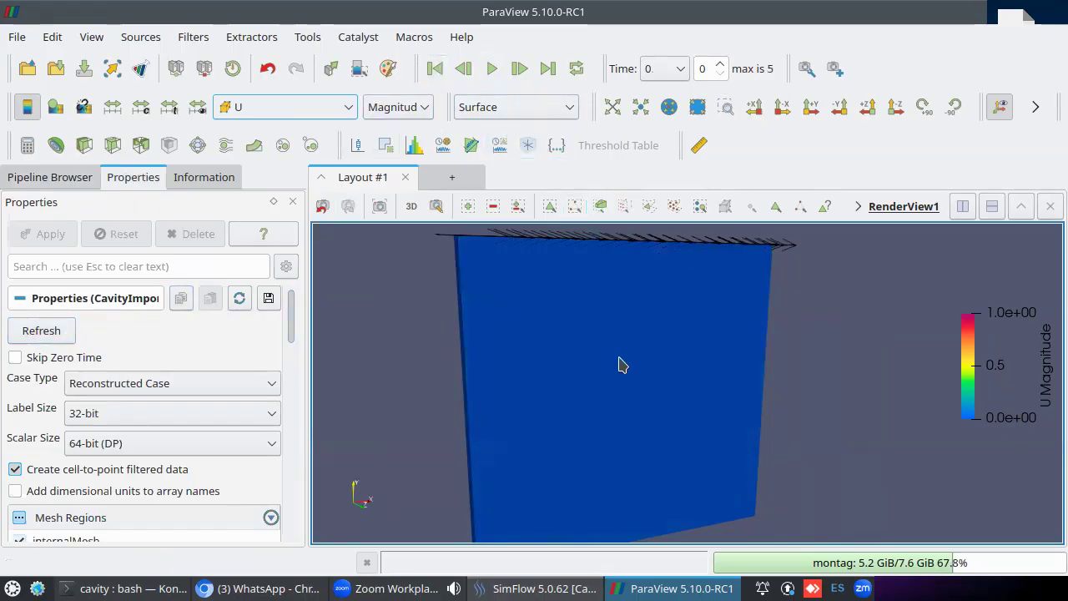
pyautogui.click(519, 70)
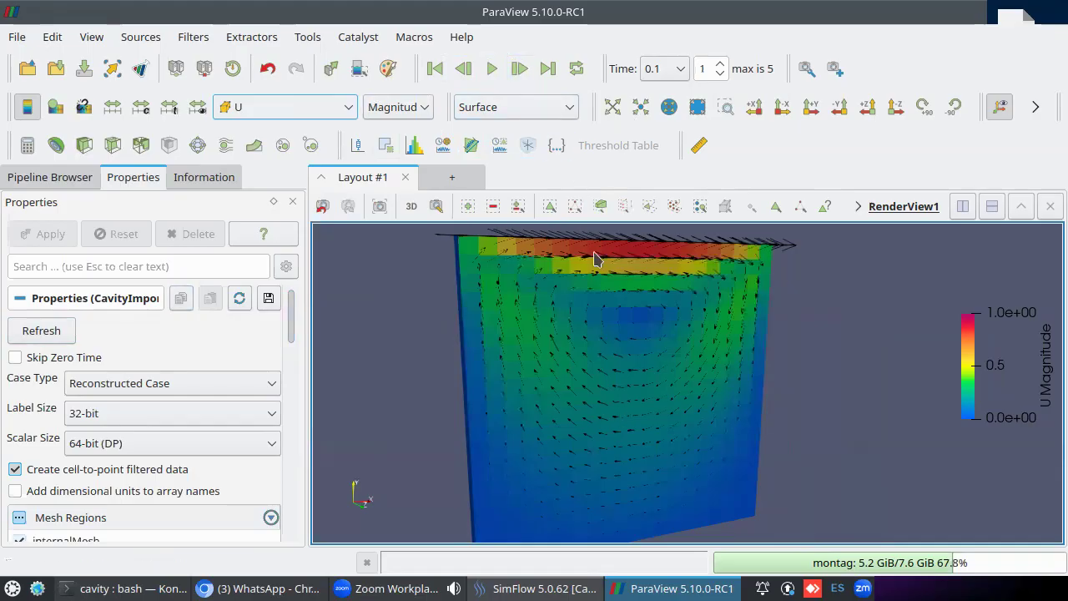
pyautogui.click(517, 70)
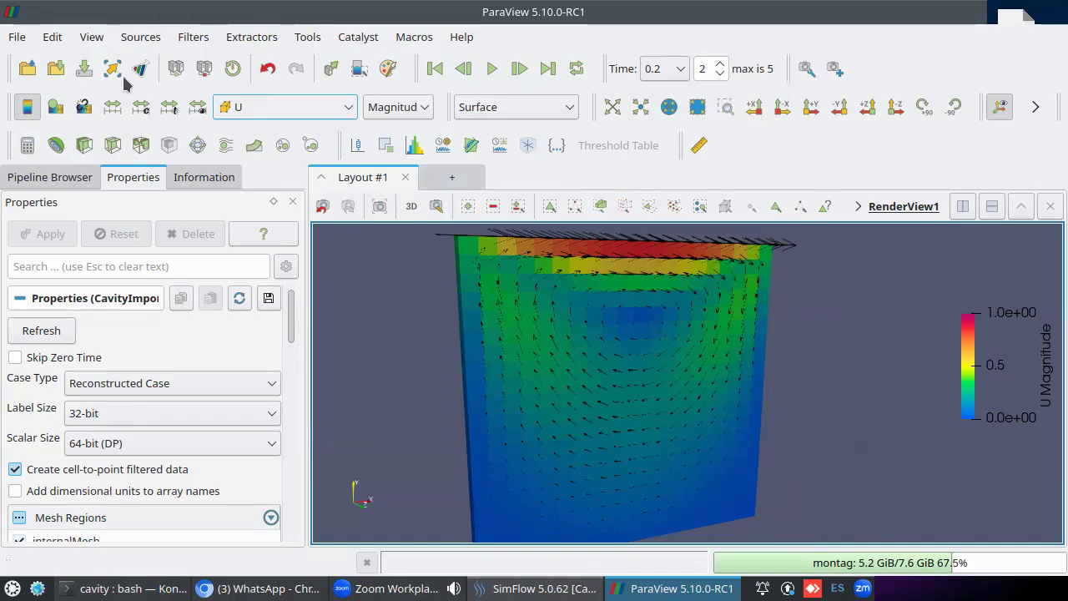
# - Save the visualization as a ParaView state file named viz in the CavityImport case folder
pyautogui.click(16, 37)
pyautogui.click(61, 155)
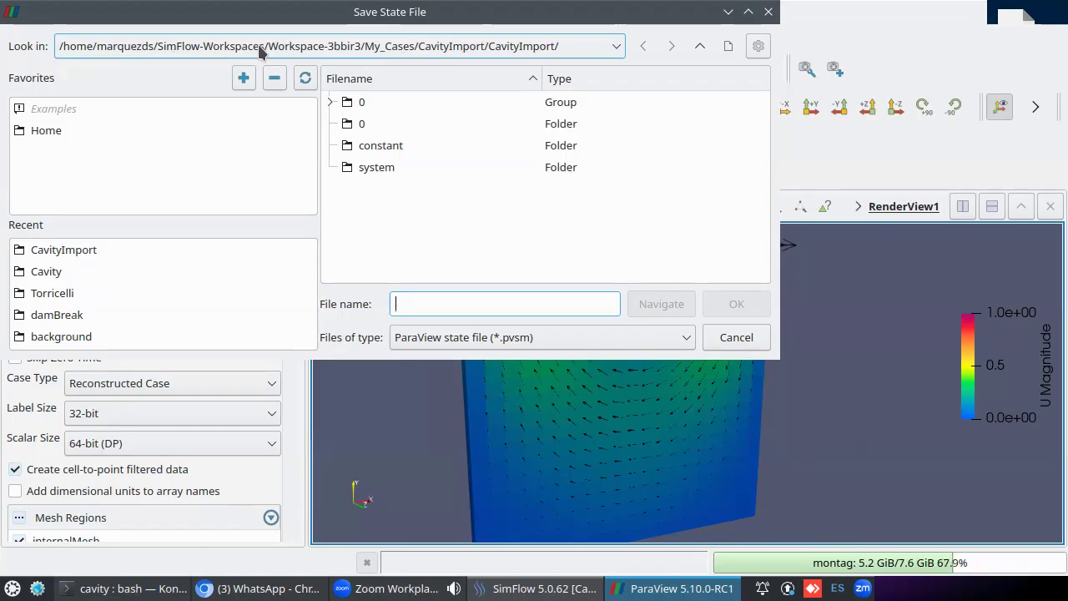
pyautogui.write('viz')
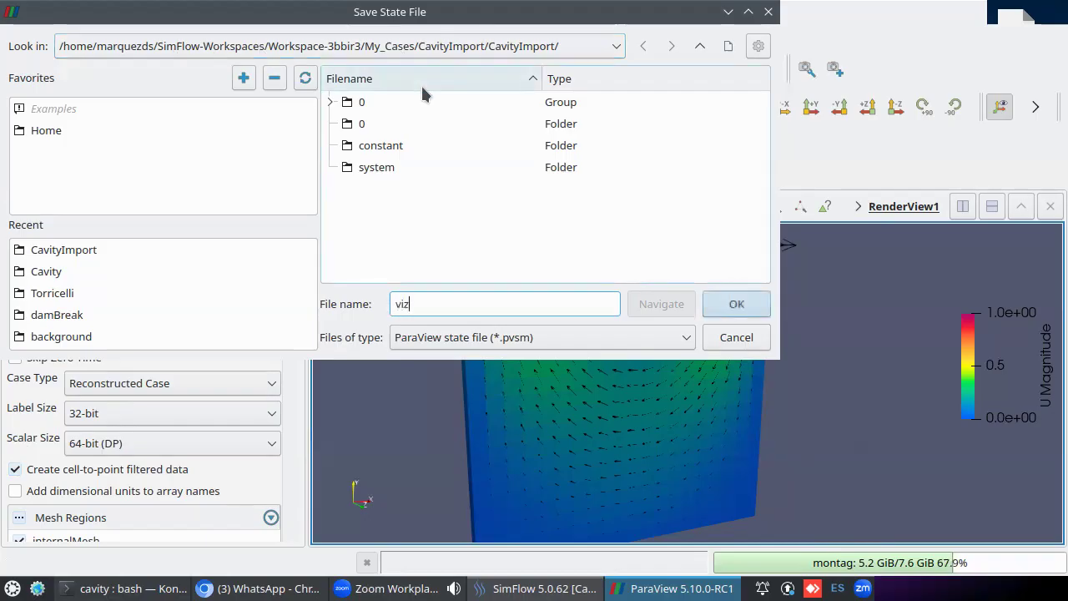
pyautogui.press('Return')
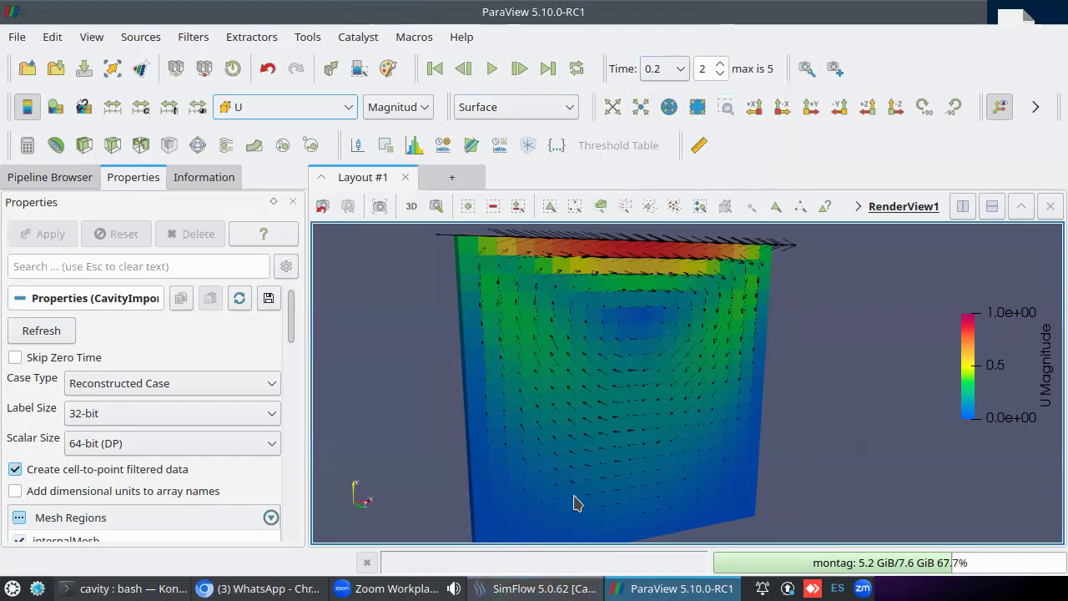
# - Switch to SimFlow, look over the mesh boundaries, and reset the simulation to delete its result files
pyautogui.moveTo(523, 583)
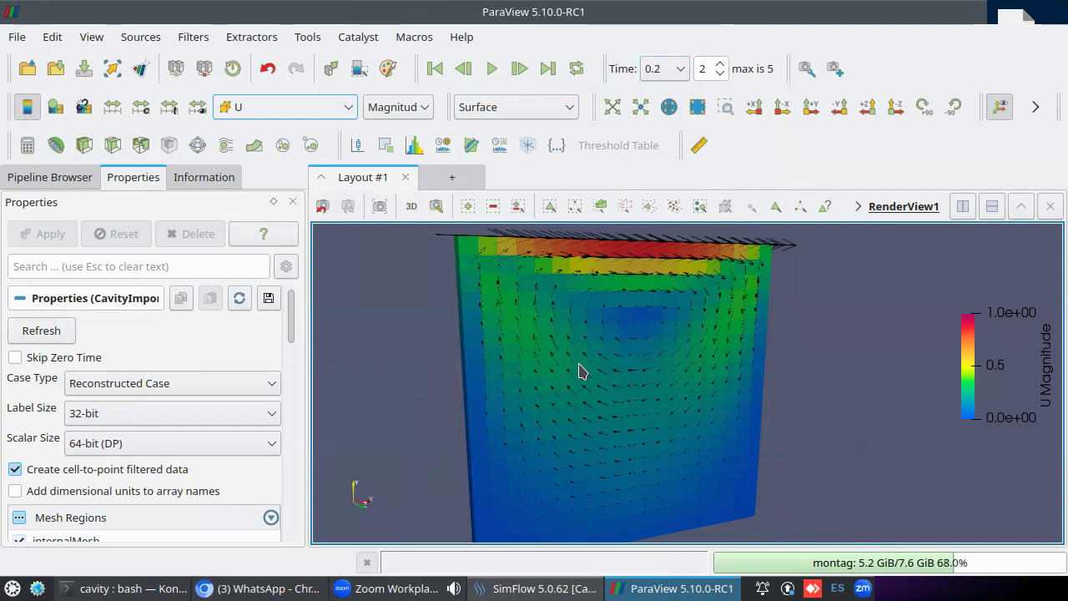
pyautogui.click(521, 583)
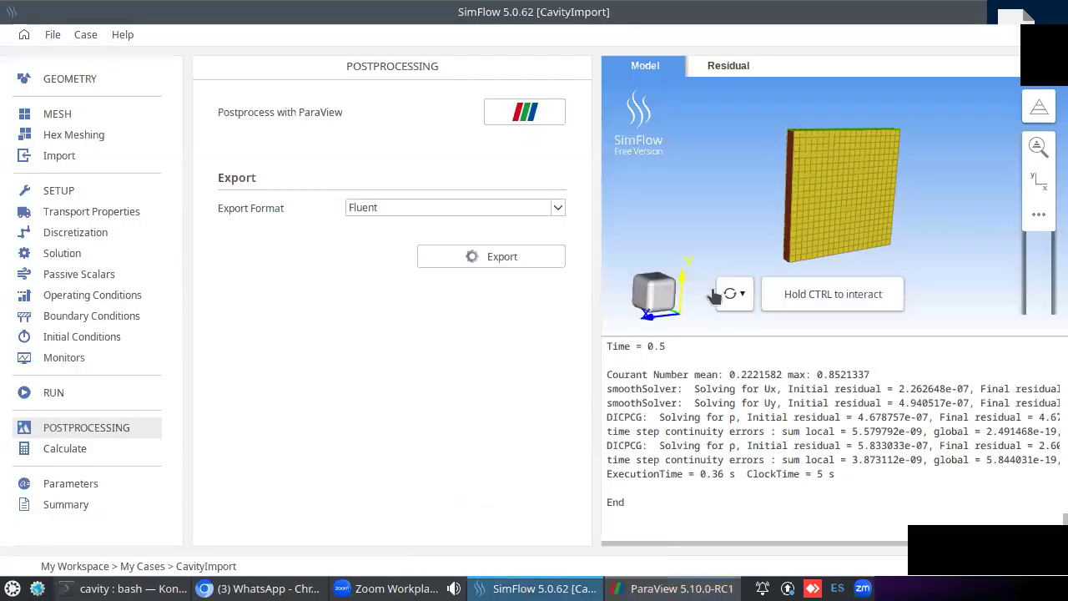
pyautogui.click(87, 115)
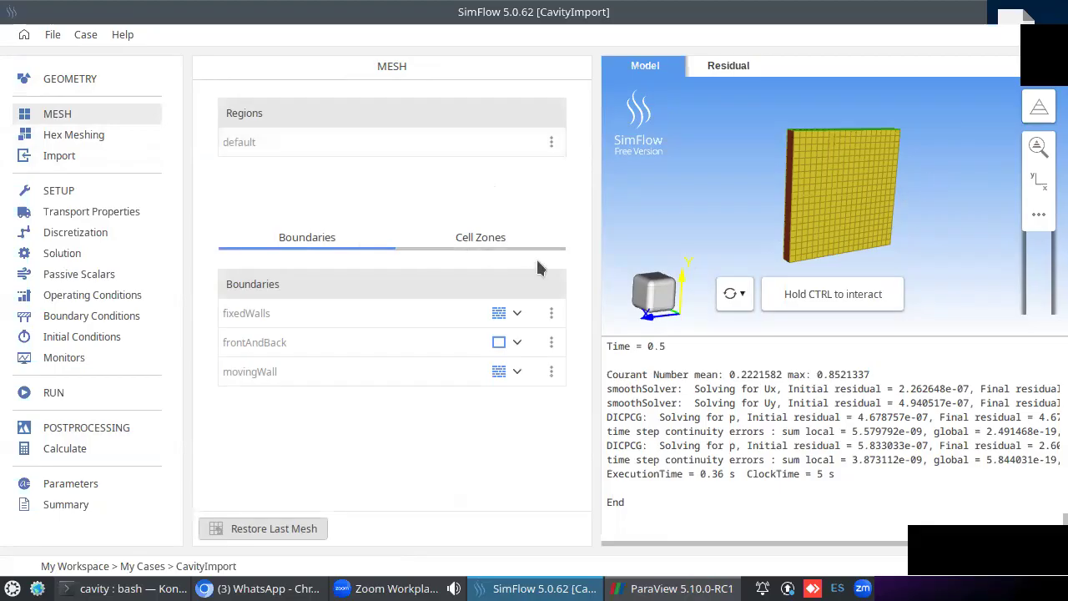
pyautogui.click(84, 158)
pyautogui.click(79, 117)
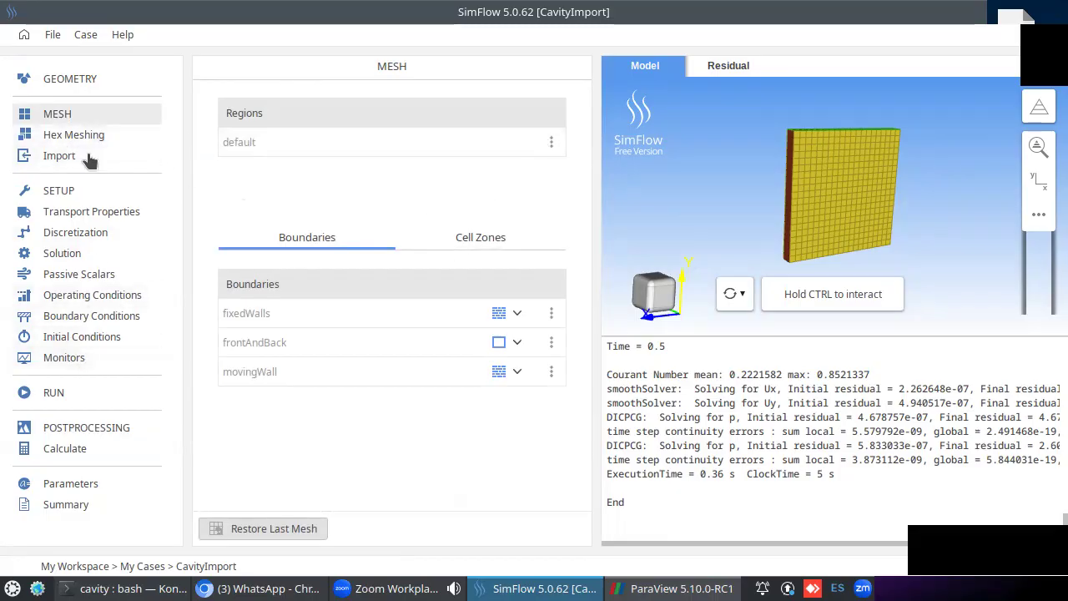
pyautogui.click(84, 391)
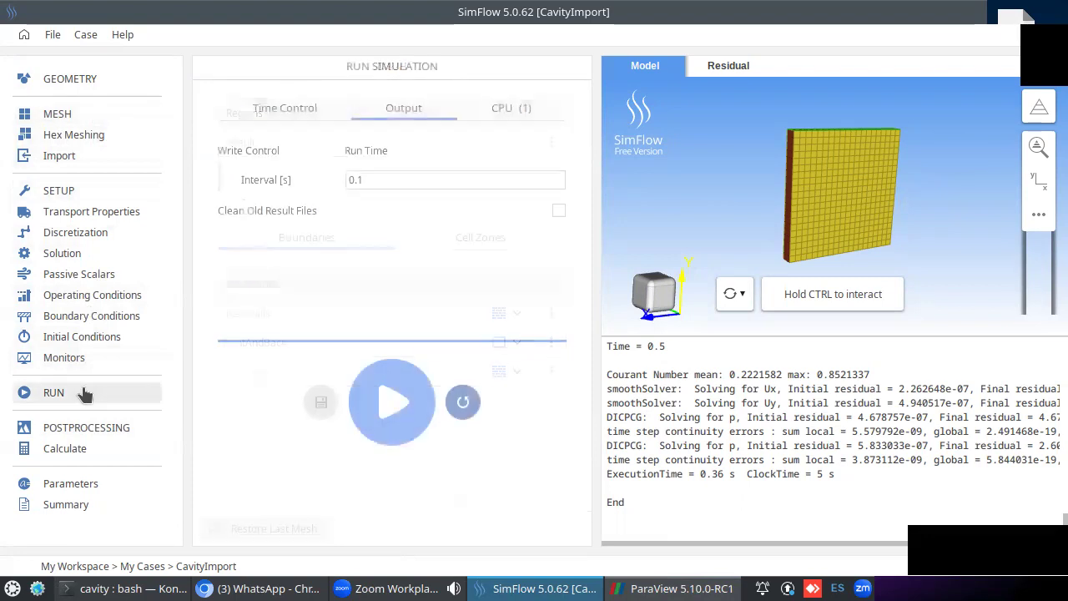
pyautogui.click(465, 405)
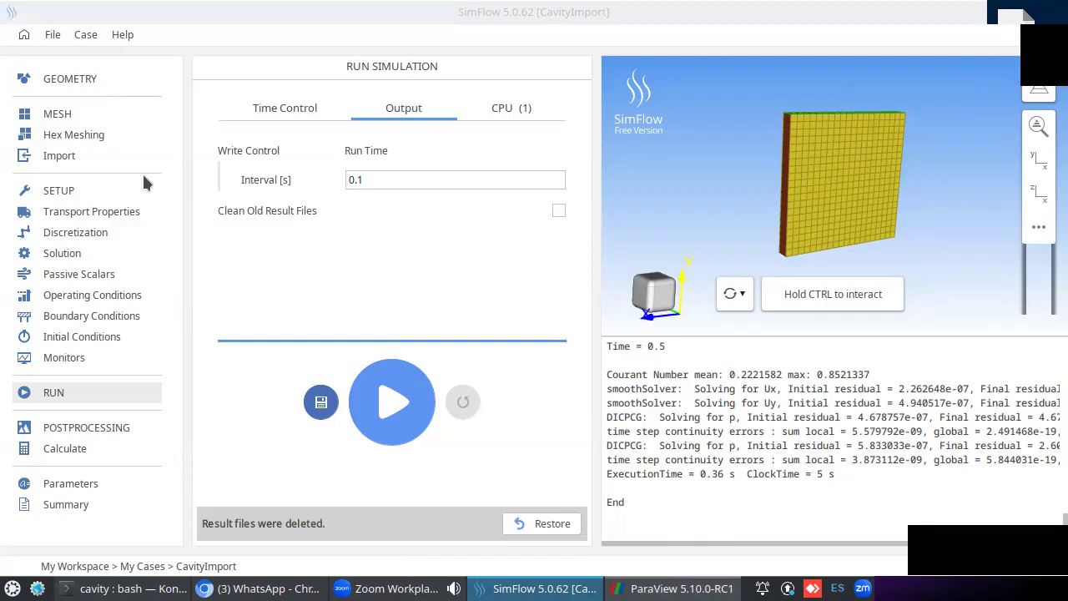
# - Close ParaView and open the mesh settings of the CavityImport case in SimFlow
pyautogui.click(672, 588)
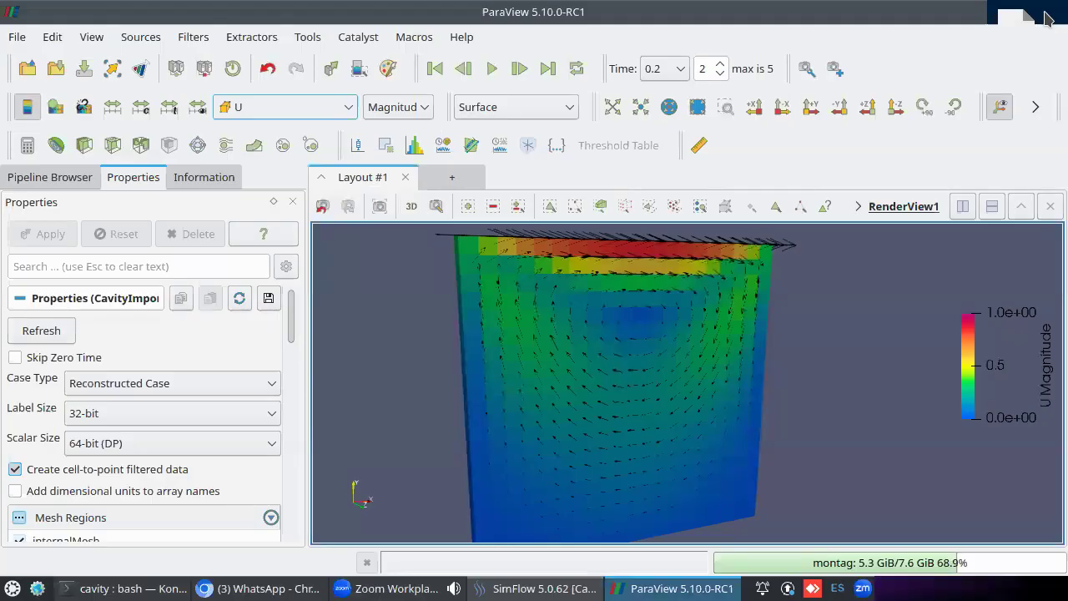
pyautogui.click(1048, 18)
pyautogui.click(58, 113)
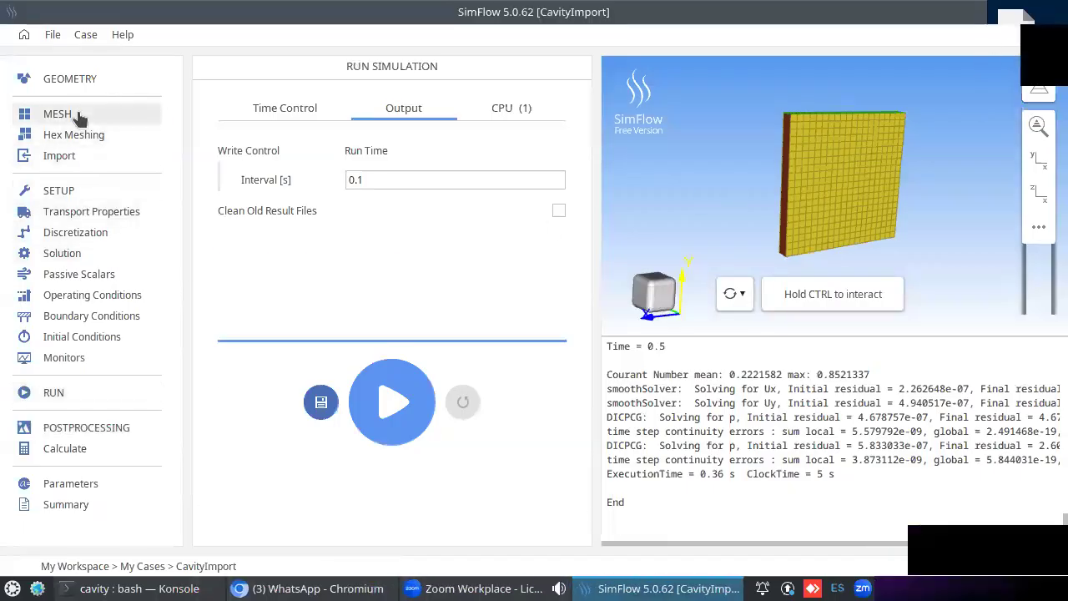
# - Run a mesh check on the default region and review the geometry checks in its output
pyautogui.click(550, 143)
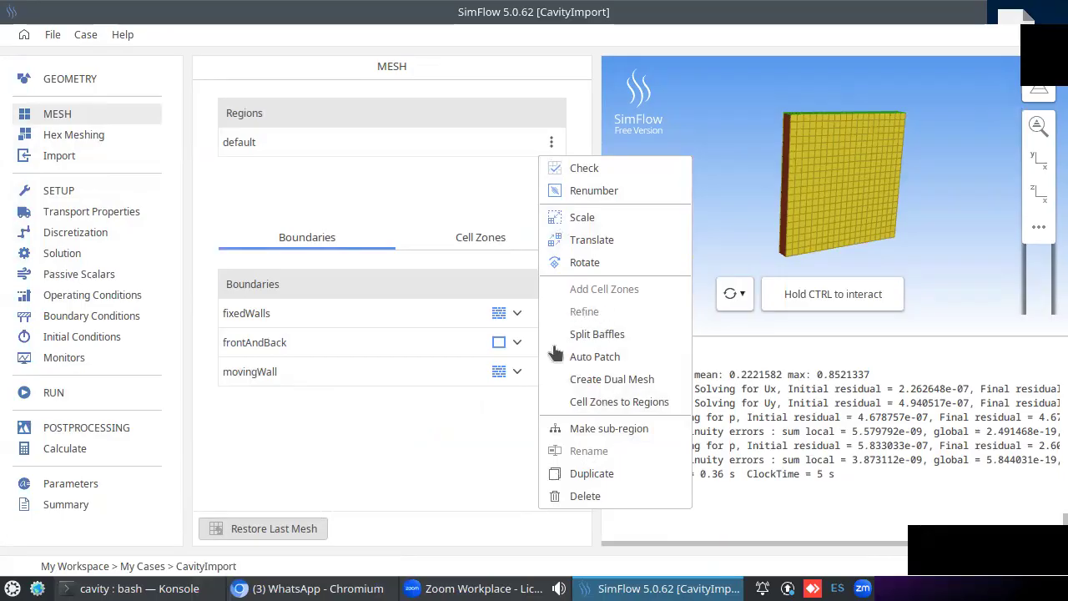
pyautogui.click(429, 449)
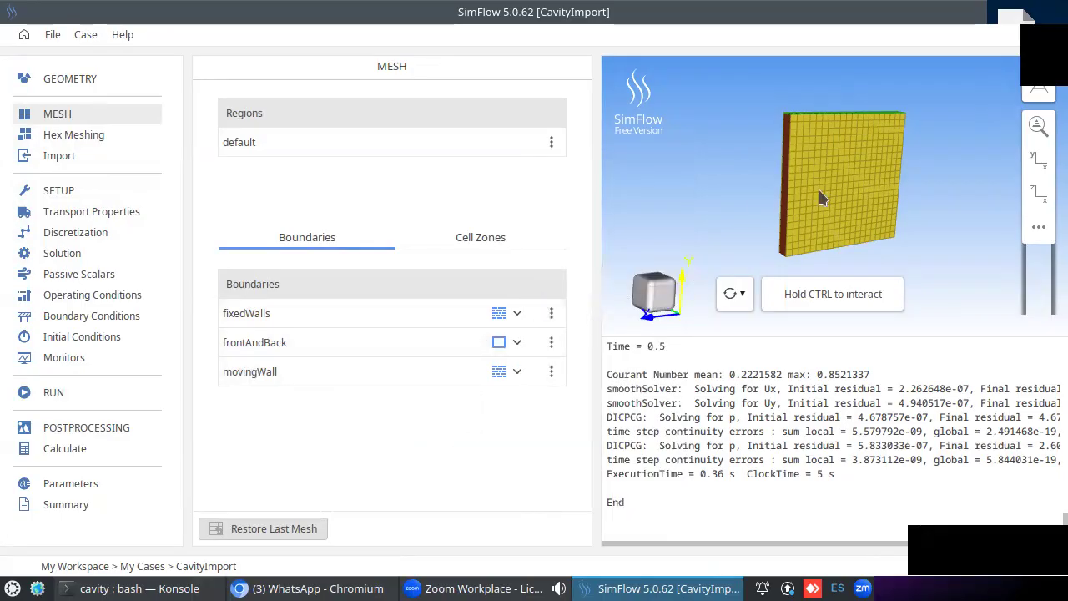
pyautogui.keyDown('ctrl'); pyautogui.moveTo(918, 180); pyautogui.dragTo(893, 174); pyautogui.keyUp('ctrl')
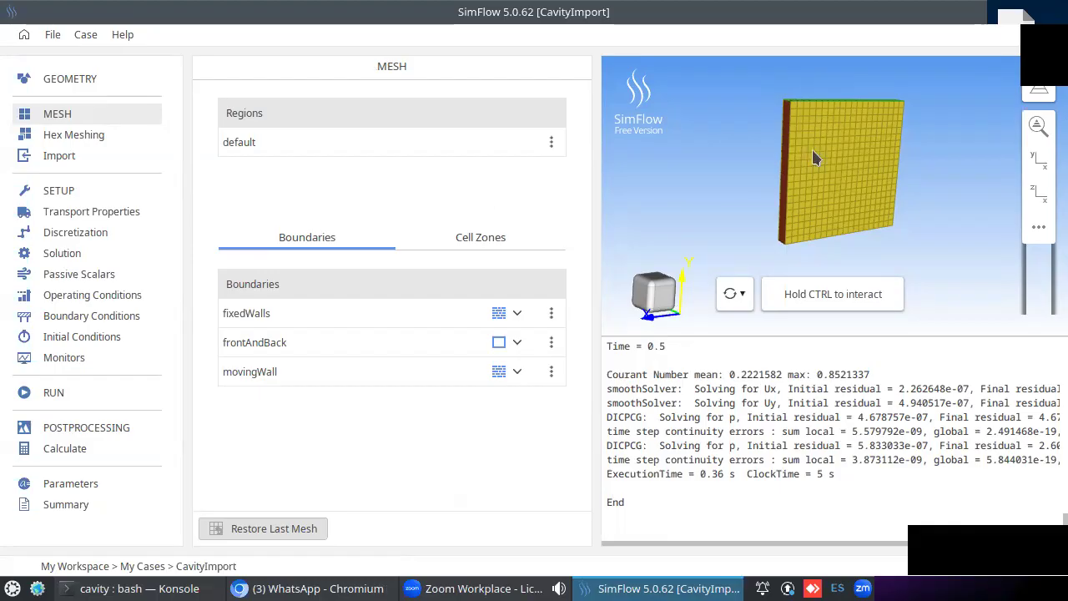
pyautogui.click(550, 142)
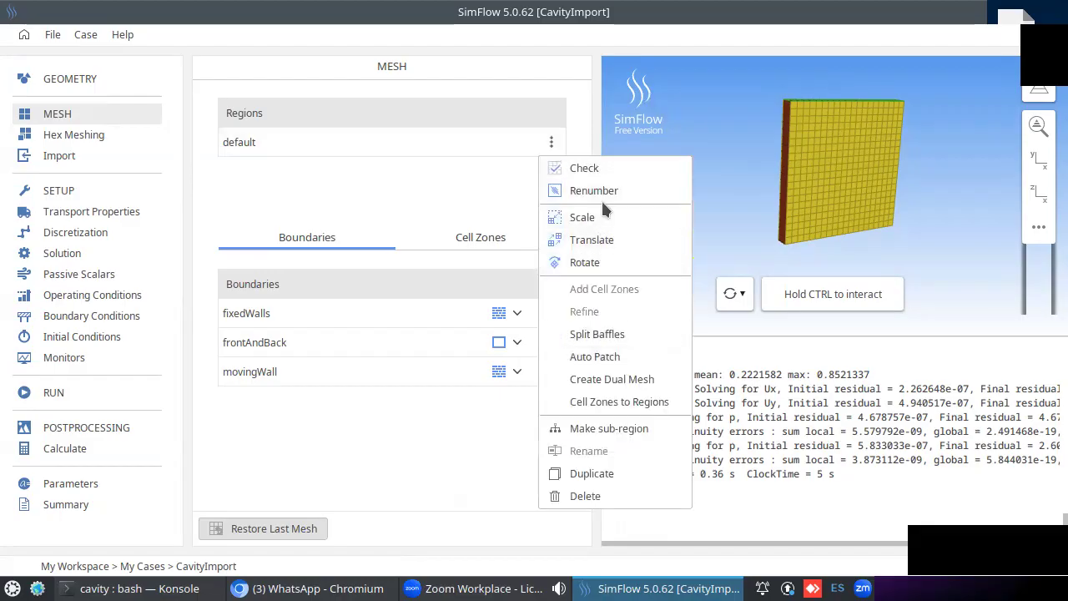
pyautogui.click(584, 169)
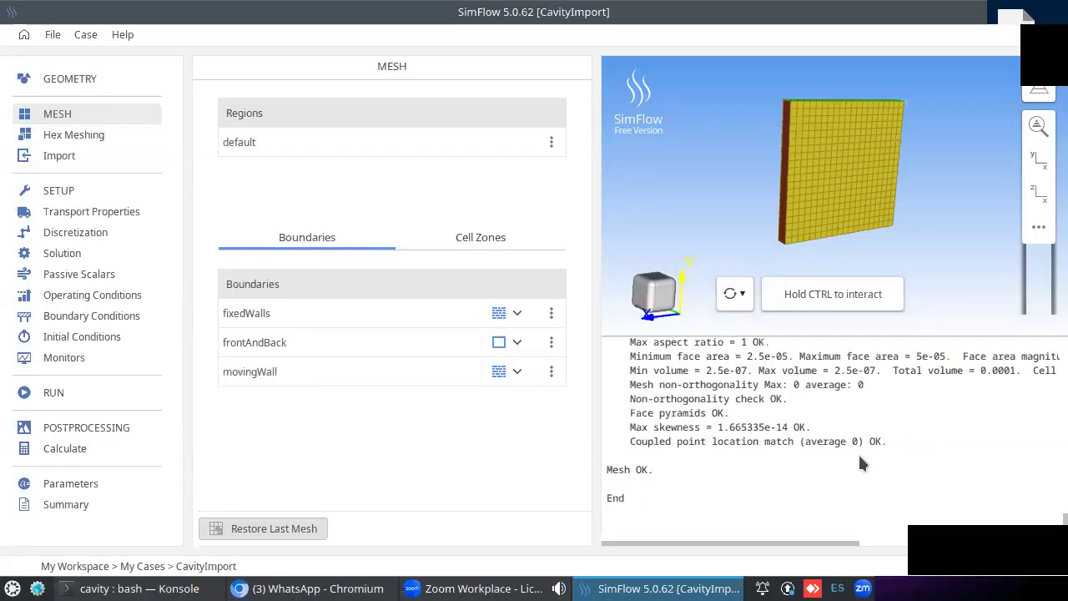
pyautogui.scroll(2, 859, 463)
pyautogui.scroll(1, 862, 464)
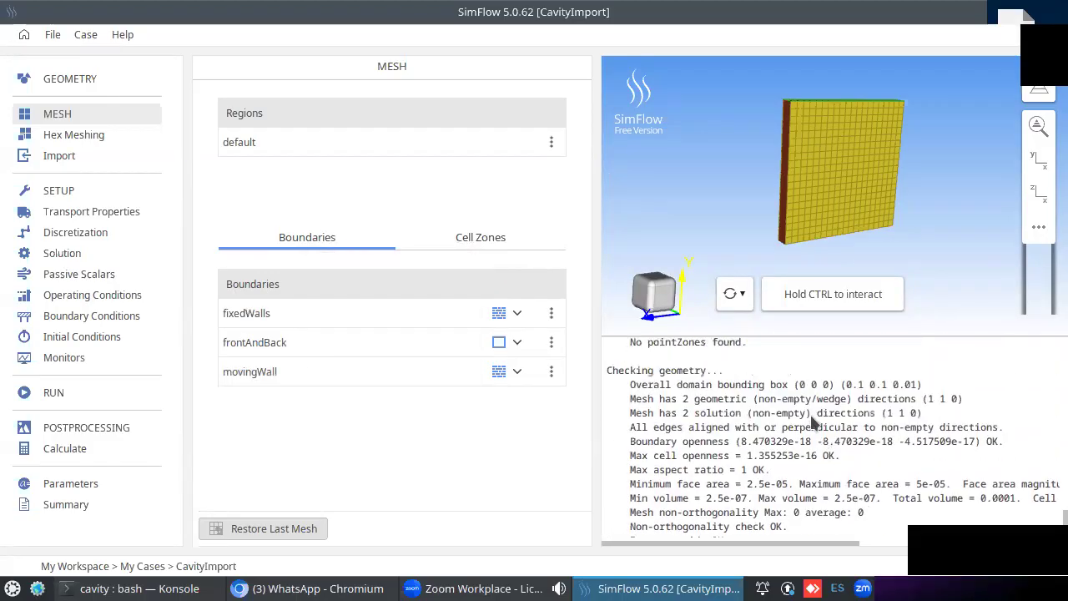
pyautogui.scroll(-1, 807, 422)
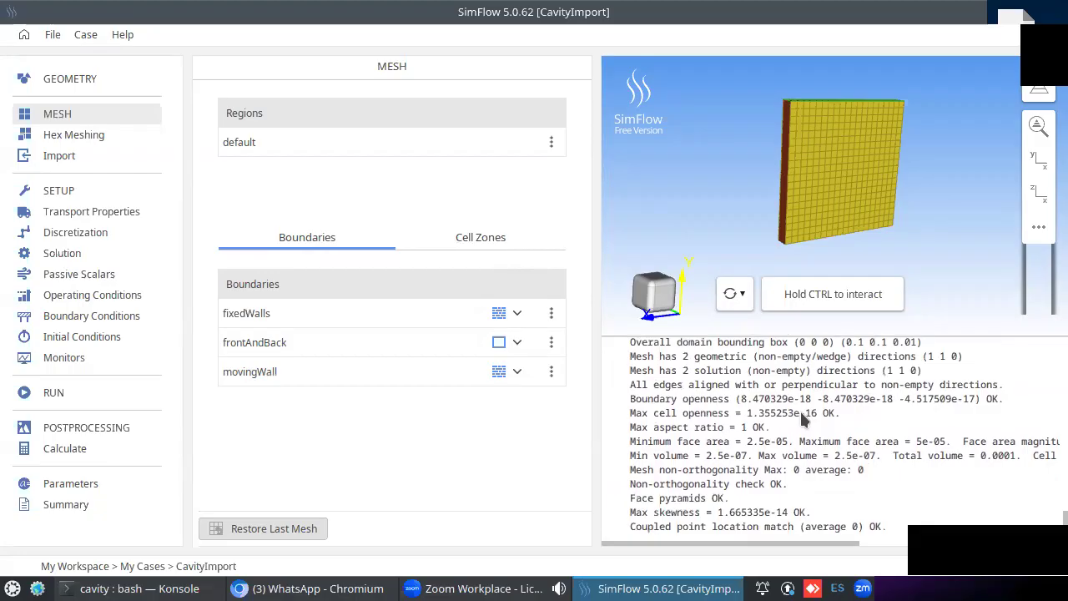
pyautogui.scroll(2, 803, 419)
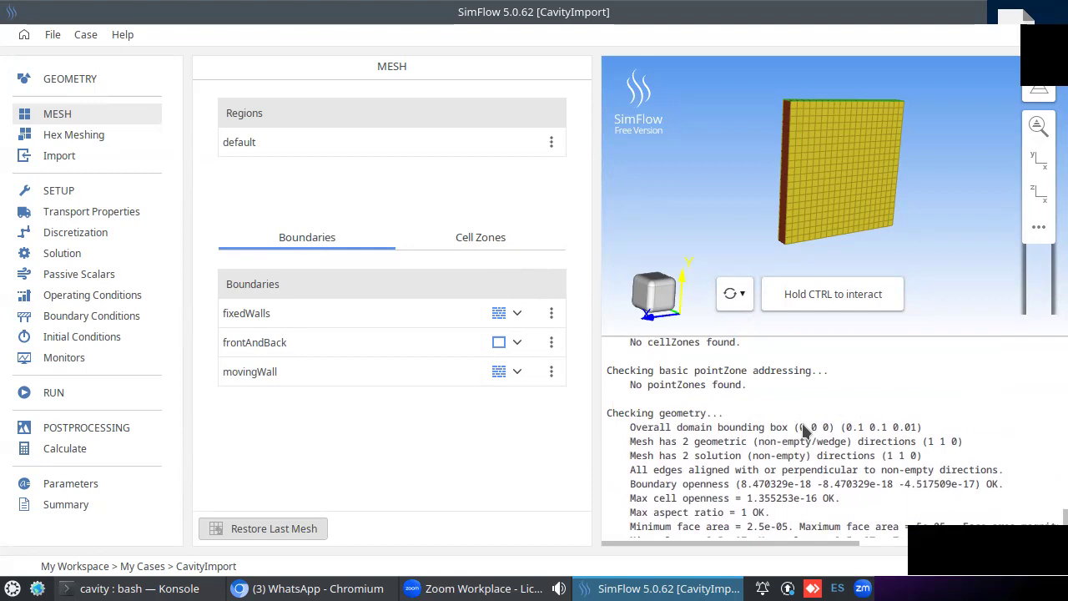
# - Add a box geometry and set its origin to 0, 0, 0 m
pyautogui.keyDown('ctrl'); pyautogui.moveTo(750, 244); pyautogui.dragTo(776, 269); pyautogui.keyUp('ctrl')
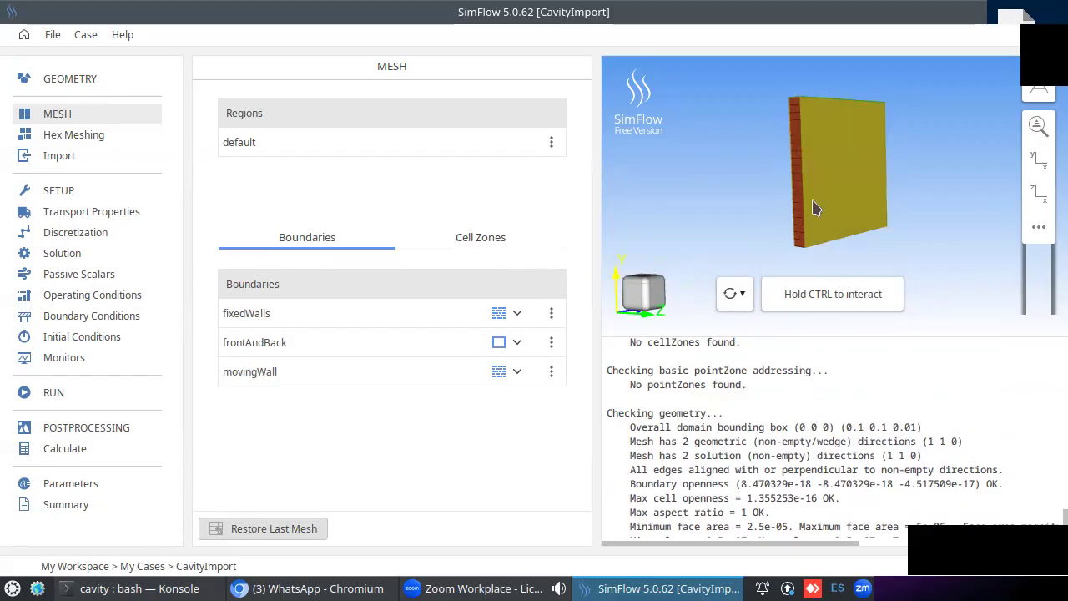
pyautogui.click(72, 82)
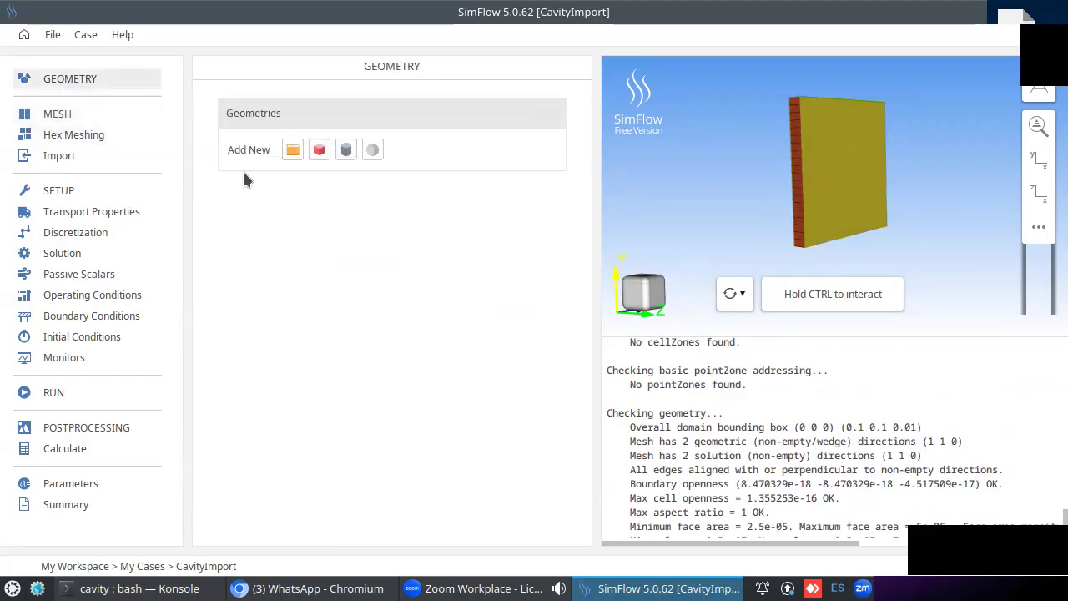
pyautogui.click(321, 155)
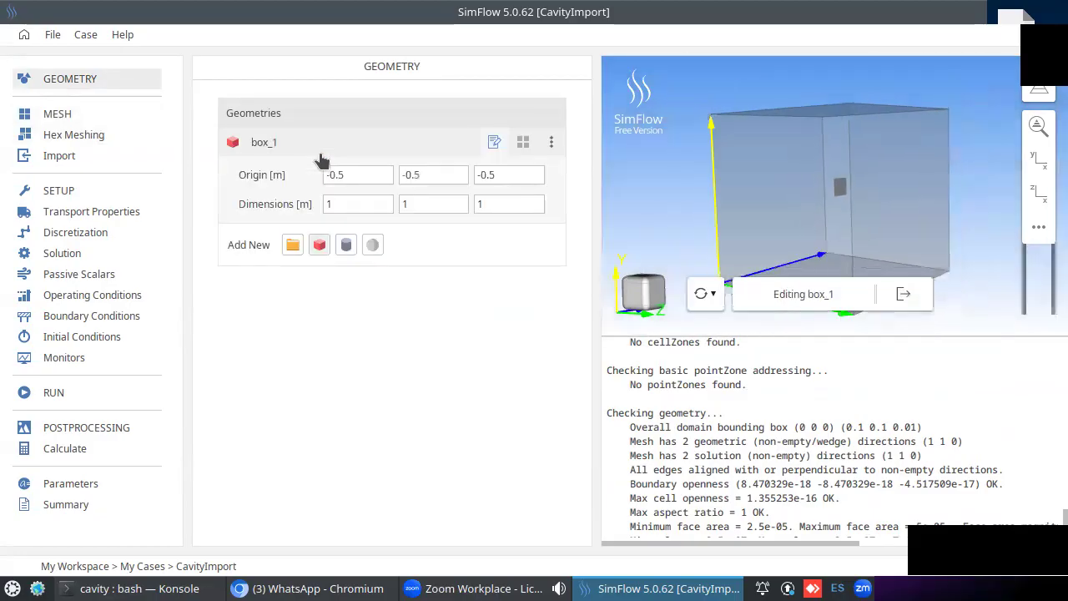
pyautogui.click(352, 177)
pyautogui.click(322, 176)
pyautogui.moveTo(359, 175); pyautogui.dragTo(321, 176)
pyautogui.write('0')
pyautogui.click(442, 176)
pyautogui.click(402, 175)
pyautogui.moveTo(426, 175); pyautogui.dragTo(404, 174)
pyautogui.write('0')
pyautogui.click(477, 175)
pyautogui.click(482, 176)
pyautogui.moveTo(504, 176); pyautogui.dragTo(476, 177)
pyautogui.write('0')
# - Set the box dimensions to 0.1, 0.1 and 0.01 m and inspect its fit with the mesh
pyautogui.doubleClick(347, 204)
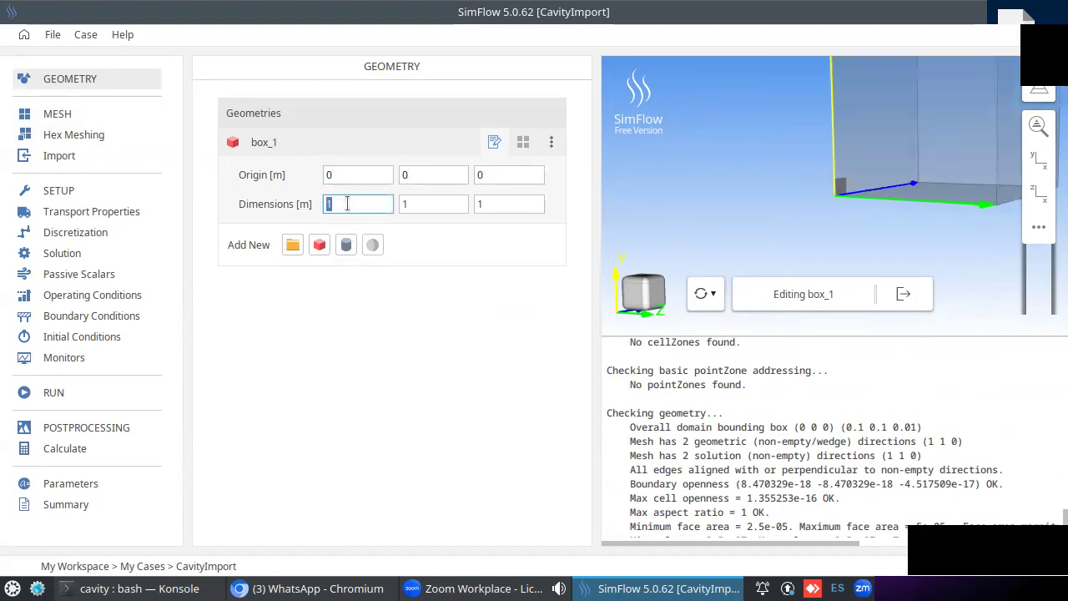
pyautogui.write('0.1')
pyautogui.doubleClick(417, 206)
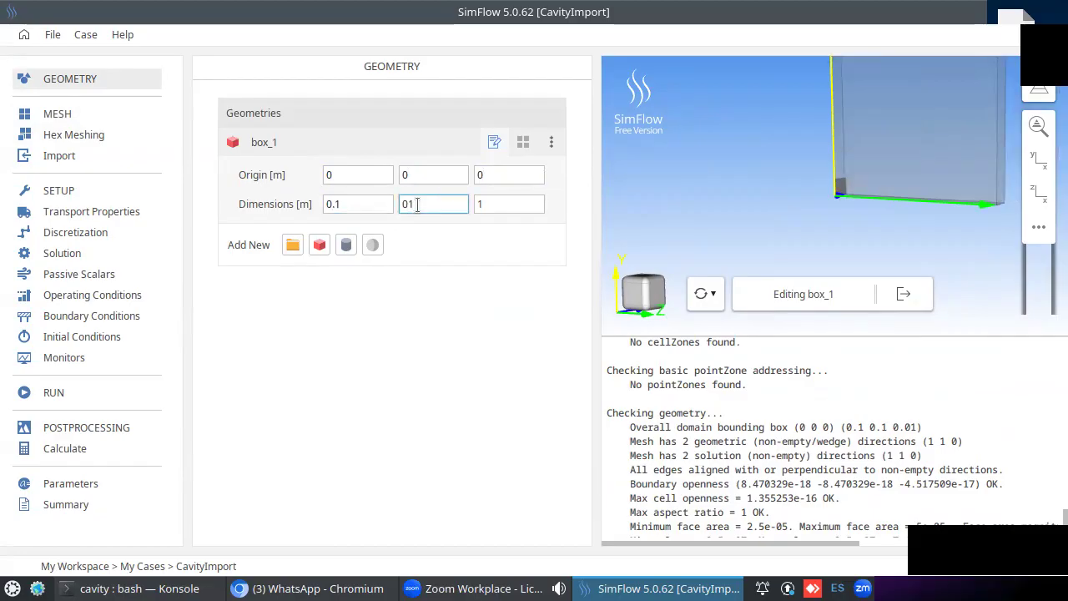
pyautogui.doubleClick(509, 205)
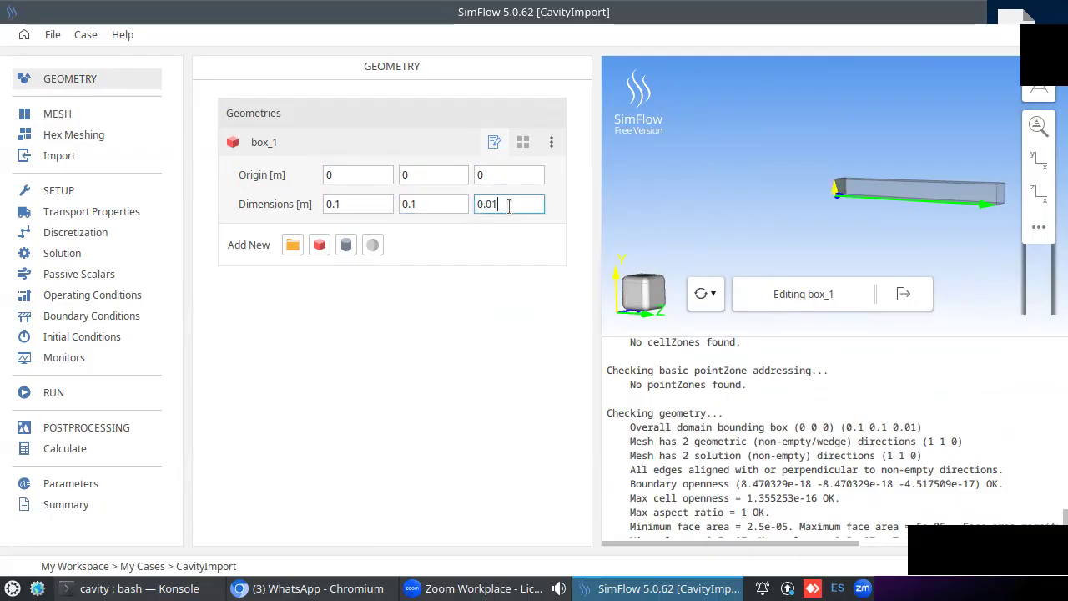
pyautogui.write('0.01')
pyautogui.click(481, 174)
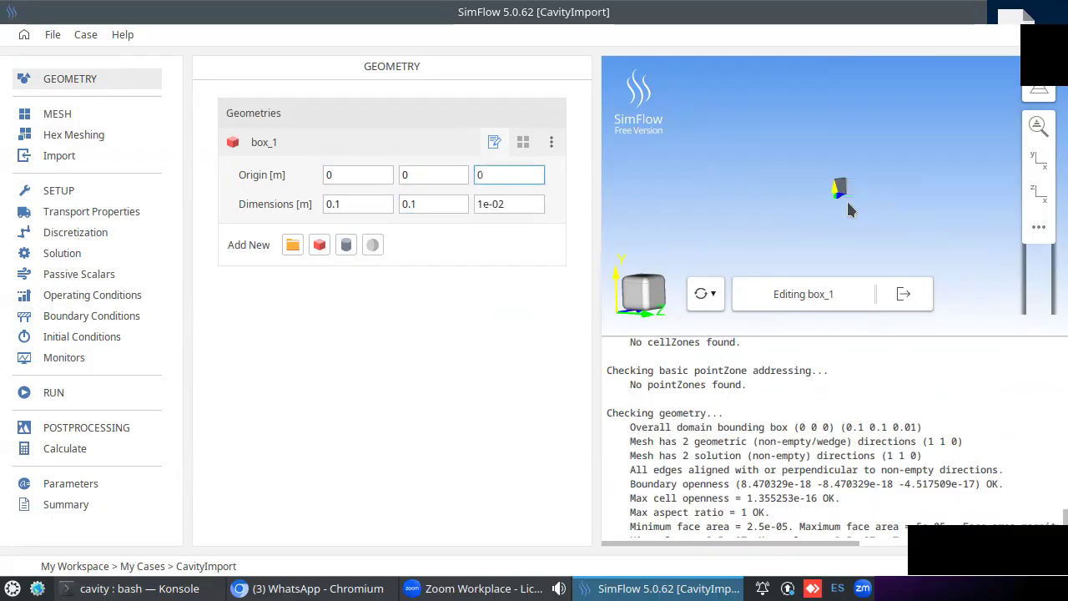
pyautogui.scroll(5, 830, 207)
pyautogui.moveTo(808, 179); pyautogui.dragTo(882, 111)
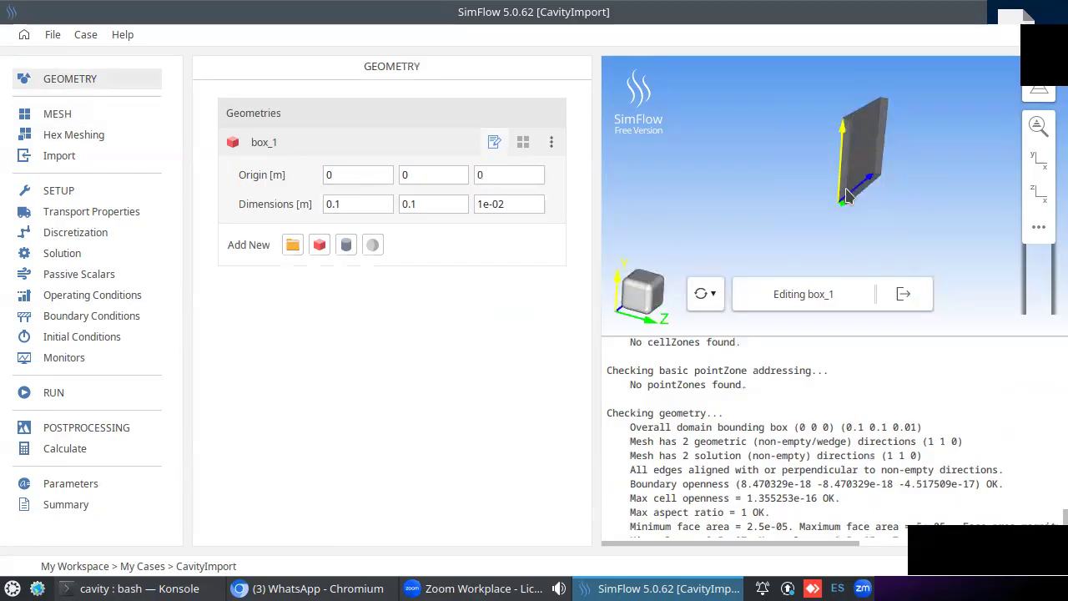
pyautogui.moveTo(891, 197); pyautogui.dragTo(864, 167)
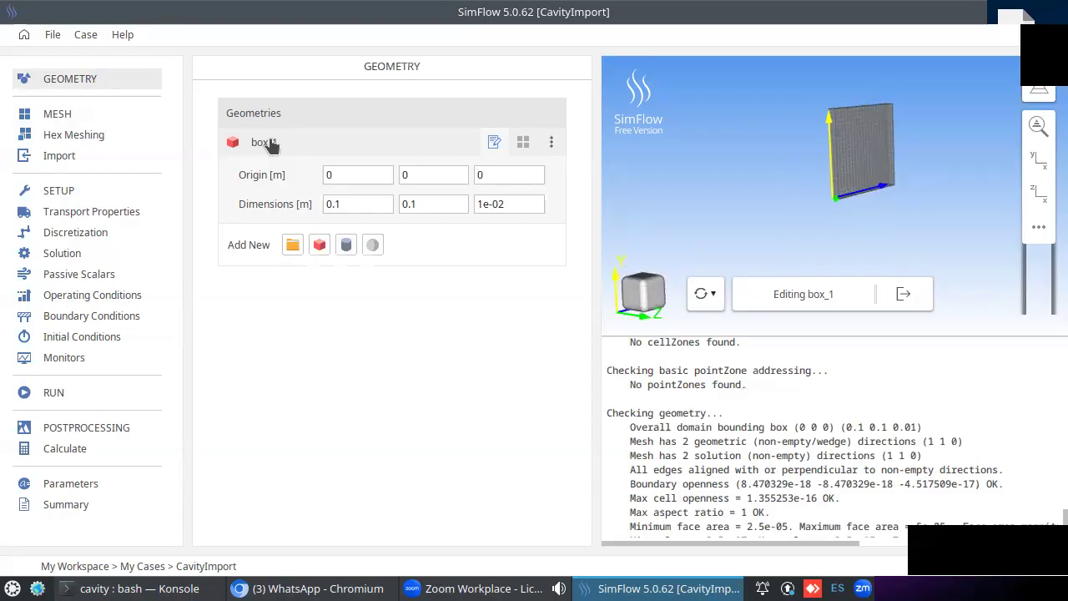
# - Refine the default mesh region inside the box using Hex Topology in the X and Y directions only, and inspect the refined mesh
pyautogui.click(68, 114)
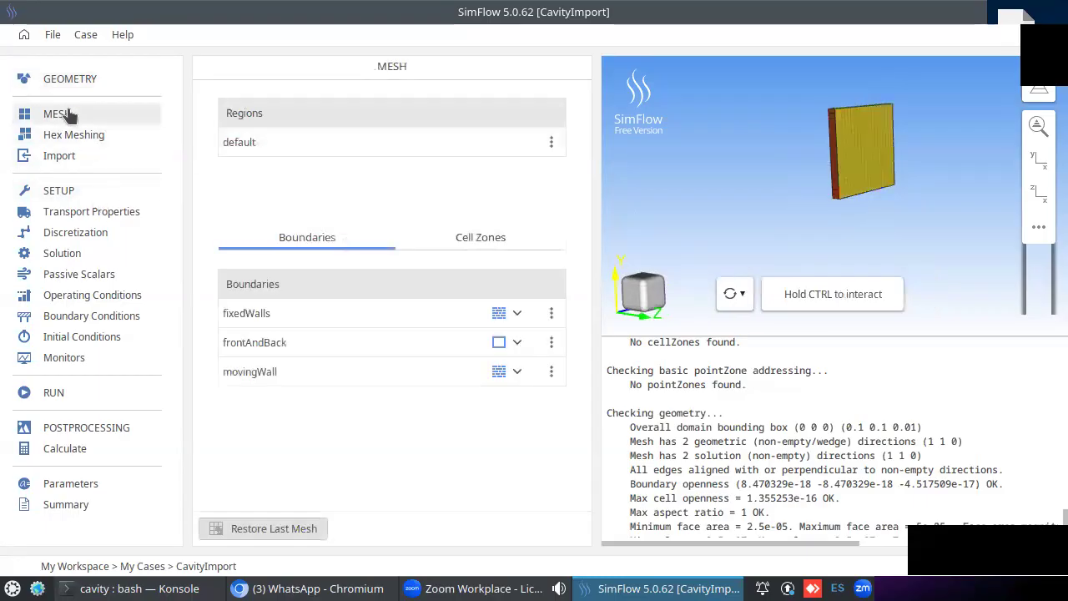
pyautogui.click(550, 142)
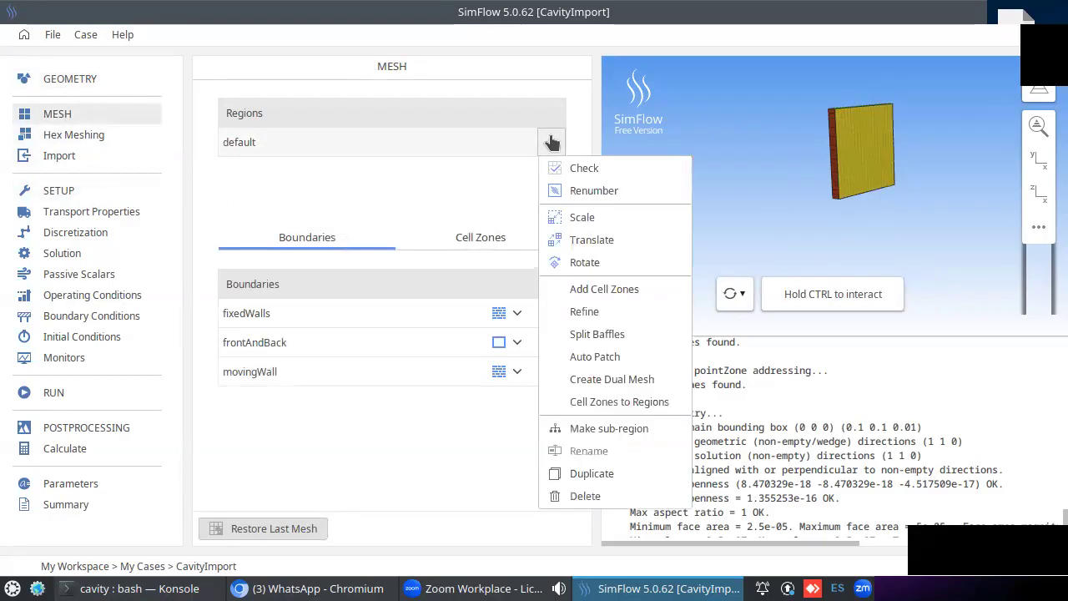
pyautogui.click(594, 312)
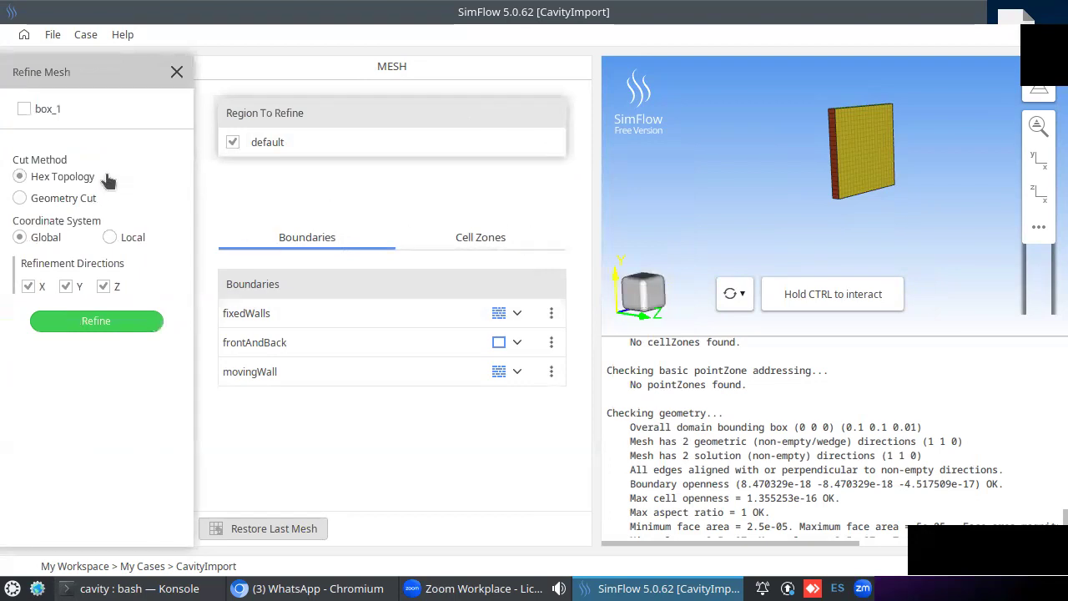
pyautogui.click(24, 110)
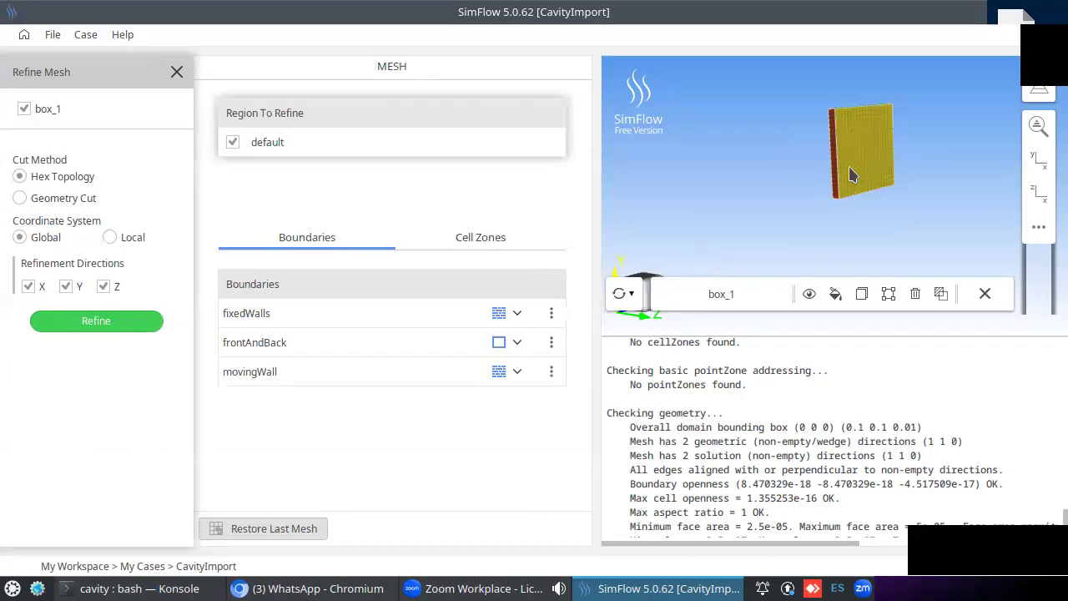
pyautogui.click(104, 287)
pyautogui.click(91, 323)
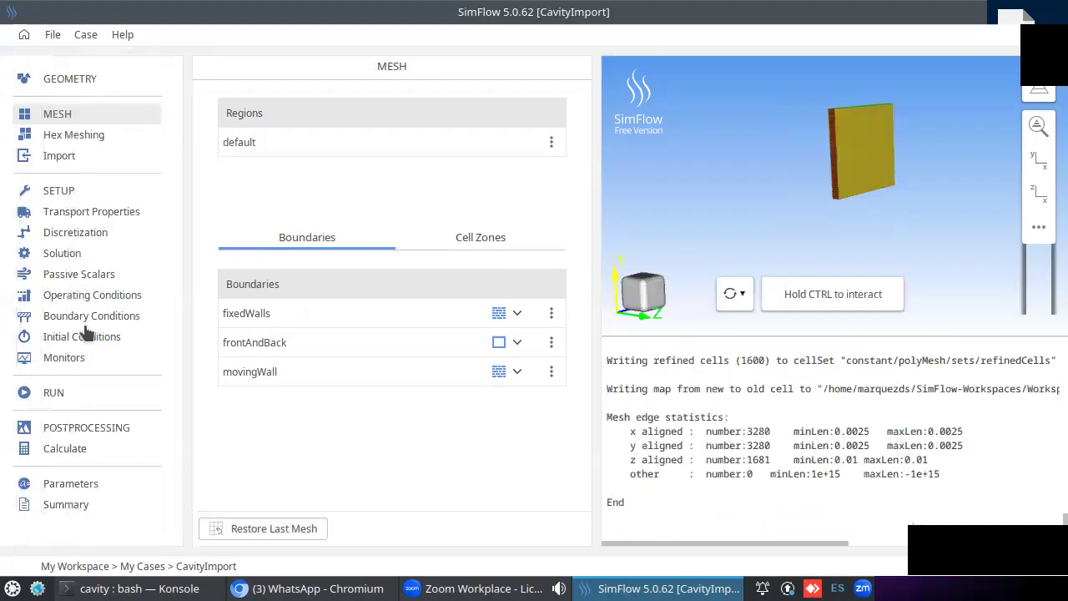
pyautogui.keyDown('ctrl'); pyautogui.moveTo(876, 183); pyautogui.dragTo(798, 138); pyautogui.keyUp('ctrl')
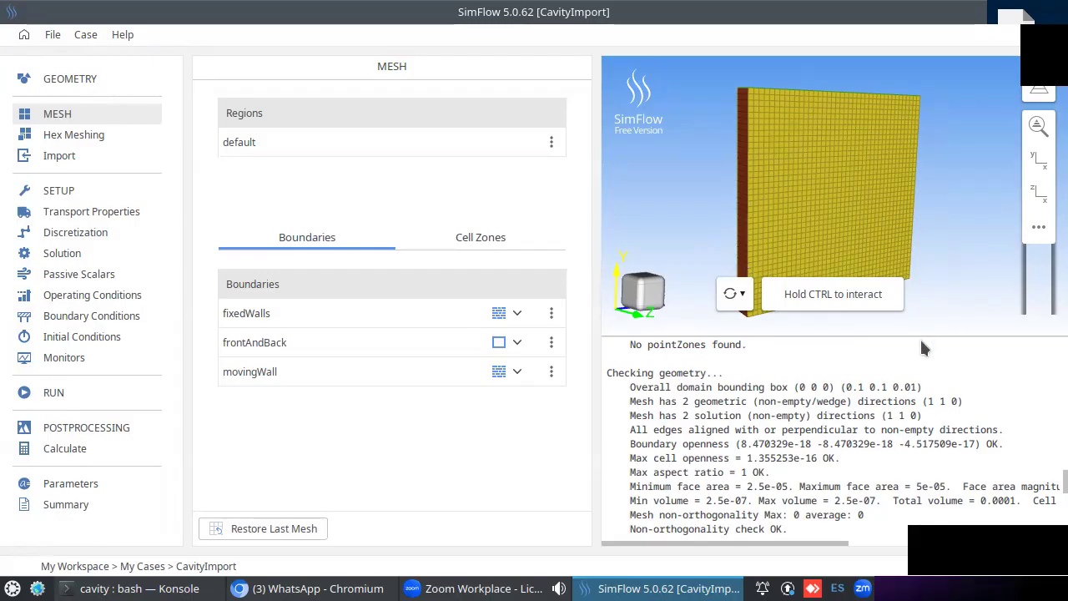
pyautogui.moveTo(921, 335); pyautogui.dragTo(903, 561)
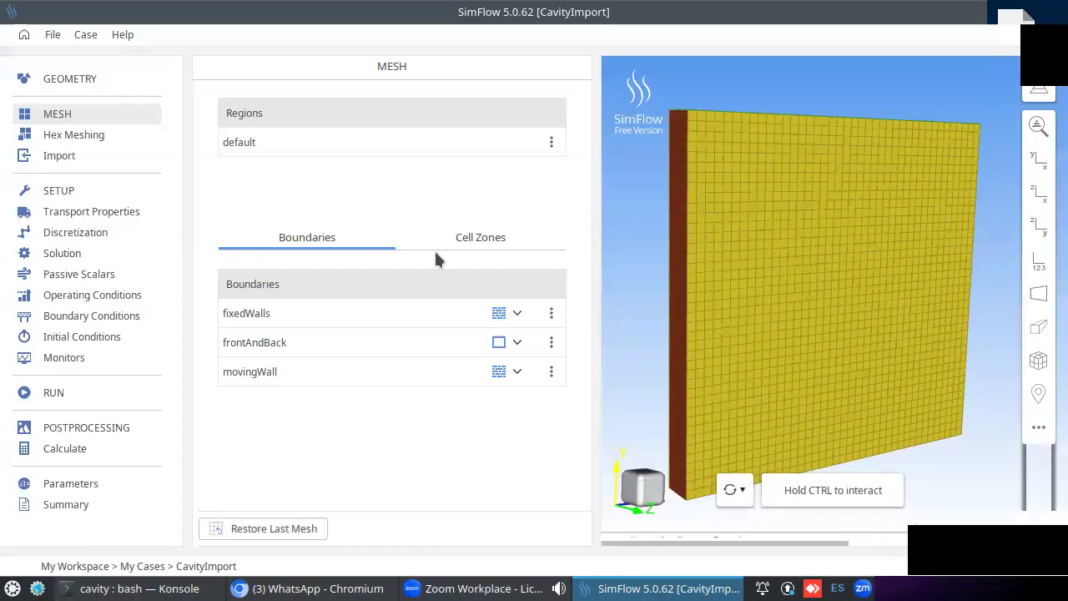
pyautogui.keyDown('ctrl'); pyautogui.moveTo(793, 183); pyautogui.dragTo(795, 198); pyautogui.keyUp('ctrl')
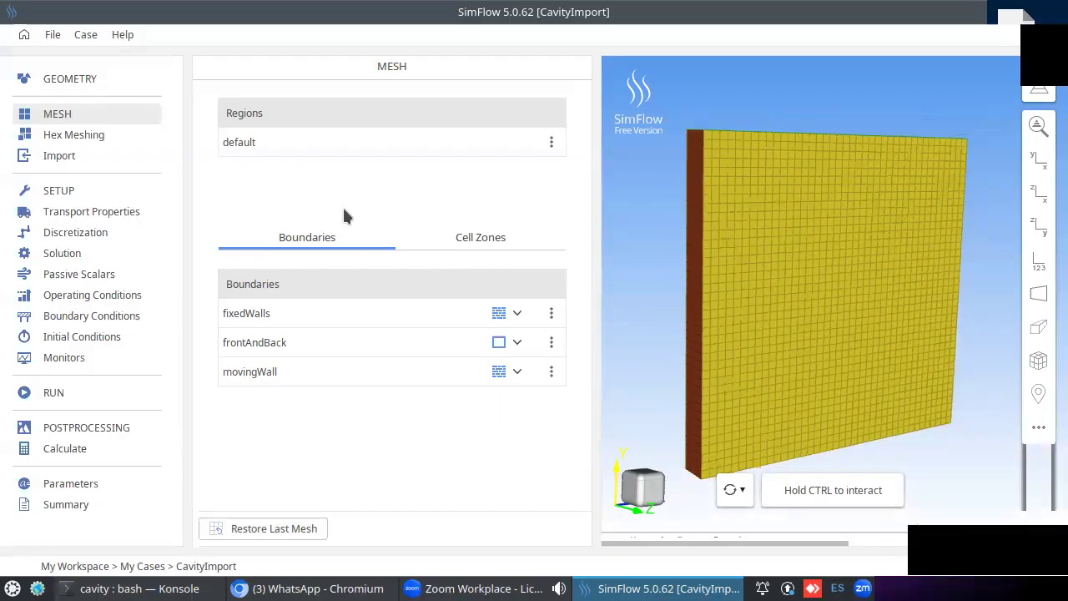
# - Set the simulation time of the run to 0.1 s
pyautogui.click(65, 394)
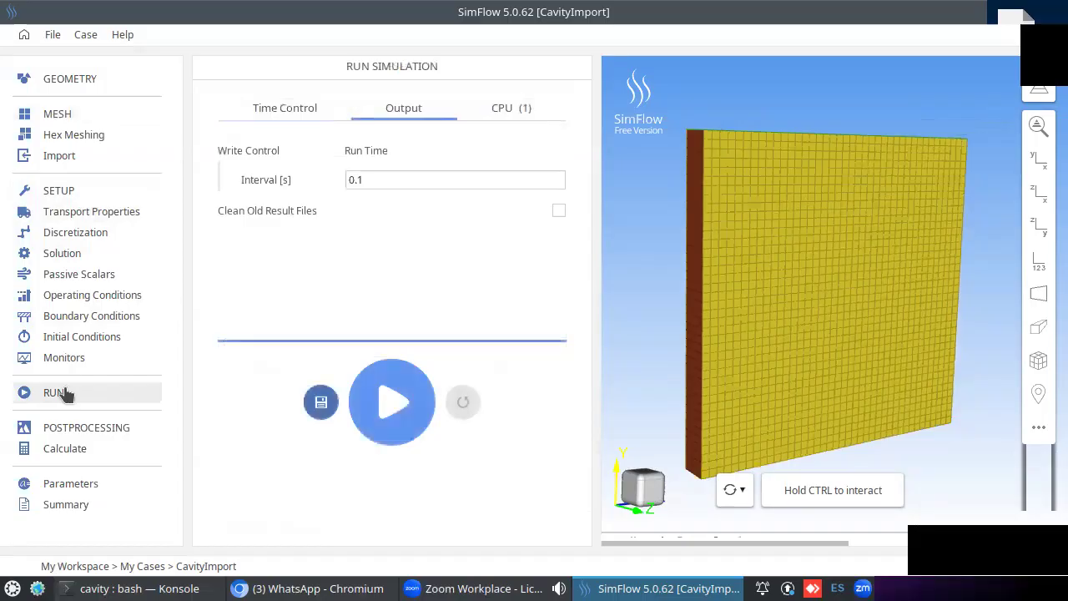
pyautogui.click(309, 108)
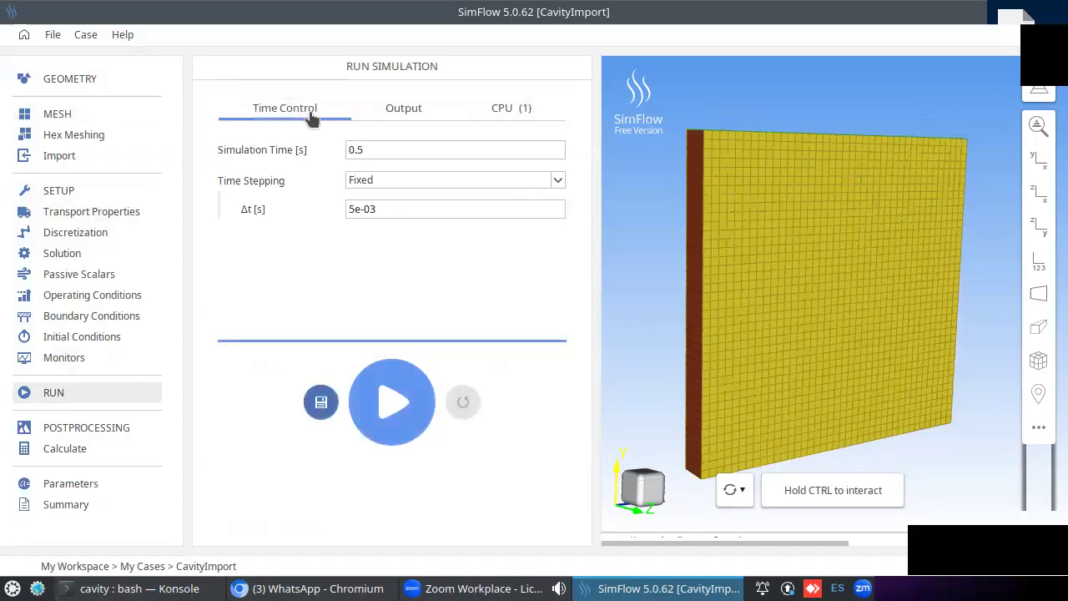
pyautogui.click(357, 148)
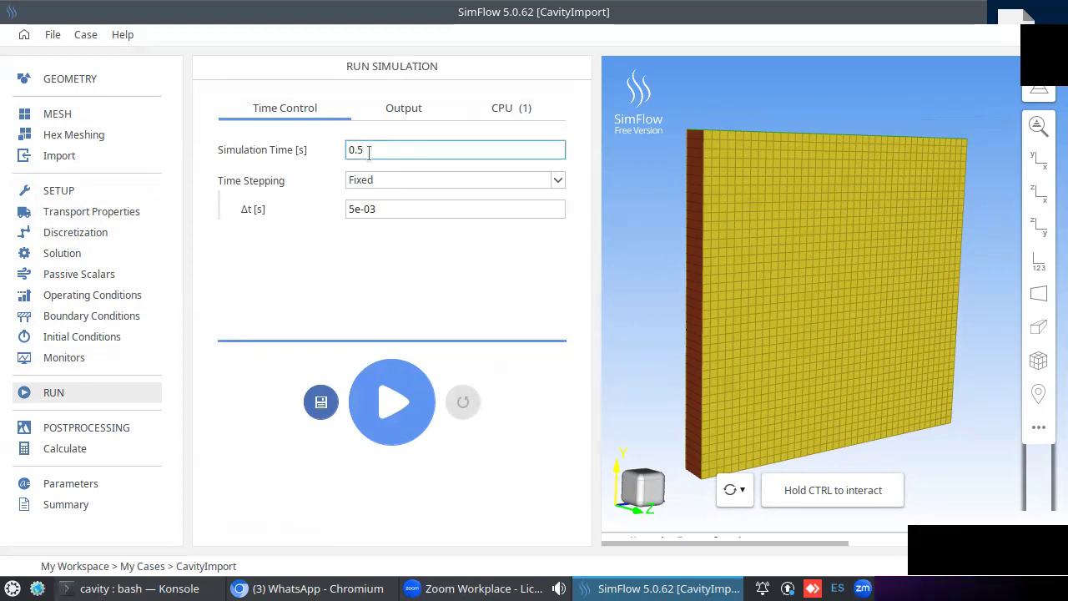
pyautogui.press('BackSpace')
pyautogui.write('1')
# - Set the result write interval to 0.01 s and run the simulation
pyautogui.click(416, 115)
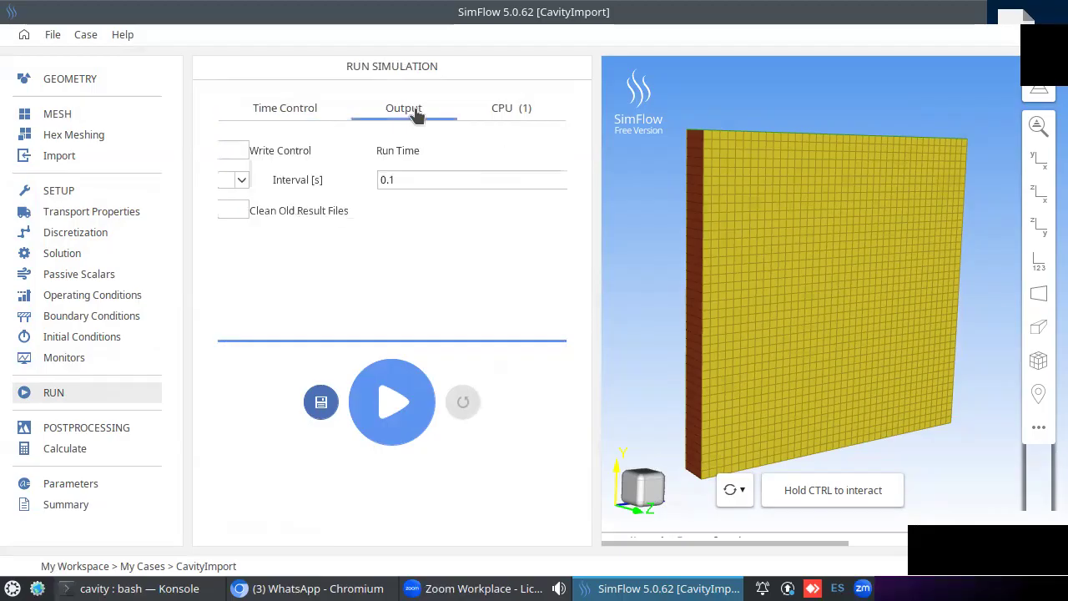
pyautogui.click(382, 172)
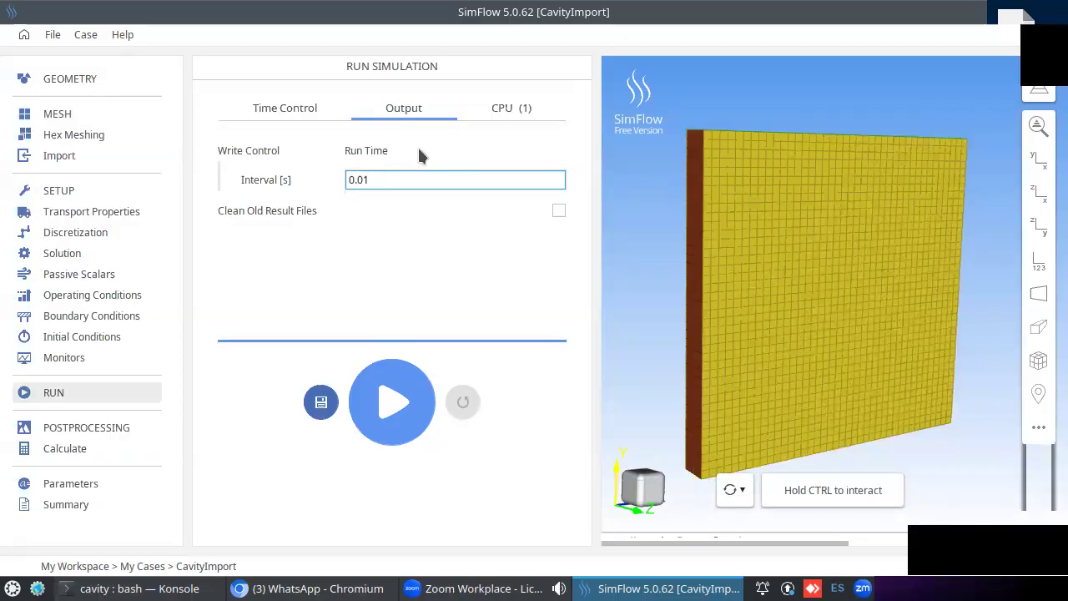
pyautogui.click(405, 413)
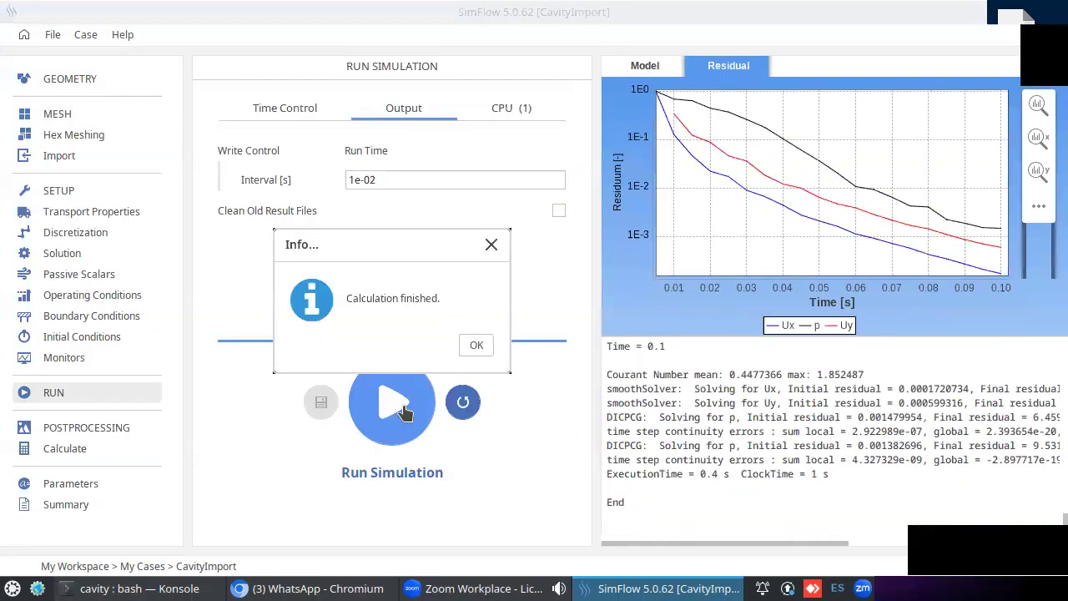
pyautogui.click(476, 345)
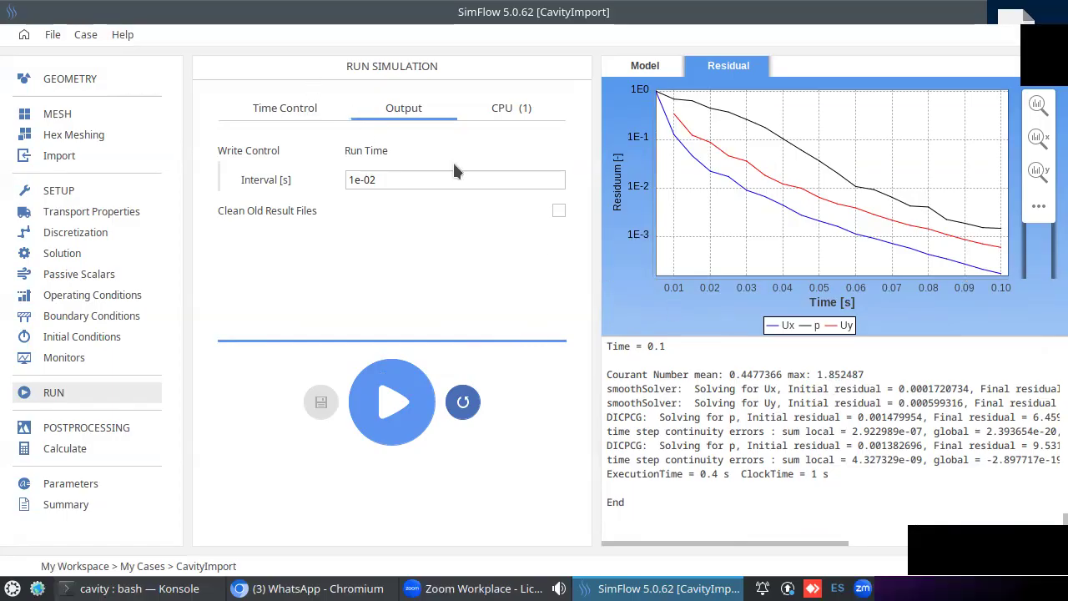
# - Set the fixed time step to 2.5e-03 s and reset the simulation to delete its result files
pyautogui.click(305, 114)
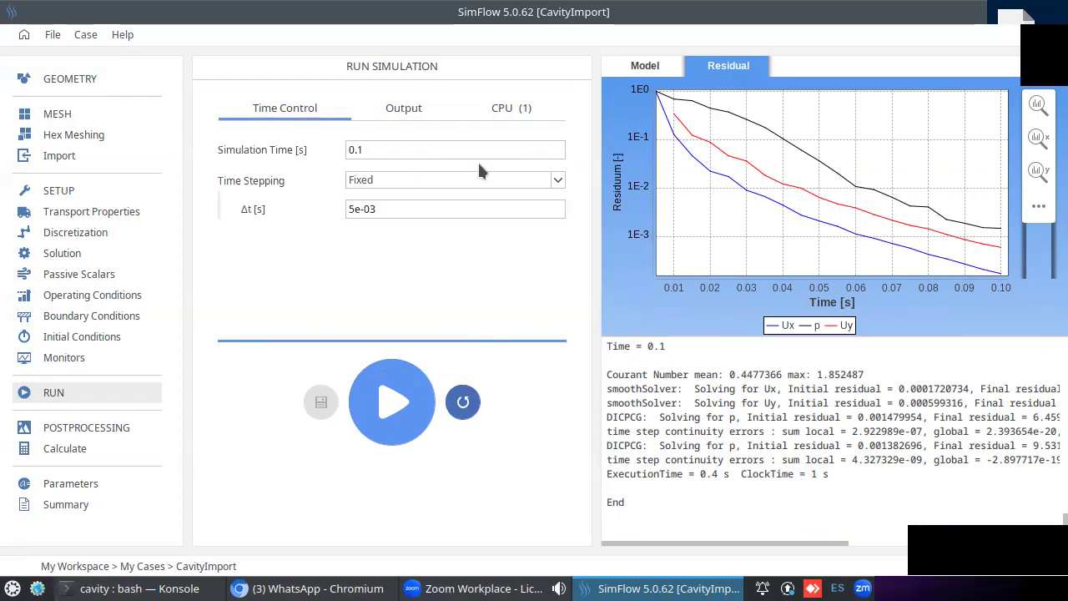
pyautogui.click(396, 206)
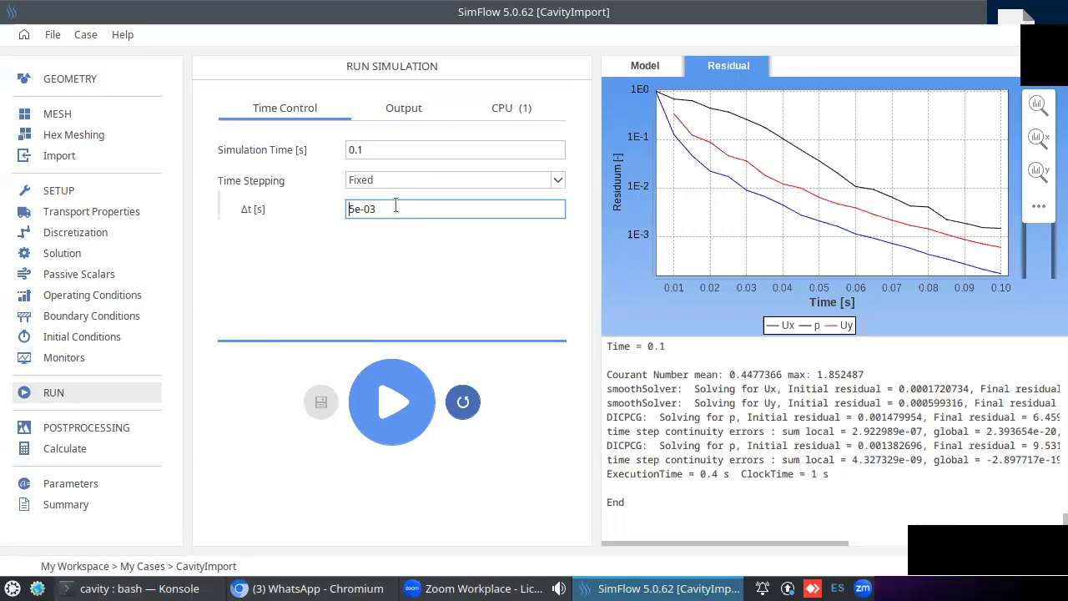
pyautogui.press('Home')
pyautogui.write('2.')
pyautogui.click(464, 403)
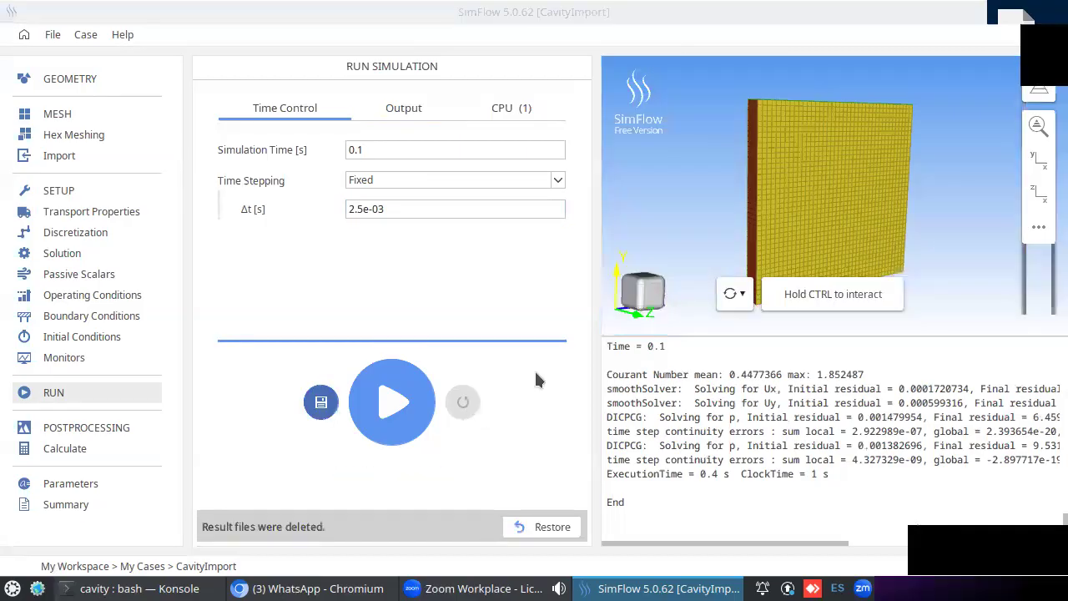
# - Run the simulation again and open the case in ParaView, dismissing the welcome window
pyautogui.click(404, 398)
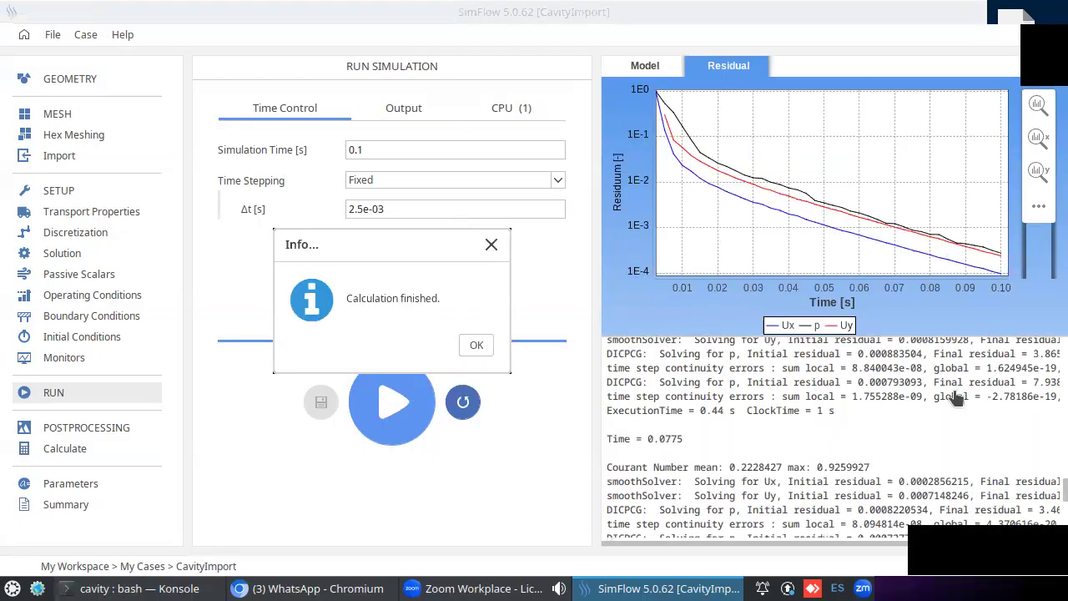
pyautogui.click(475, 345)
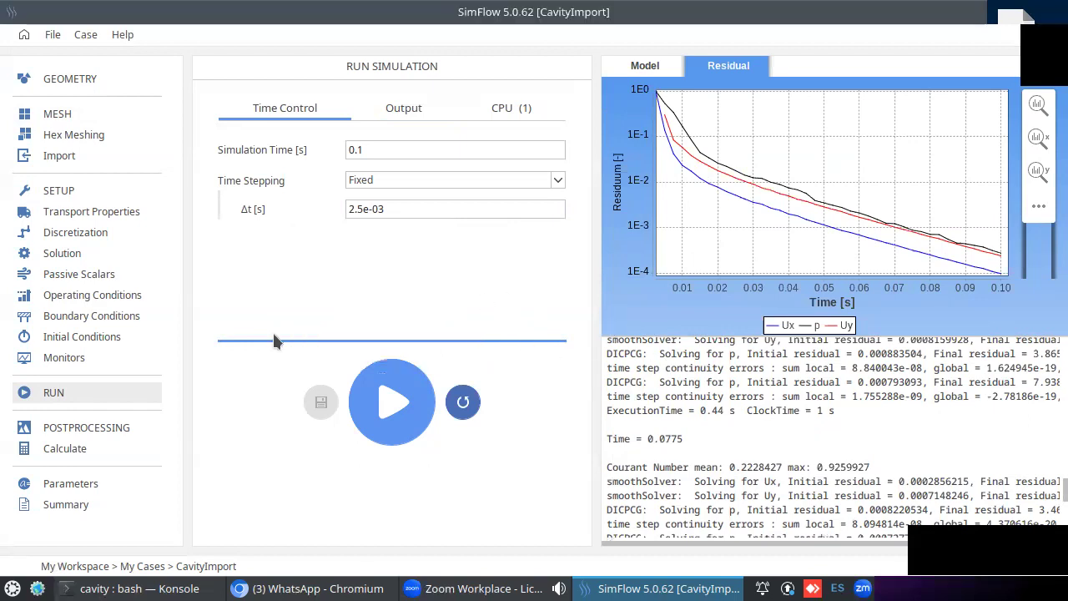
pyautogui.click(87, 428)
pyautogui.click(517, 112)
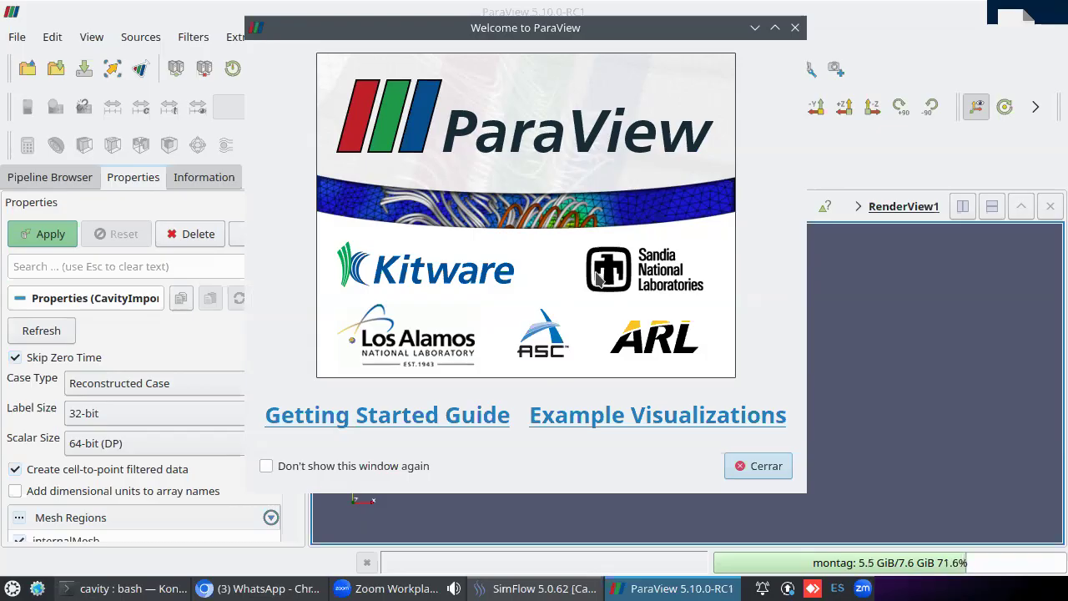
pyautogui.click(778, 468)
# - Load the CavityImport case results with the zero time included and view the pressure field on the cavity
pyautogui.click(15, 358)
pyautogui.click(42, 236)
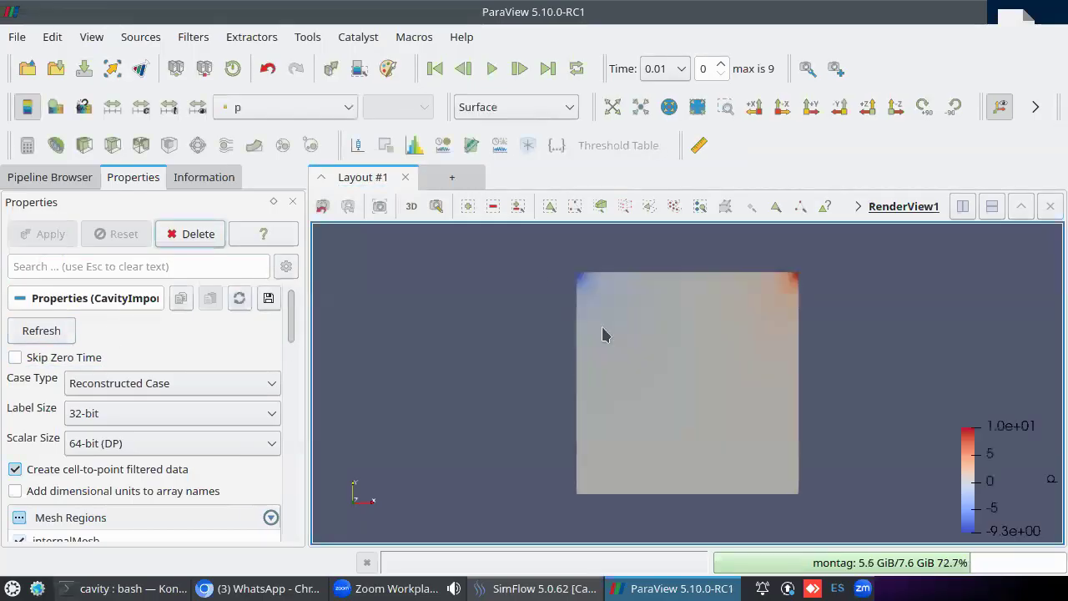
pyautogui.moveTo(675, 324); pyautogui.dragTo(780, 347)
# - Delete the CavityImport.foam source from the pipeline
pyautogui.click(51, 177)
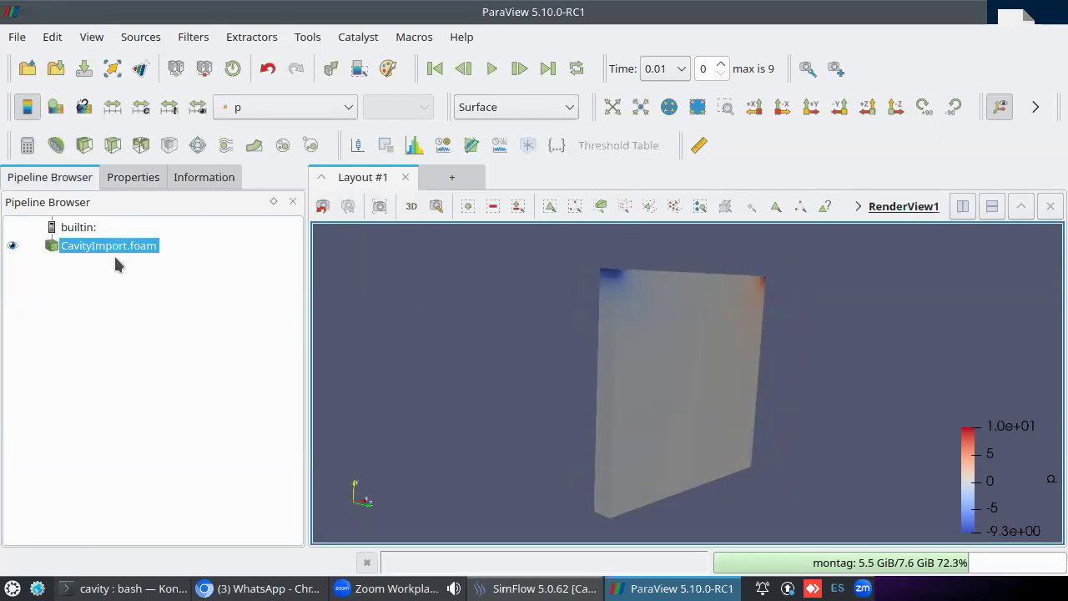
pyautogui.rightClick(113, 247)
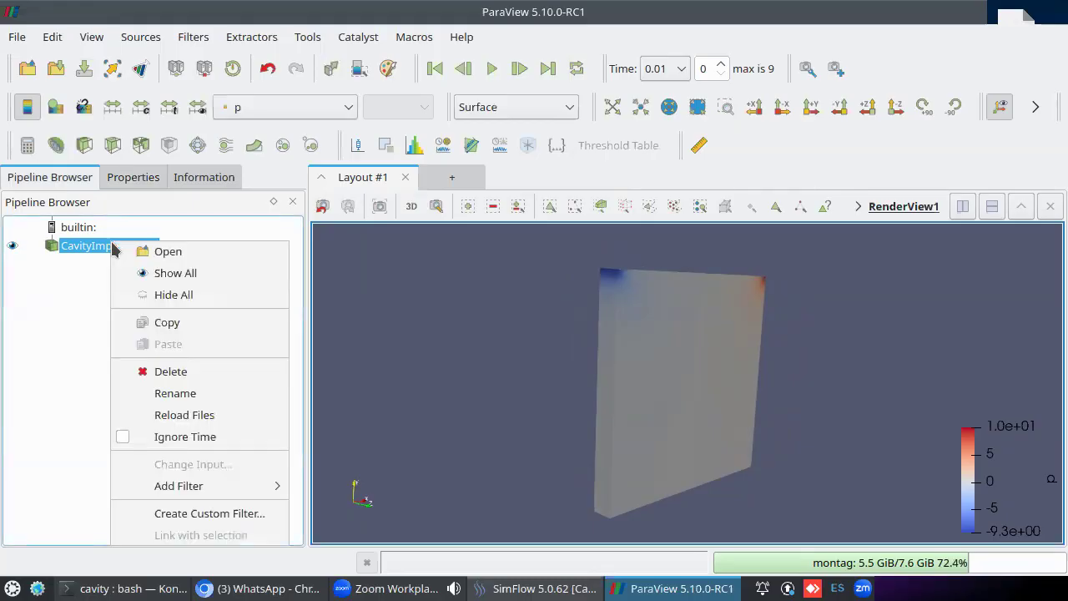
pyautogui.click(192, 375)
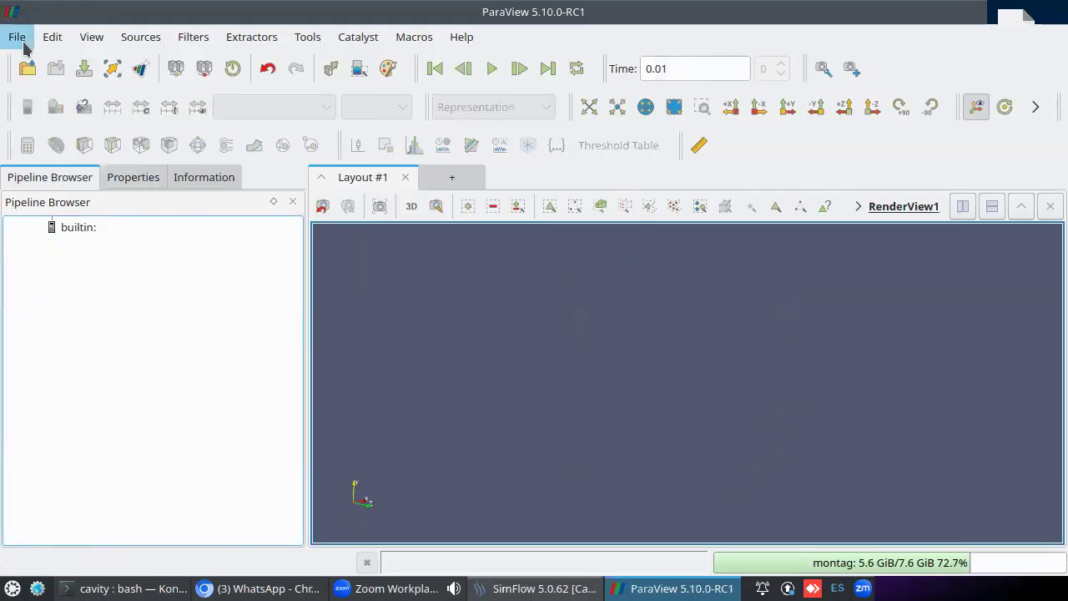
# - Load the saved state file viz.pvsm, choosing file names explicitly and keeping CavityImport.foam as the data file
pyautogui.click(22, 40)
pyautogui.click(57, 132)
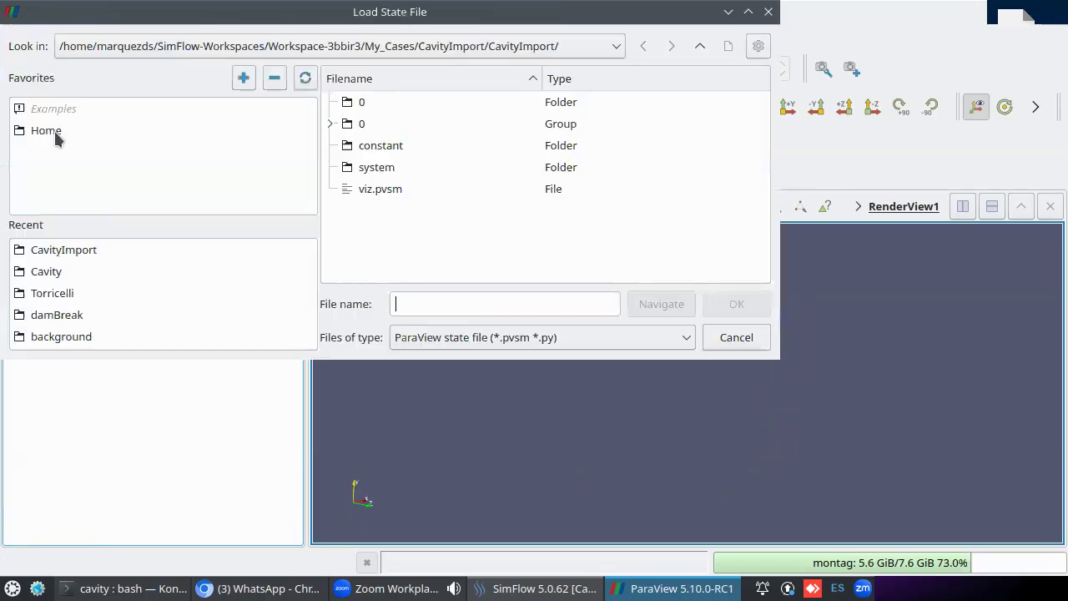
pyautogui.click(382, 190)
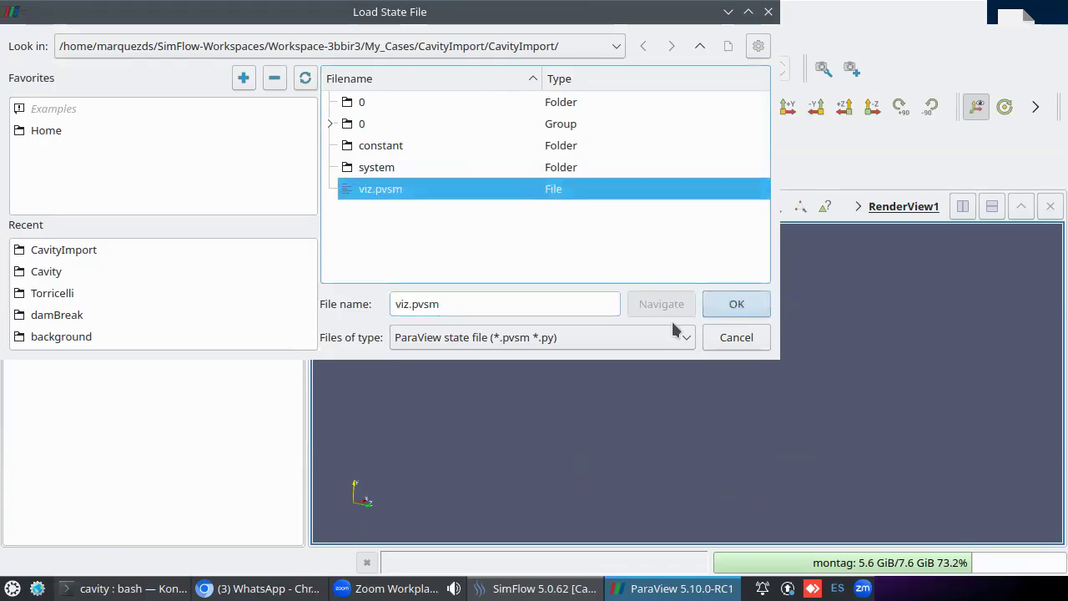
pyautogui.click(734, 303)
pyautogui.click(614, 127)
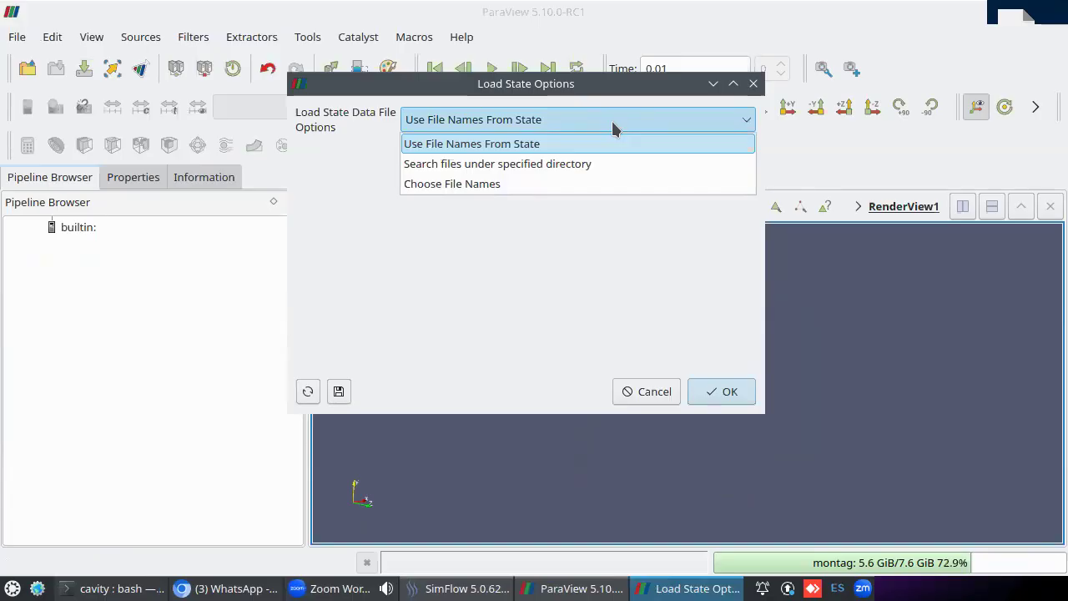
pyautogui.click(473, 185)
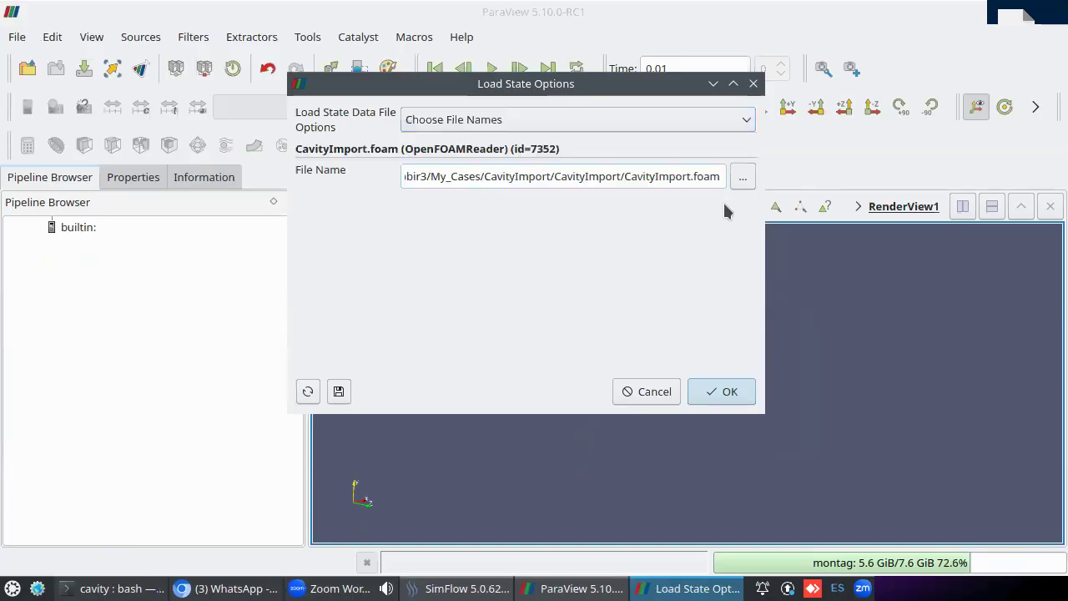
pyautogui.click(717, 392)
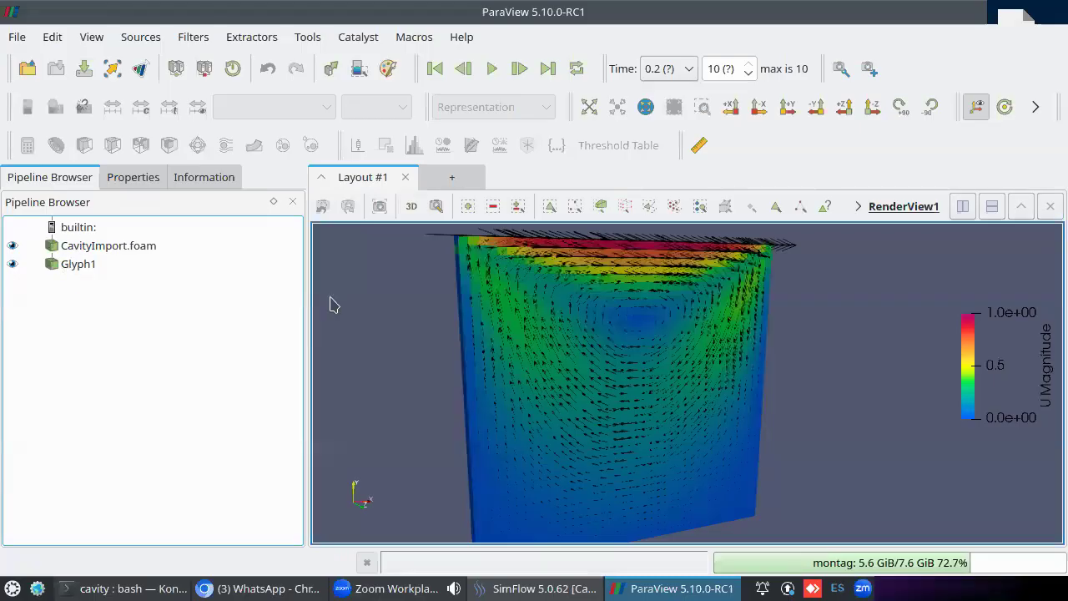
# - Rewind the results to time 0 and step forward through the velocity field to 0.04 s
pyautogui.click(433, 69)
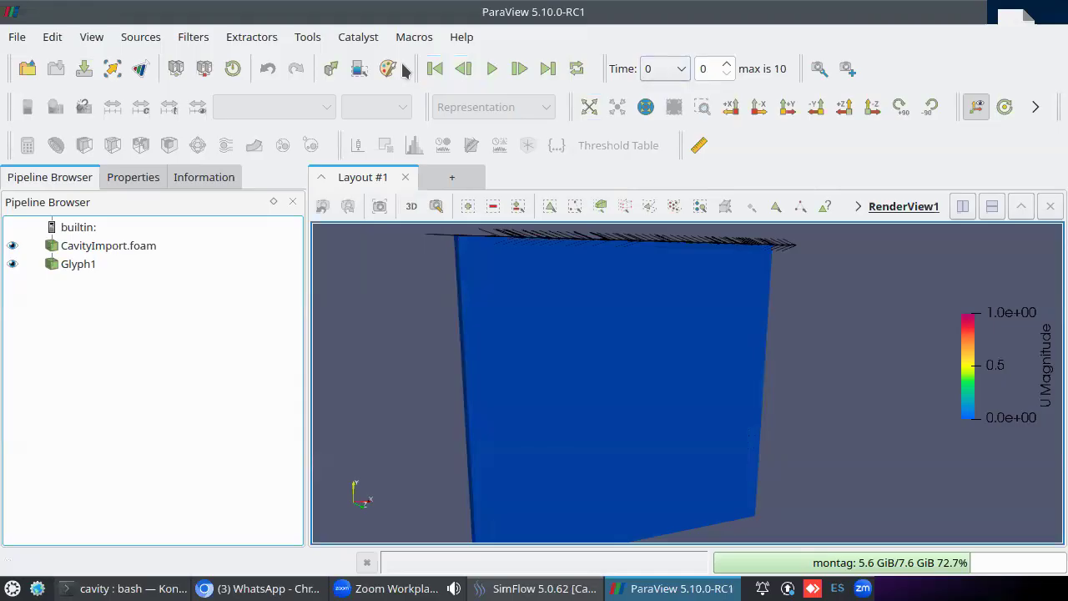
pyautogui.click(517, 75)
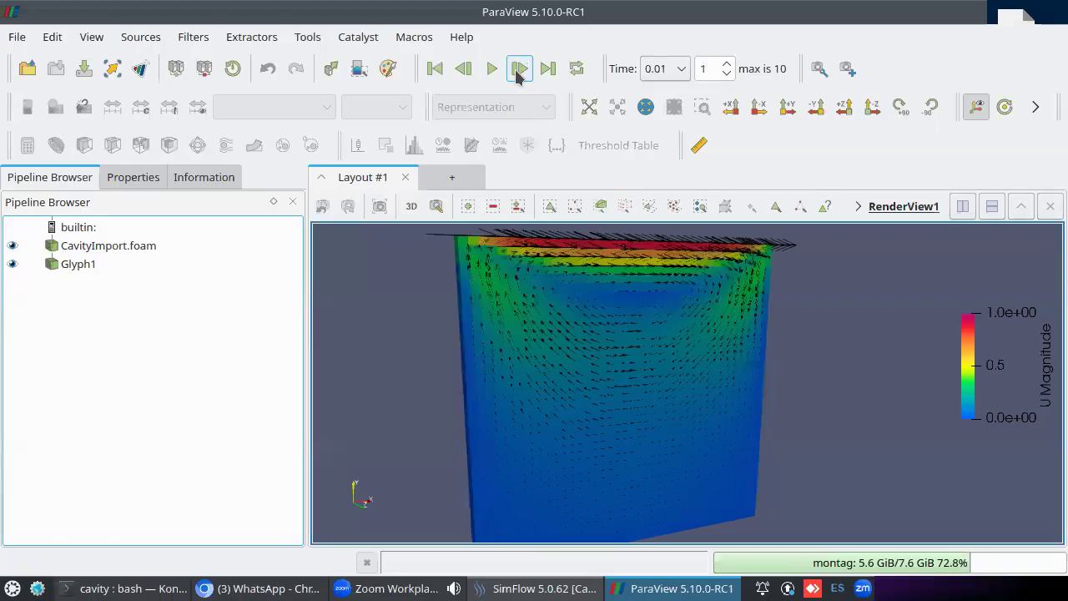
pyautogui.click(517, 75)
pyautogui.click(517, 75)
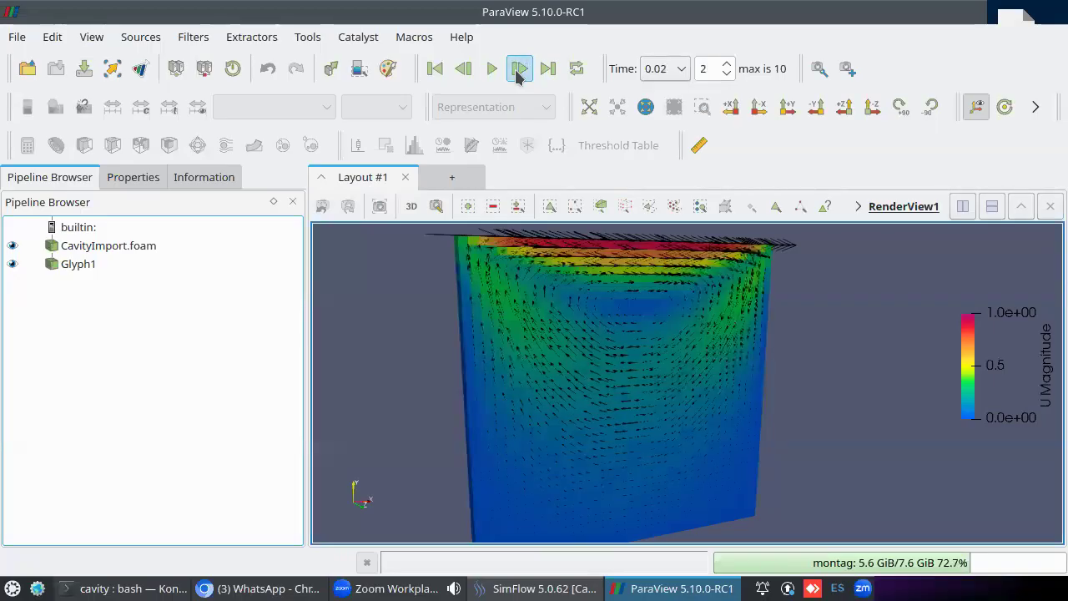
pyautogui.click(518, 75)
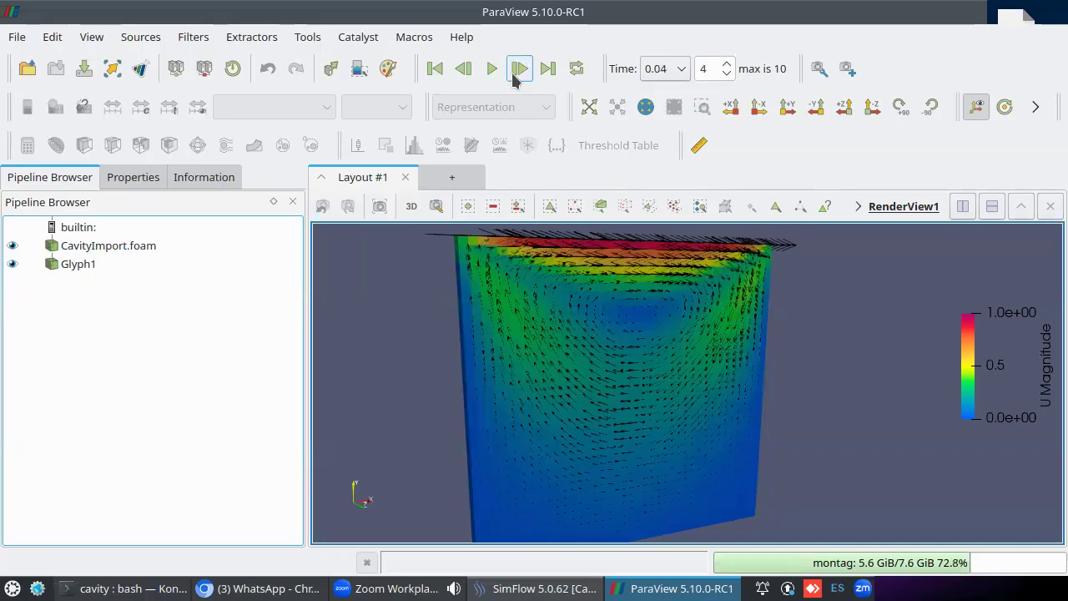
# - Play the animation from the start, first once and again with looping enabled, and stop it
pyautogui.click(435, 68)
pyautogui.click(490, 69)
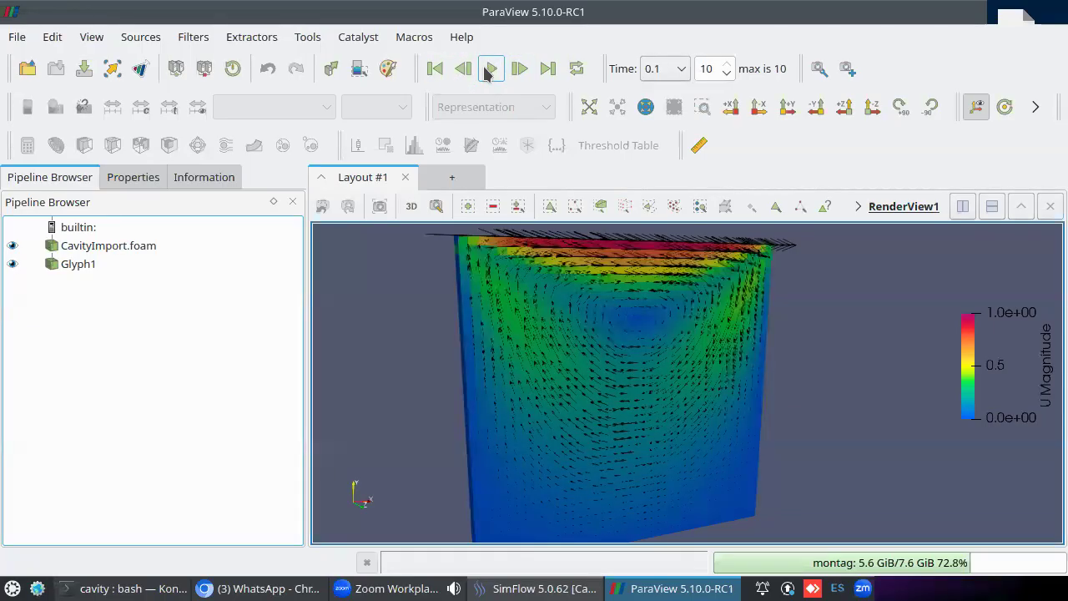
pyautogui.click(577, 70)
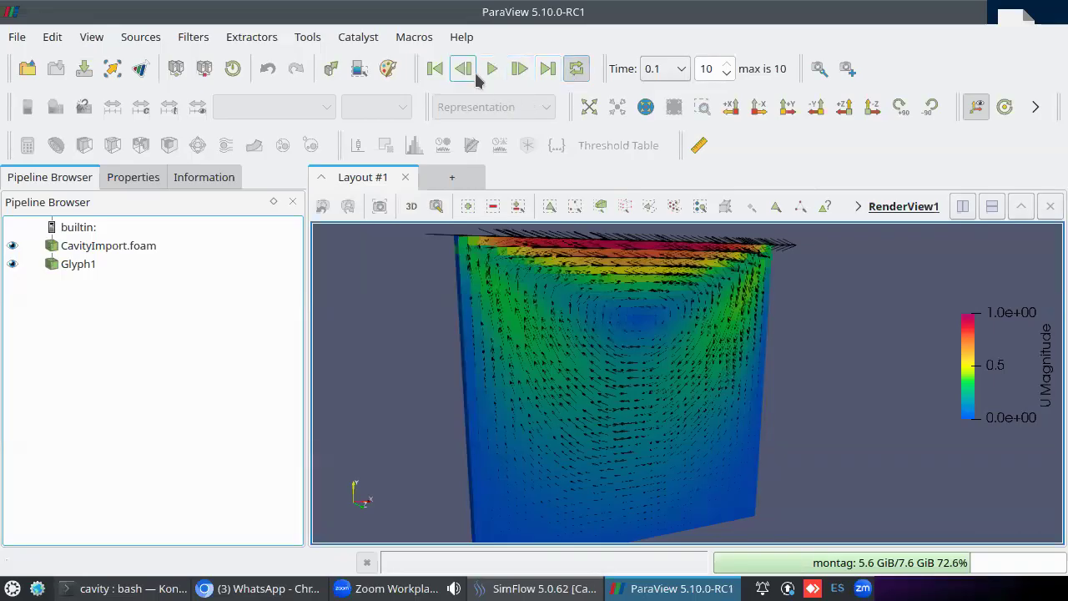
pyautogui.click(491, 69)
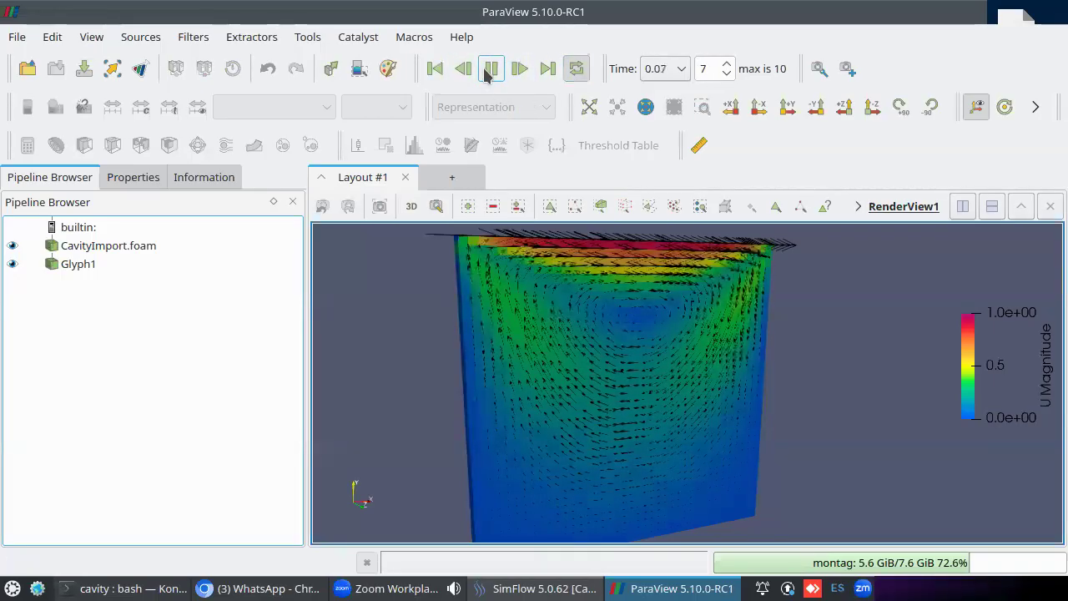
pyautogui.click(491, 69)
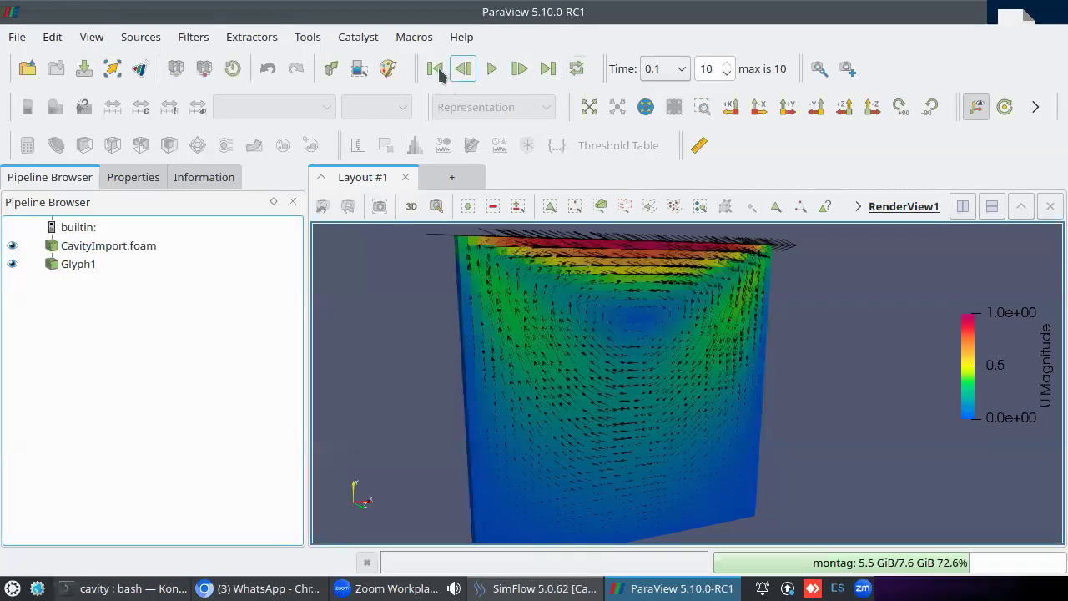
# - Return to the first frame and step through the velocity field up to 0.07 s
pyautogui.click(435, 68)
pyautogui.click(519, 68)
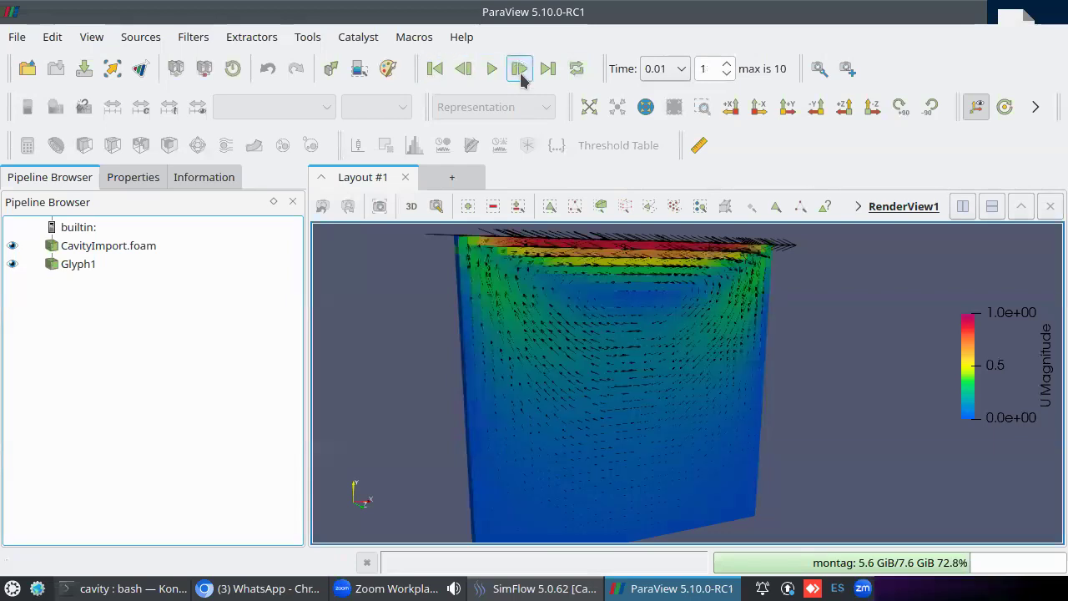
pyautogui.click(519, 69)
pyautogui.click(519, 68)
pyautogui.click(519, 69)
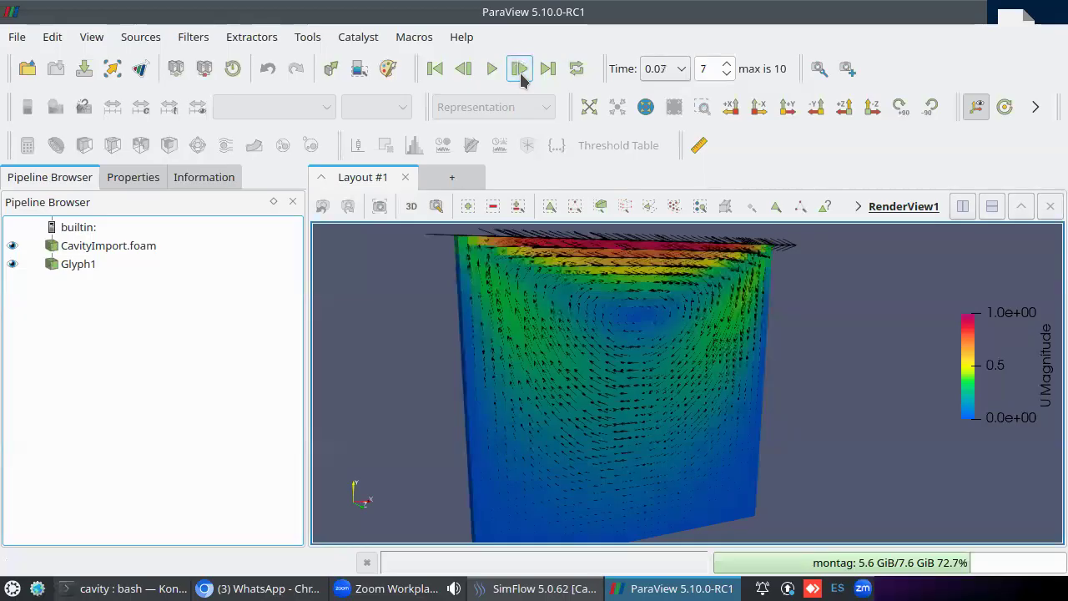
# - Restart from time 0 and advance the results one frame at a time to 0.08 s
pyautogui.click(435, 68)
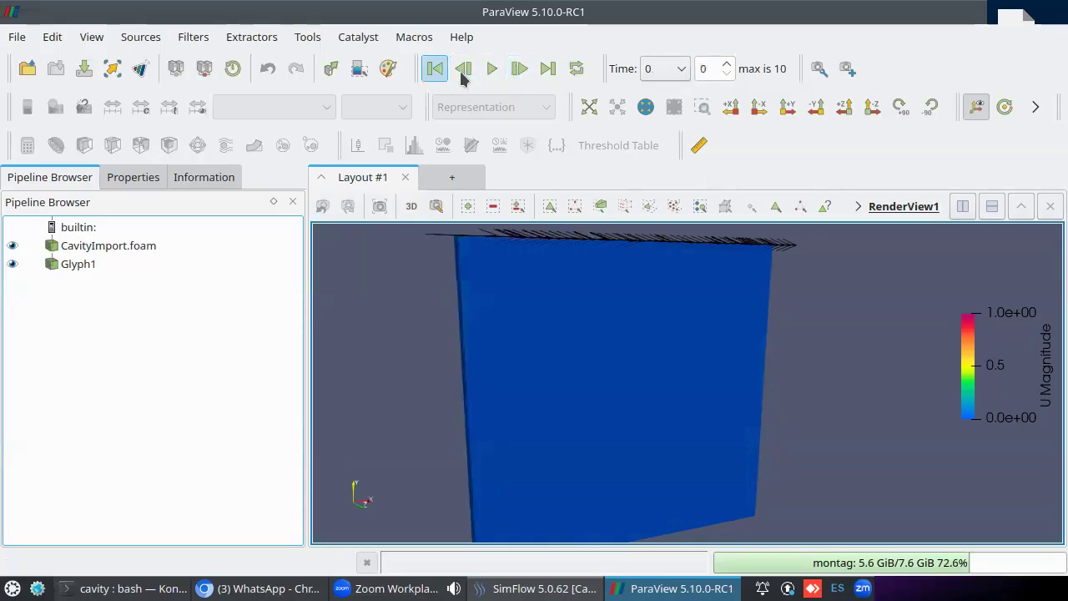
pyautogui.click(519, 69)
pyautogui.click(519, 68)
pyautogui.click(519, 69)
pyautogui.click(520, 70)
pyautogui.click(520, 71)
pyautogui.click(521, 70)
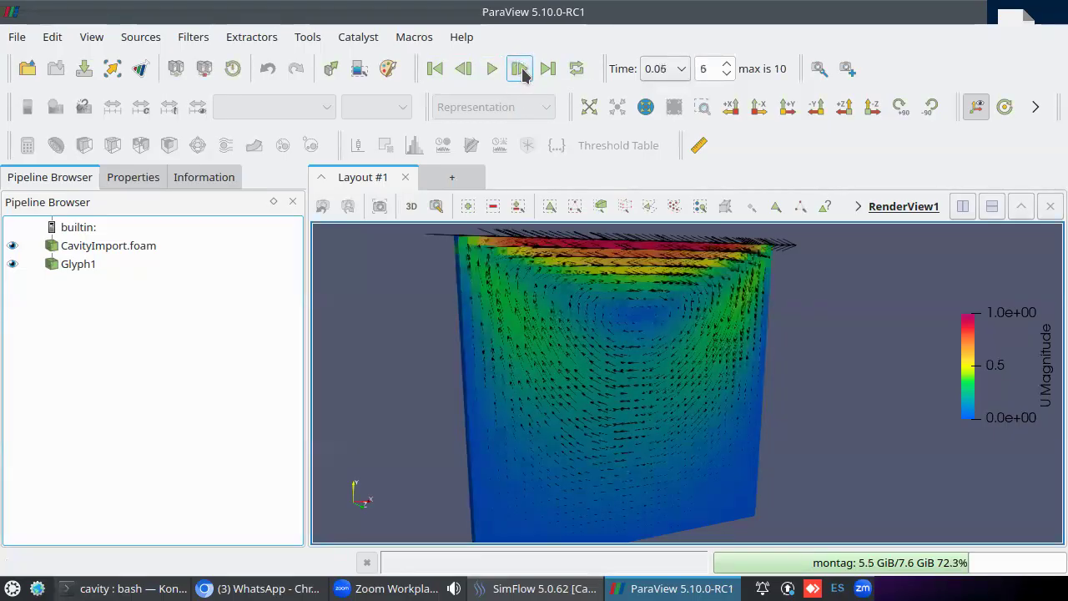
pyautogui.click(518, 70)
pyautogui.click(517, 71)
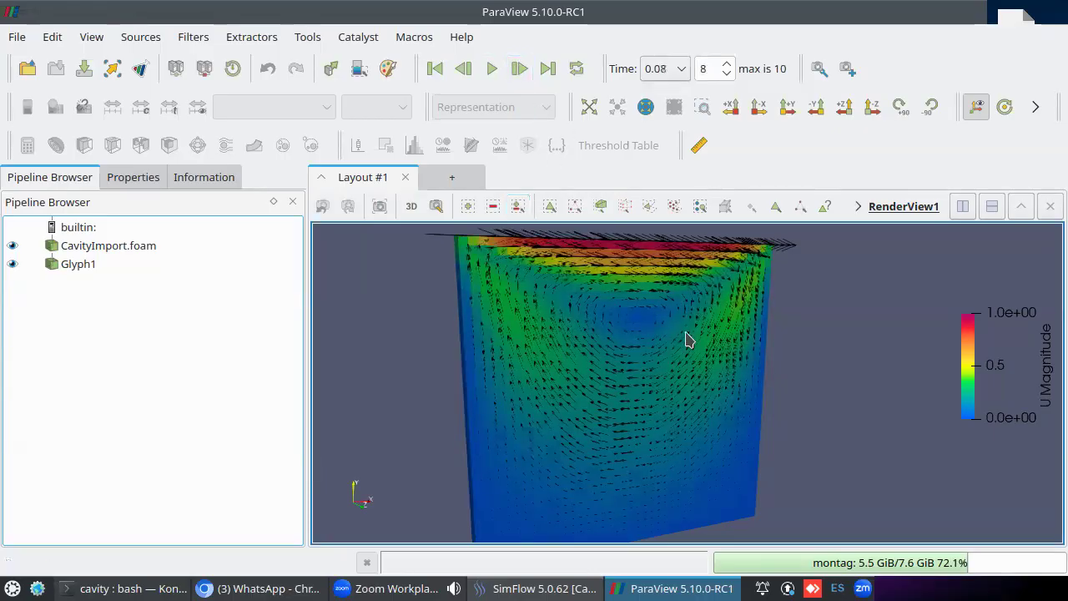
# - Examine the velocity vectors on the cavity face, looking along the negative Z direction
pyautogui.moveTo(699, 369); pyautogui.dragTo(583, 365)
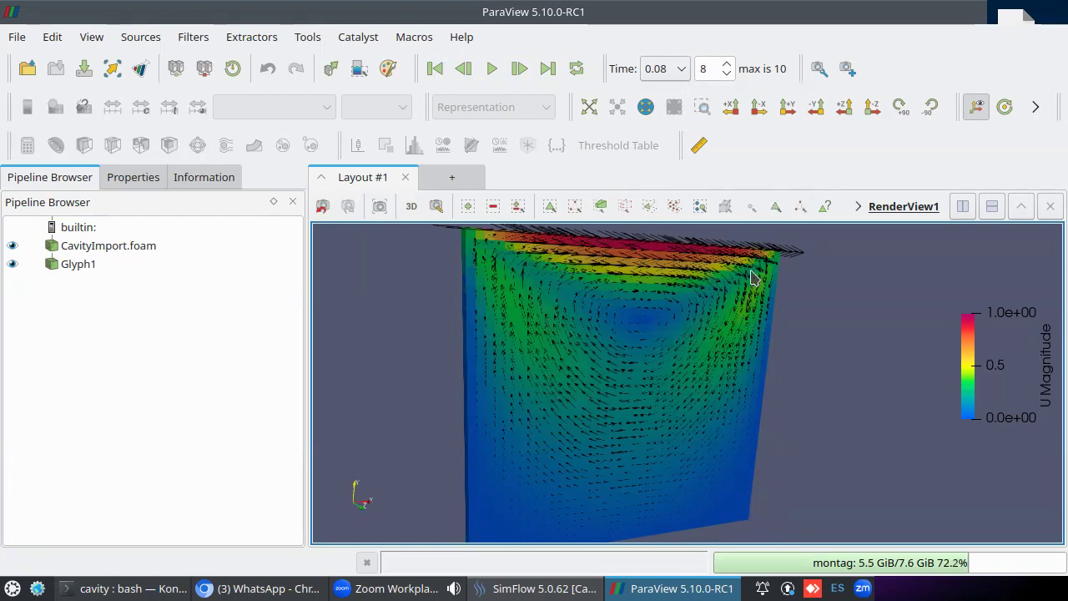
pyautogui.click(872, 107)
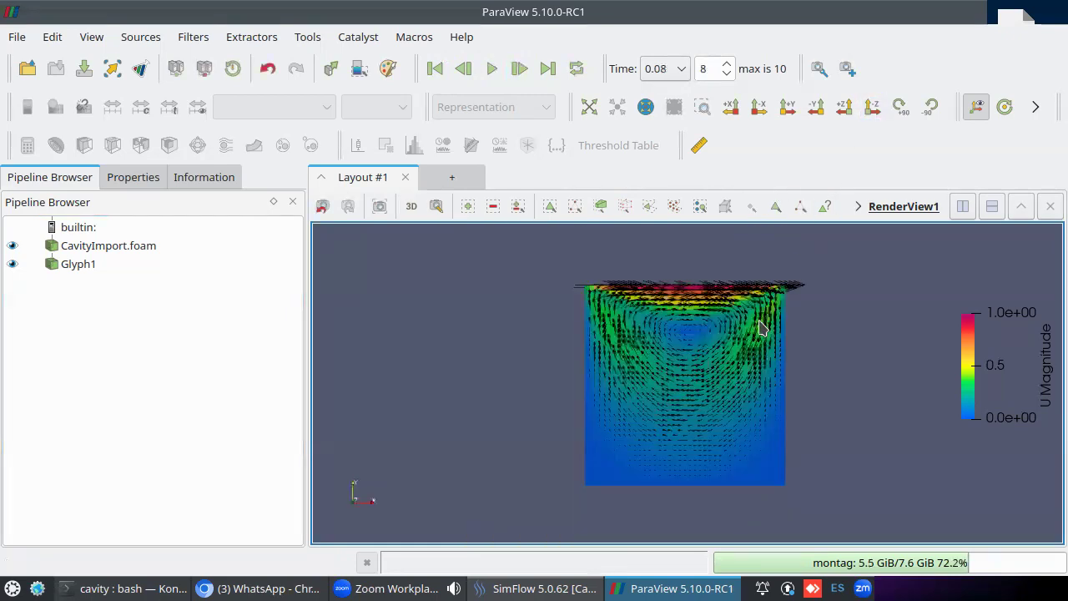
pyautogui.scroll(2, 761, 327)
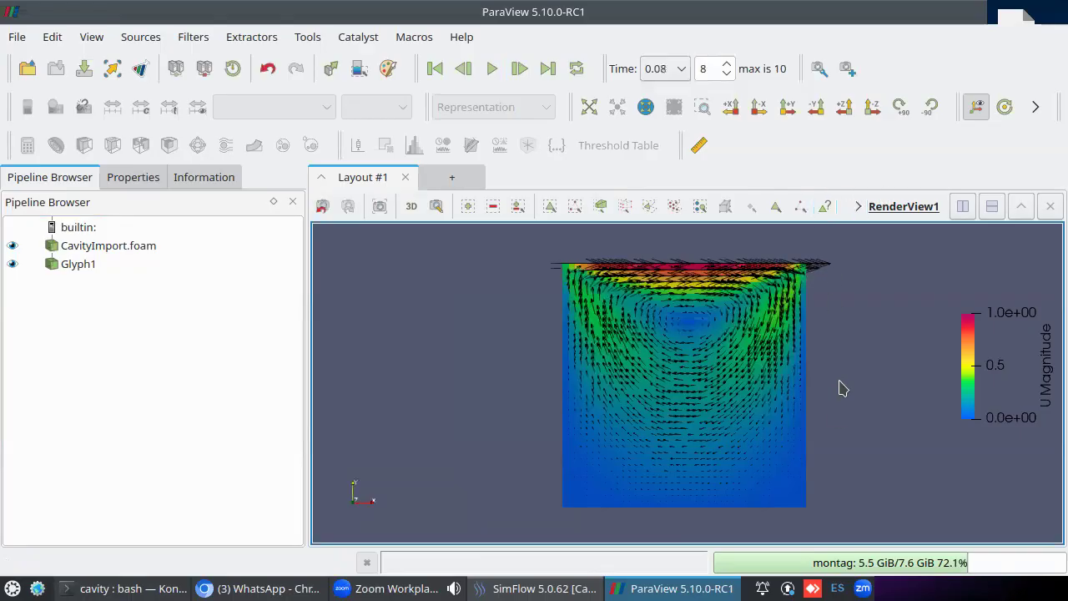
pyautogui.moveTo(859, 348); pyautogui.dragTo(818, 343)
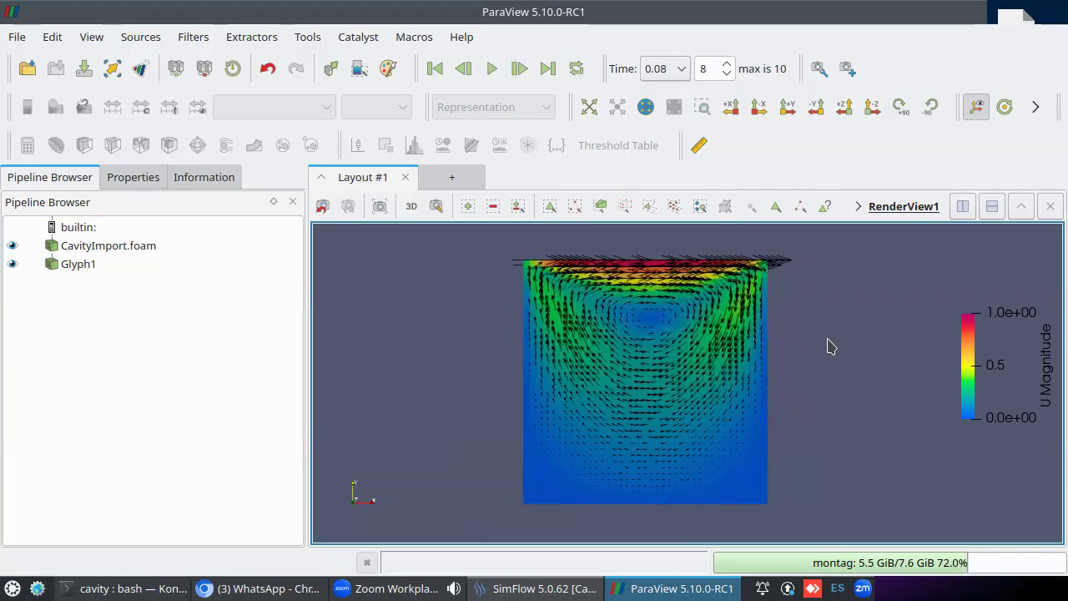
# - Add a Plot Over Line filter to the CavityImport.foam source
pyautogui.click(138, 178)
pyautogui.click(84, 177)
pyautogui.click(93, 253)
pyautogui.moveTo(472, 357); pyautogui.dragTo(493, 242)
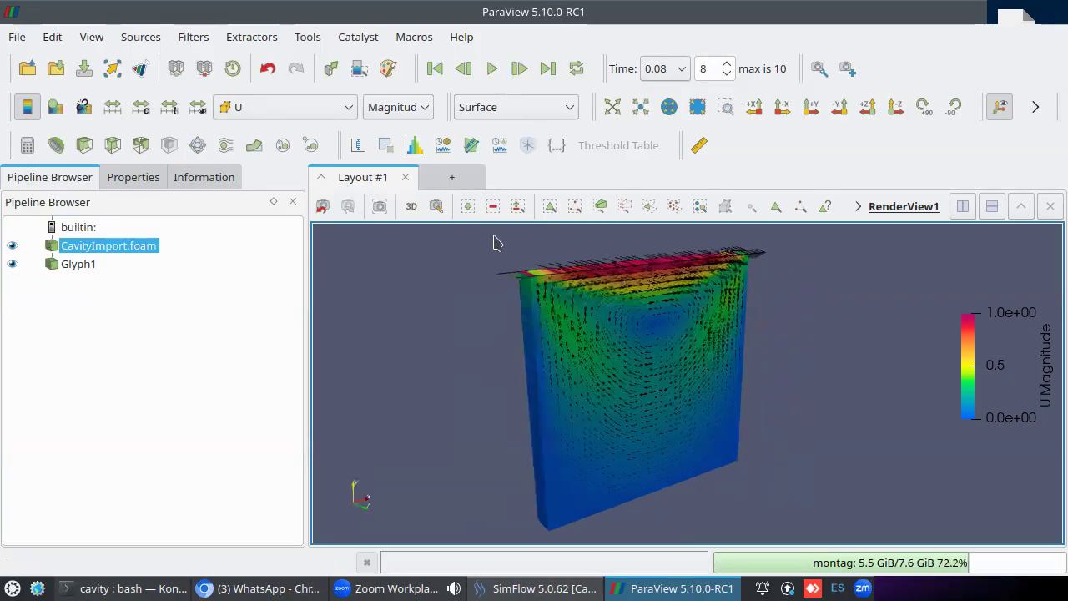
pyautogui.click(470, 146)
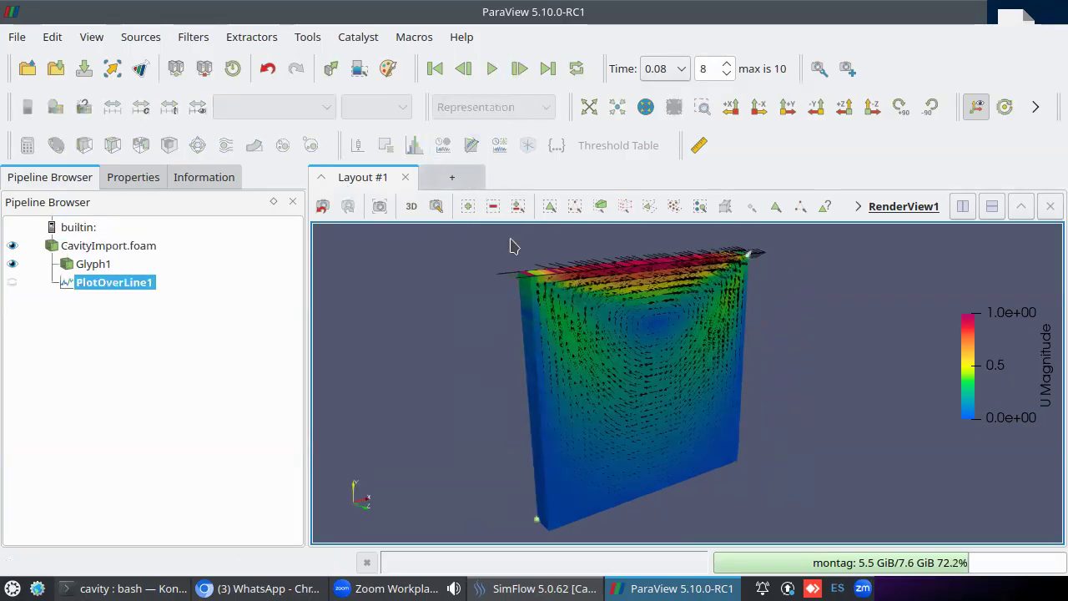
# - Align the sampling line of the Plot Over Line filter with the X axis through the cavity's centre
pyautogui.click(132, 179)
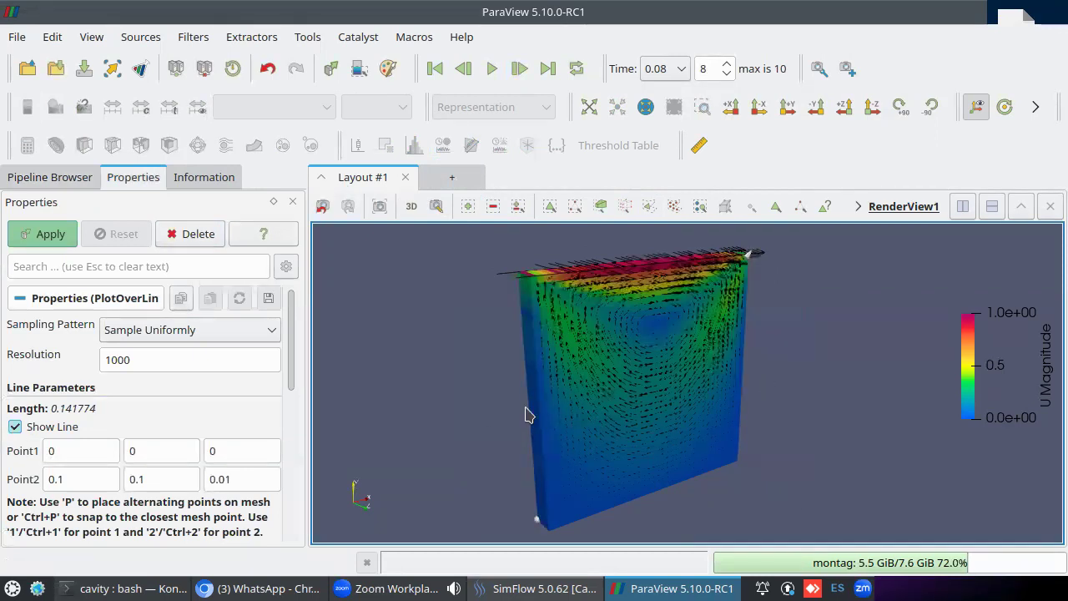
pyautogui.moveTo(291, 327); pyautogui.dragTo(303, 396)
pyautogui.scroll(-2, 298, 376)
pyautogui.scroll(3, 298, 375)
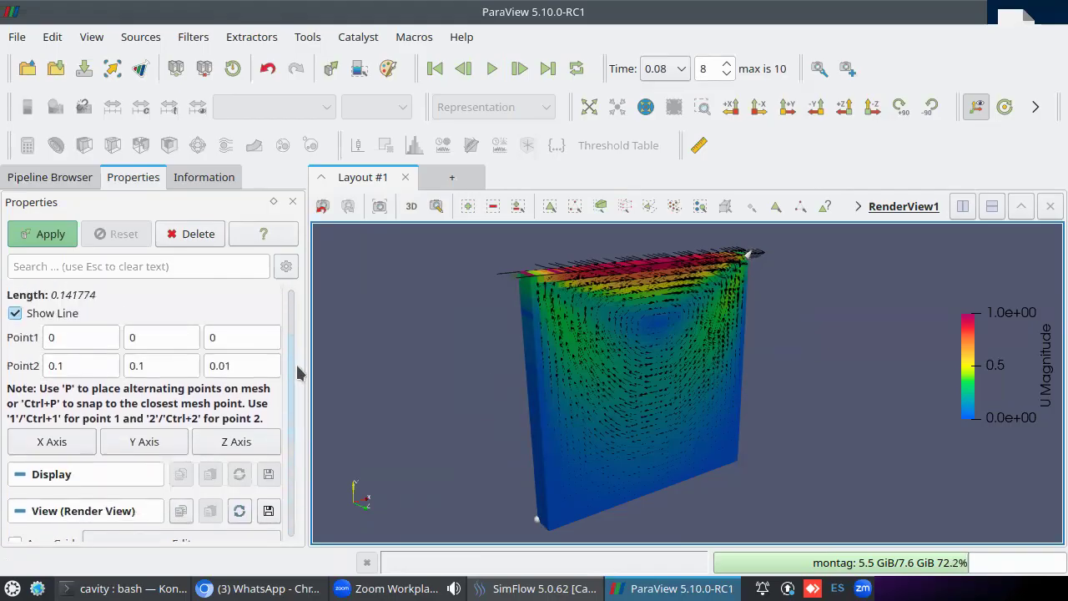
pyautogui.click(65, 448)
# - Check where the line's end points meet the cavity walls and apply the Plot Over Line filter
pyautogui.moveTo(807, 371); pyautogui.dragTo(883, 368)
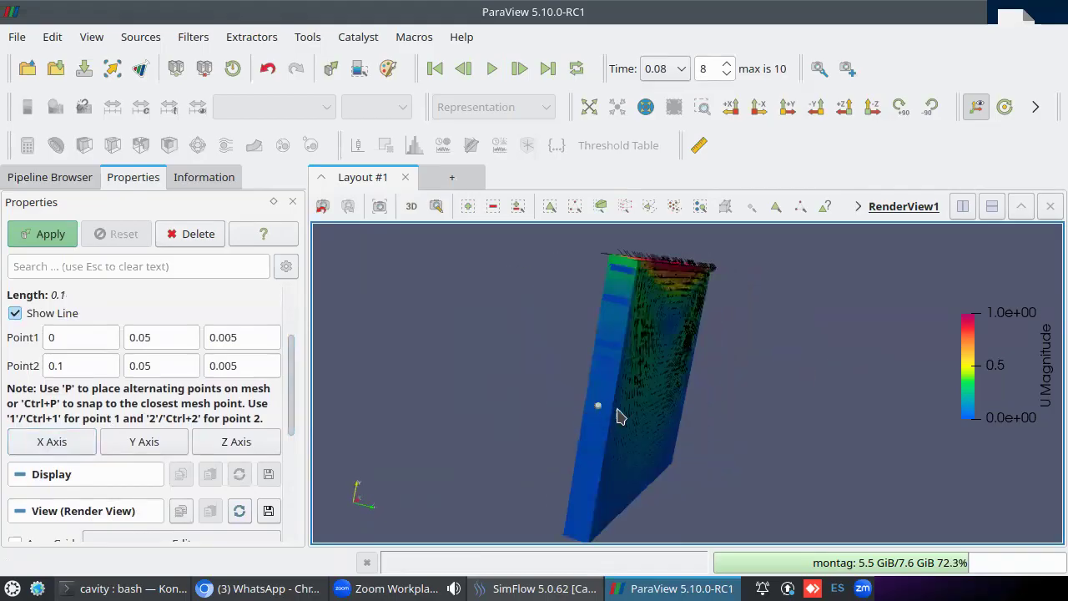
pyautogui.moveTo(714, 407); pyautogui.dragTo(562, 453)
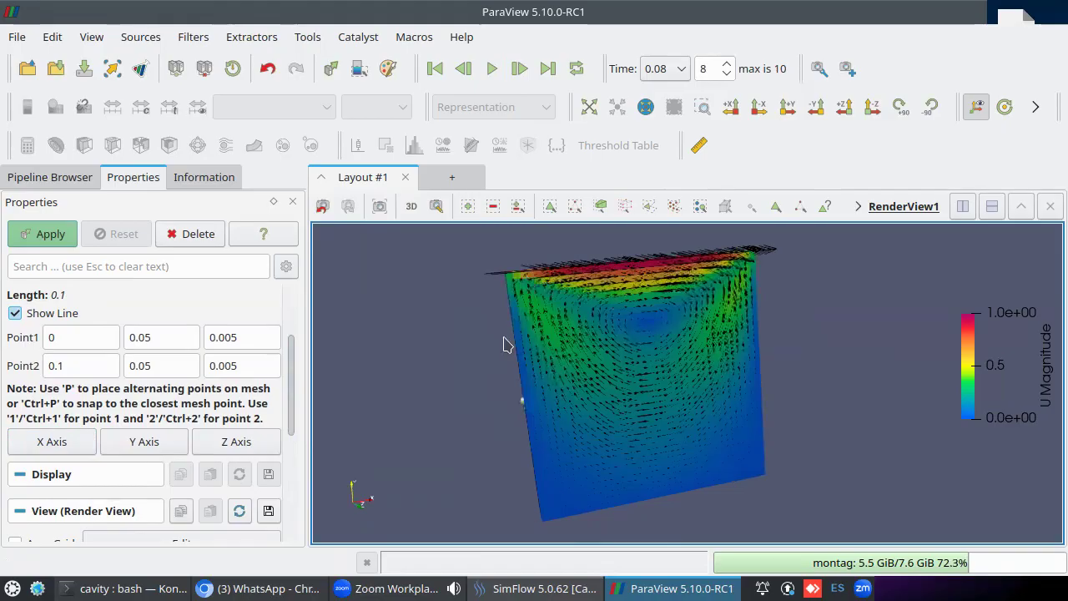
pyautogui.moveTo(600, 428); pyautogui.dragTo(576, 414)
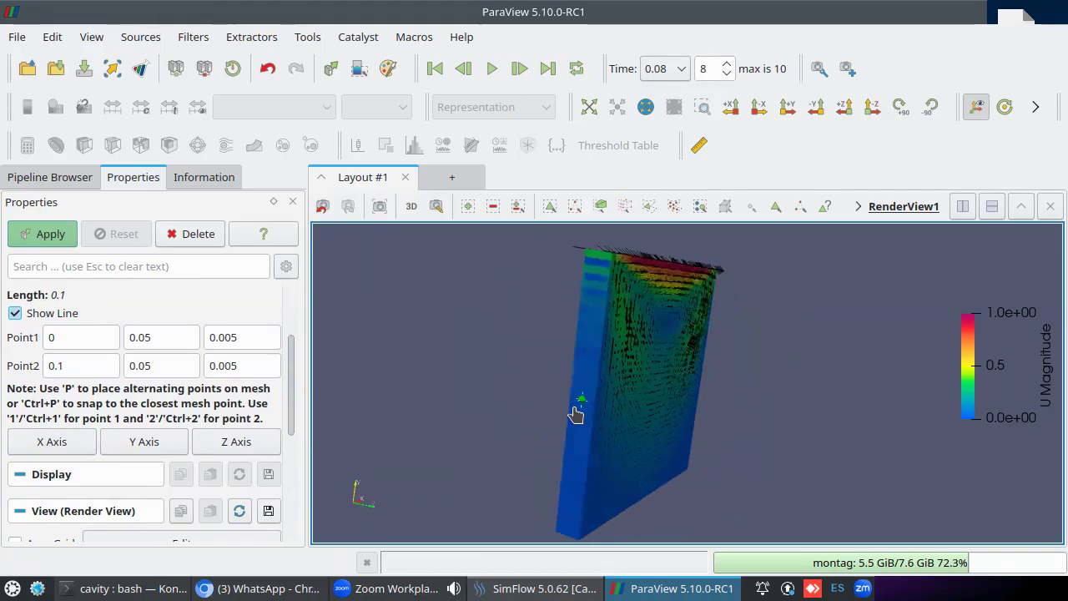
pyautogui.moveTo(782, 419); pyautogui.dragTo(774, 388)
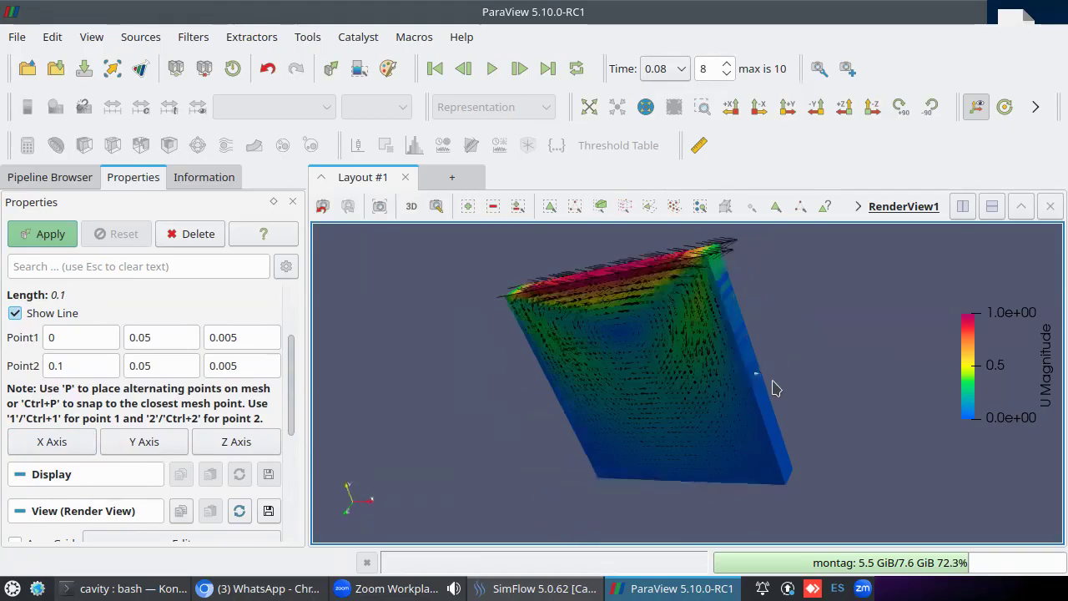
pyautogui.moveTo(601, 381)
pyautogui.mouseDown()
pyautogui.moveTo(656, 381)
pyautogui.moveTo(584, 376)
pyautogui.mouseUp()
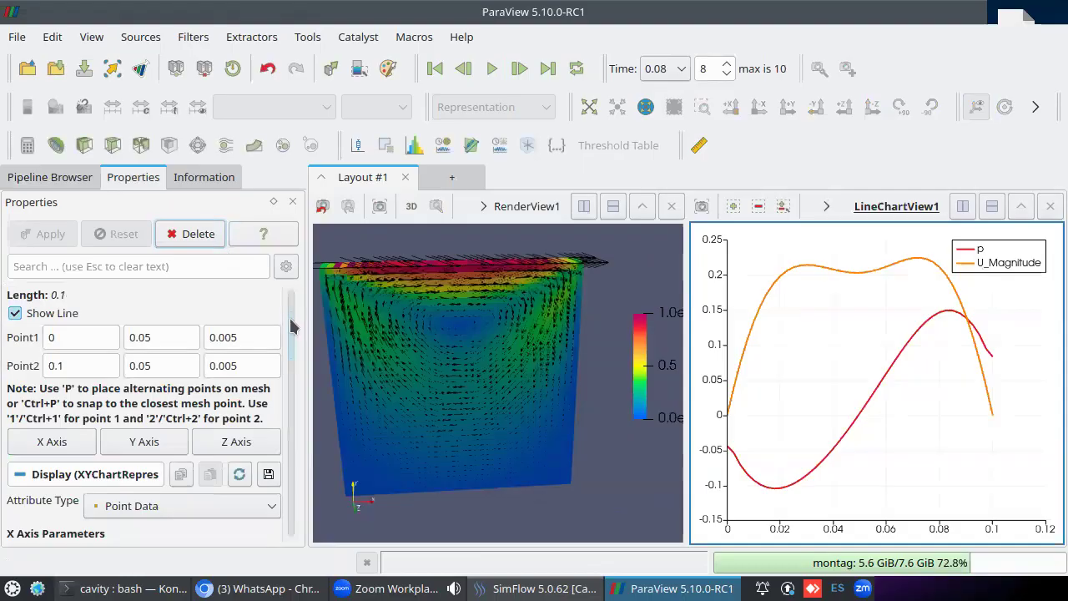
# - Clear all variables from the series plotted in the Plot Over Line chart
pyautogui.scroll(-6, 292, 372)
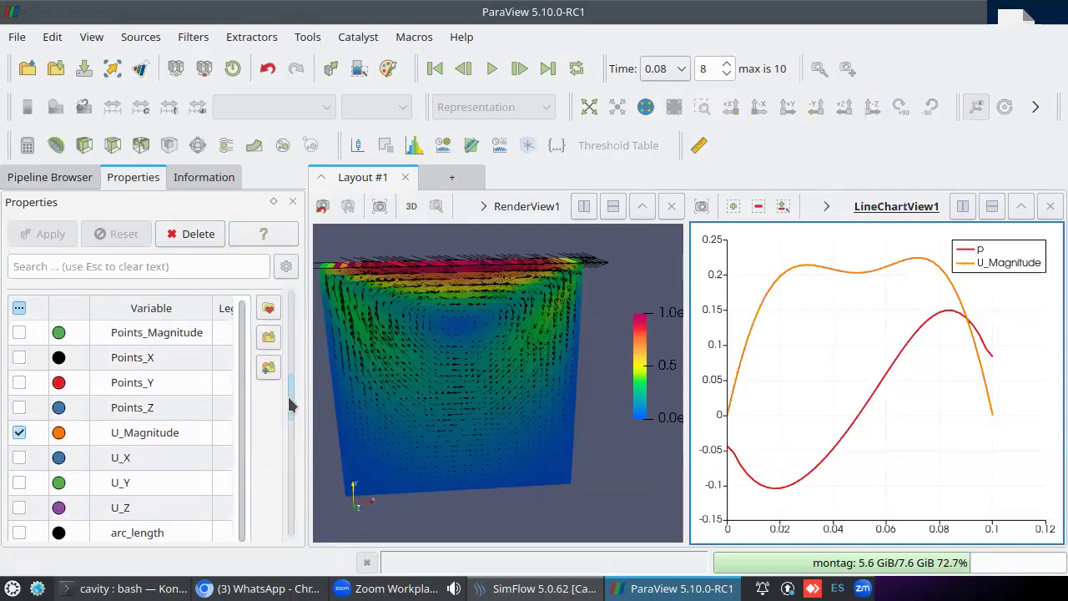
pyautogui.scroll(3, 208, 379)
pyautogui.click(19, 407)
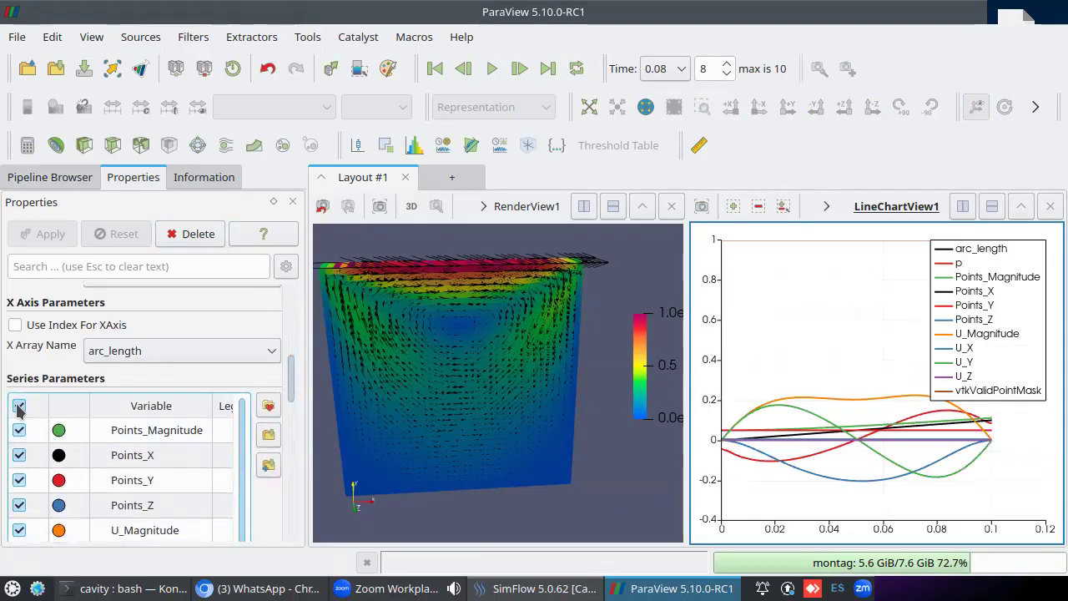
pyautogui.click(19, 406)
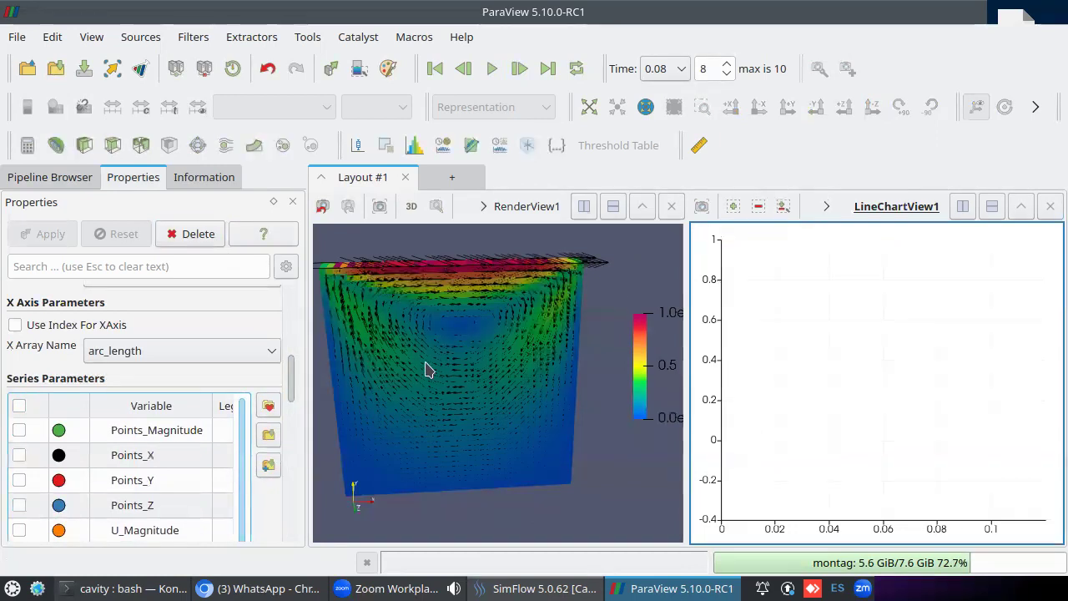
# - Plot only the U_Y velocity component along the horizontal sampling line in the line chart
pyautogui.moveTo(426, 369); pyautogui.dragTo(457, 378)
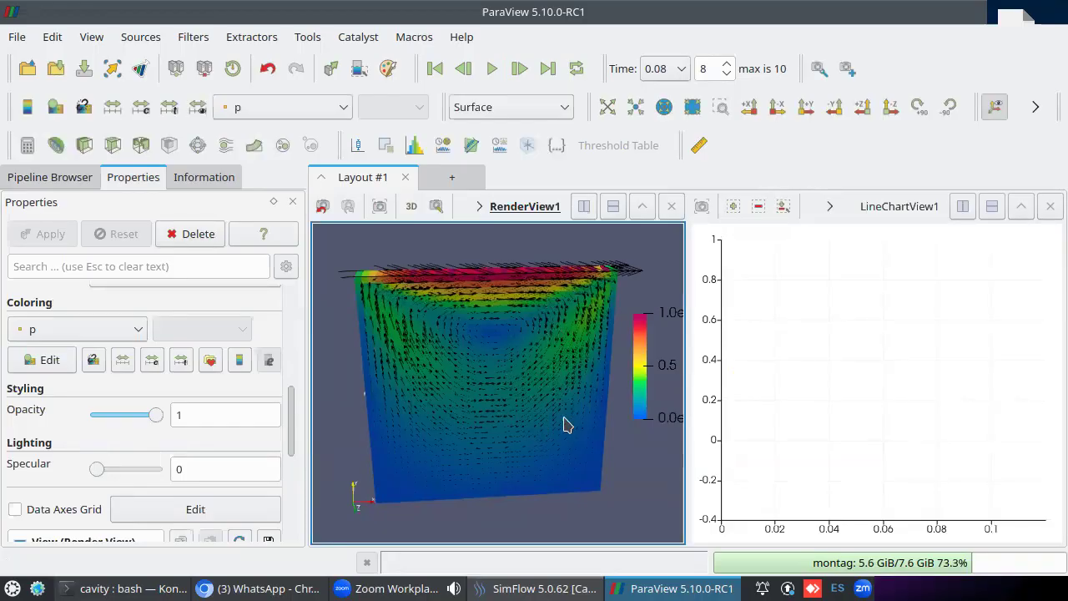
pyautogui.moveTo(292, 400)
pyautogui.mouseDown()
pyautogui.moveTo(289, 489)
pyautogui.moveTo(293, 389)
pyautogui.mouseUp()
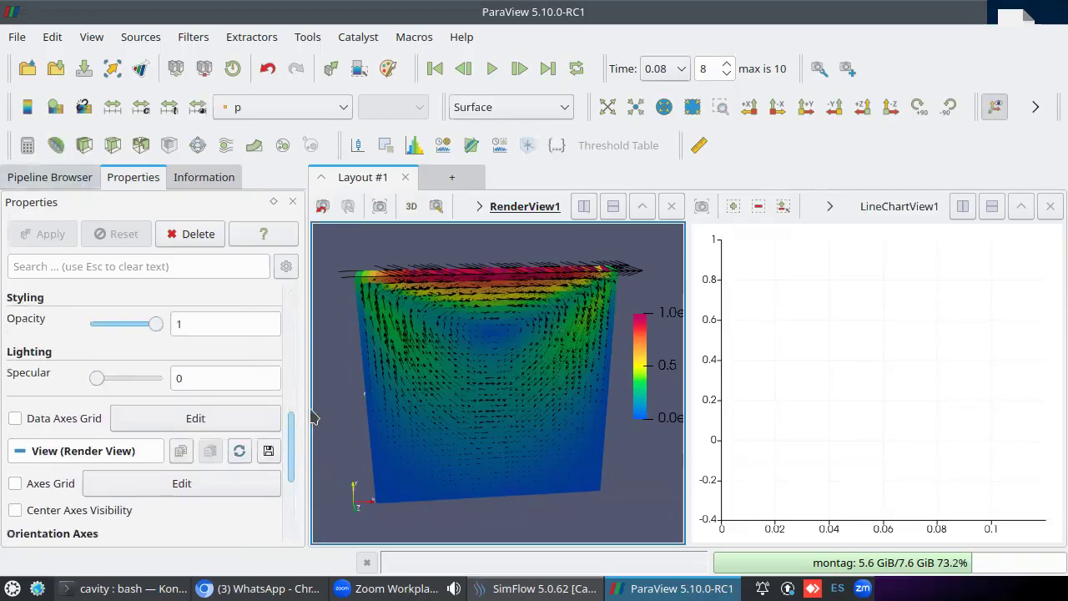
pyautogui.moveTo(292, 442); pyautogui.dragTo(299, 297)
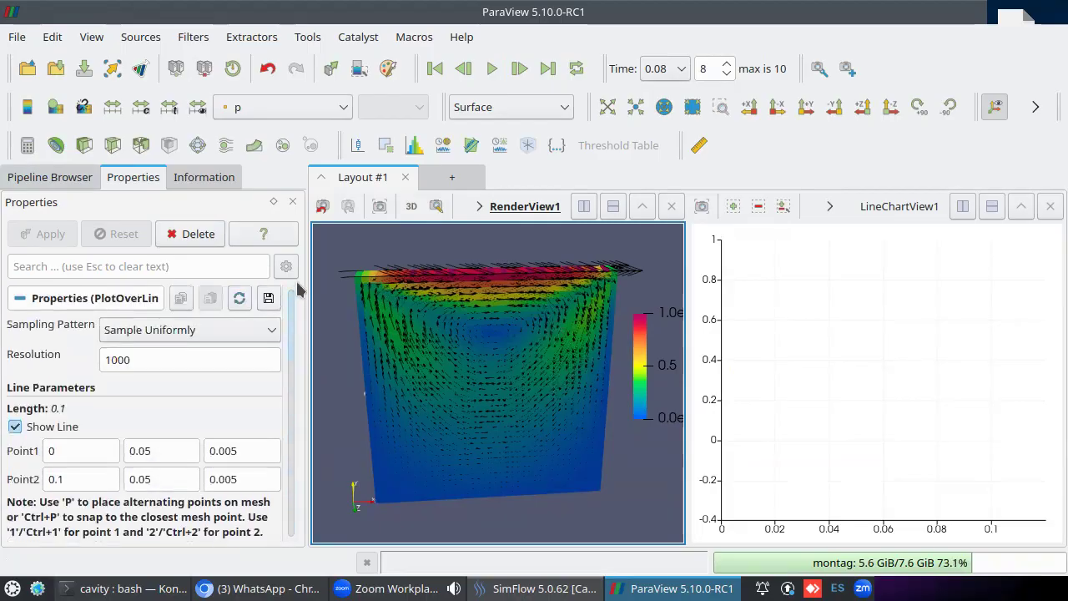
pyautogui.click(52, 178)
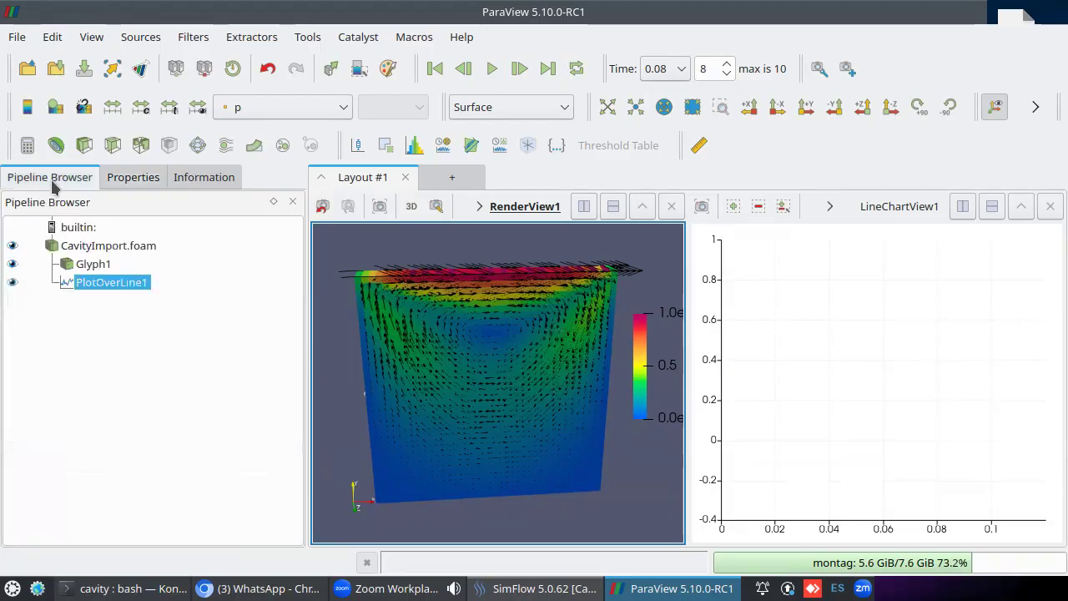
pyautogui.click(132, 177)
pyautogui.click(761, 316)
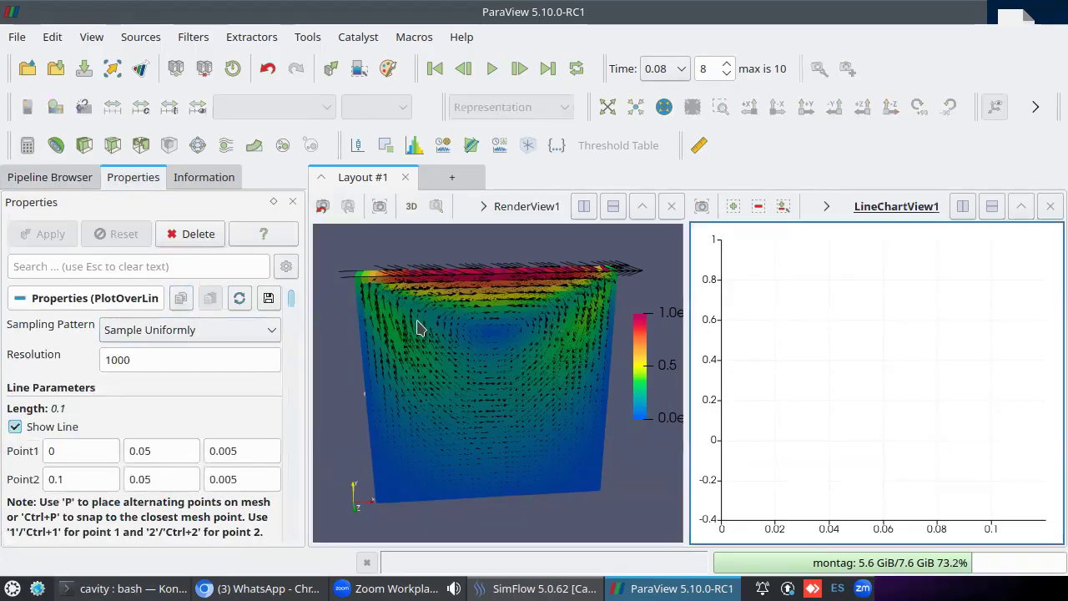
pyautogui.moveTo(291, 301); pyautogui.dragTo(303, 388)
pyautogui.scroll(-3, 86, 443)
pyautogui.click(19, 421)
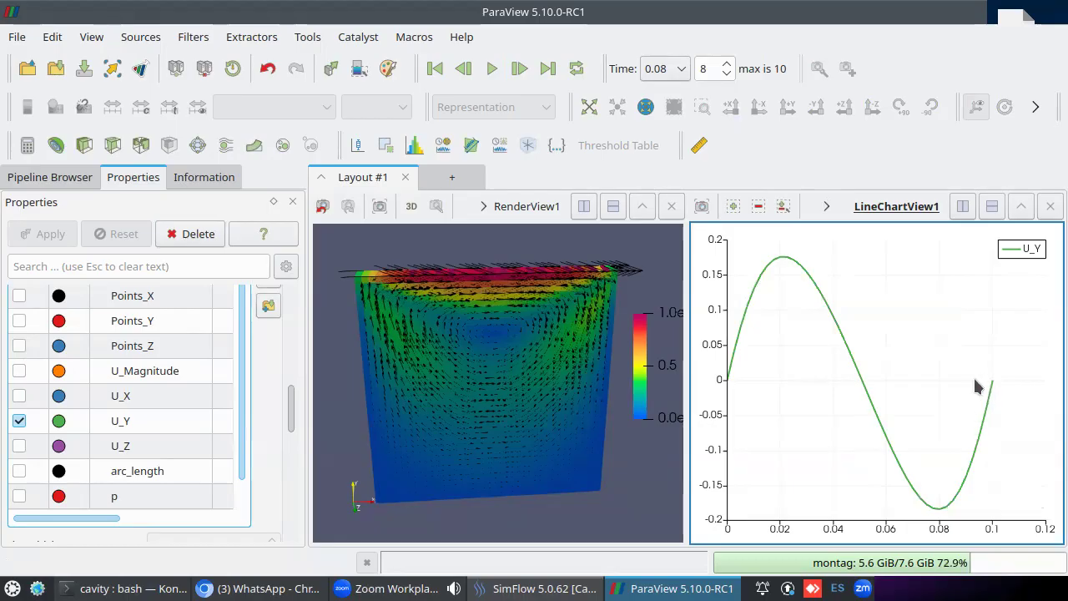
pyautogui.moveTo(857, 370)
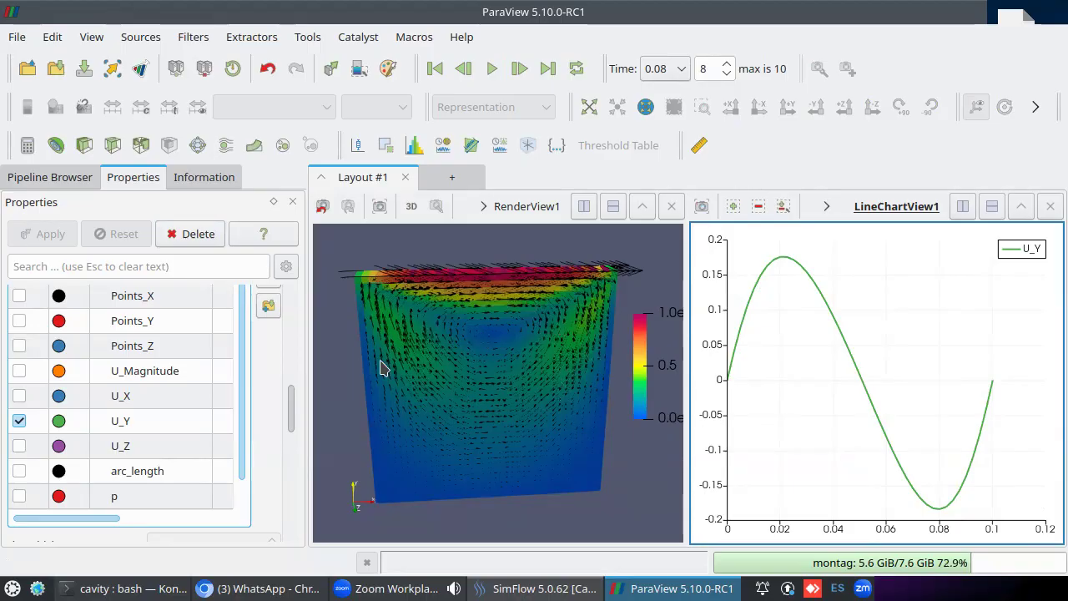
# - Enlarge the render view and add a second Plot Over Line filter to the CavityImport.foam source
pyautogui.click(58, 178)
pyautogui.click(93, 245)
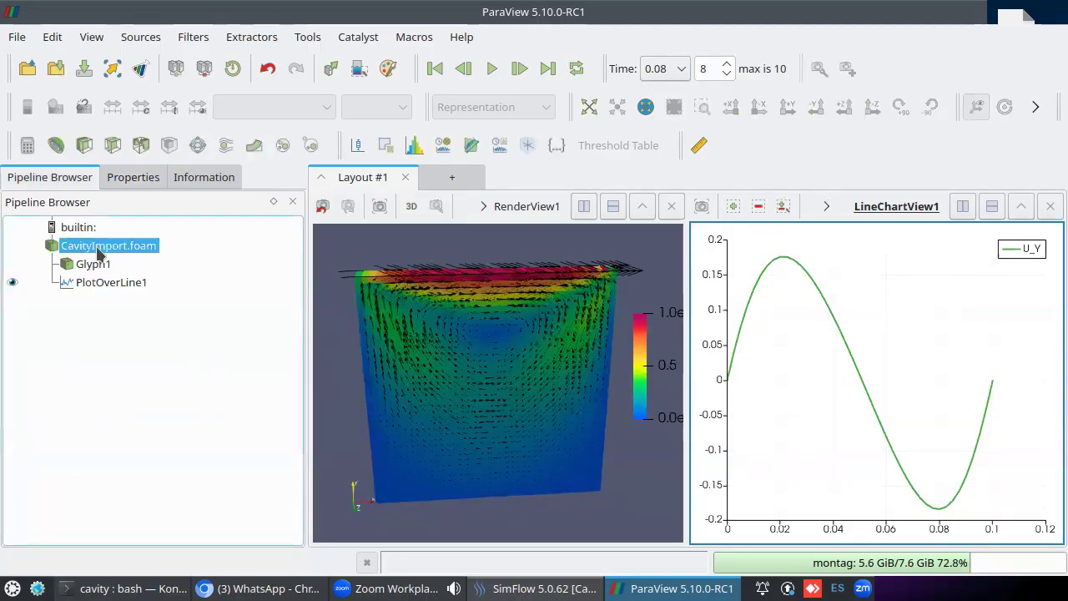
pyautogui.click(441, 258)
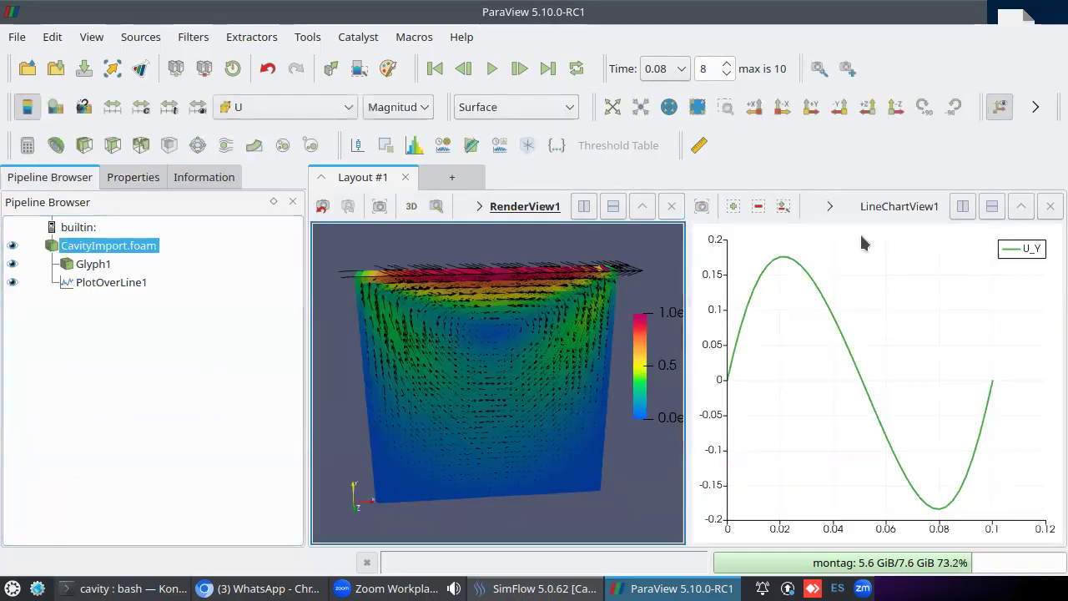
pyautogui.moveTo(686, 303); pyautogui.dragTo(889, 290)
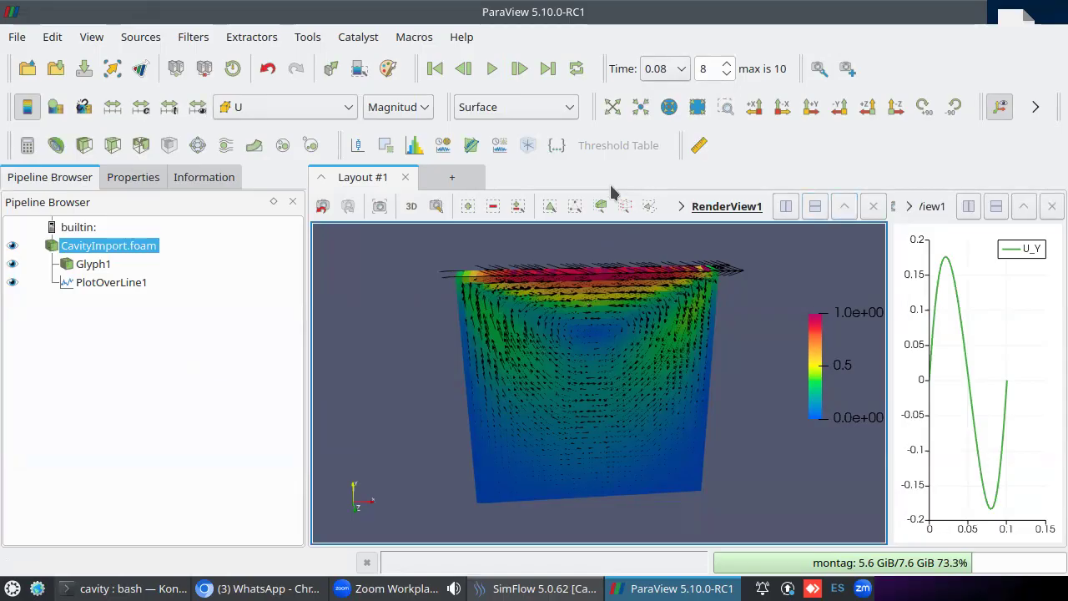
pyautogui.click(469, 154)
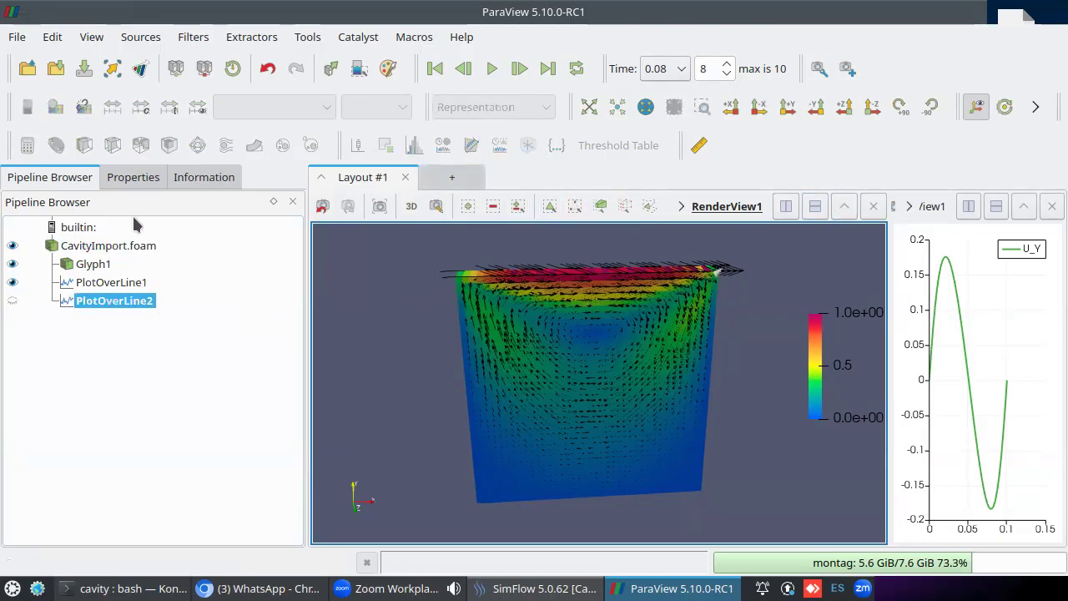
# - Align the second sampling line with the Y axis through the cavity's centre and apply the filter
pyautogui.click(133, 179)
pyautogui.moveTo(291, 476); pyautogui.dragTo(303, 353)
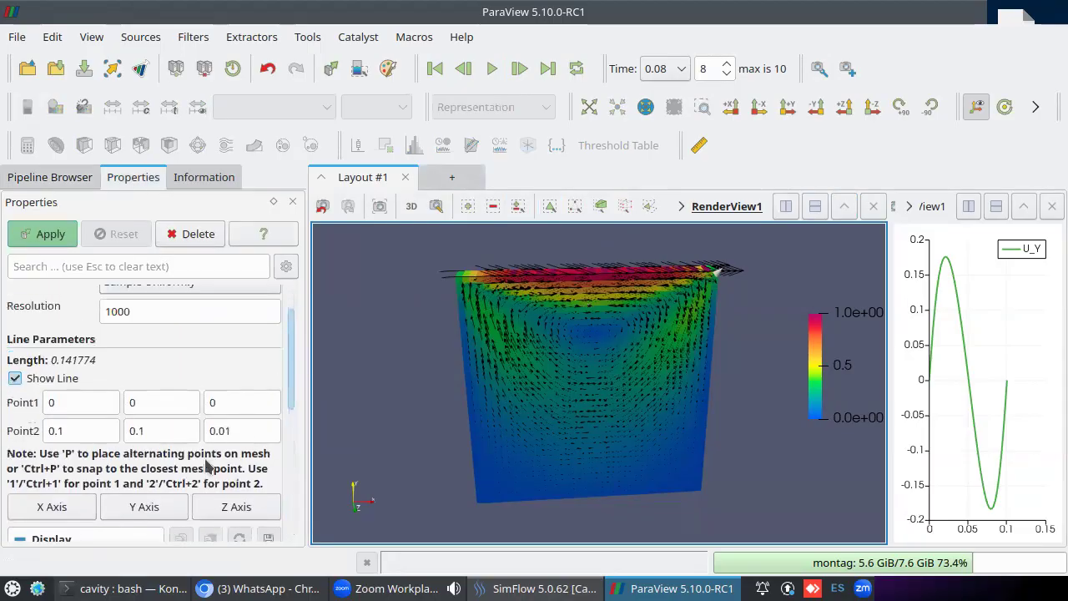
pyautogui.click(167, 509)
pyautogui.moveTo(392, 417); pyautogui.dragTo(536, 510)
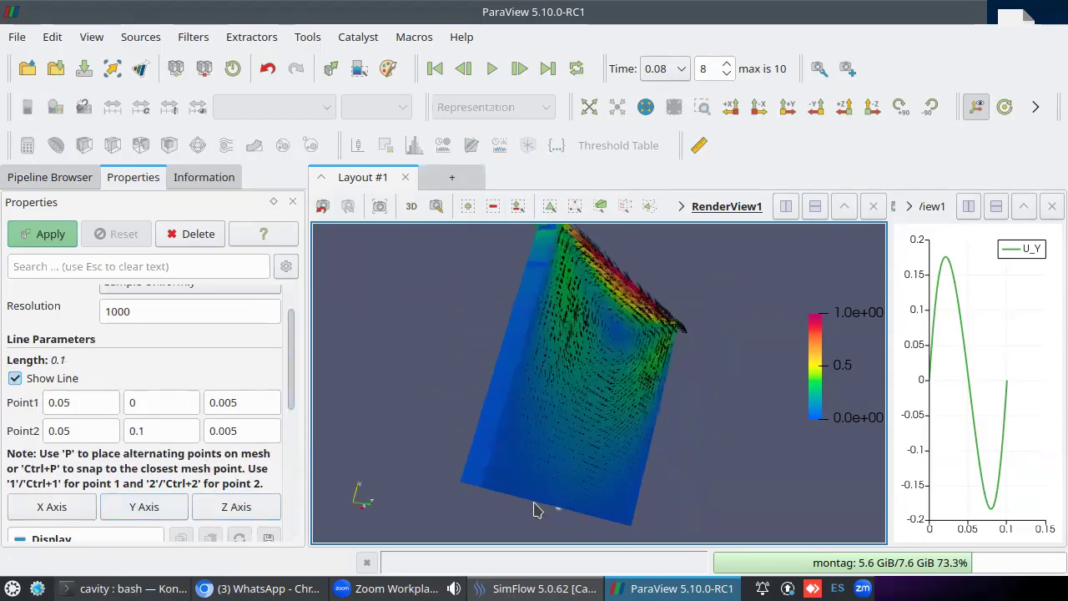
pyautogui.moveTo(437, 348); pyautogui.dragTo(358, 387)
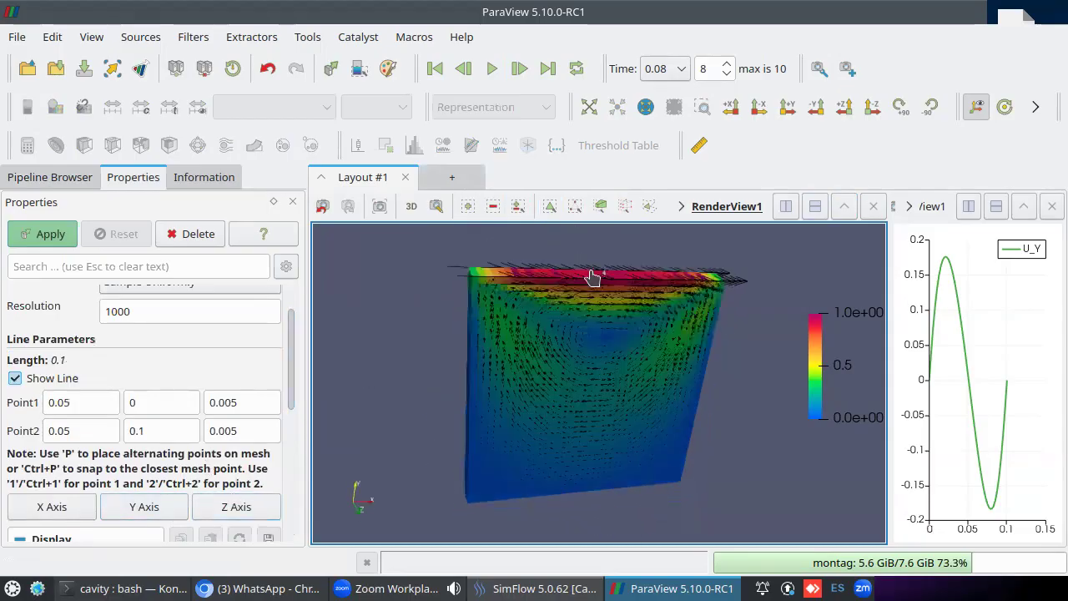
pyautogui.click(73, 239)
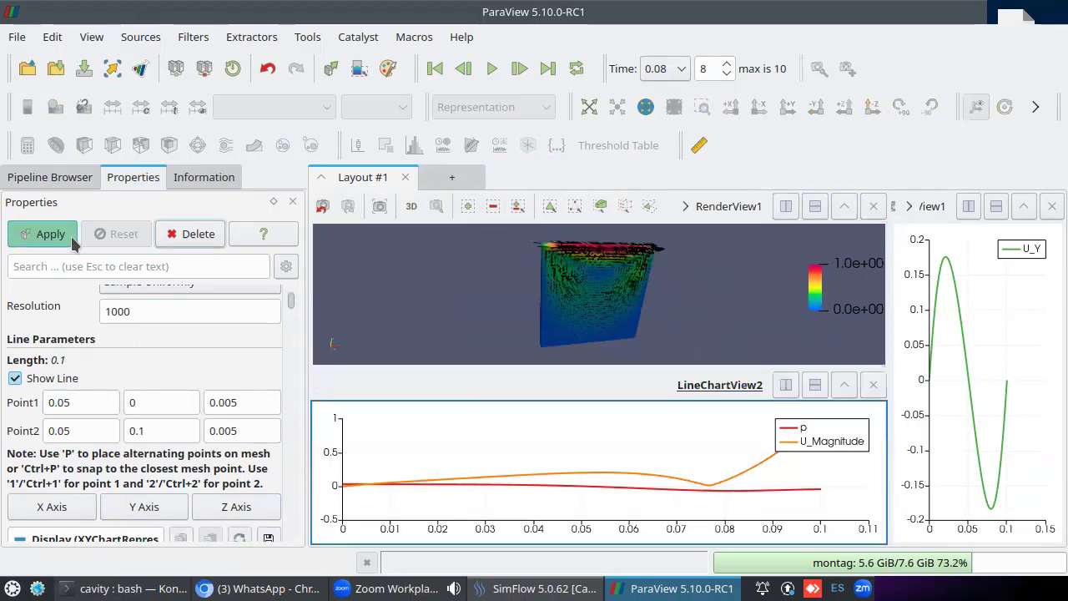
# - Close the additional line chart view and widen the original chart beside the render view
pyautogui.click(873, 385)
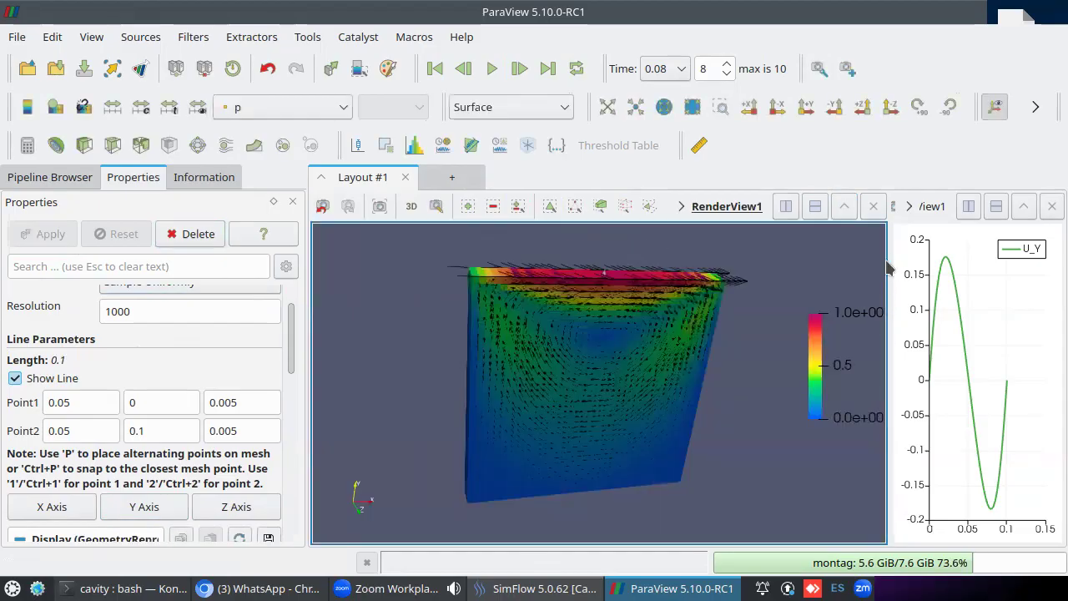
pyautogui.moveTo(889, 255); pyautogui.dragTo(645, 308)
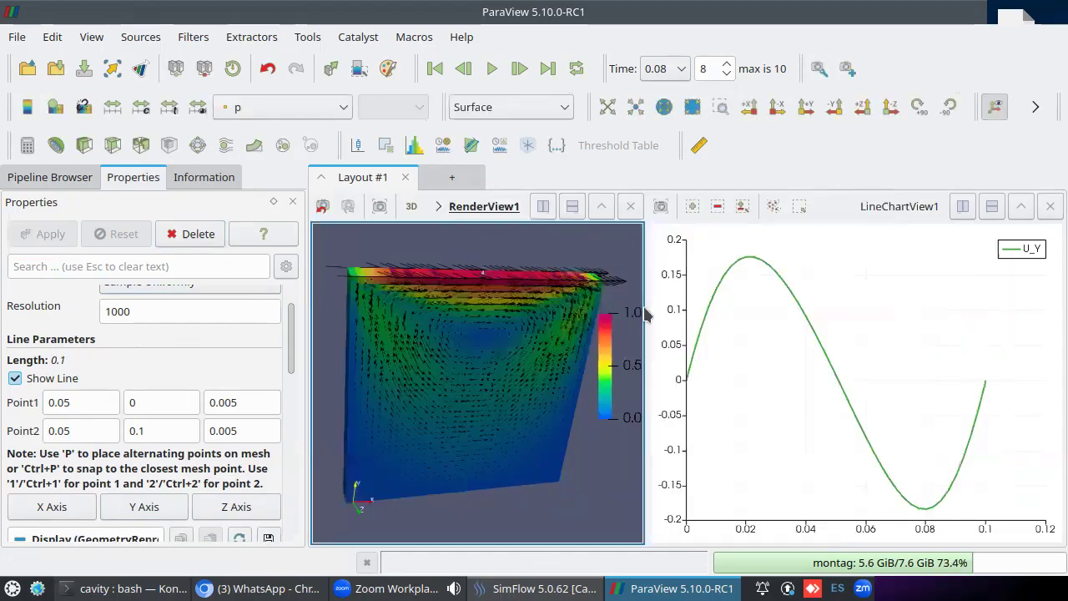
# - Hide PlotOverLine1 and show PlotOverLine2 in the original line chart
pyautogui.click(877, 300)
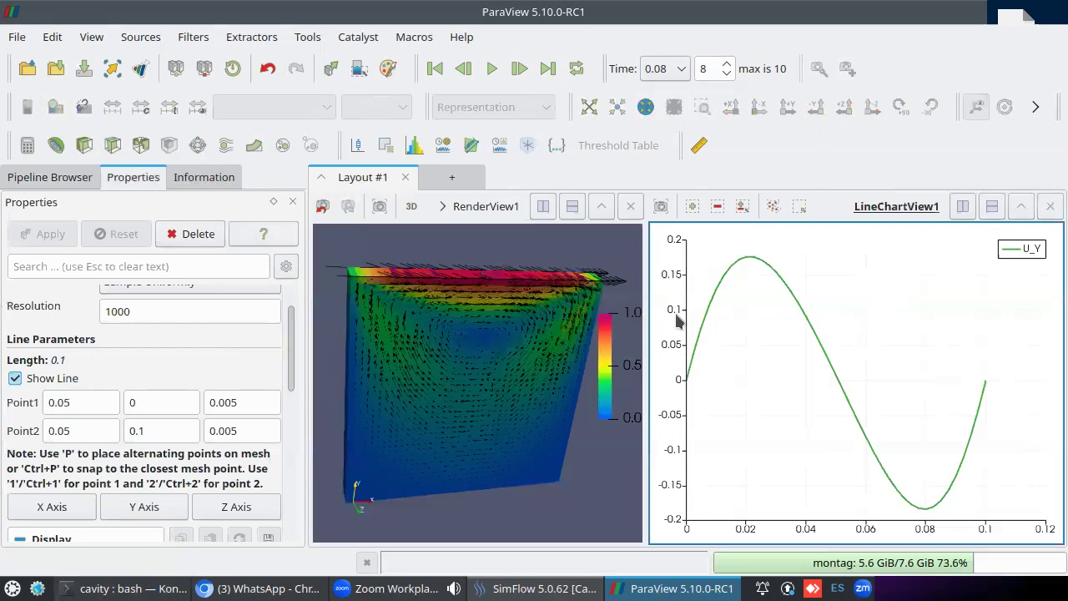
pyautogui.moveTo(288, 325); pyautogui.dragTo(287, 307)
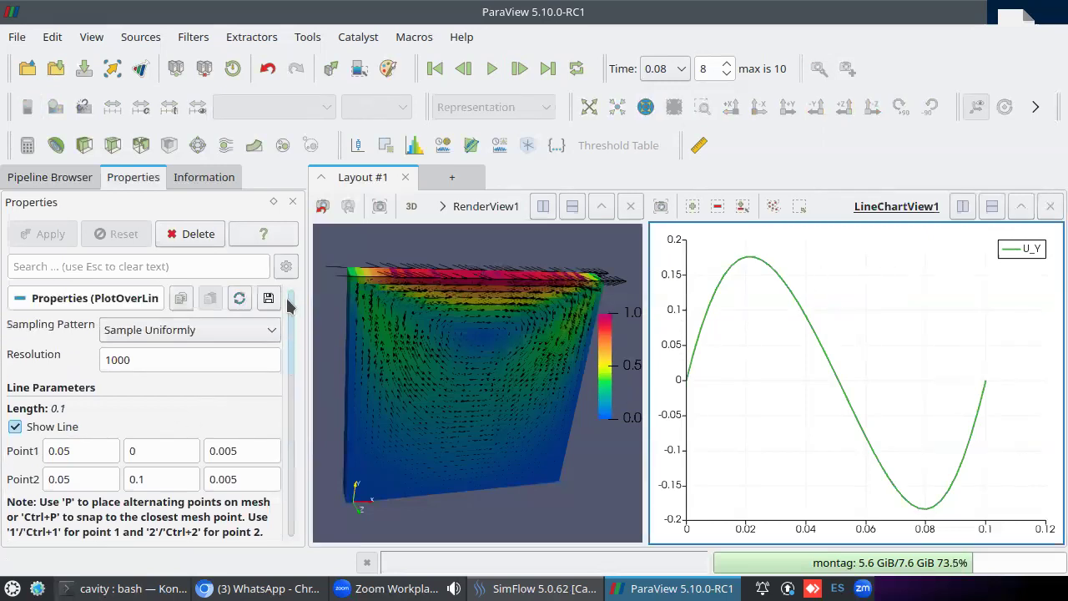
pyautogui.click(50, 177)
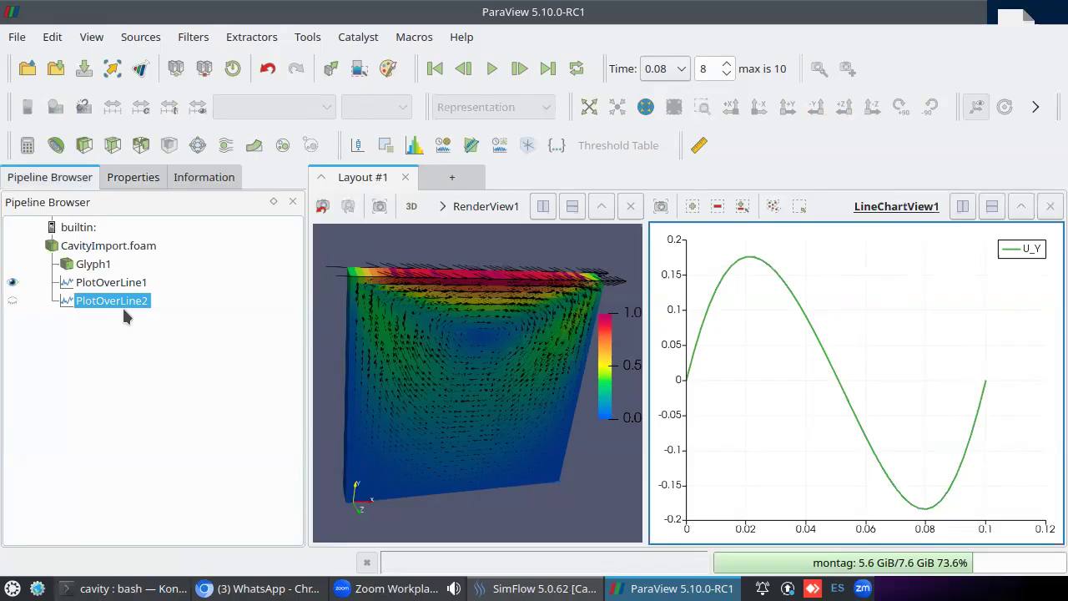
pyautogui.click(13, 284)
pyautogui.click(13, 302)
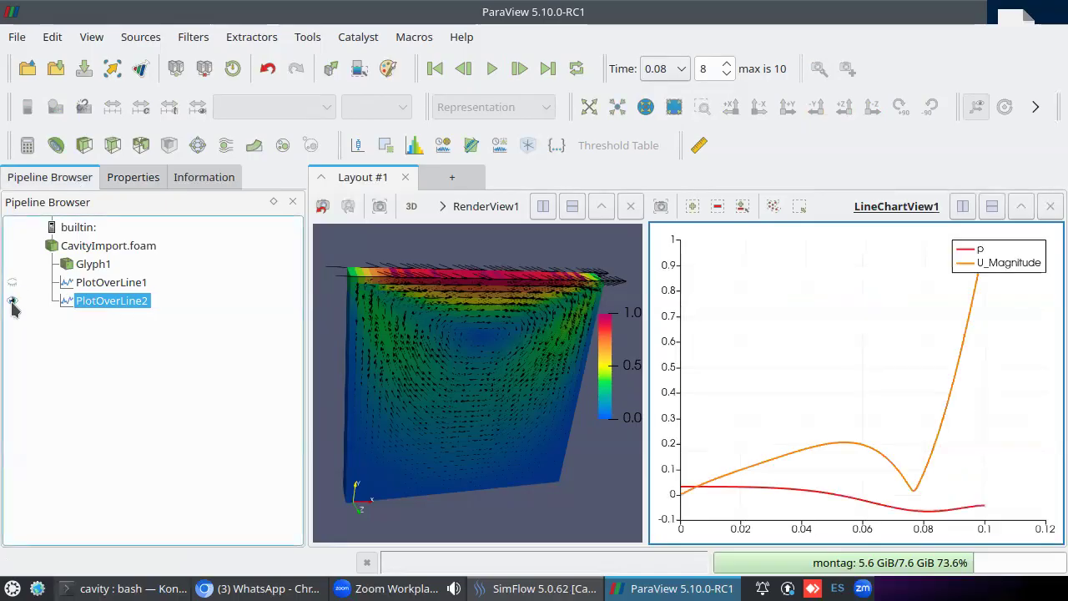
# - Remove the p and U_Magnitude series from the PlotOverLine2 chart
pyautogui.click(134, 178)
pyautogui.moveTo(290, 300); pyautogui.dragTo(286, 404)
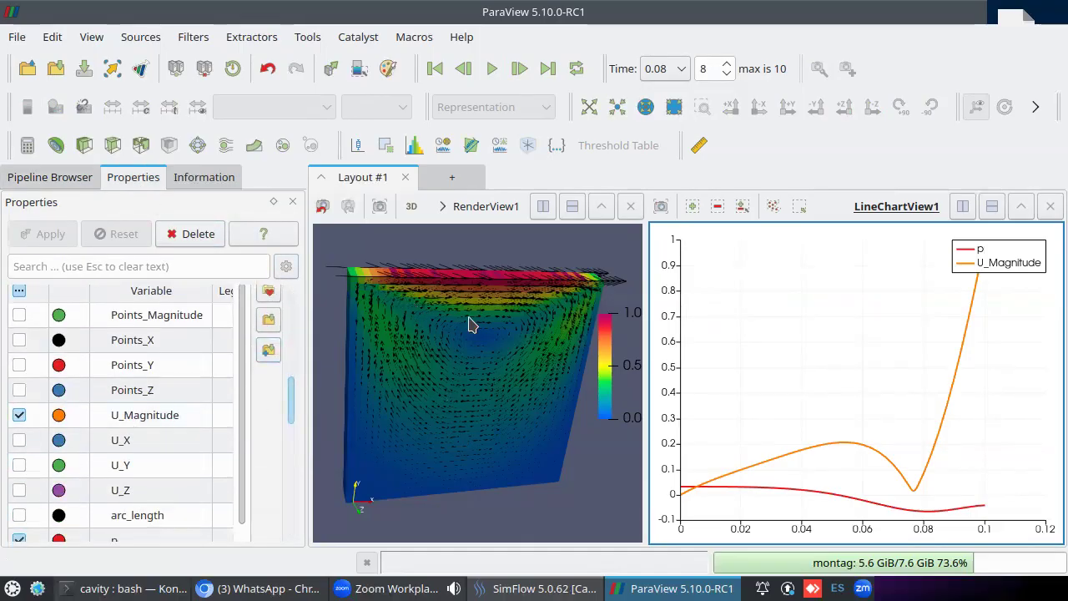
pyautogui.moveTo(294, 406)
pyautogui.mouseDown()
pyautogui.moveTo(294, 424)
pyautogui.moveTo(293, 394)
pyautogui.mouseUp()
pyautogui.click(18, 444)
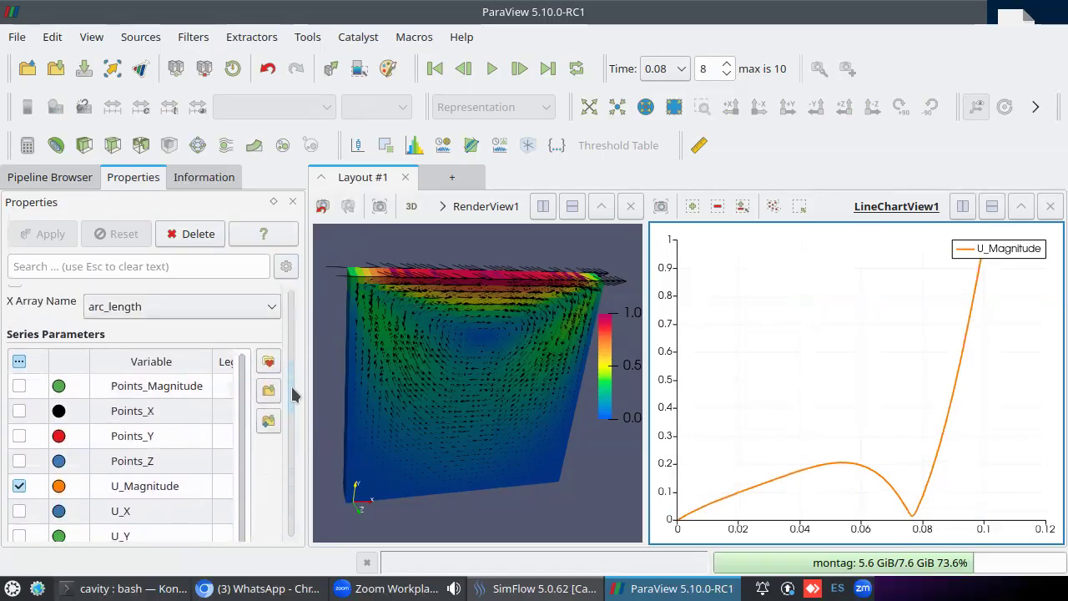
pyautogui.click(18, 485)
# - Check the U_Y component along the vertical line and plot only U_X in its place
pyautogui.click(18, 536)
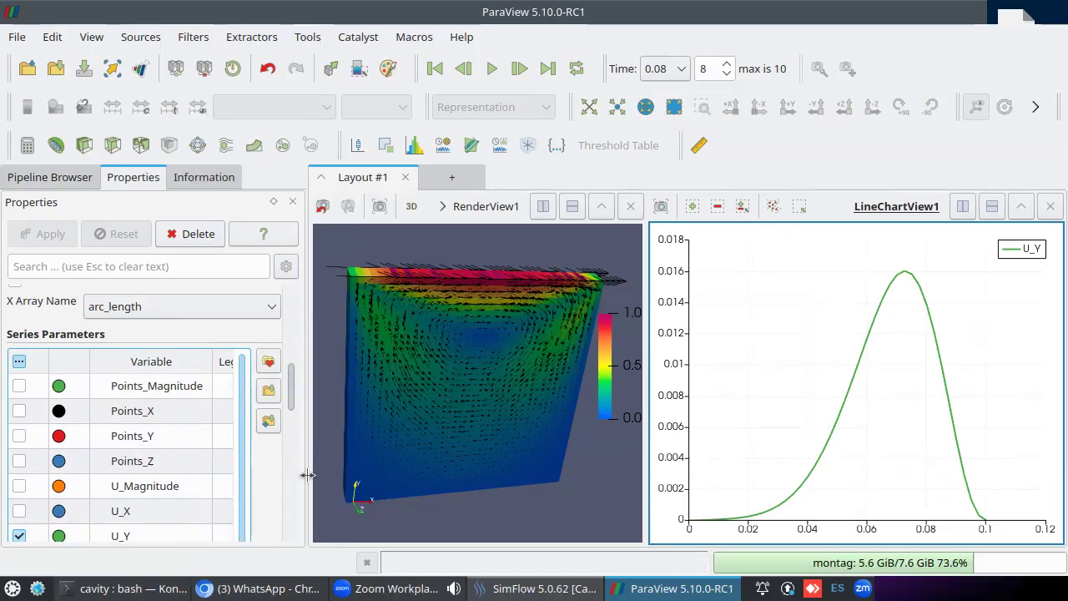
pyautogui.click(18, 535)
pyautogui.click(18, 510)
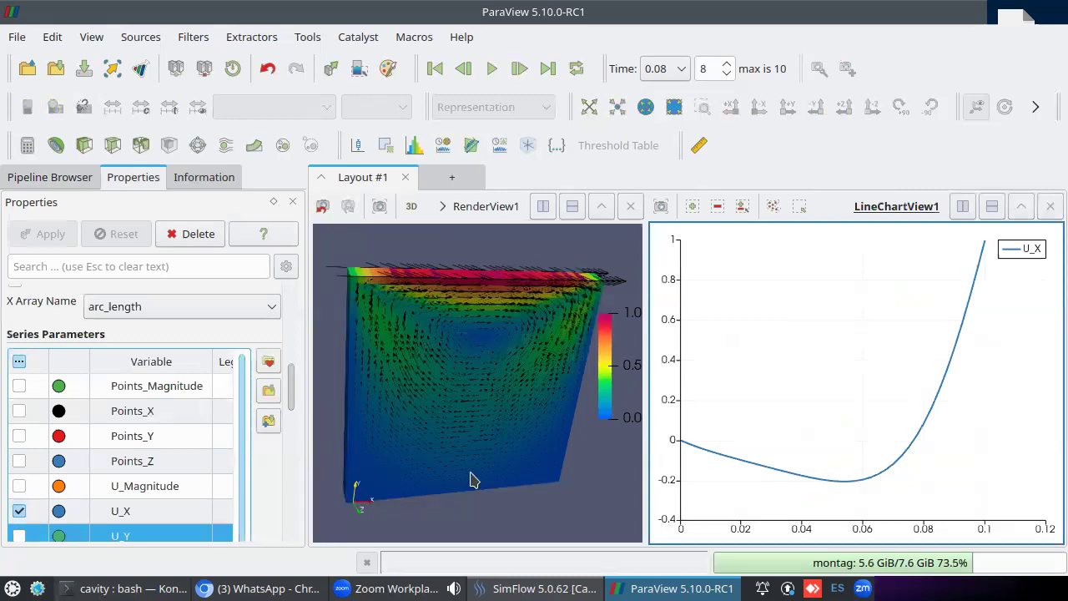
pyautogui.moveTo(868, 473)
# - Close the line chart view and save the ParaView state over the existing viz.pvsm file
pyautogui.moveTo(589, 508)
pyautogui.mouseDown()
pyautogui.moveTo(579, 493)
pyautogui.moveTo(586, 499)
pyautogui.mouseUp()
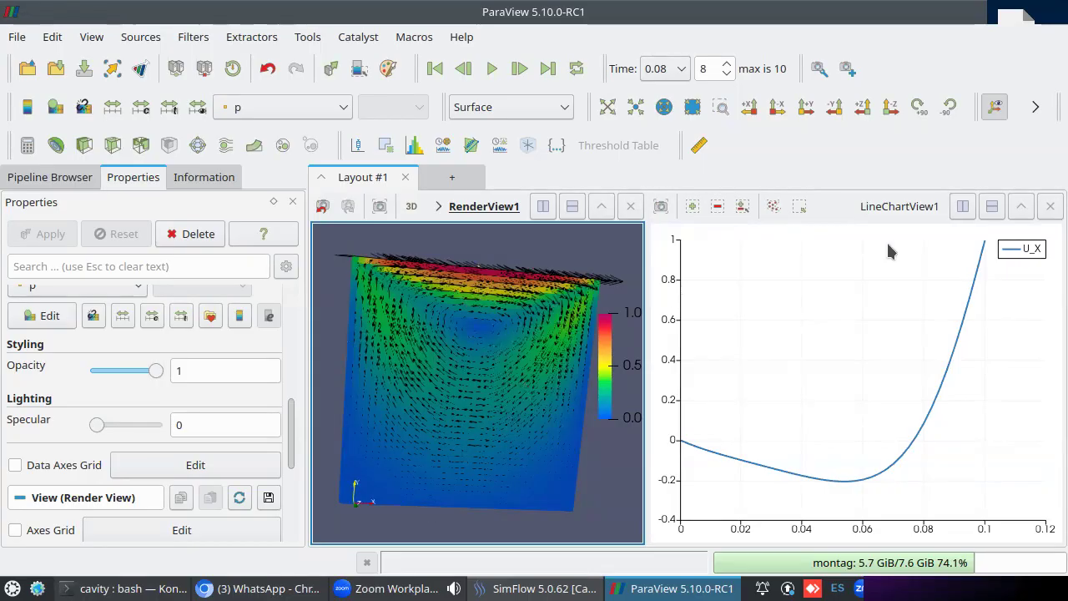
pyautogui.click(1049, 206)
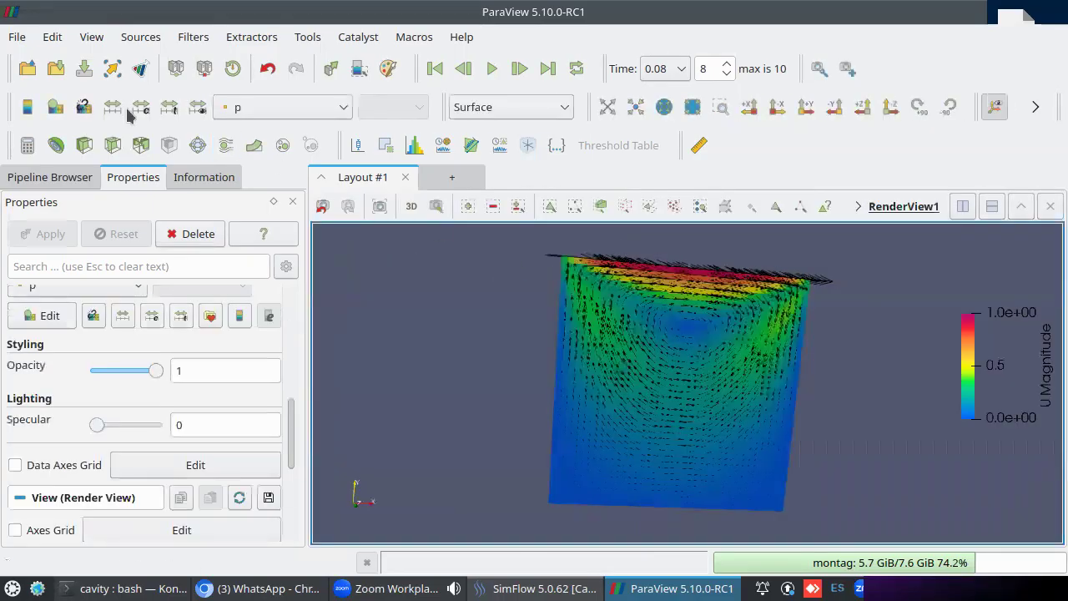
pyautogui.click(17, 36)
pyautogui.click(44, 157)
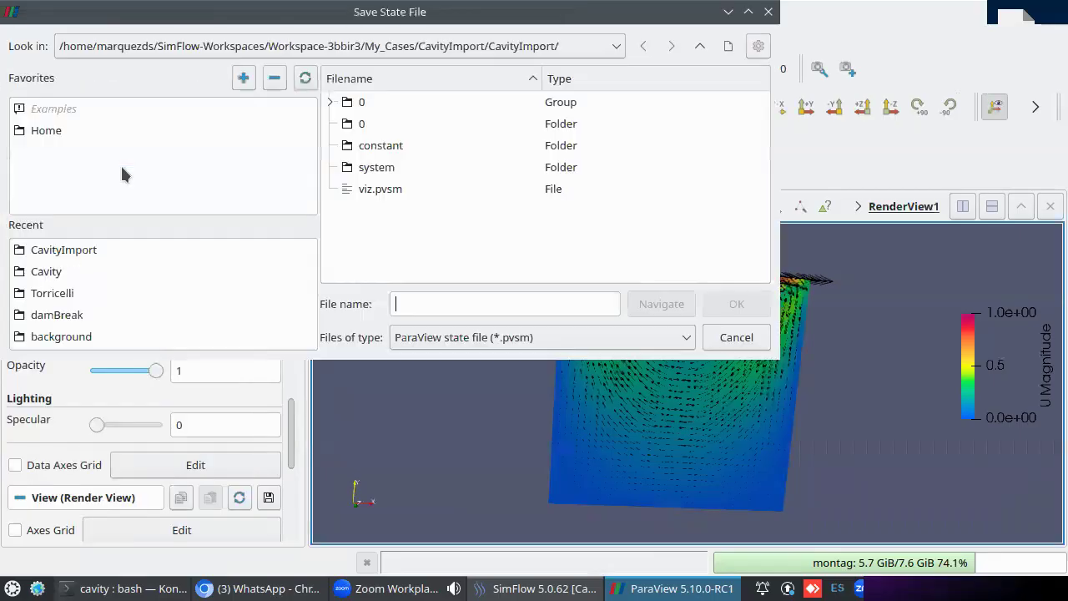
pyautogui.click(402, 192)
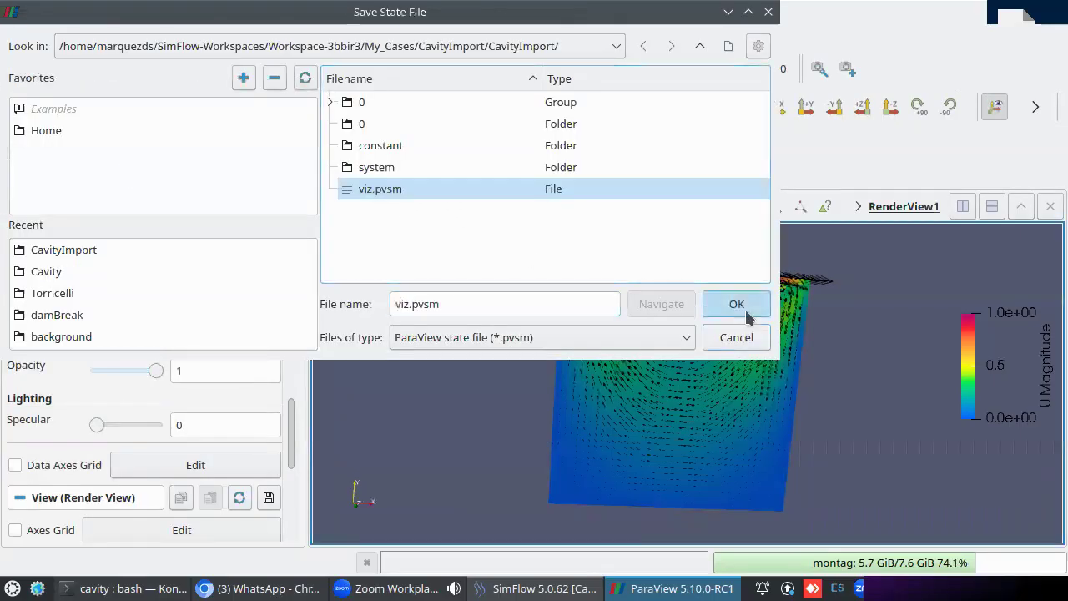
pyautogui.click(735, 304)
pyautogui.click(477, 189)
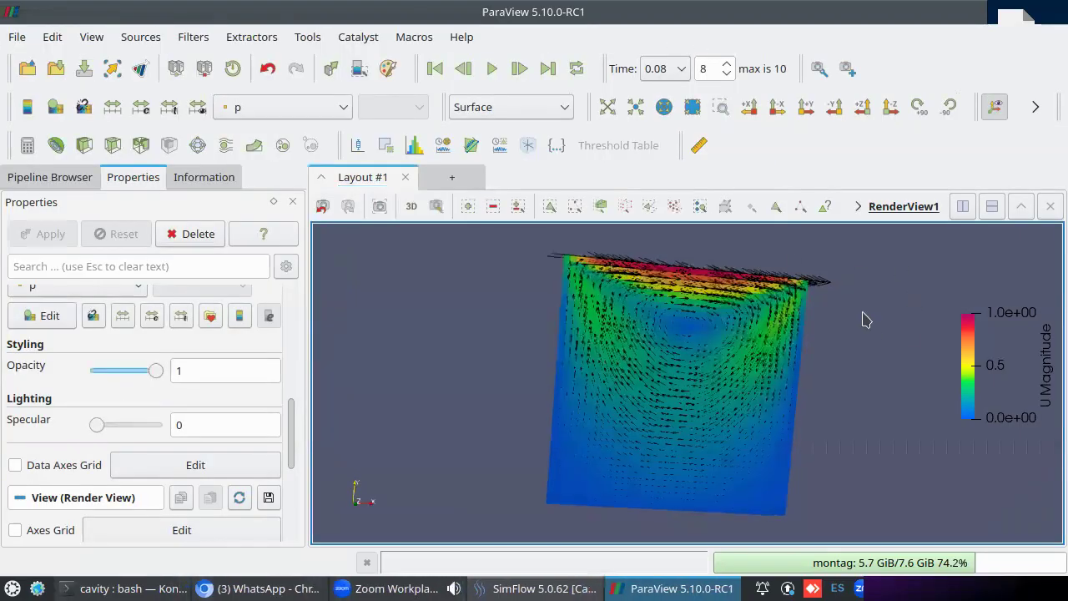
# - Look at the cavity along the negative Z direction and switch to the CavityImport case in SimFlow
pyautogui.click(888, 109)
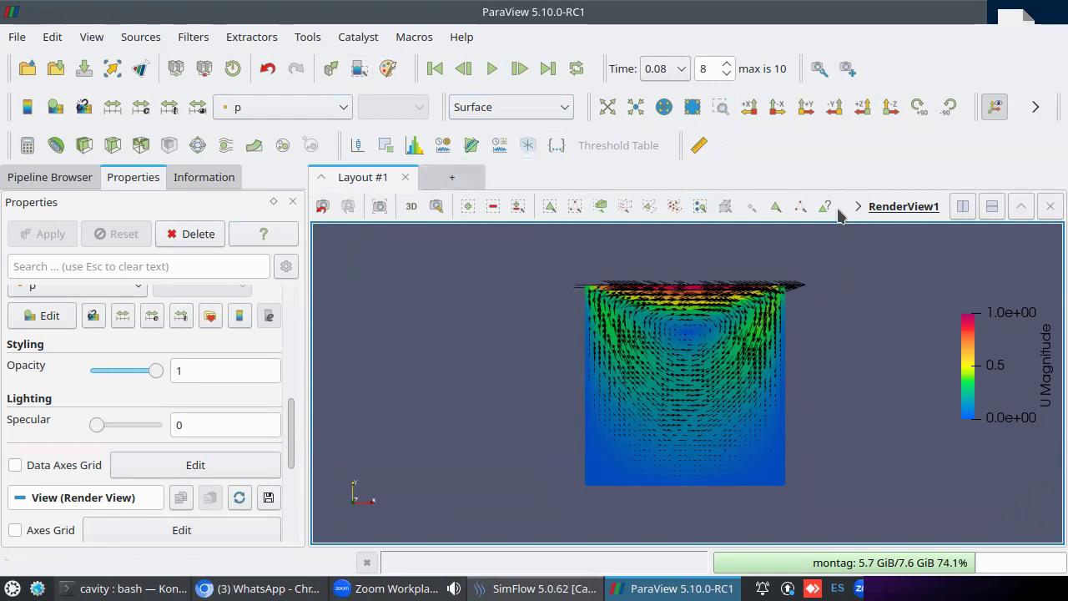
pyautogui.click(538, 588)
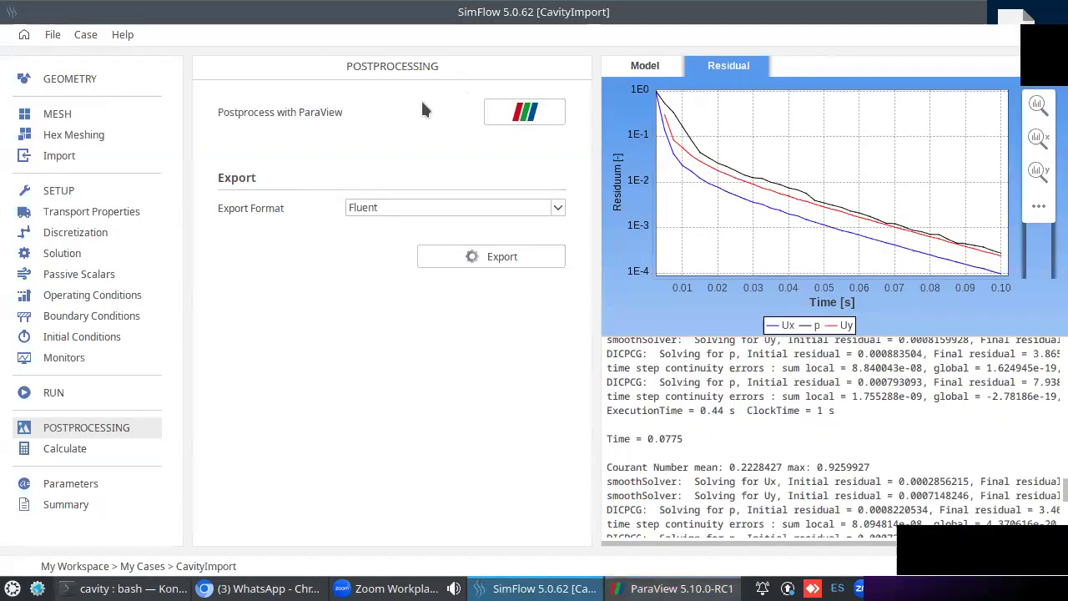
# - Set the CavityImport run's simulation time to 0.06 s and the result write interval to 2.5e-03 s
pyautogui.click(659, 586)
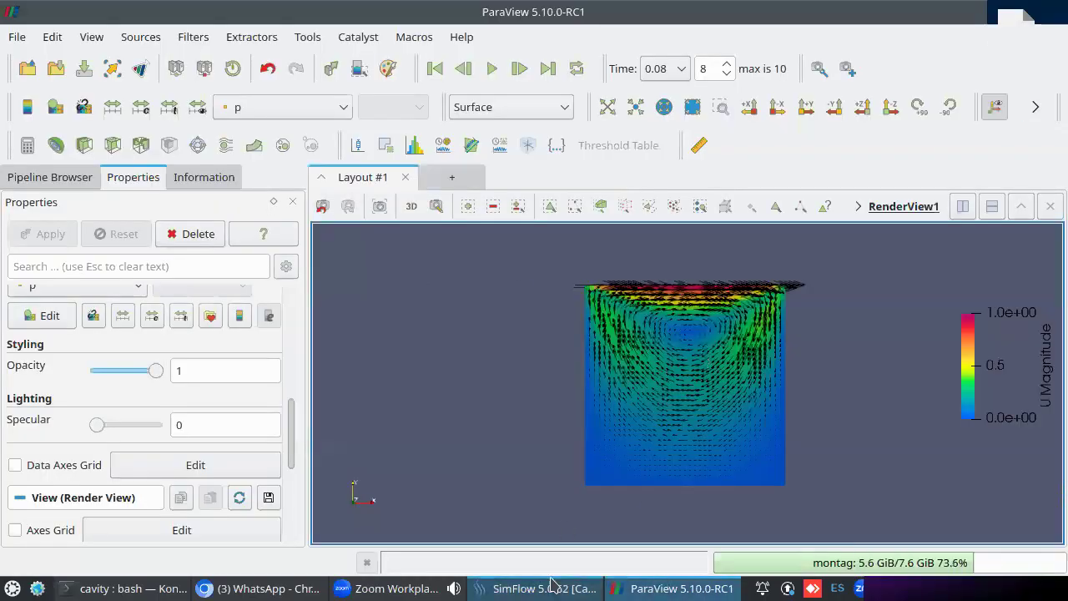
pyautogui.click(538, 586)
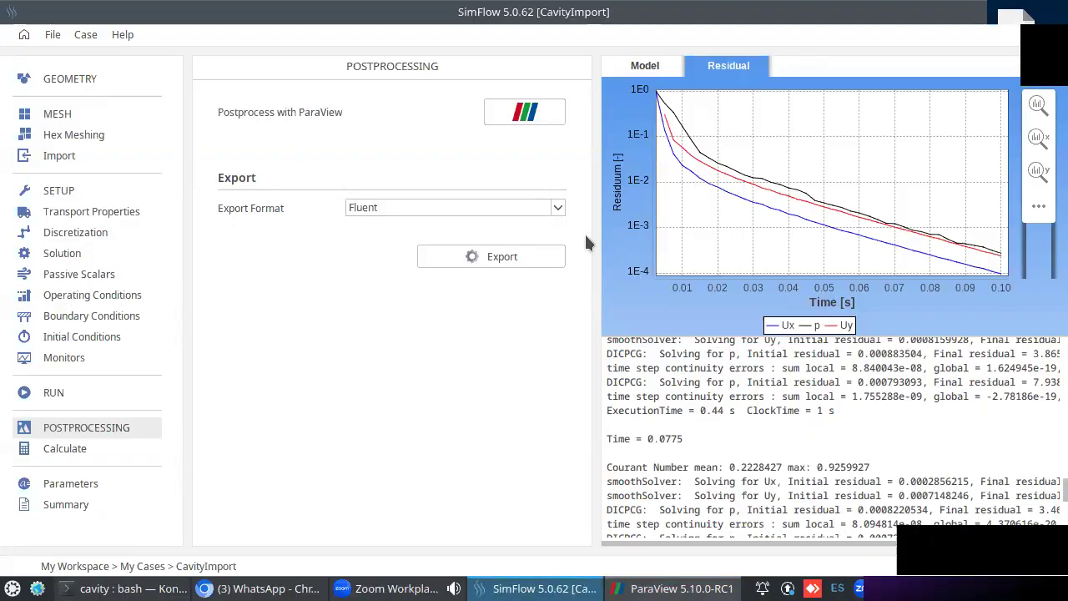
pyautogui.click(92, 394)
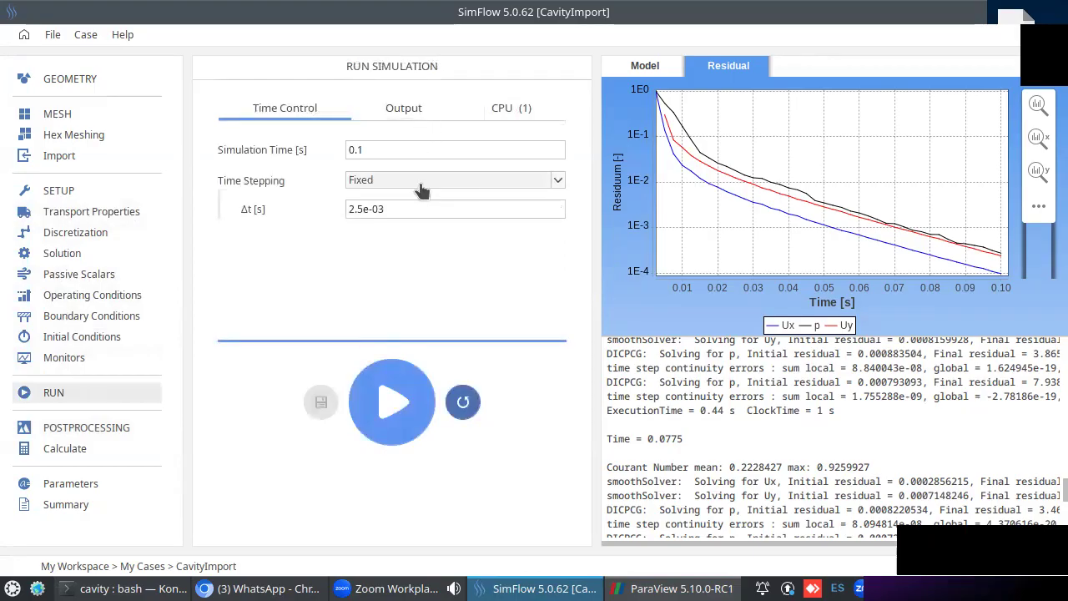
pyautogui.click(358, 149)
pyautogui.write('1')
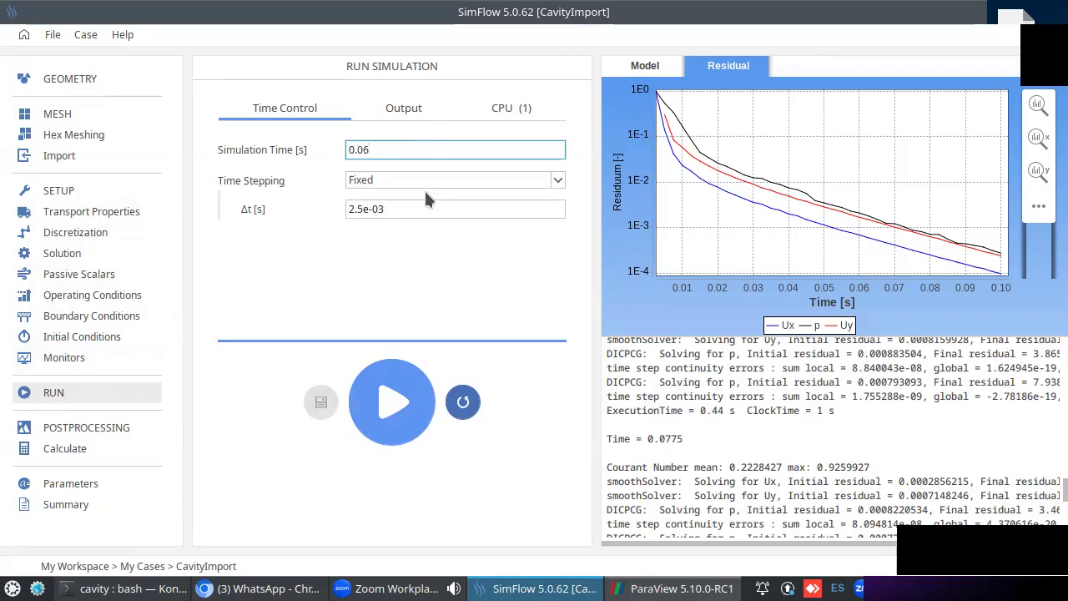
pyautogui.click(417, 112)
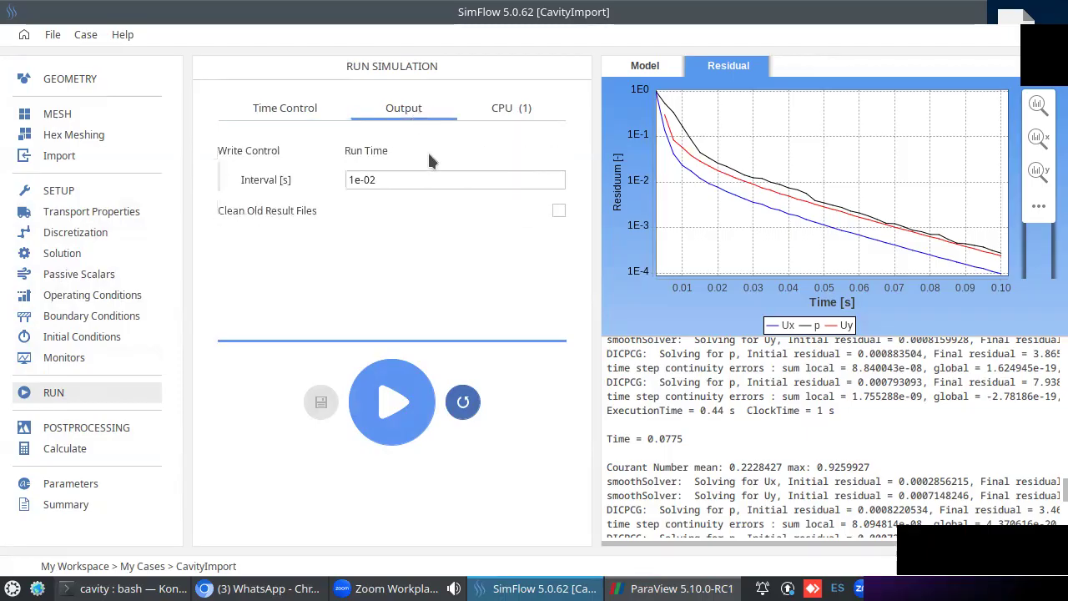
pyautogui.click(377, 180)
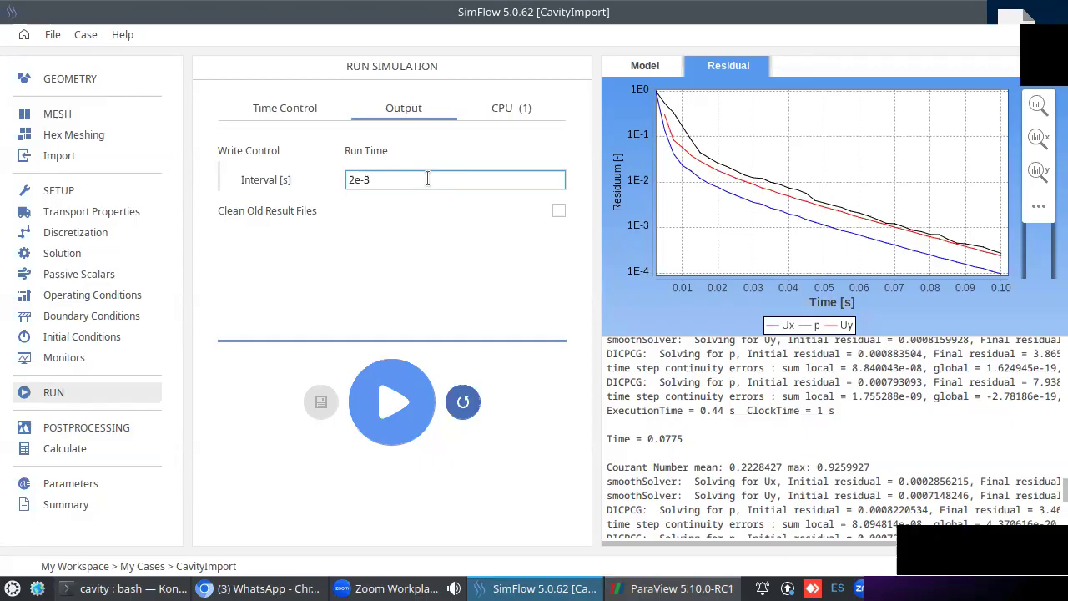
# - Rerun the simulation from the start and check the solver log through to its end
pyautogui.click(463, 401)
pyautogui.click(394, 408)
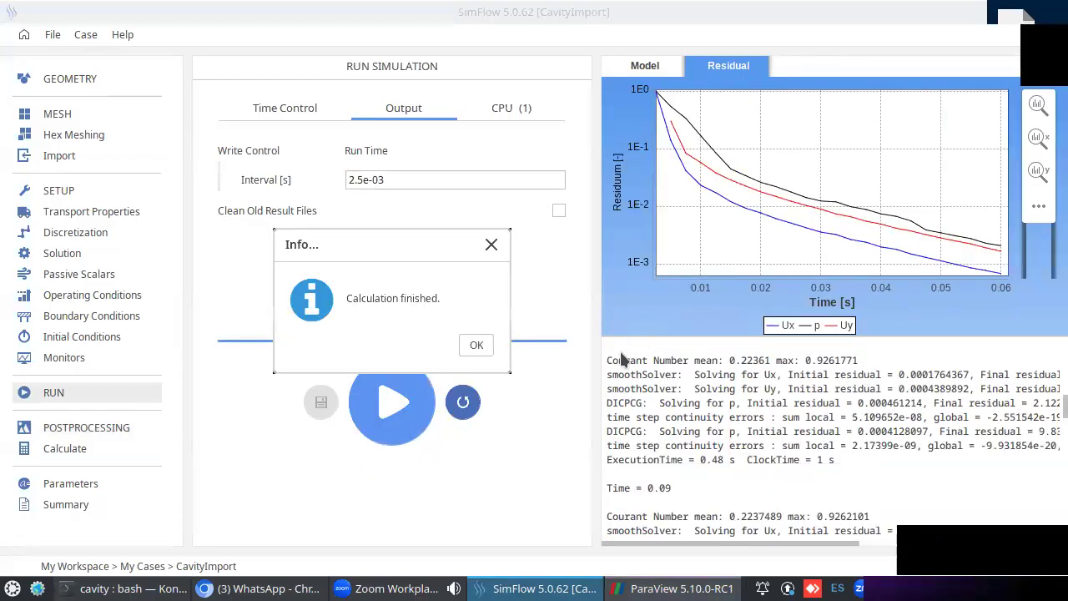
pyautogui.click(477, 344)
pyautogui.scroll(3, 788, 415)
pyautogui.scroll(-10, 787, 415)
pyautogui.scroll(-15, 787, 414)
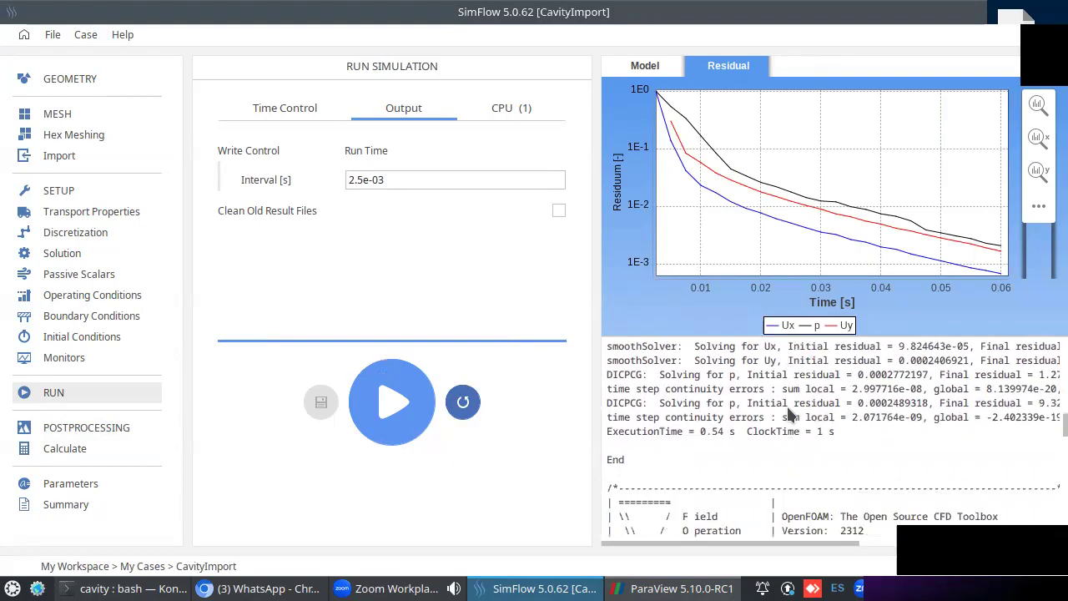
pyautogui.scroll(-10, 786, 406)
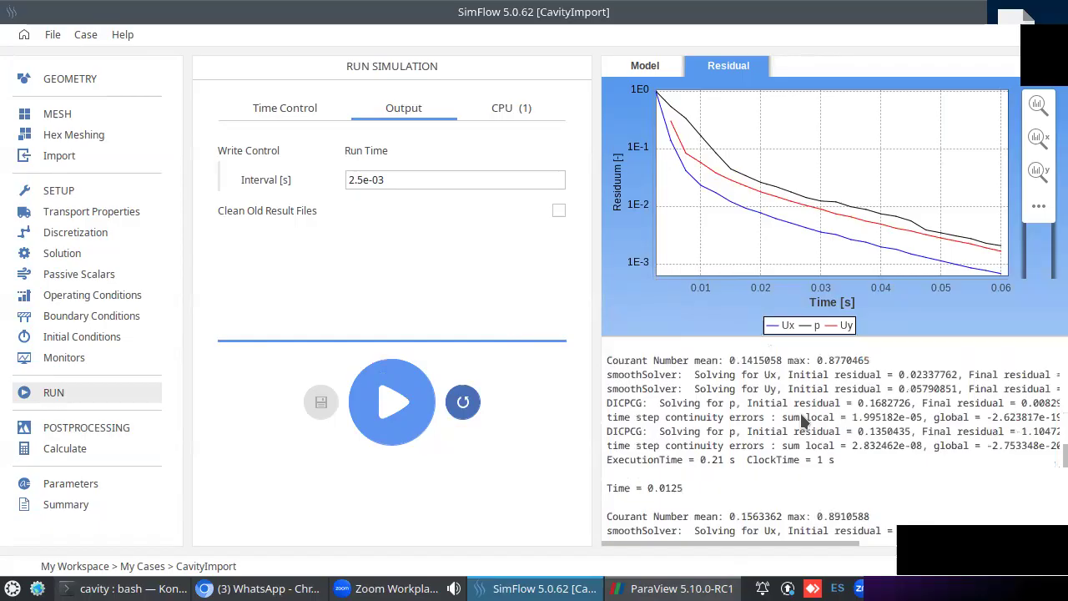
pyautogui.moveTo(1046, 450); pyautogui.dragTo(1044, 546)
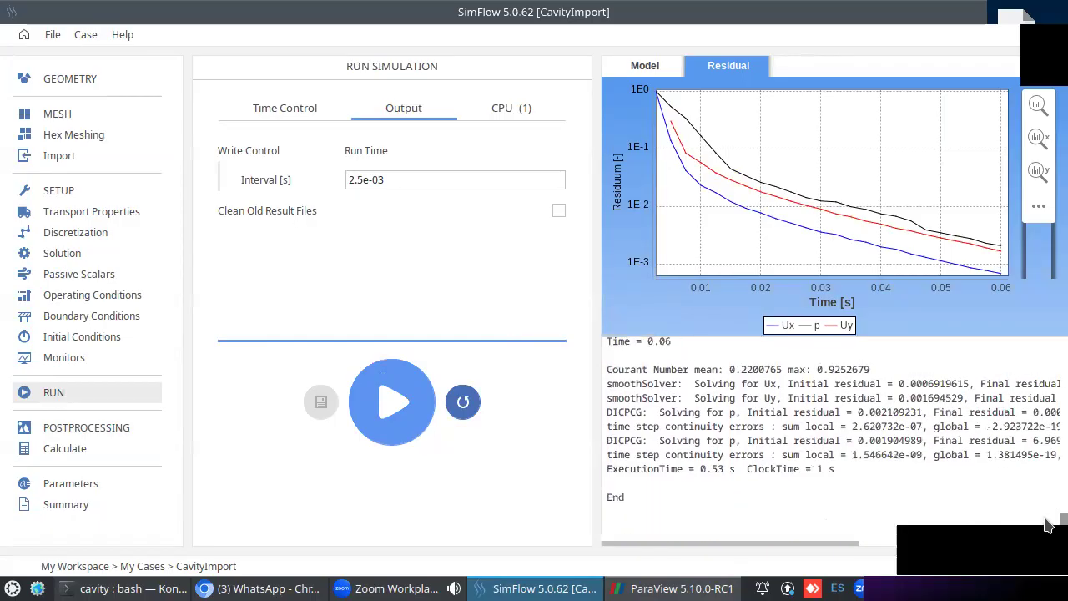
# - Switch to ParaView and refresh the CavityImport.foam reader to load the new time steps
pyautogui.click(678, 588)
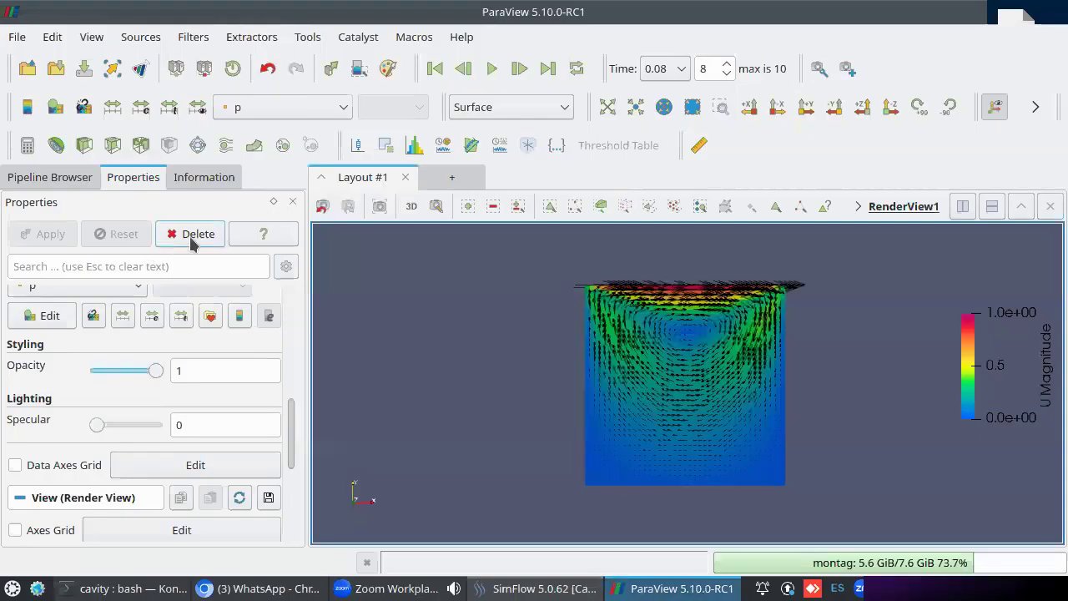
pyautogui.click(77, 177)
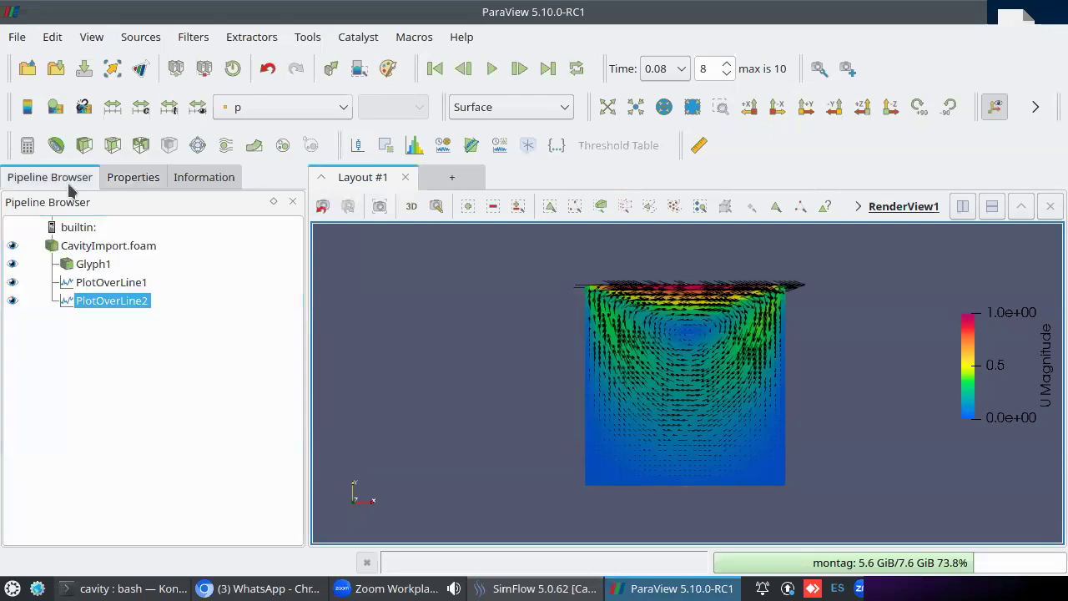
pyautogui.click(109, 247)
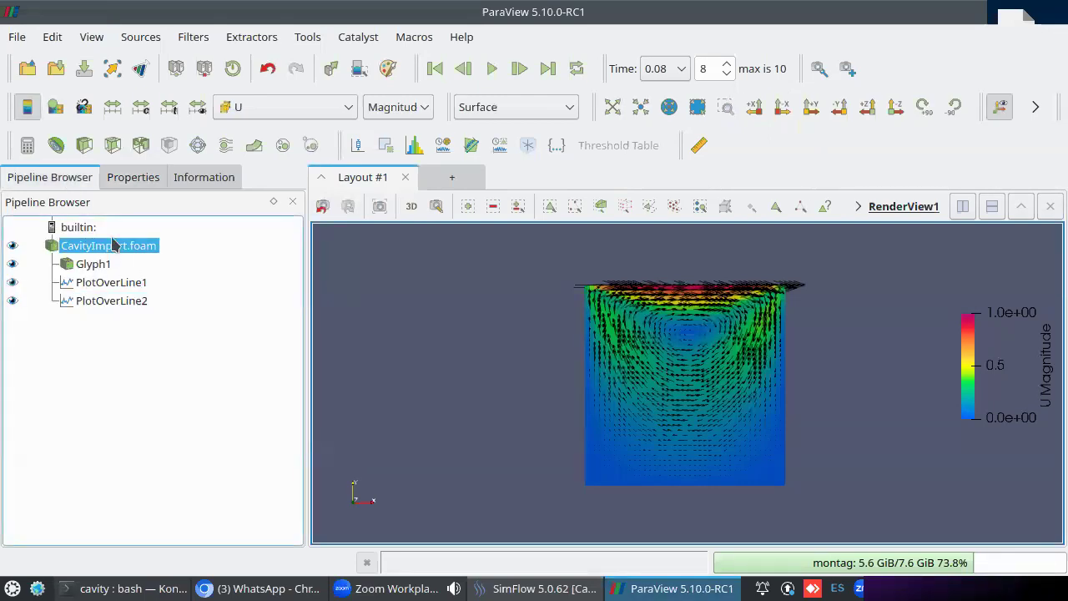
pyautogui.click(127, 179)
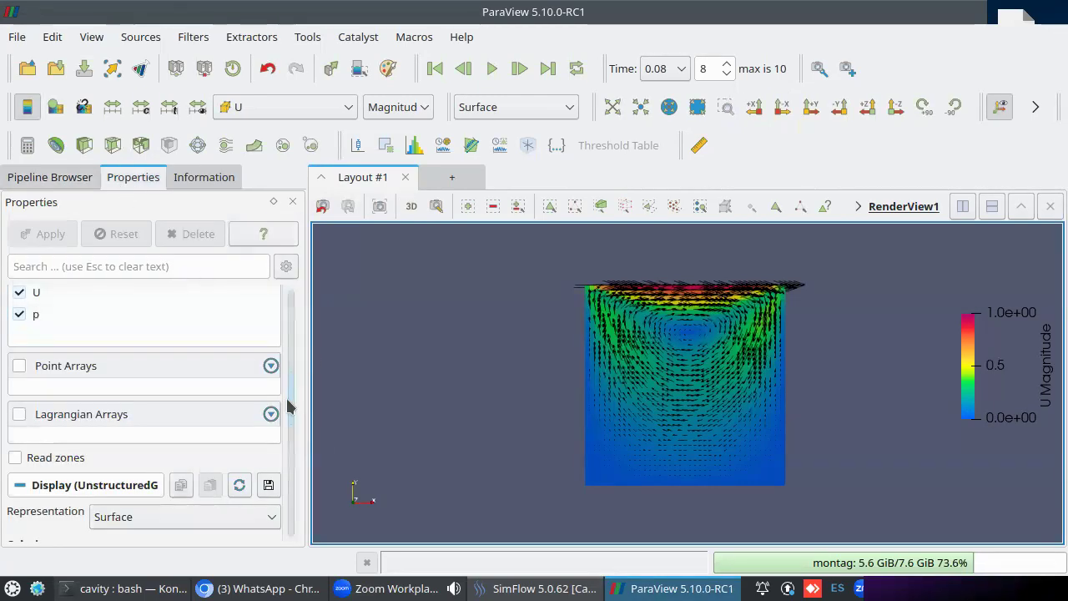
pyautogui.scroll(10, 289, 406)
pyautogui.click(39, 333)
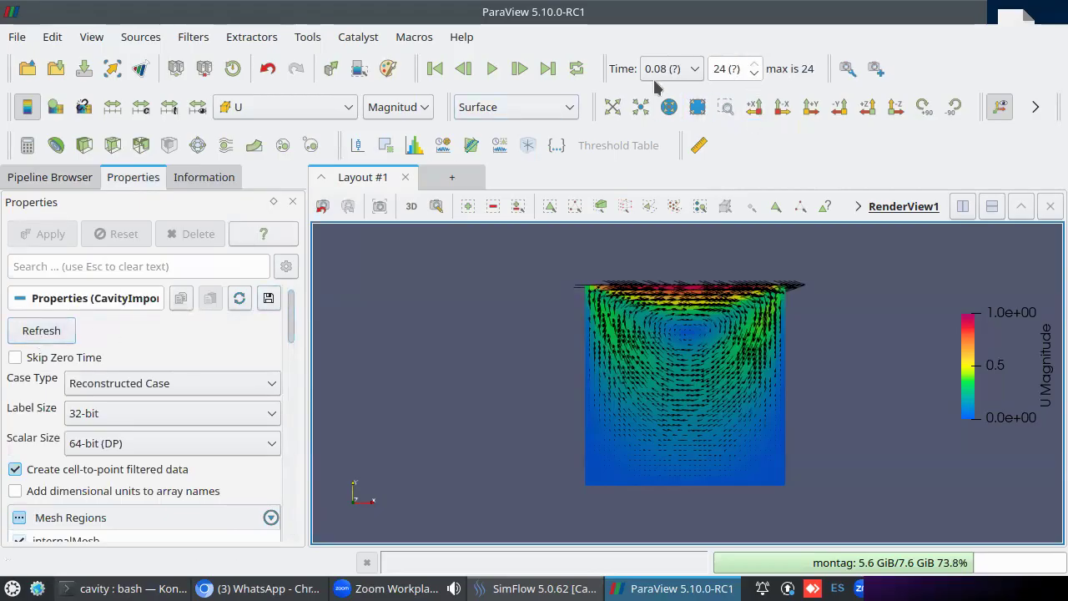
# - Step through the early velocity fields from time 0 and play the animation to the last time step
pyautogui.click(435, 69)
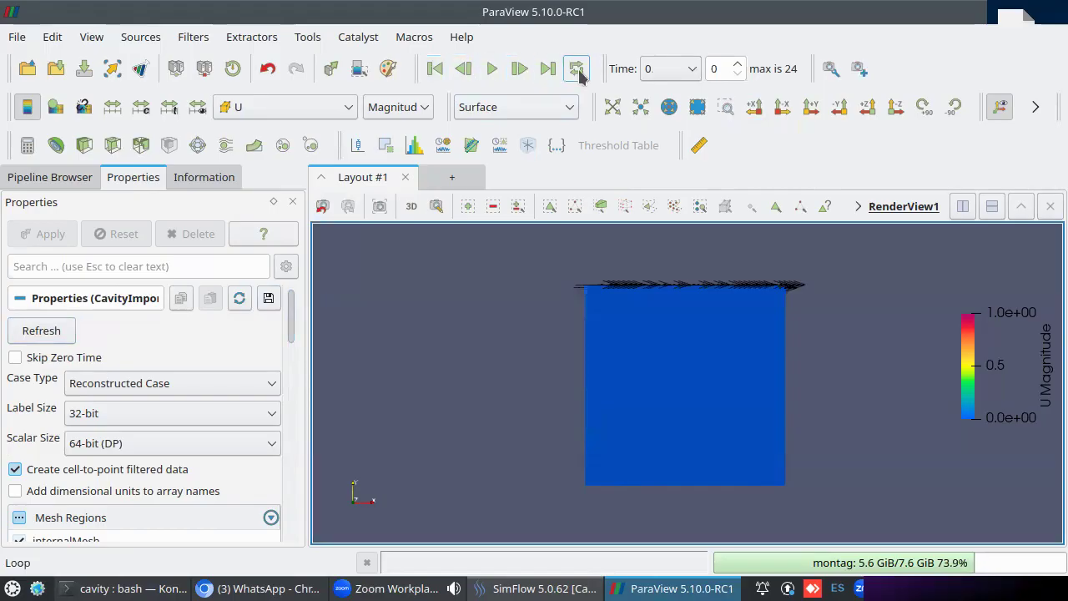
pyautogui.click(517, 70)
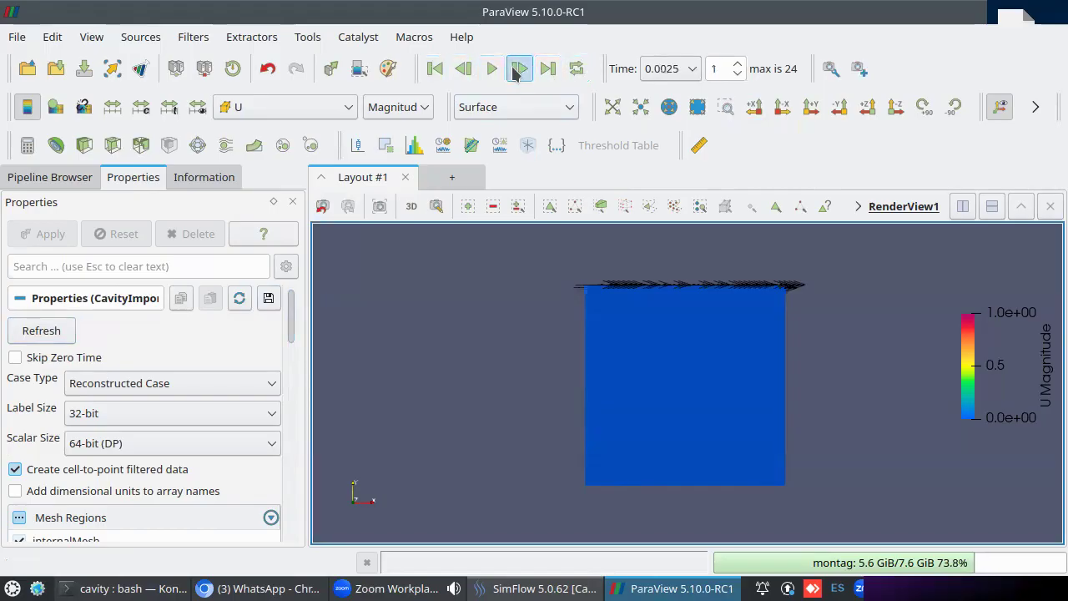
pyautogui.click(517, 69)
pyautogui.click(463, 70)
pyautogui.click(463, 70)
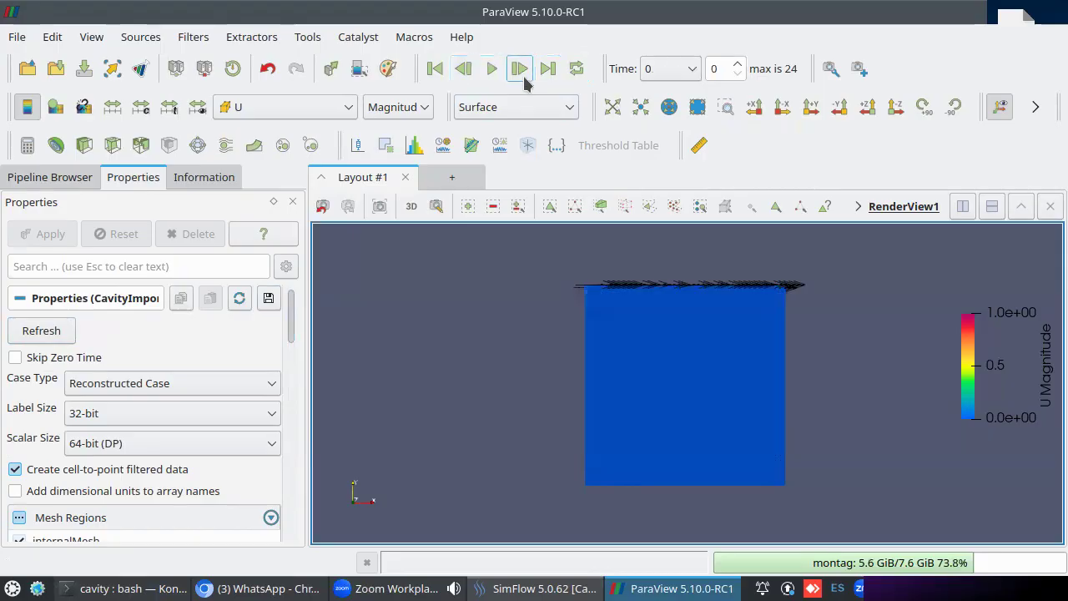
pyautogui.click(521, 73)
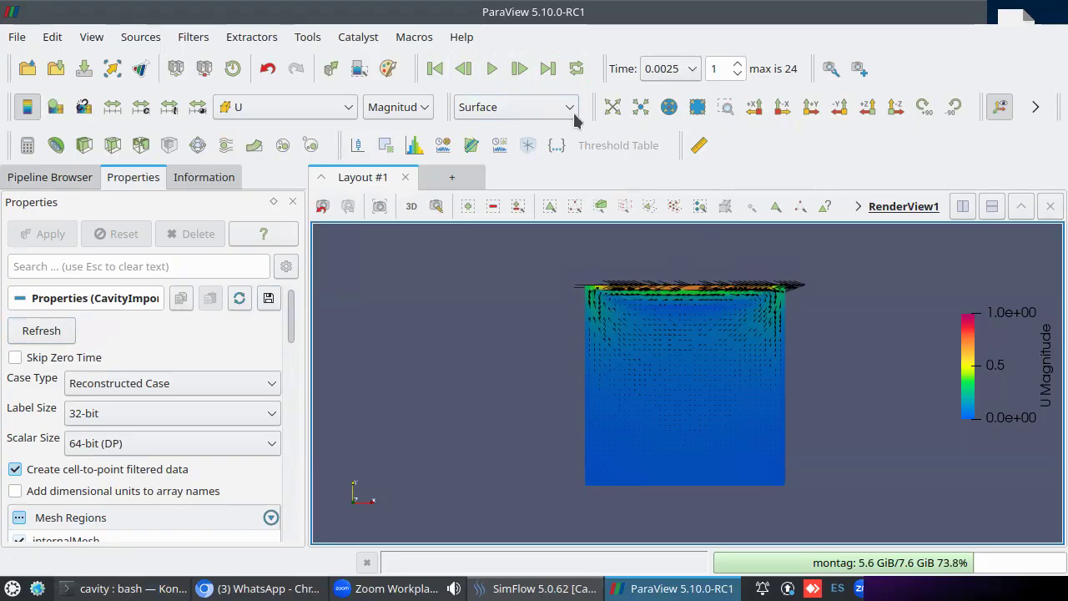
pyautogui.click(518, 69)
pyautogui.click(519, 68)
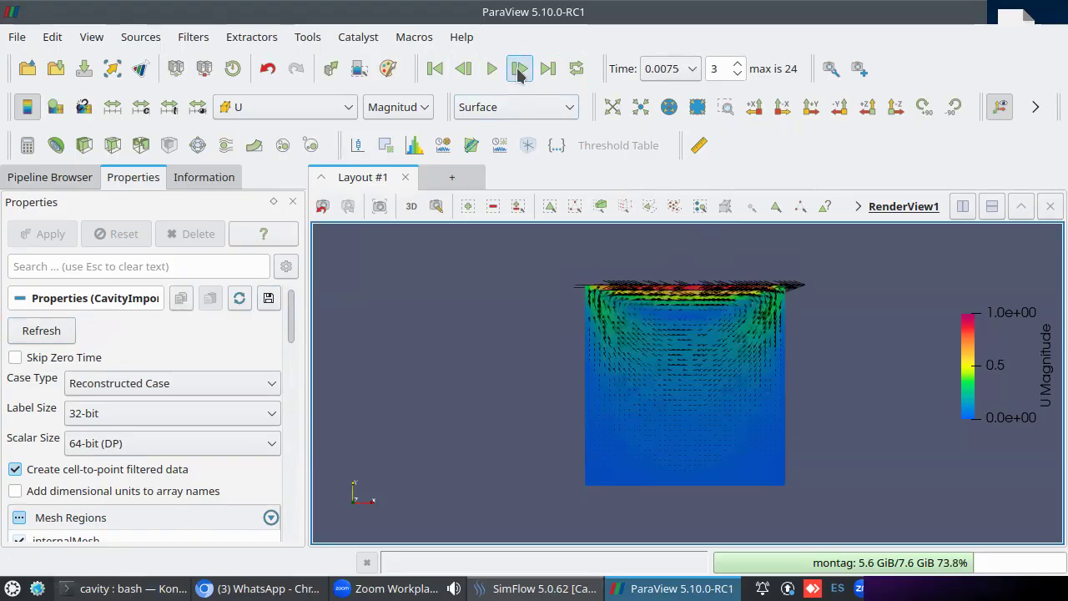
pyautogui.click(519, 68)
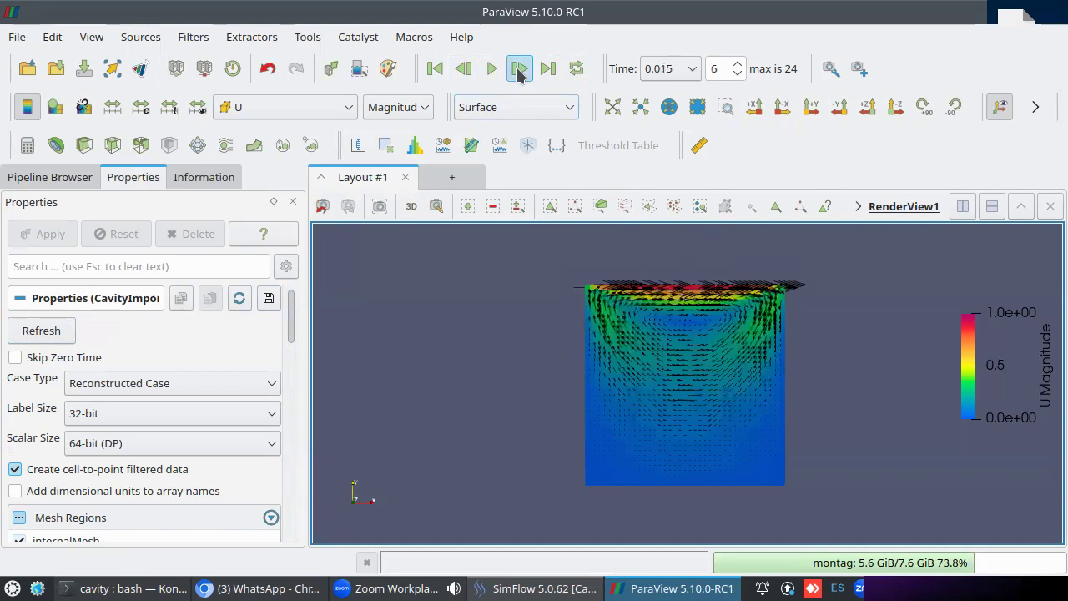
pyautogui.click(492, 70)
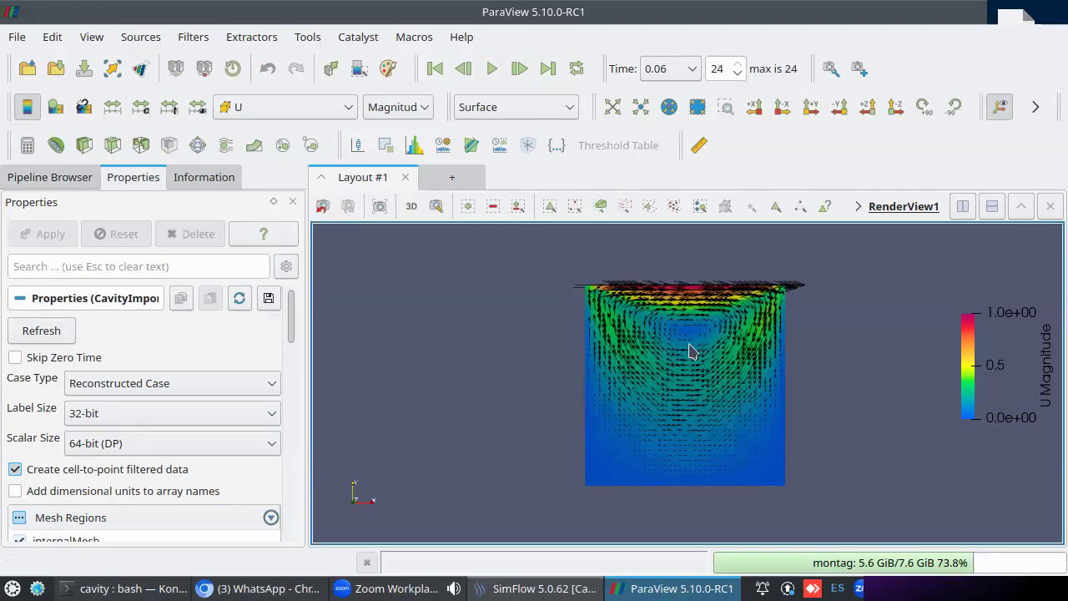
# - Color the cavity surface by the point-or-cell pressure array p used for cell data and hide the Glyph1 arrows
pyautogui.moveTo(656, 338); pyautogui.dragTo(701, 365)
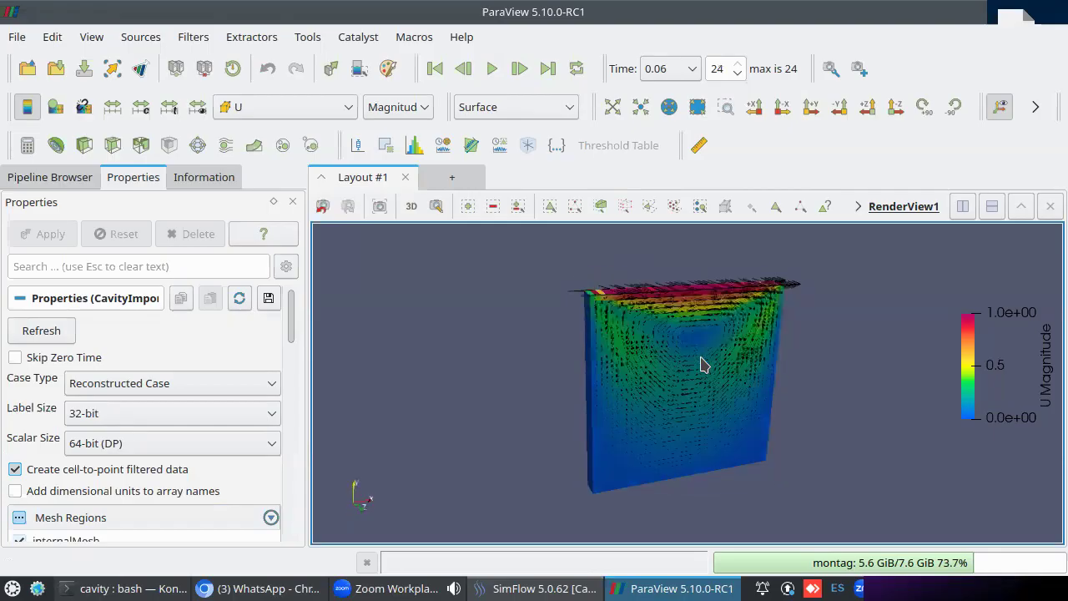
pyautogui.click(286, 108)
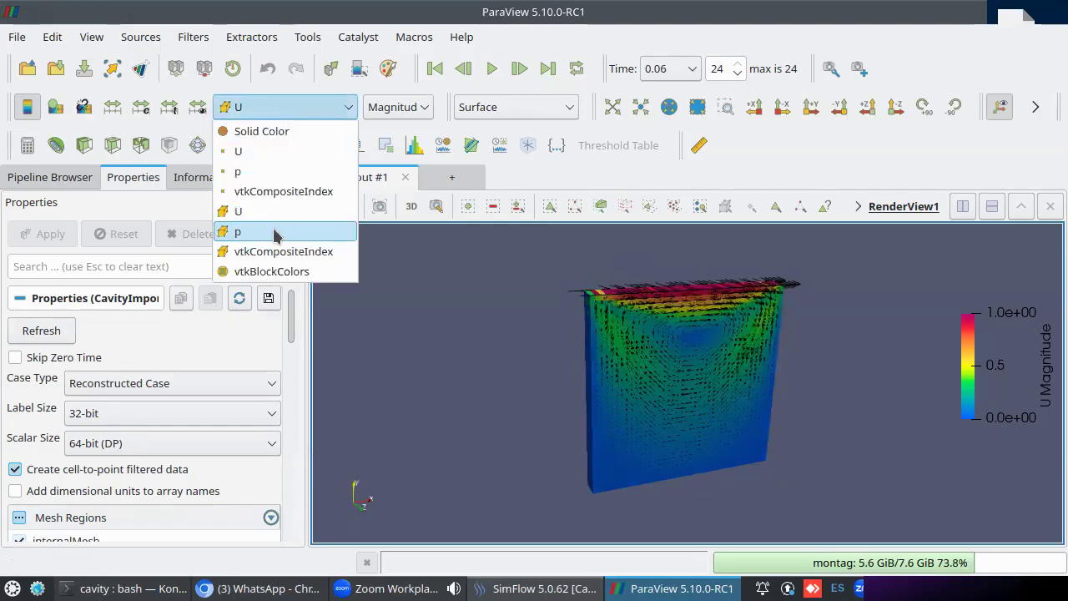
pyautogui.click(274, 233)
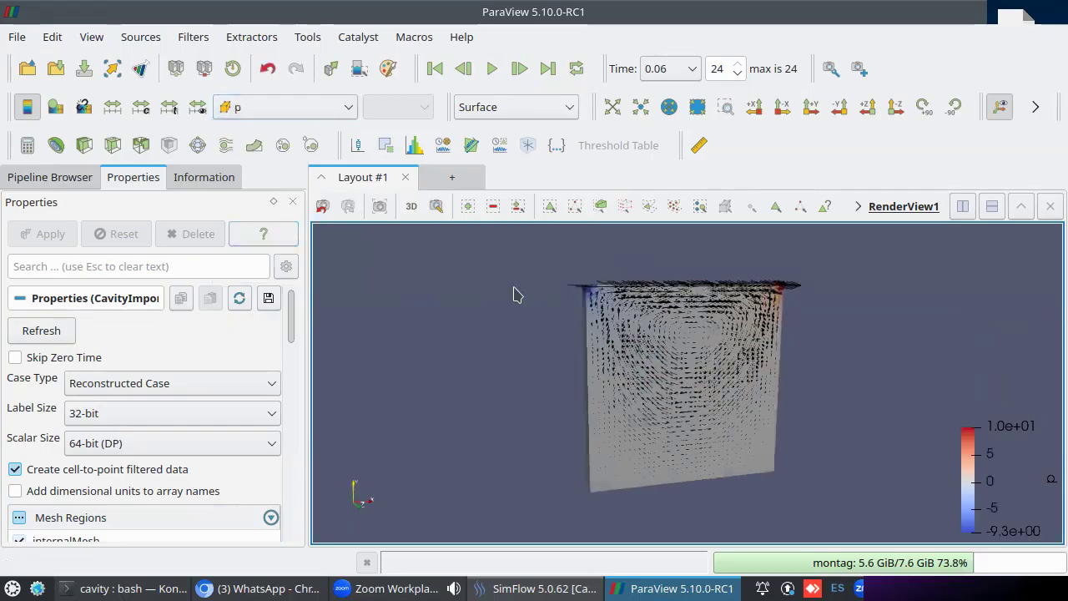
pyautogui.click(57, 178)
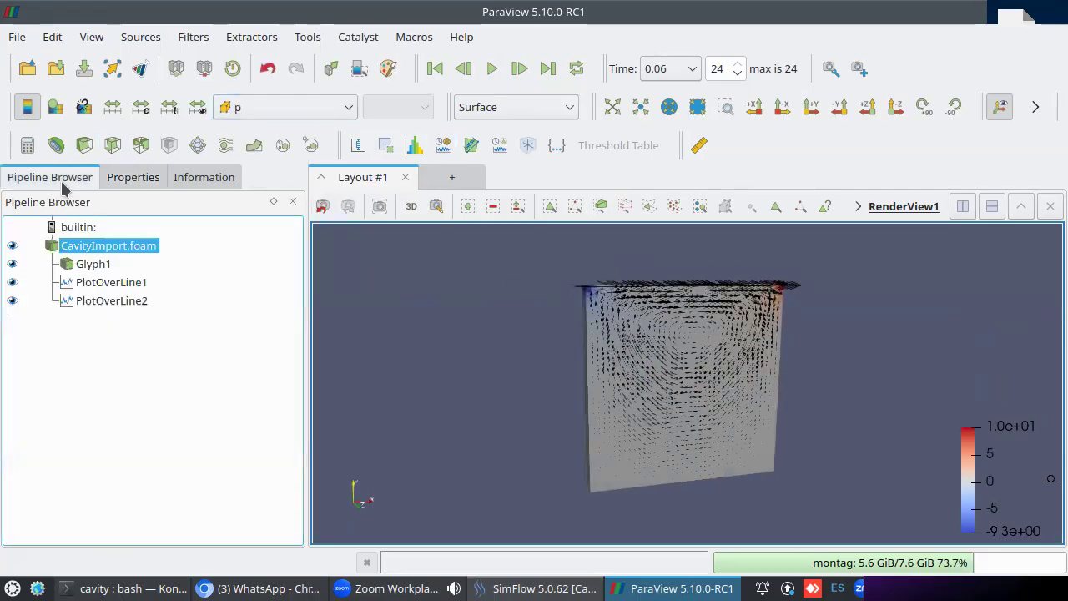
pyautogui.click(12, 264)
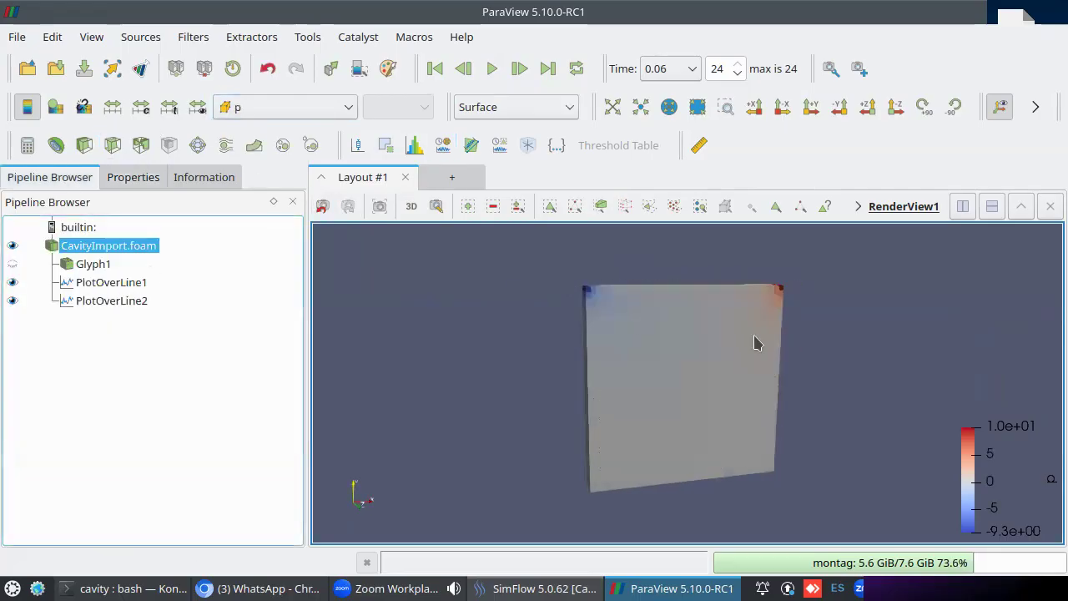
# - Apply the Rainbow Uniform color preset to p and rescale its color range to the data
pyautogui.click(55, 108)
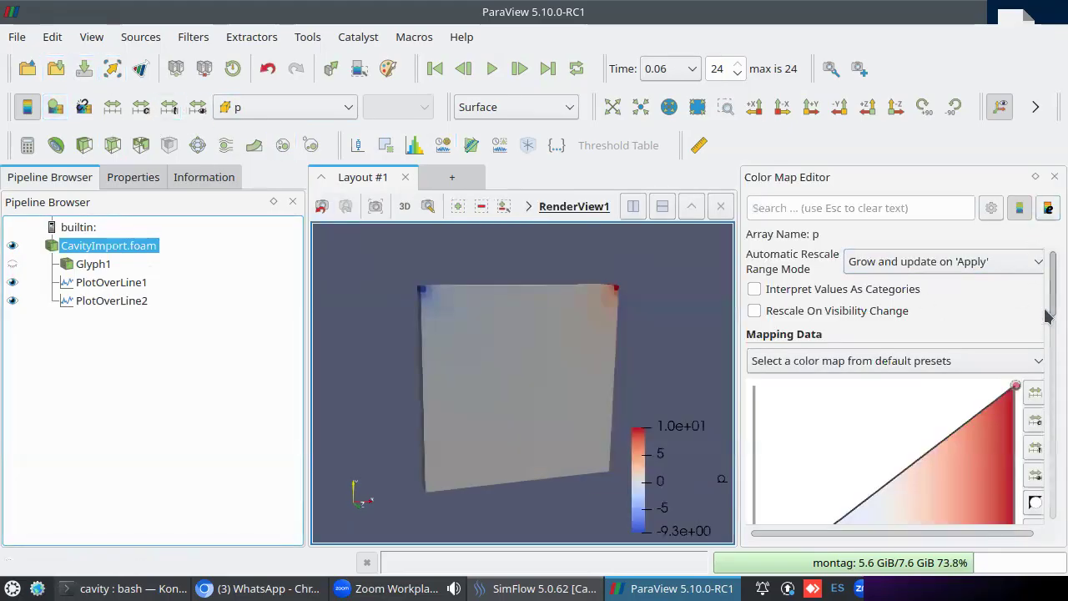
pyautogui.scroll(-5, 1048, 316)
pyautogui.click(1035, 341)
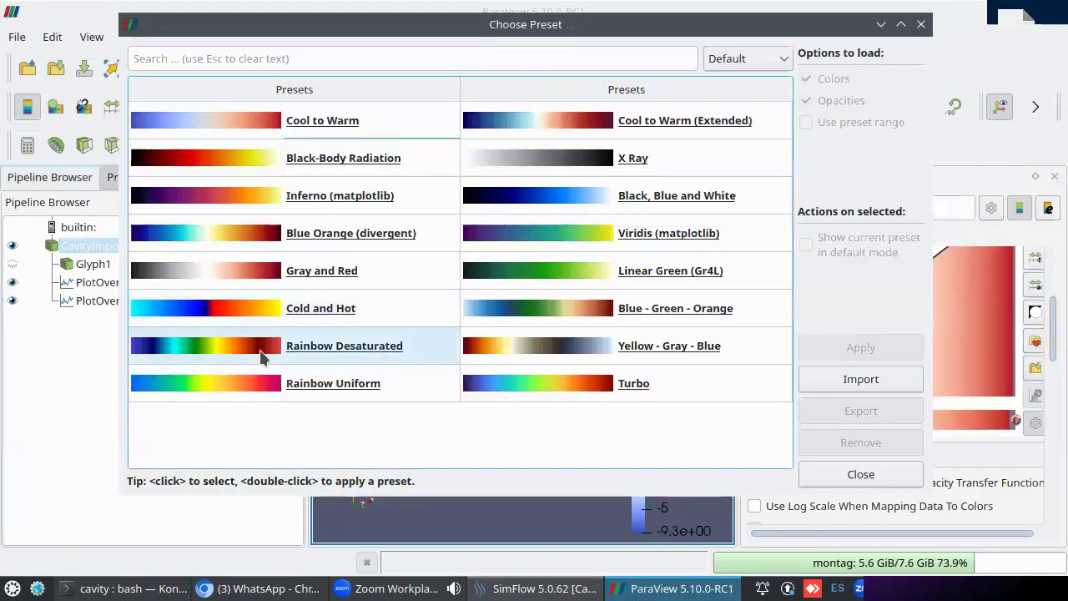
pyautogui.click(275, 383)
pyautogui.click(868, 351)
pyautogui.click(861, 472)
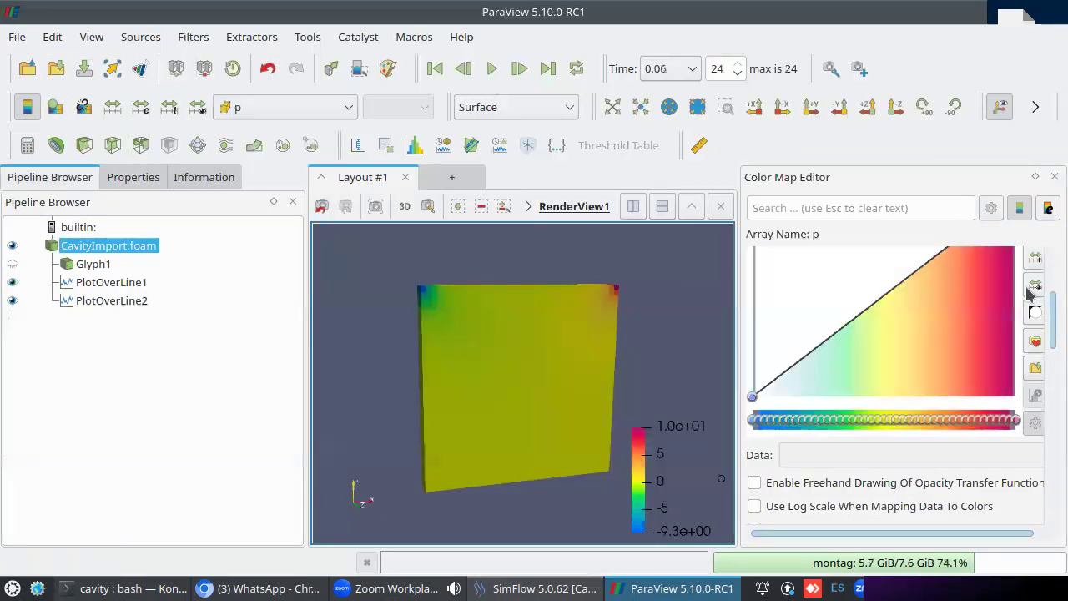
pyautogui.click(1053, 177)
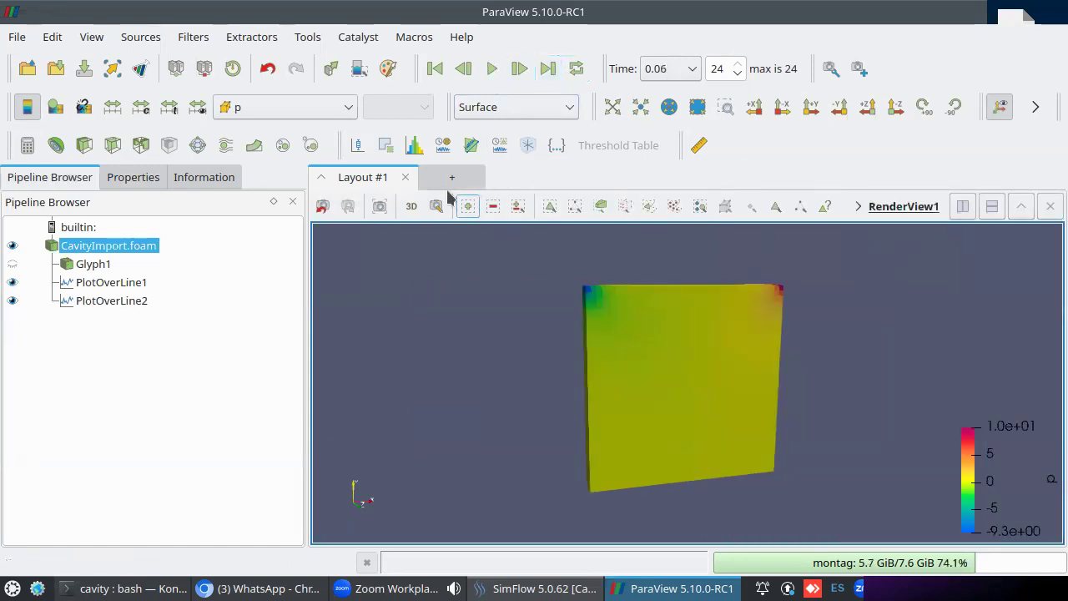
pyautogui.click(111, 107)
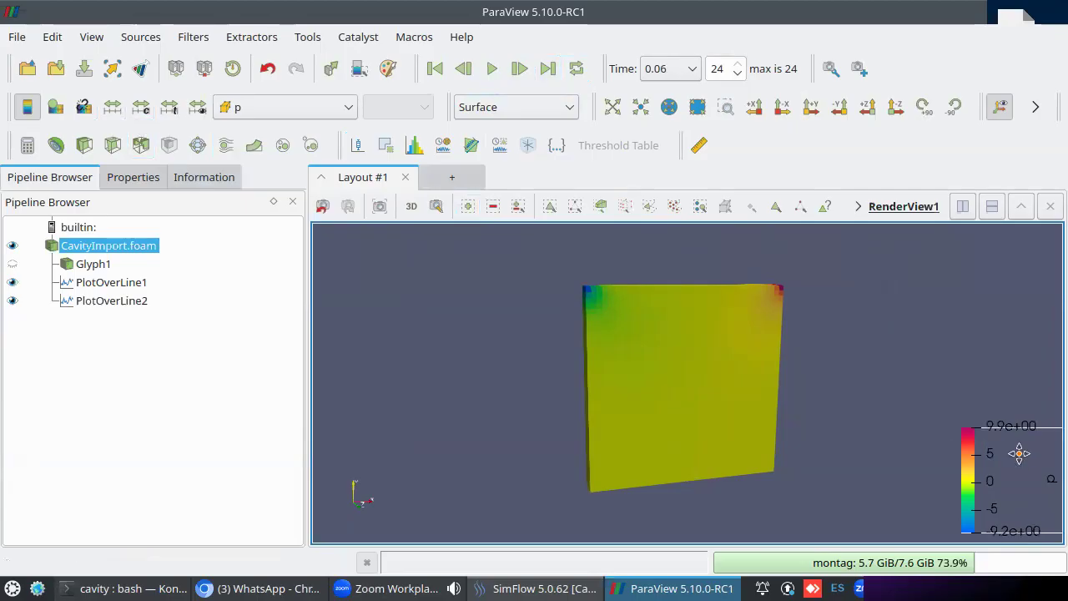
# - Move the p color legend up beside the cavity and show the pressure field at time 0.0025
pyautogui.moveTo(978, 460); pyautogui.dragTo(973, 339)
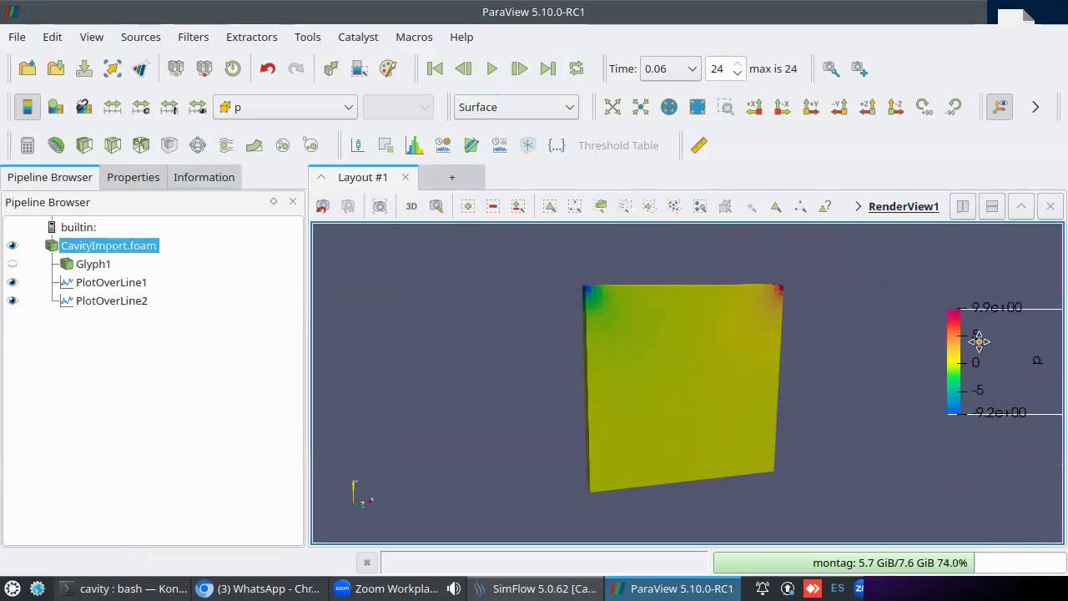
pyautogui.click(435, 70)
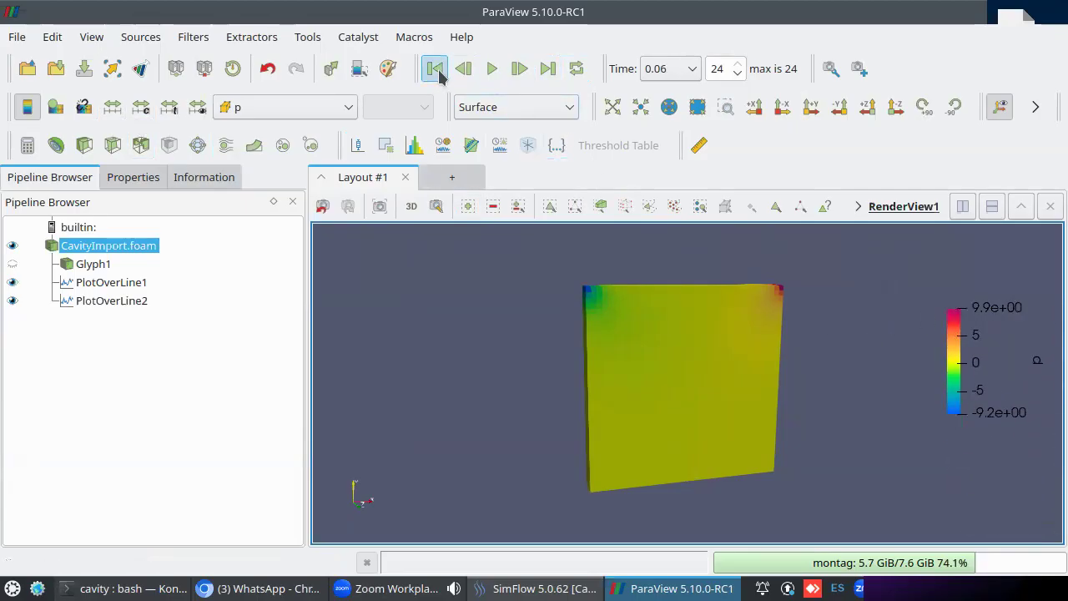
pyautogui.click(519, 68)
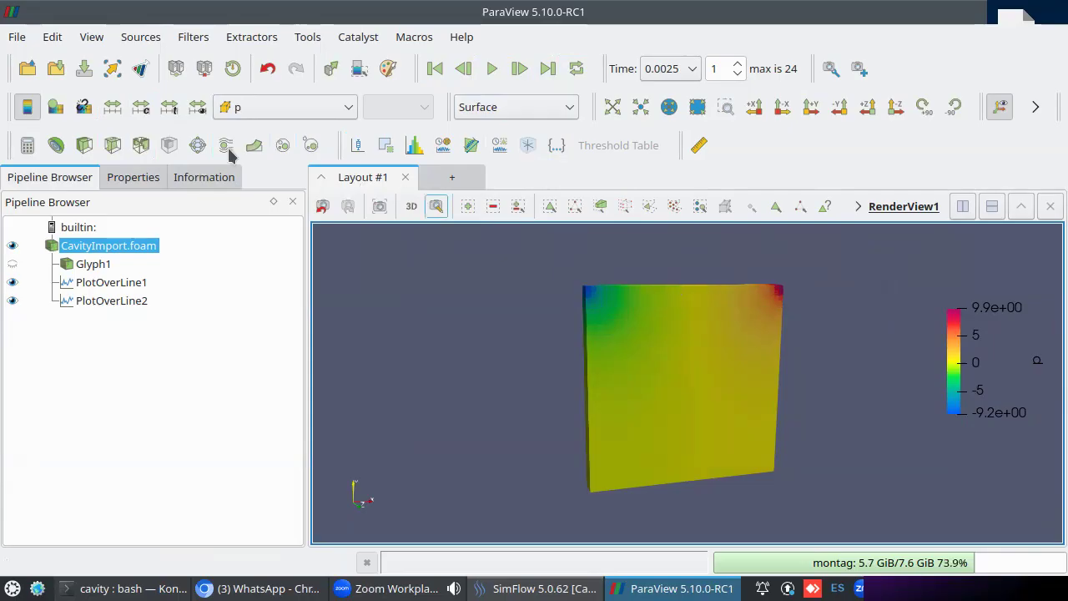
# - Rescale the p color range to the data at time 0.0025 and again at the final time 0.06
pyautogui.click(113, 107)
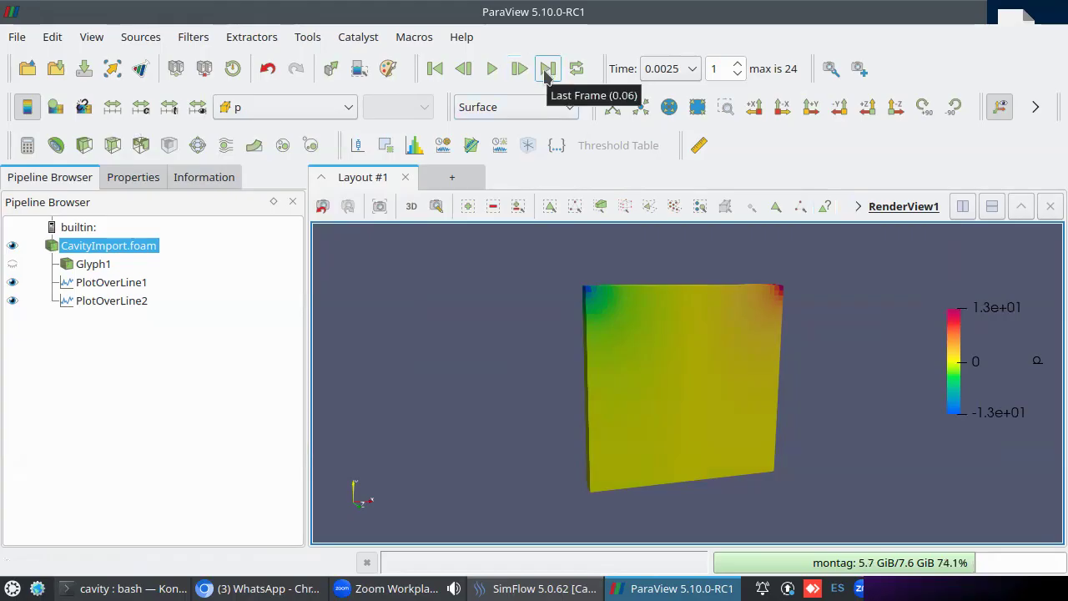
pyautogui.click(547, 72)
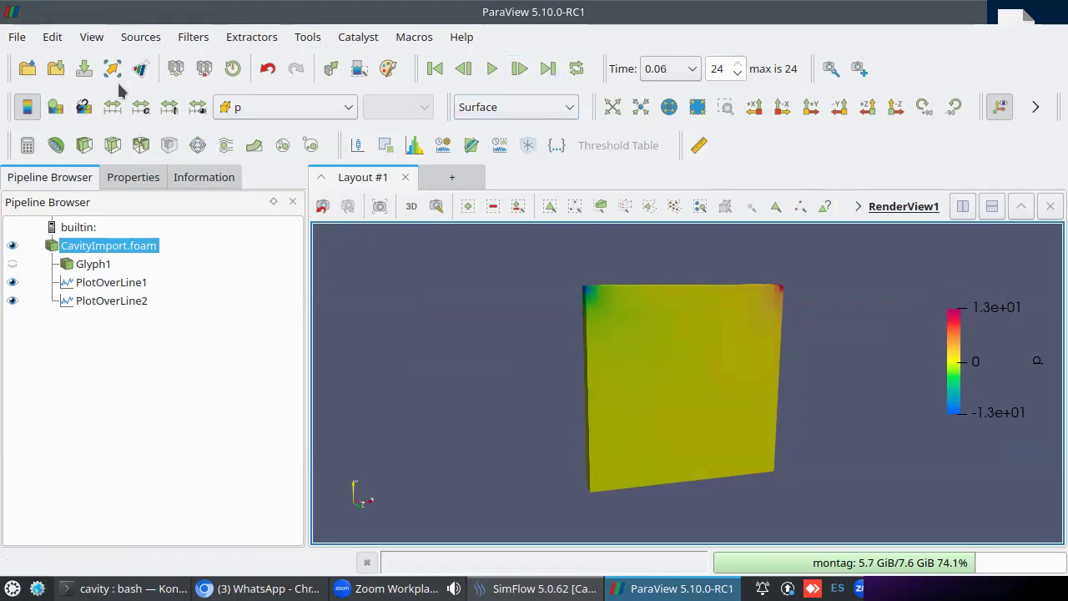
pyautogui.click(114, 109)
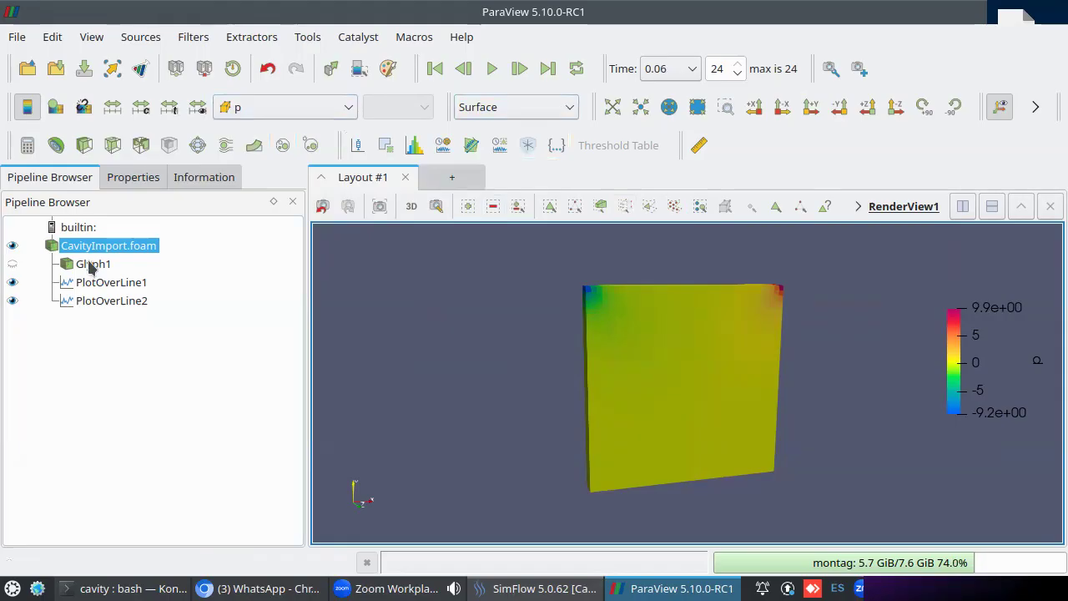
# - Show the Glyph1 arrows over the pressure field and look at the upper cavity face-on along the negative Z direction
pyautogui.click(11, 264)
pyautogui.scroll(5, 654, 359)
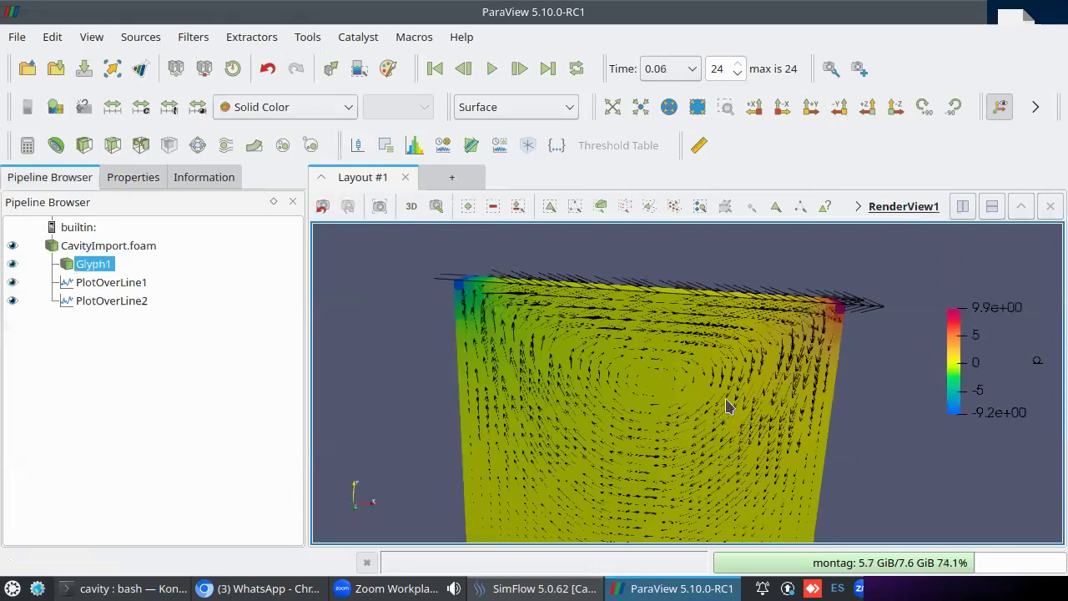
pyautogui.scroll(4, 726, 407)
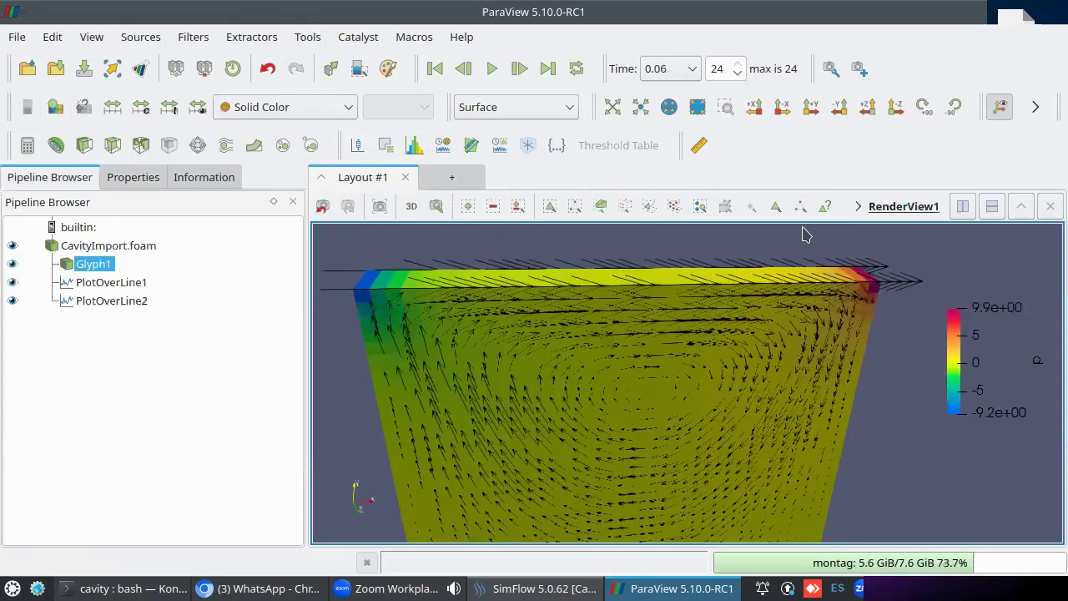
pyautogui.click(895, 107)
pyautogui.scroll(4, 773, 353)
pyautogui.scroll(3, 739, 421)
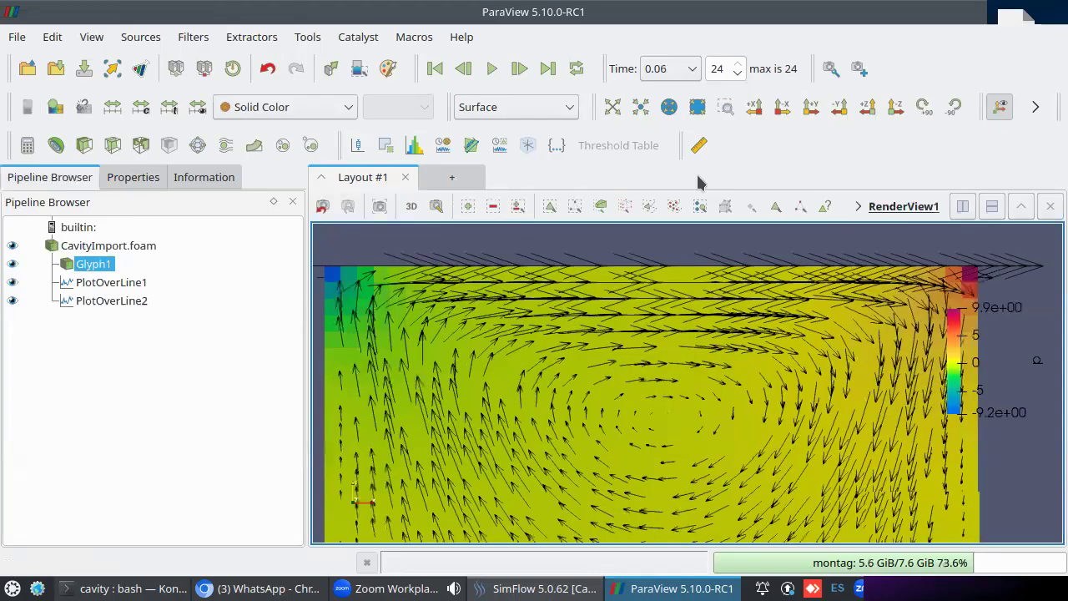
# - Return to time 0, advance one step to 0.0025, and center the whole cavity with its arrows and pressure field
pyautogui.click(435, 69)
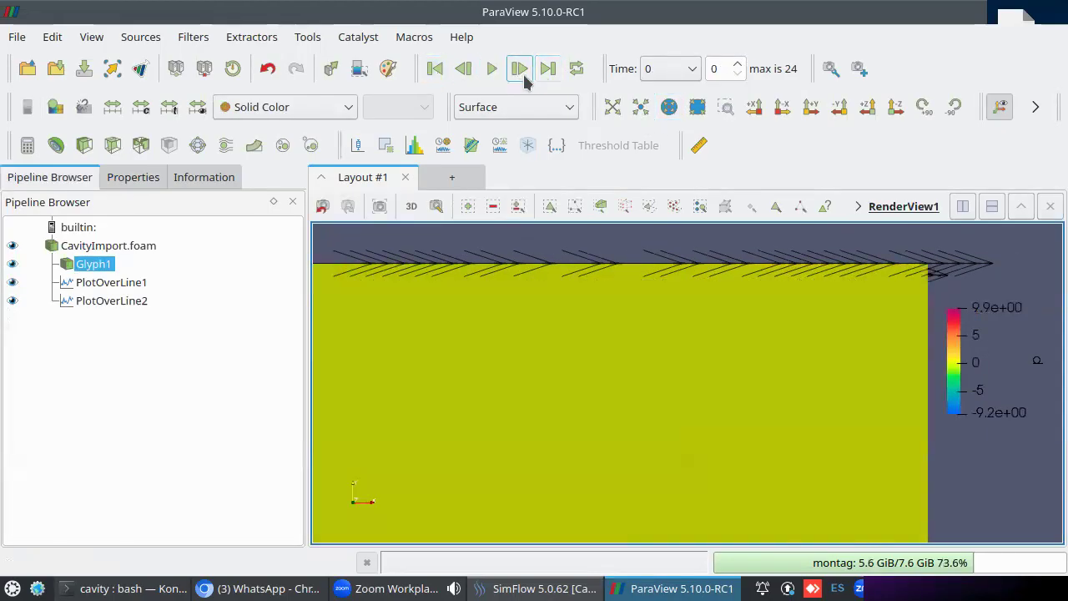
pyautogui.click(520, 70)
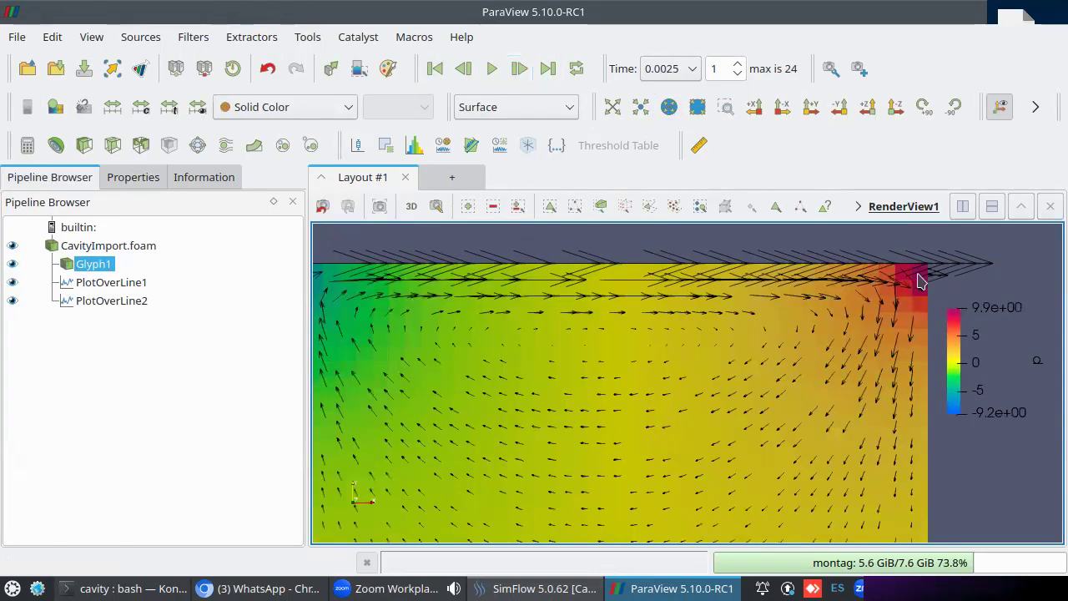
pyautogui.scroll(-8, 716, 312)
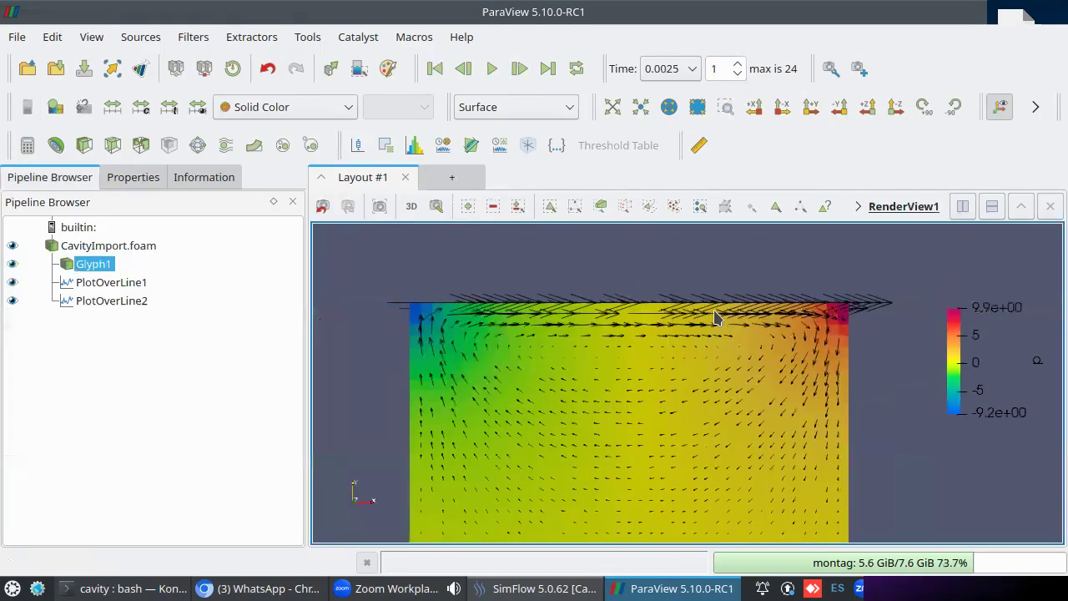
pyautogui.scroll(2, 725, 325)
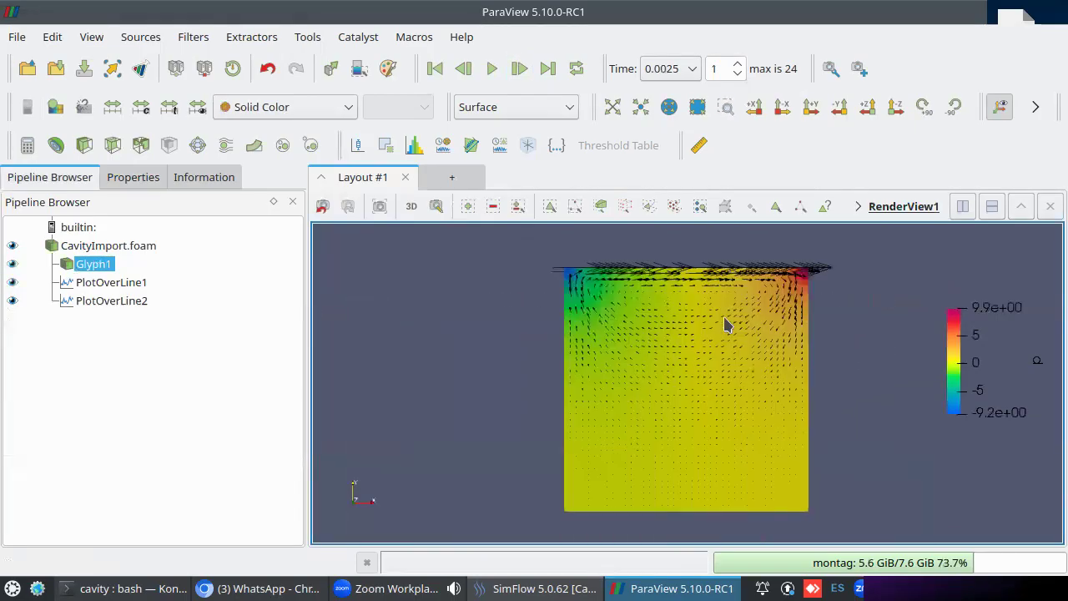
pyautogui.moveTo(755, 292)
pyautogui.mouseDown()
pyautogui.moveTo(764, 326)
pyautogui.moveTo(762, 293)
pyautogui.mouseUp()
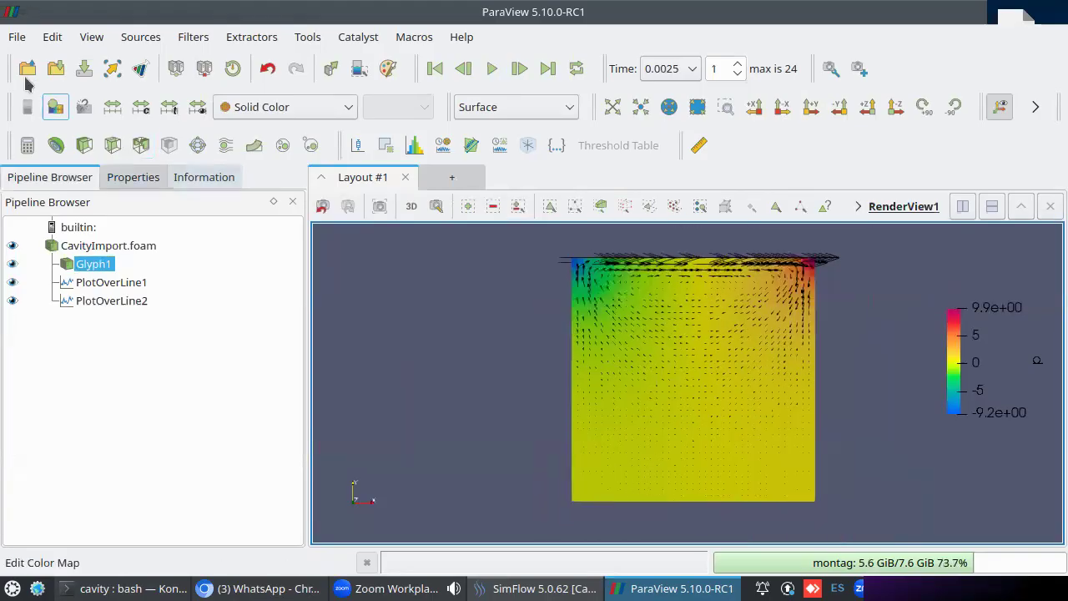
# - Save the visualization state over the existing viz.pvsm in the CavityImport case folder
pyautogui.click(17, 36)
pyautogui.click(40, 153)
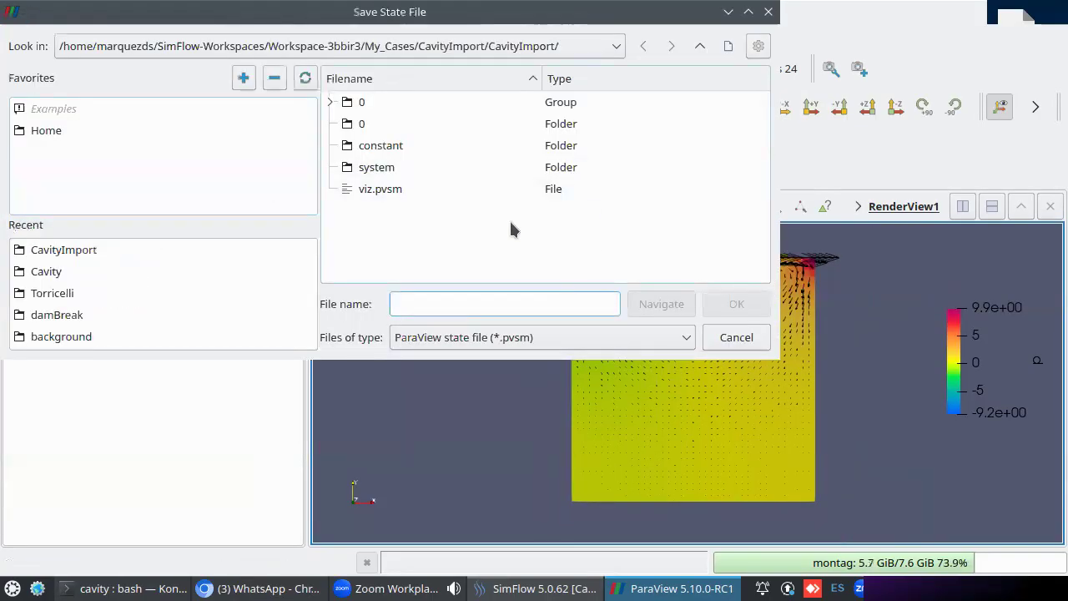
pyautogui.click(509, 188)
pyautogui.click(736, 303)
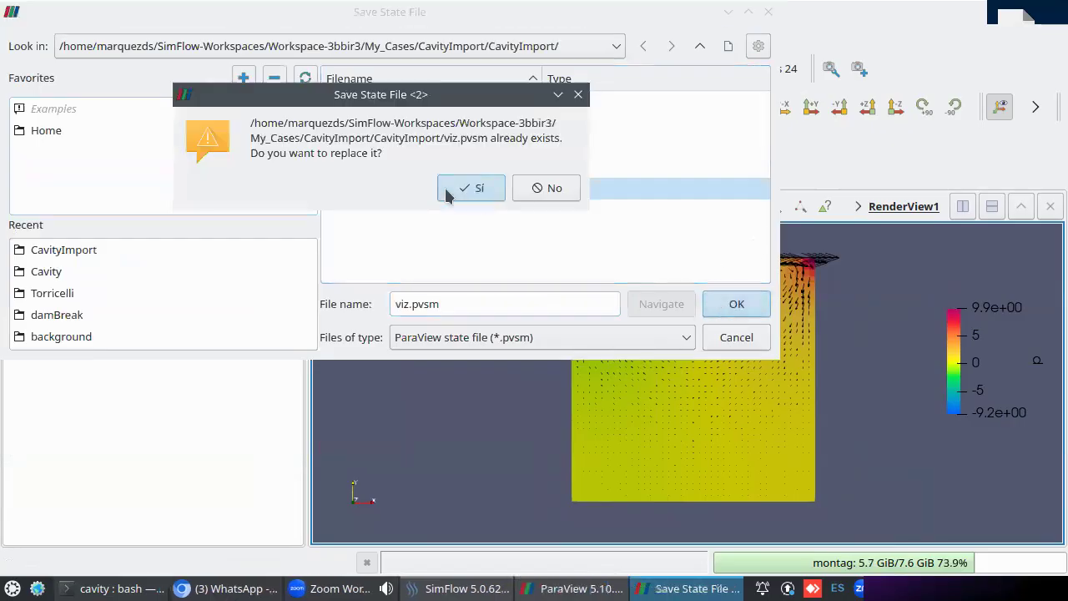
pyautogui.click(472, 191)
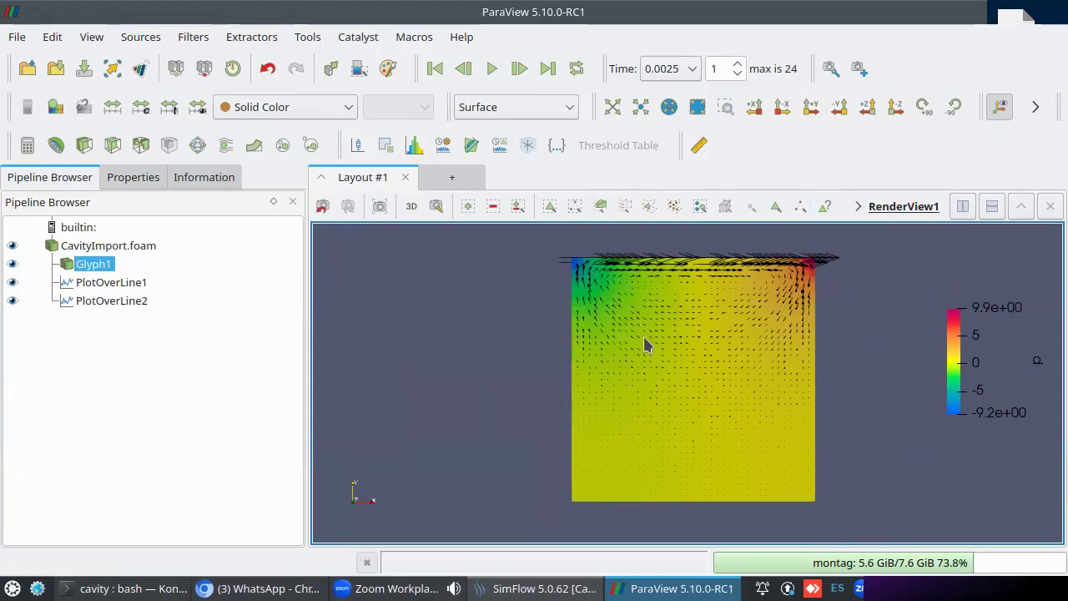
# - Switch to SimFlow and save the CavityImport case, staying in that case
pyautogui.click(531, 581)
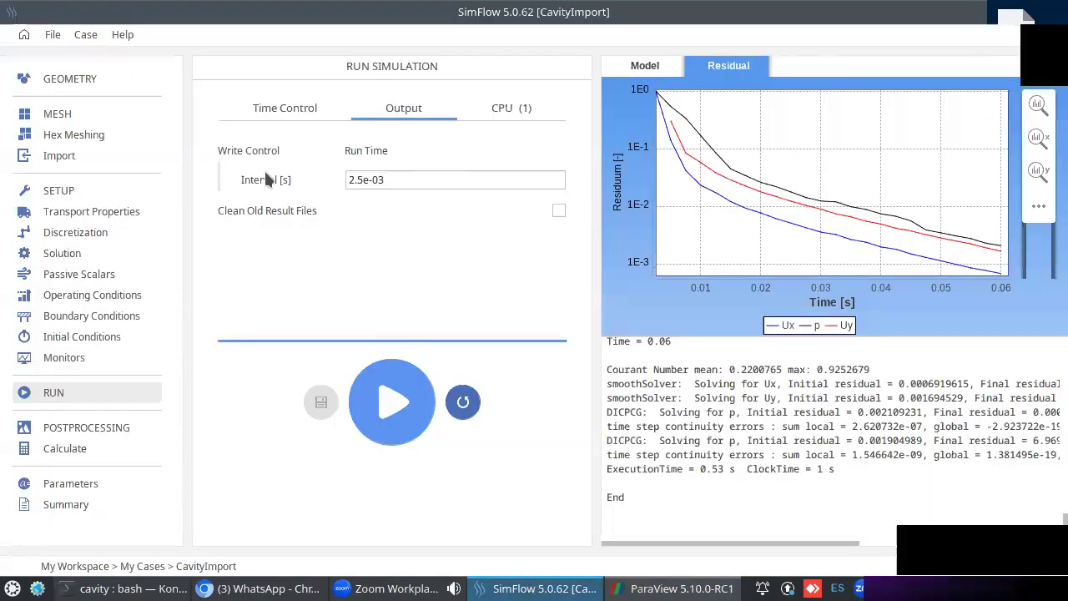
pyautogui.click(50, 35)
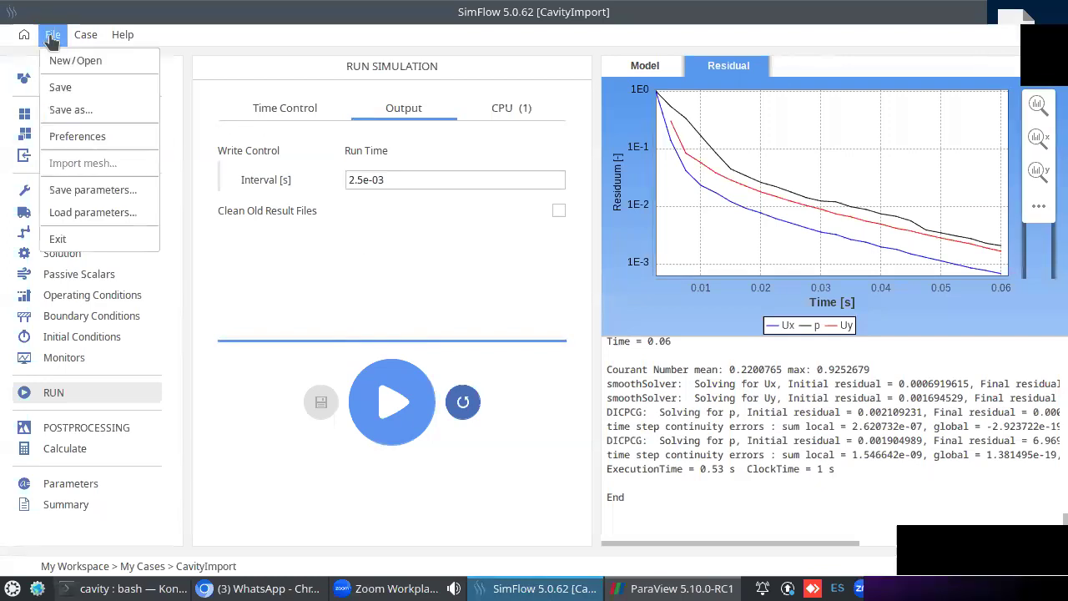
pyautogui.click(61, 86)
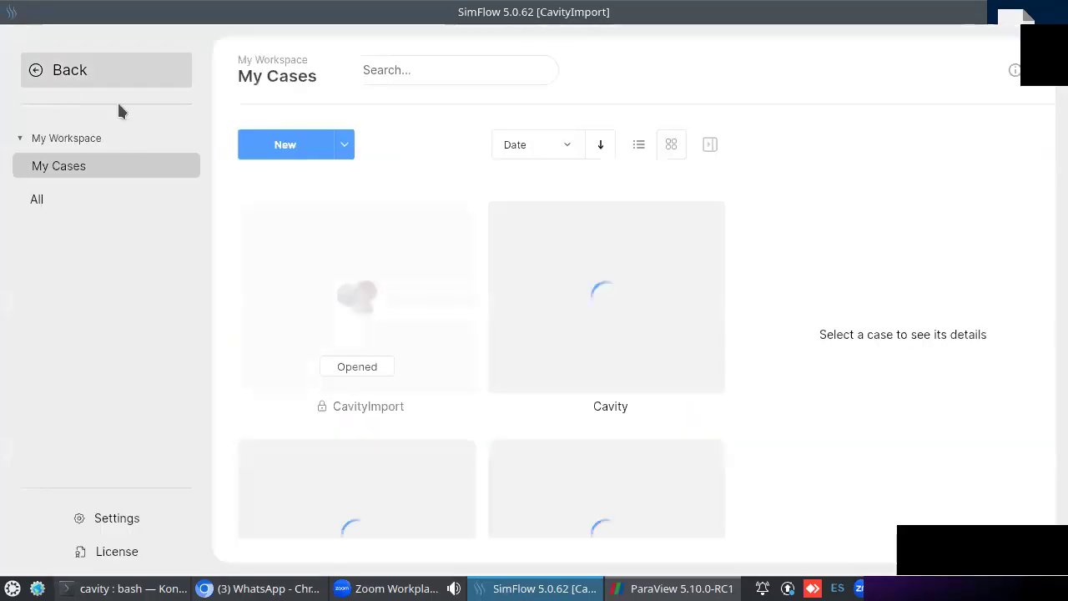
pyautogui.click(52, 79)
pyautogui.click(53, 35)
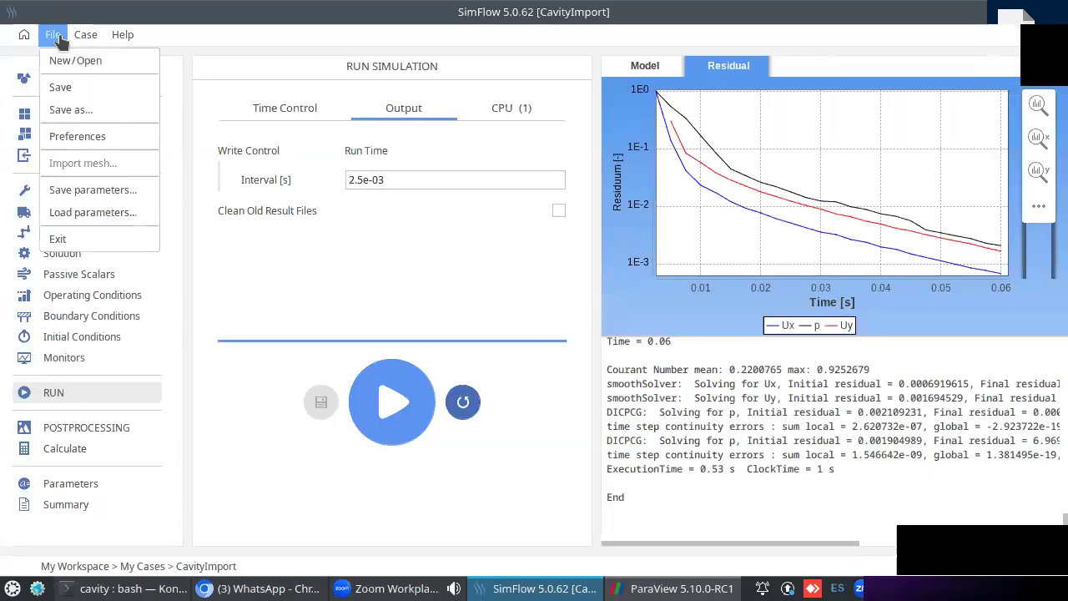
pyautogui.click(1043, 79)
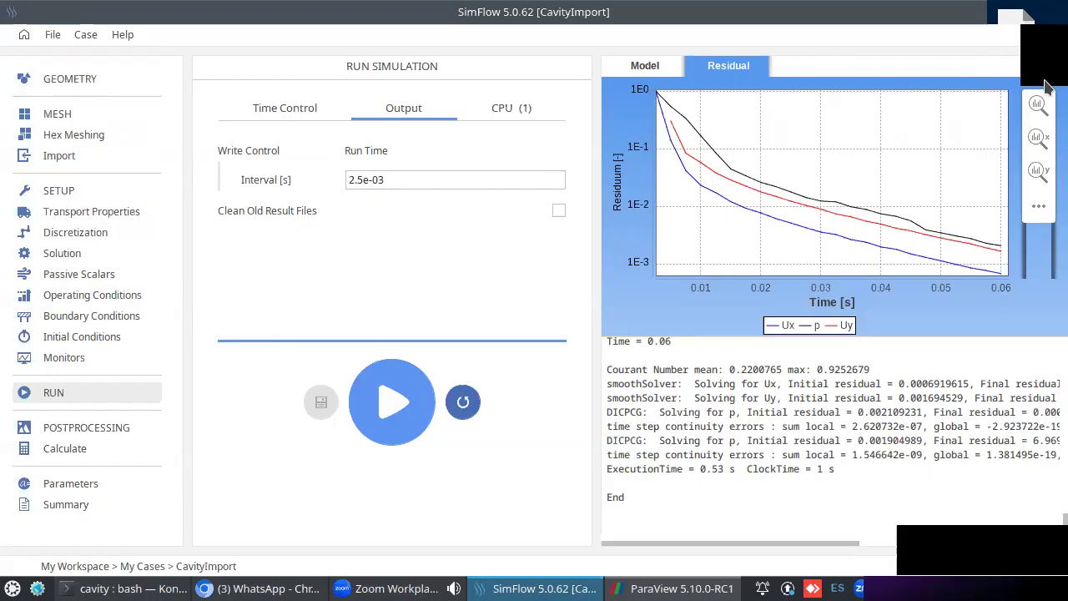
pyautogui.moveTo(1045, 82); pyautogui.dragTo(332, 92)
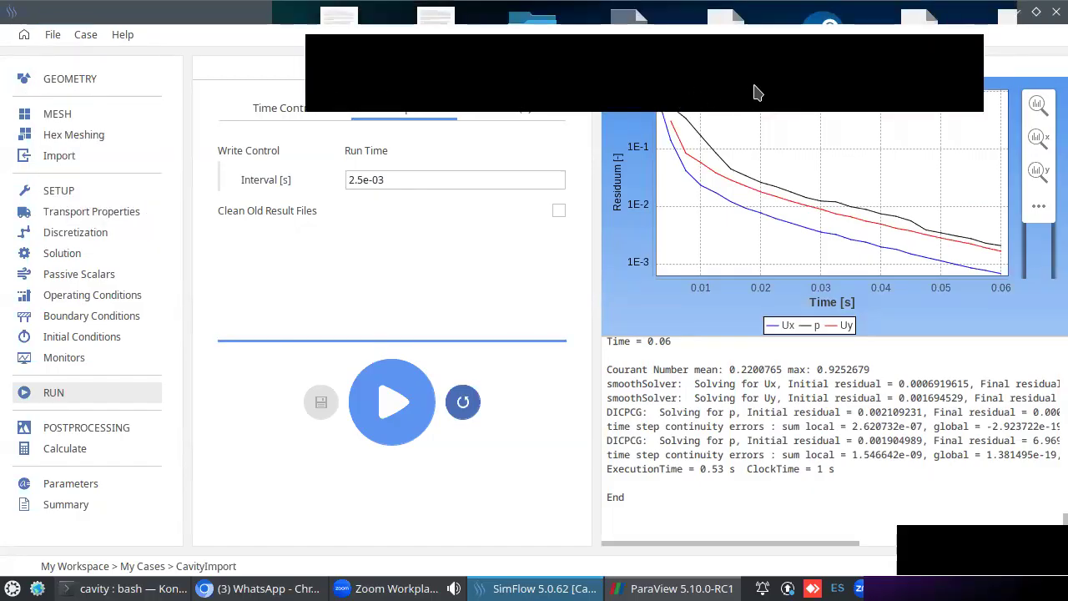